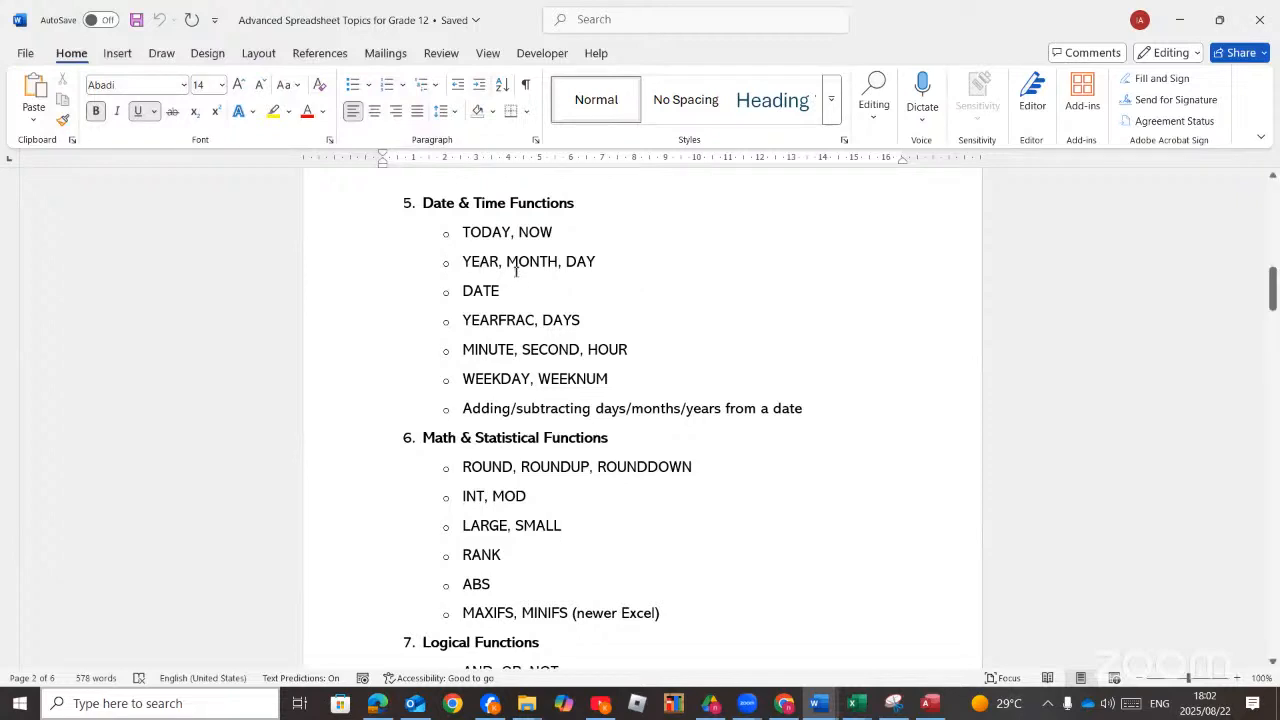
Review the spreadsheet topics outline and check the live stream's status and chat in YouTube Studio
scroll(518, 278, "down", 5)
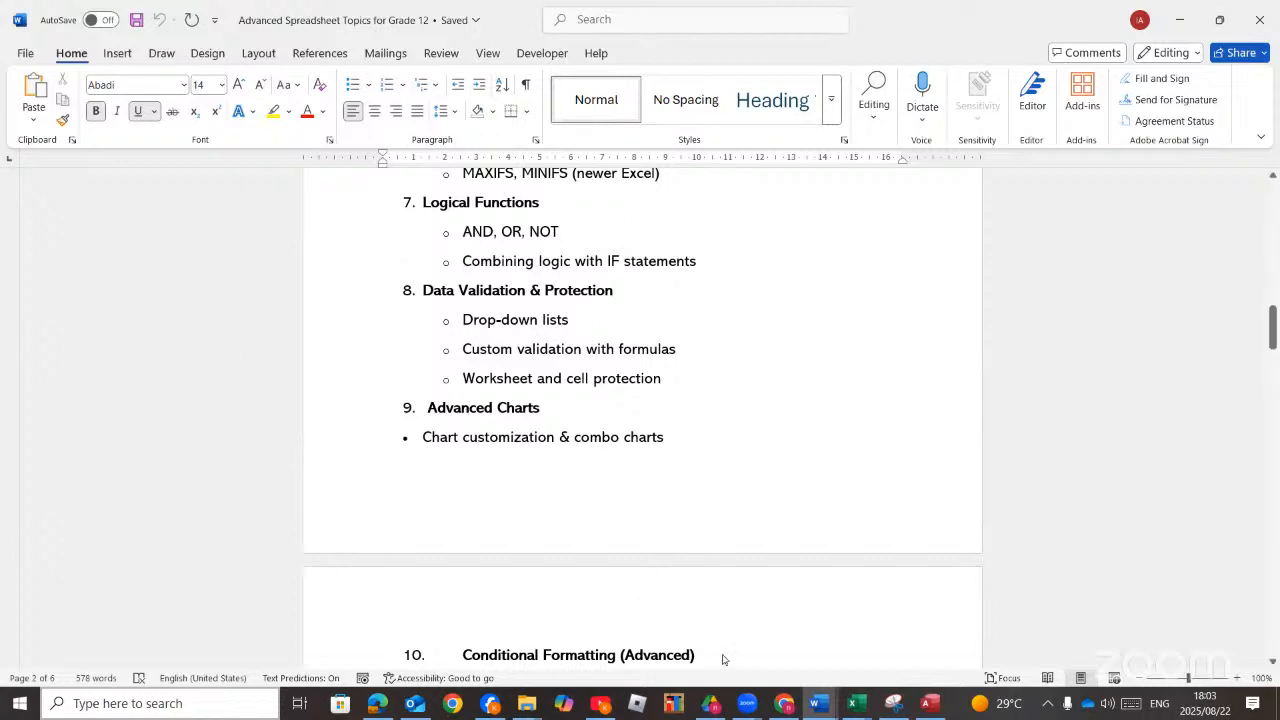
left_click(774, 702)
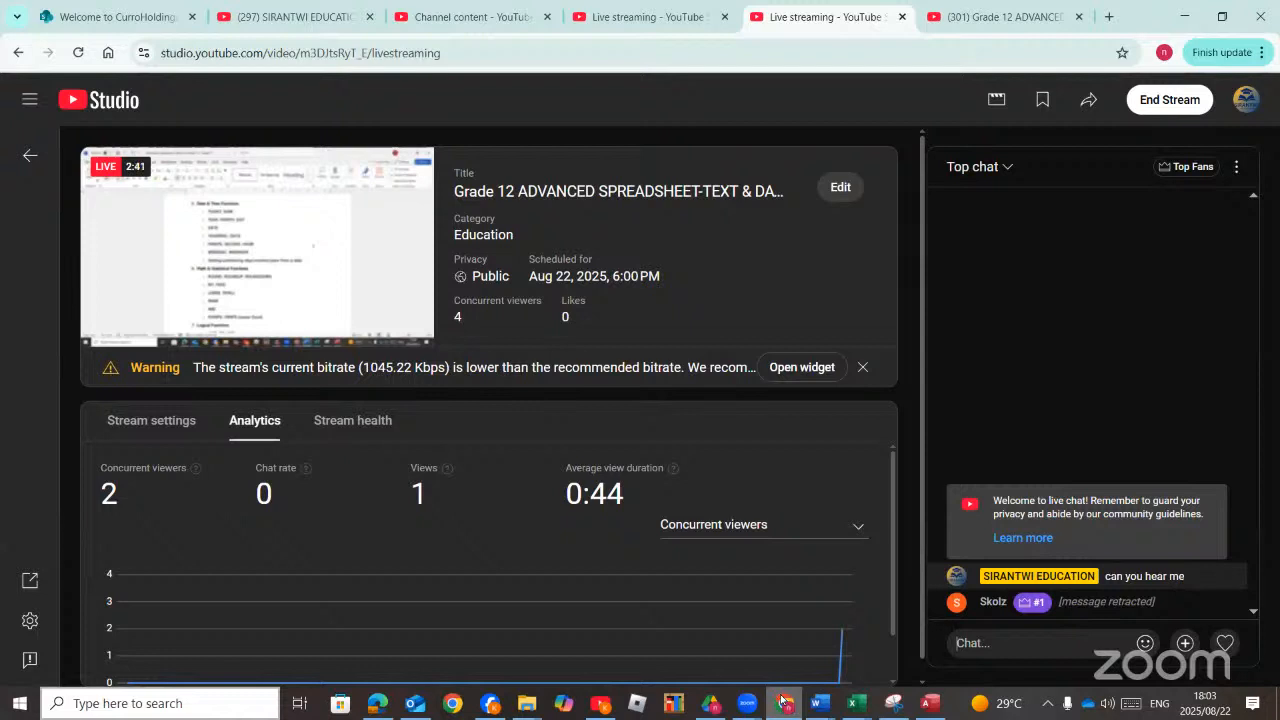
left_click(783, 703)
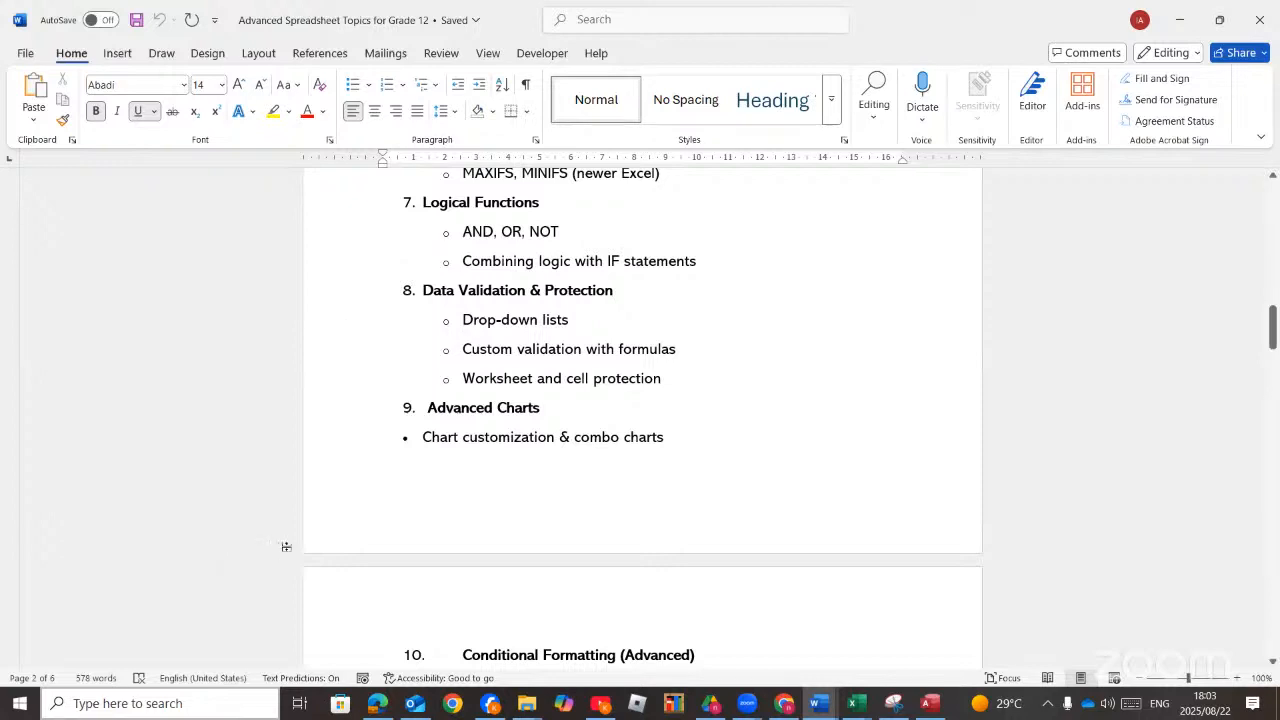
Switch to Google Drive and open the Excel files for Live Videos folder inside Past Gr 12 papers
left_click(709, 711)
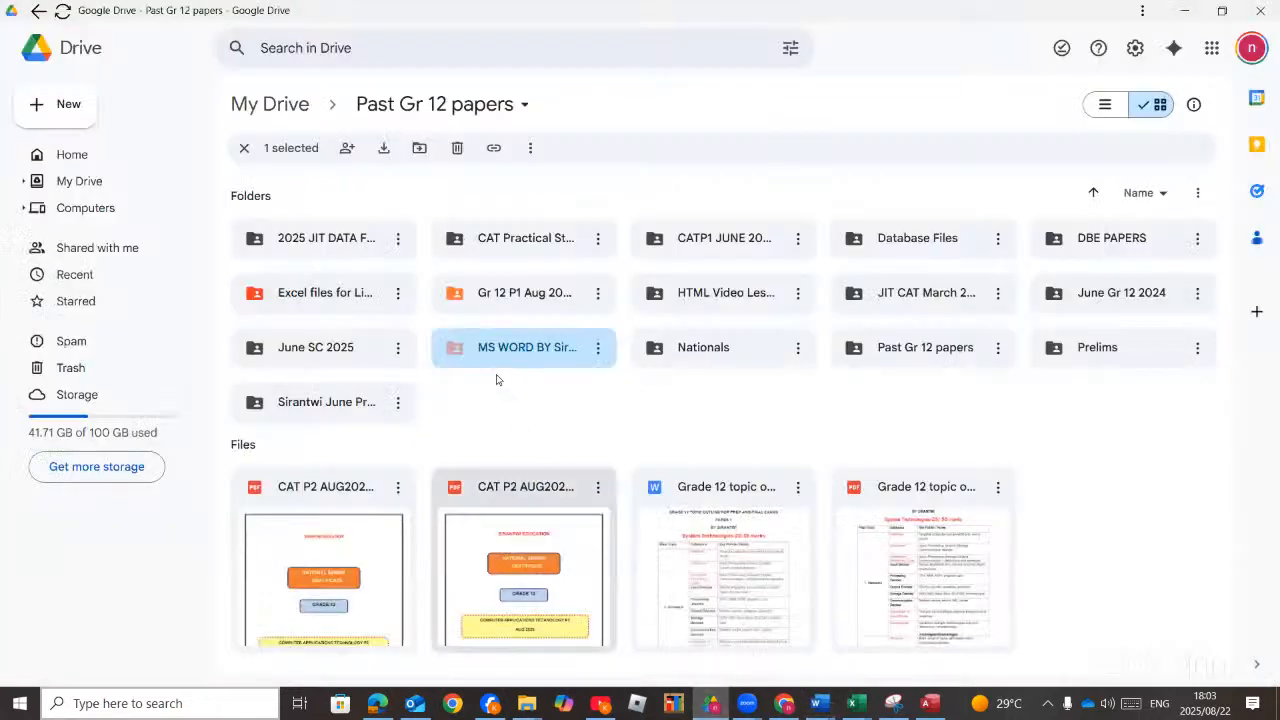
left_click(320, 292)
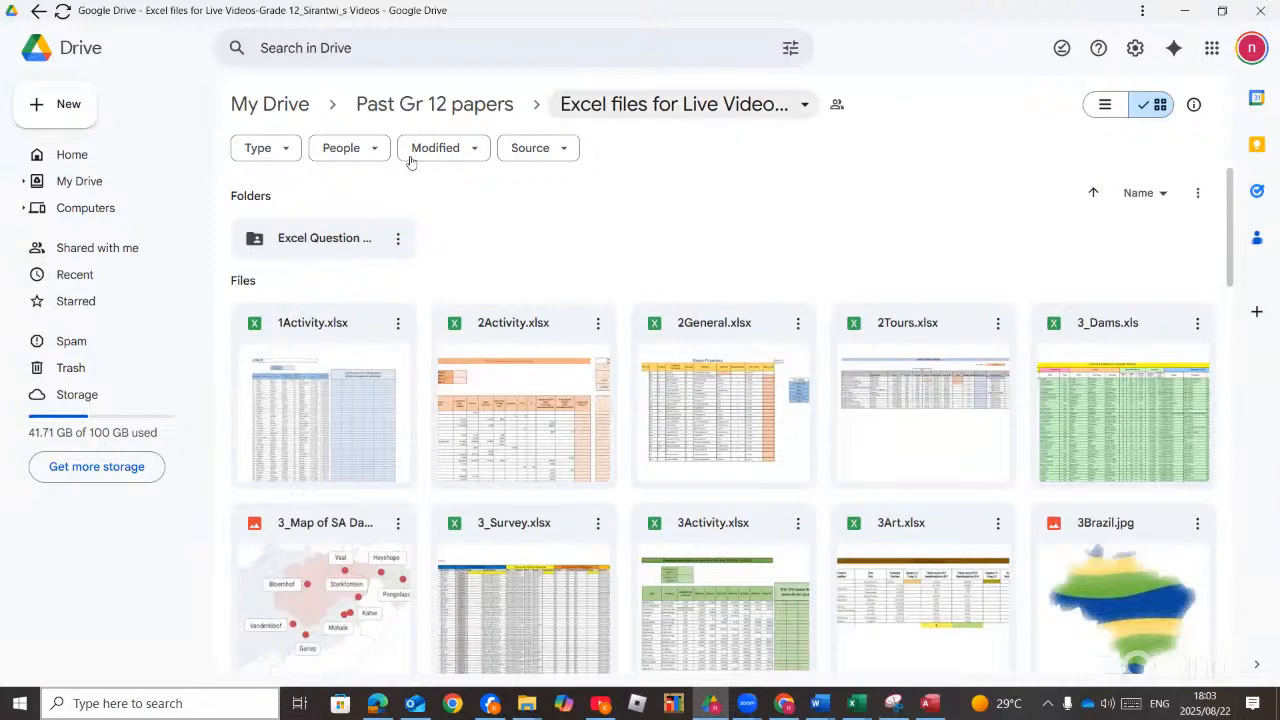
mouse_move(272, 226)
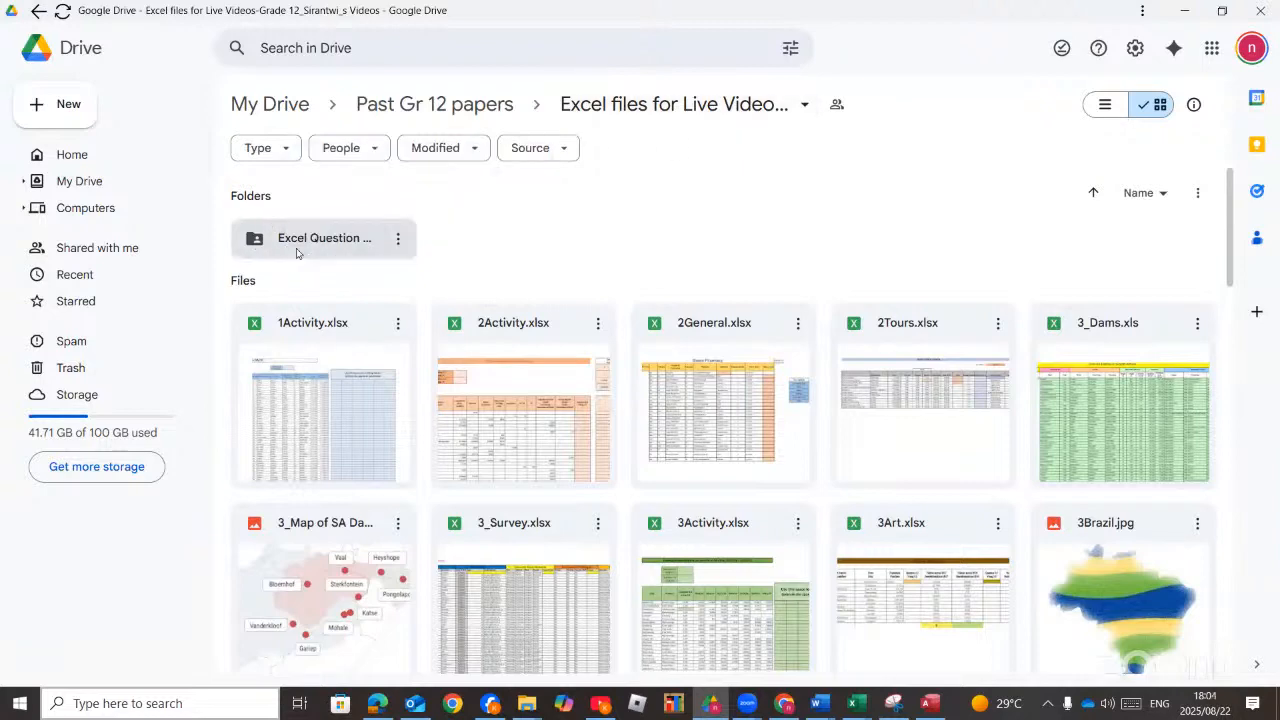
Look through the spreadsheet files in the Excel files for Live Videos folder for a suitable practice workbook
scroll(740, 370, "down", 2)
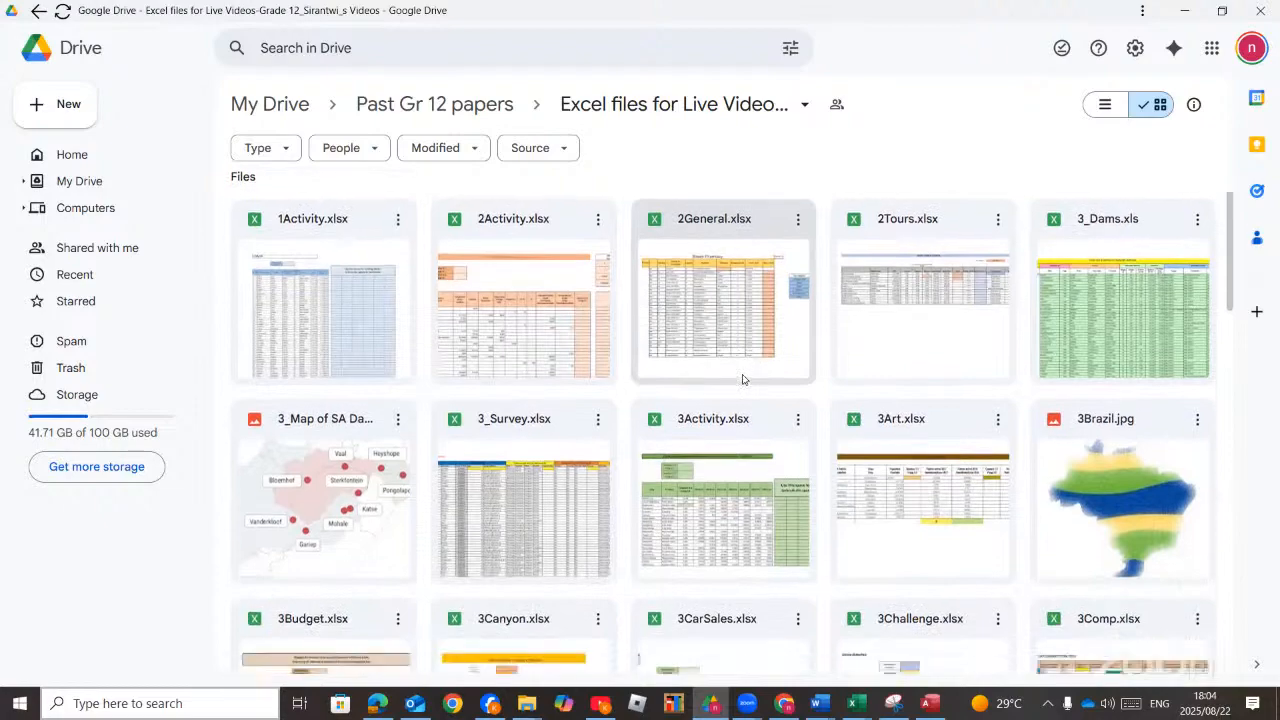
scroll(742, 376, "down", 2)
scroll(742, 376, "down", 1)
scroll(742, 380, "down", 5)
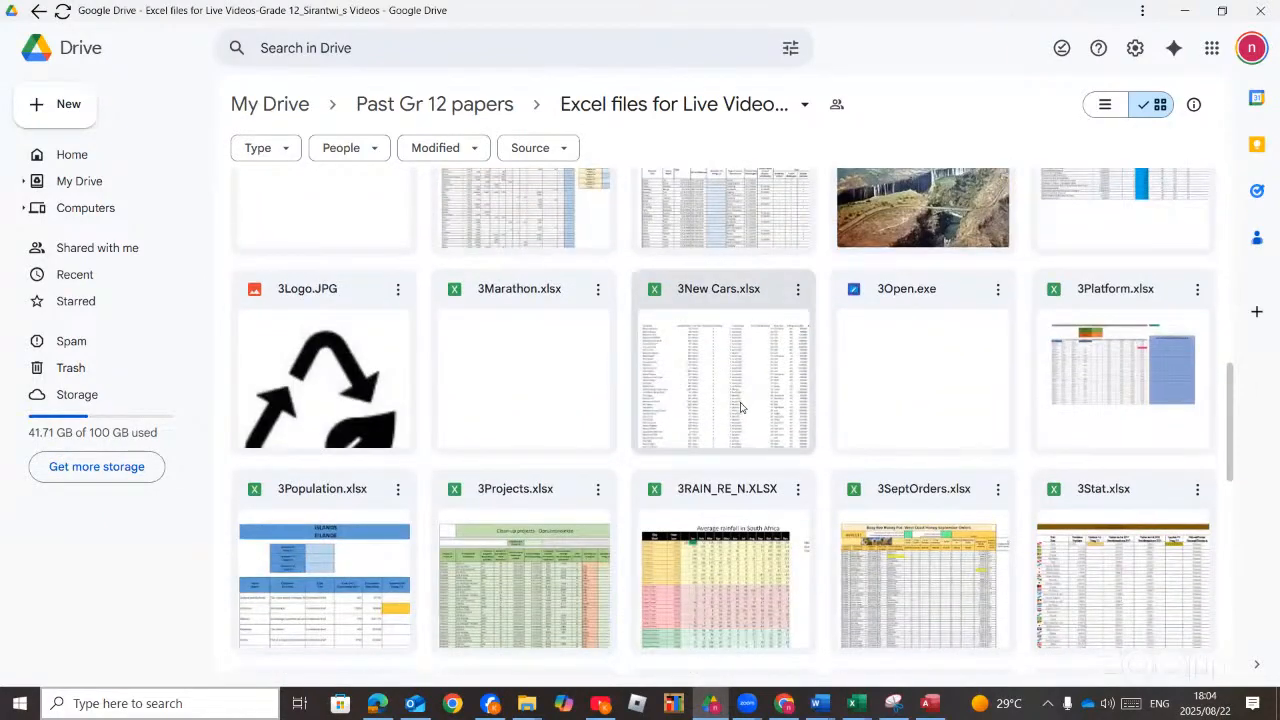
scroll(742, 401, "down", 4)
scroll(740, 415, "down", 3)
scroll(738, 425, "down", 20)
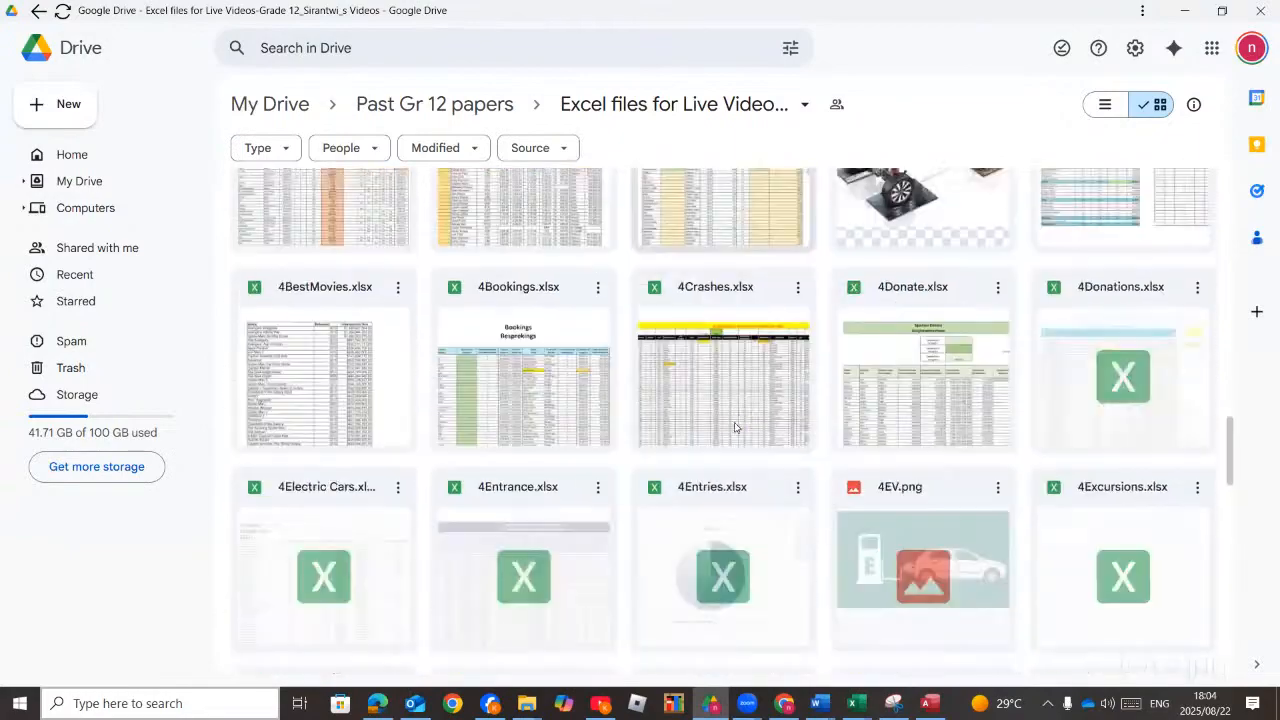
scroll(725, 441, "down", 2)
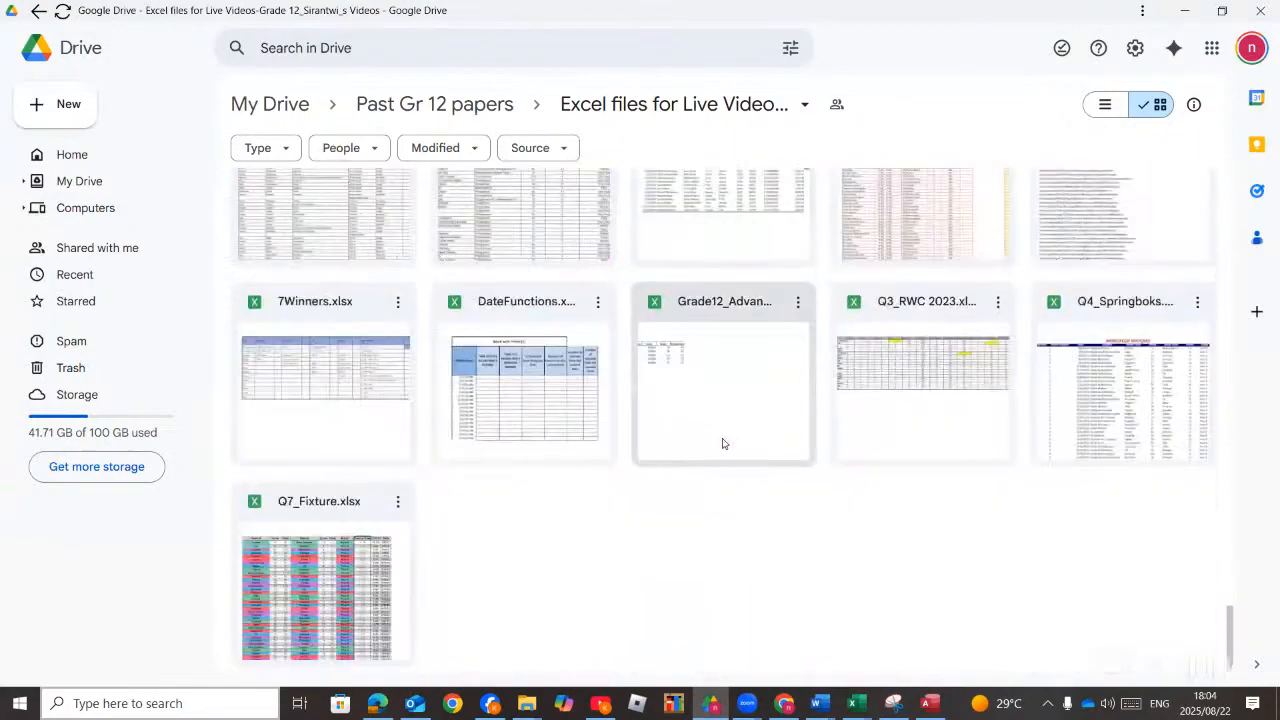
scroll(723, 445, "up", 2)
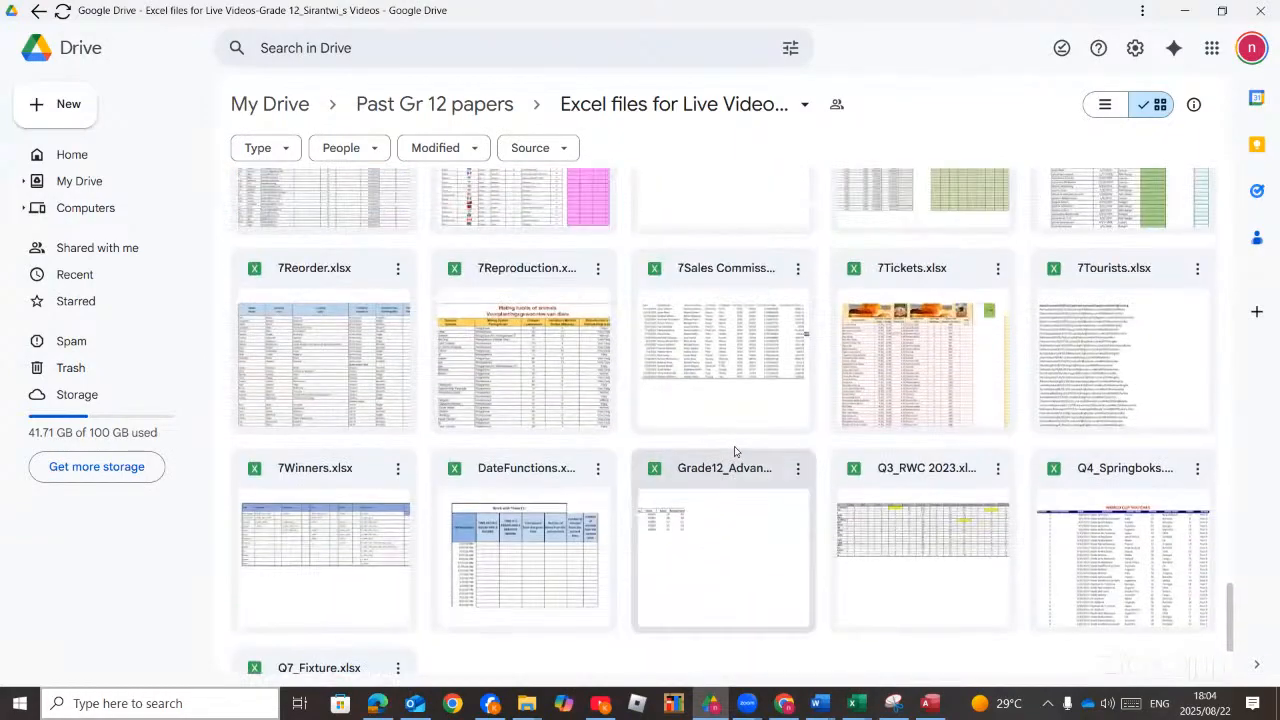
scroll(736, 453, "up", 6)
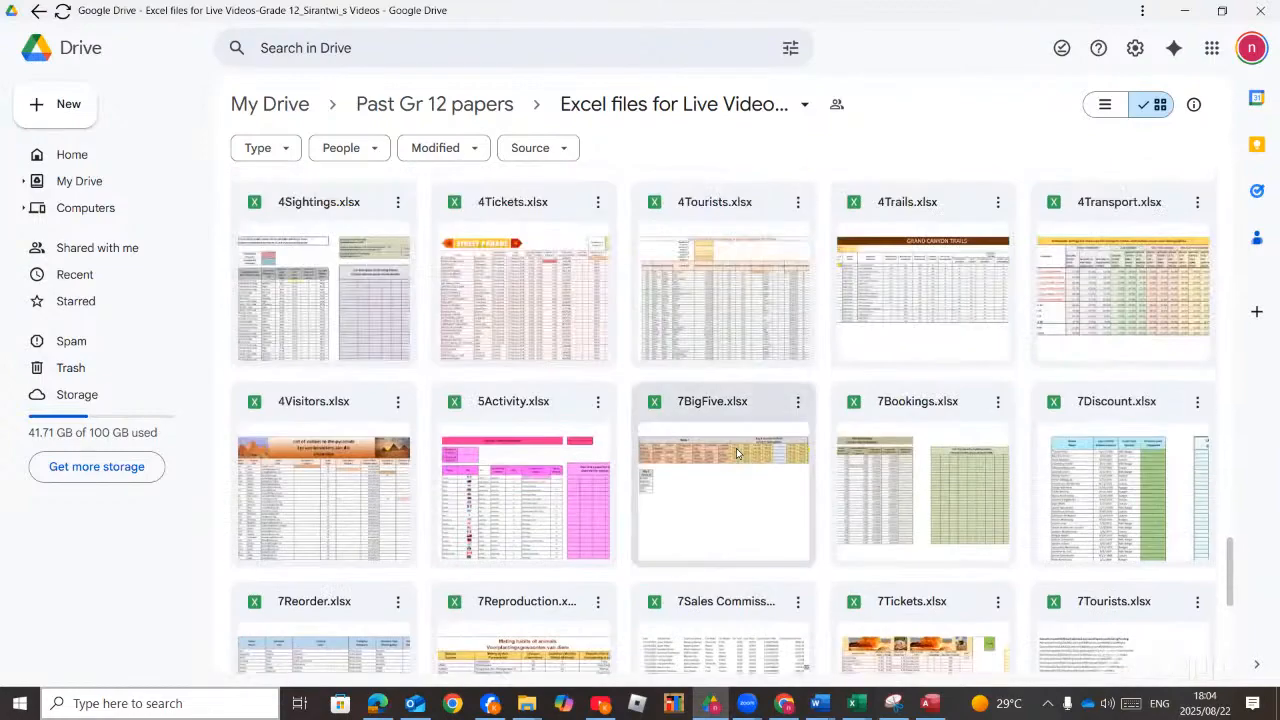
scroll(733, 453, "up", 5)
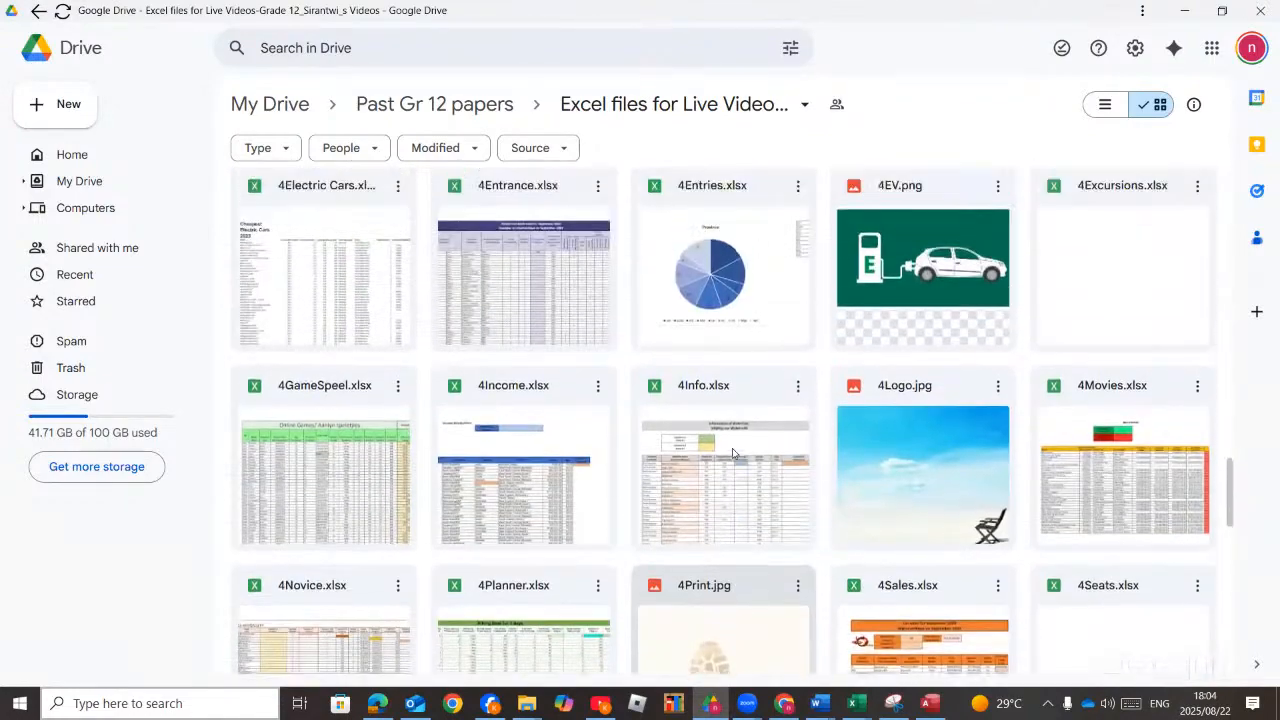
scroll(733, 453, "up", 1)
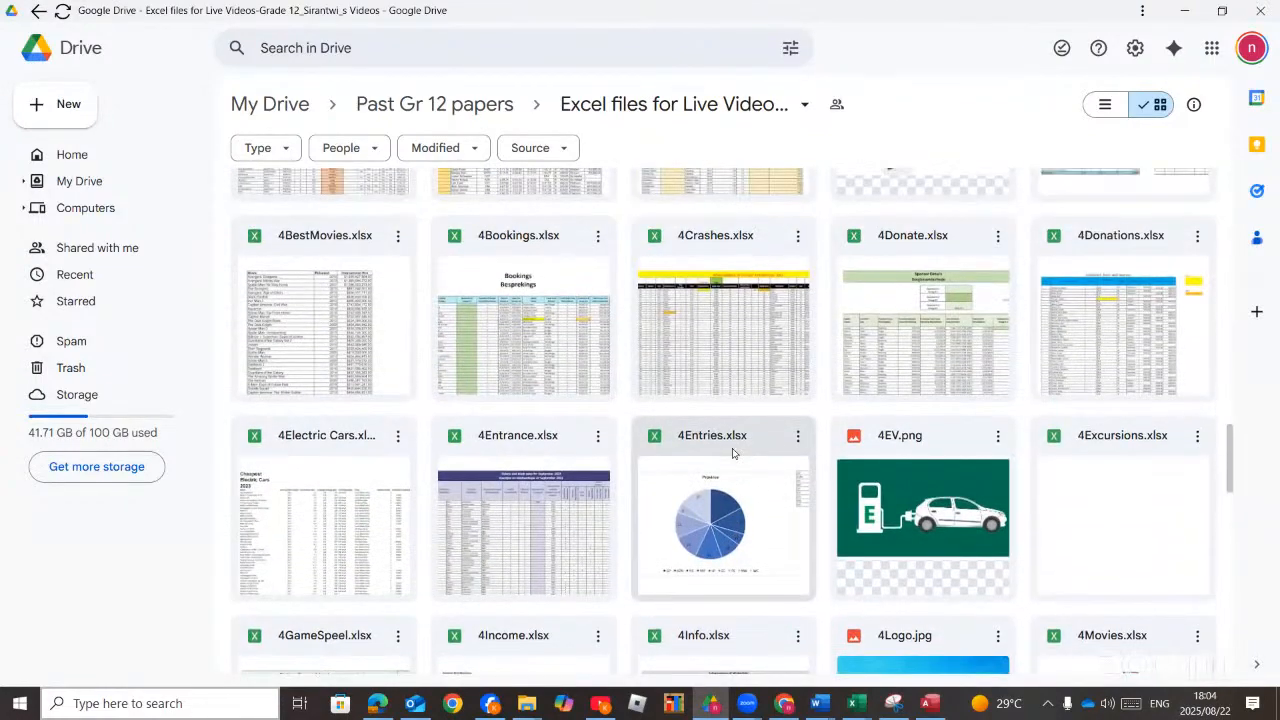
scroll(733, 453, "up", 1)
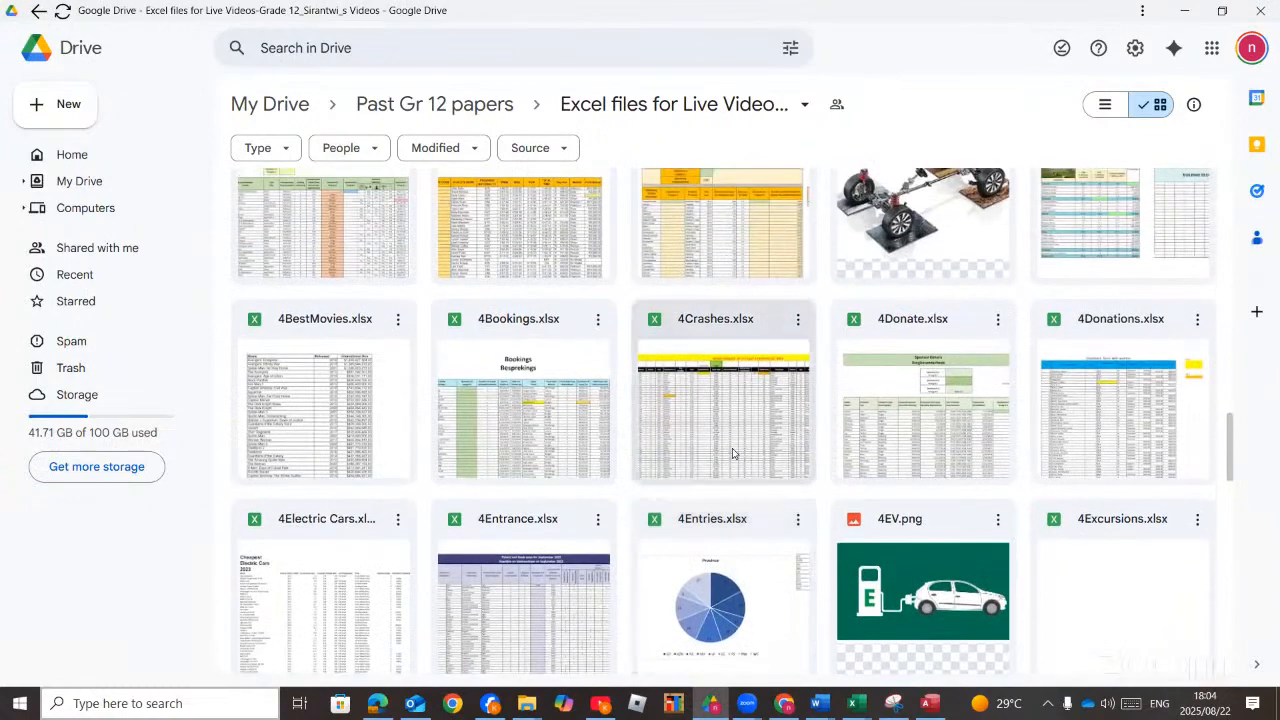
scroll(730, 446, "up", 1)
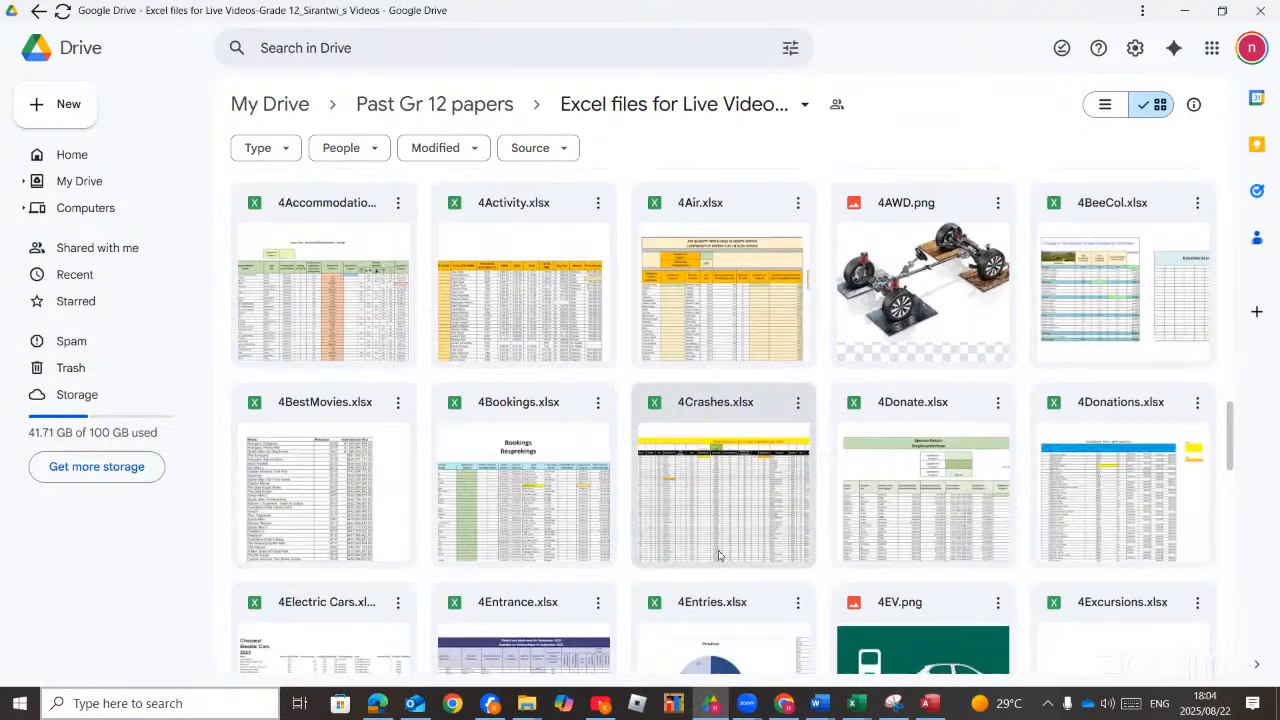
Close the 4Data workbook and switch to the tbl5_1 workbook in Excel
mouse_move(857, 710)
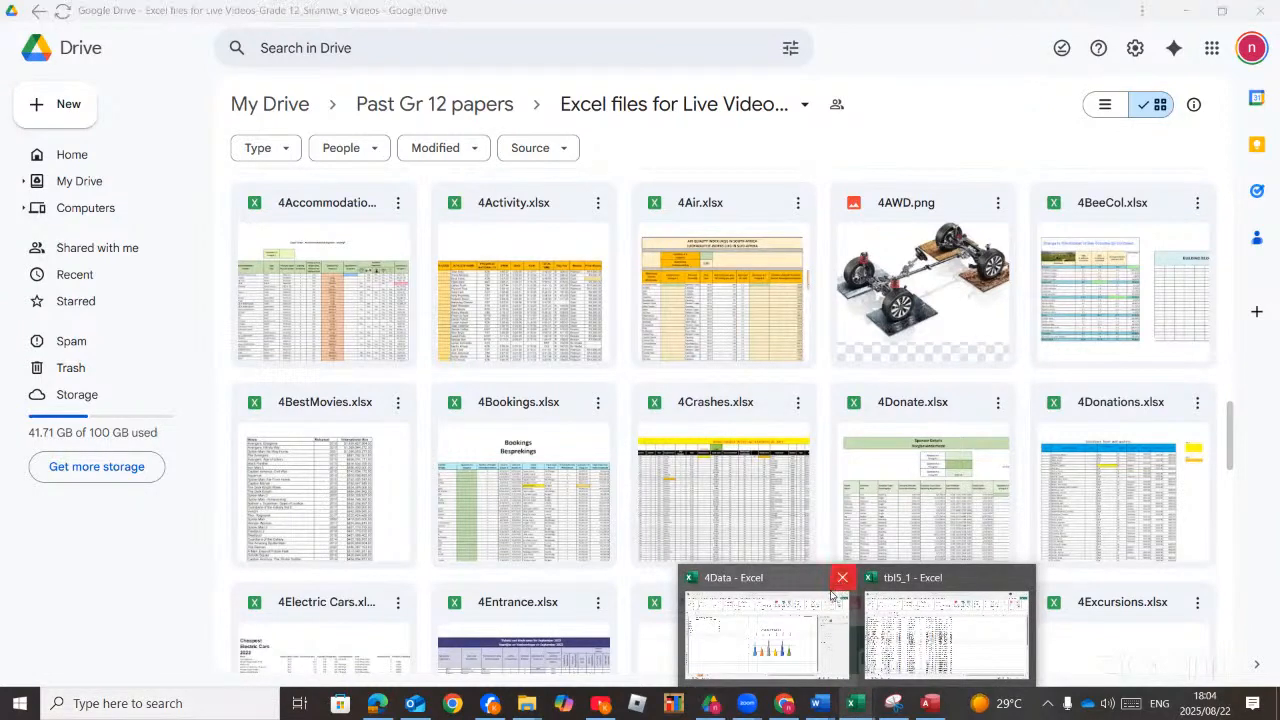
left_click(842, 580)
left_click(636, 577)
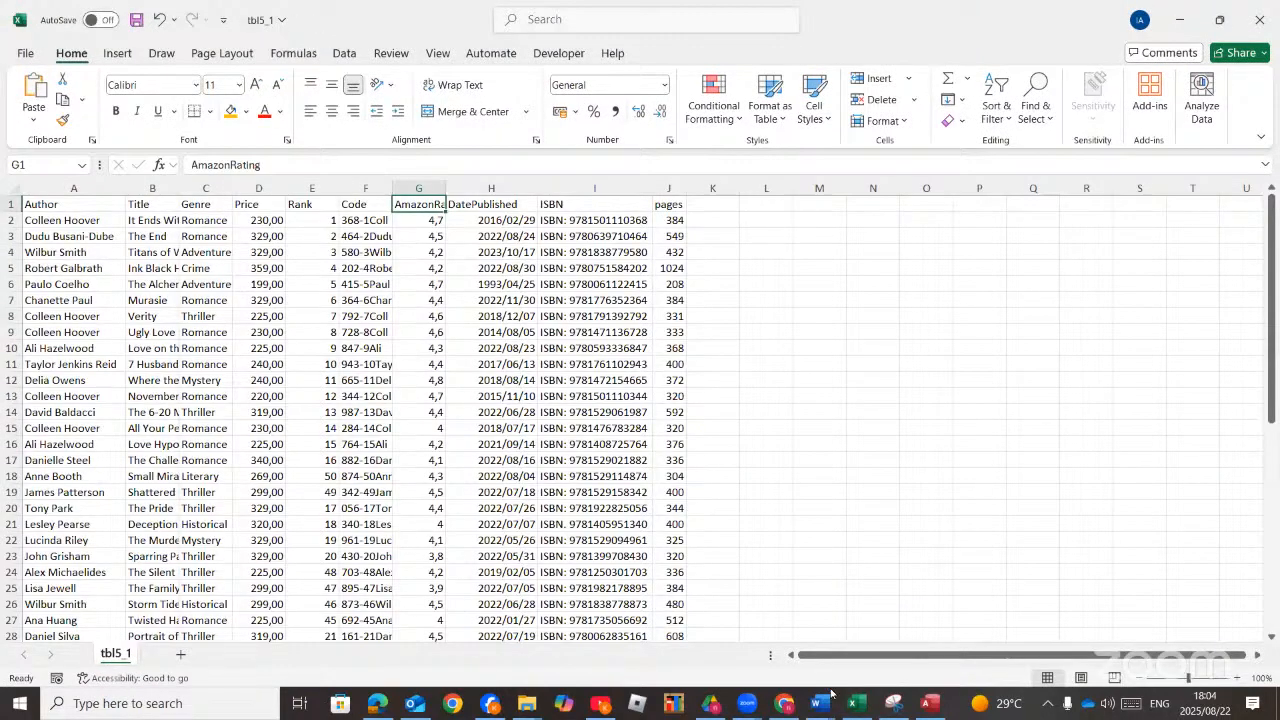
Try to open the recent Grade 12 spreadsheet workbook stored in Downloads, listed below Grade12_Advanced Spreadsheet_Data
left_click(27, 55)
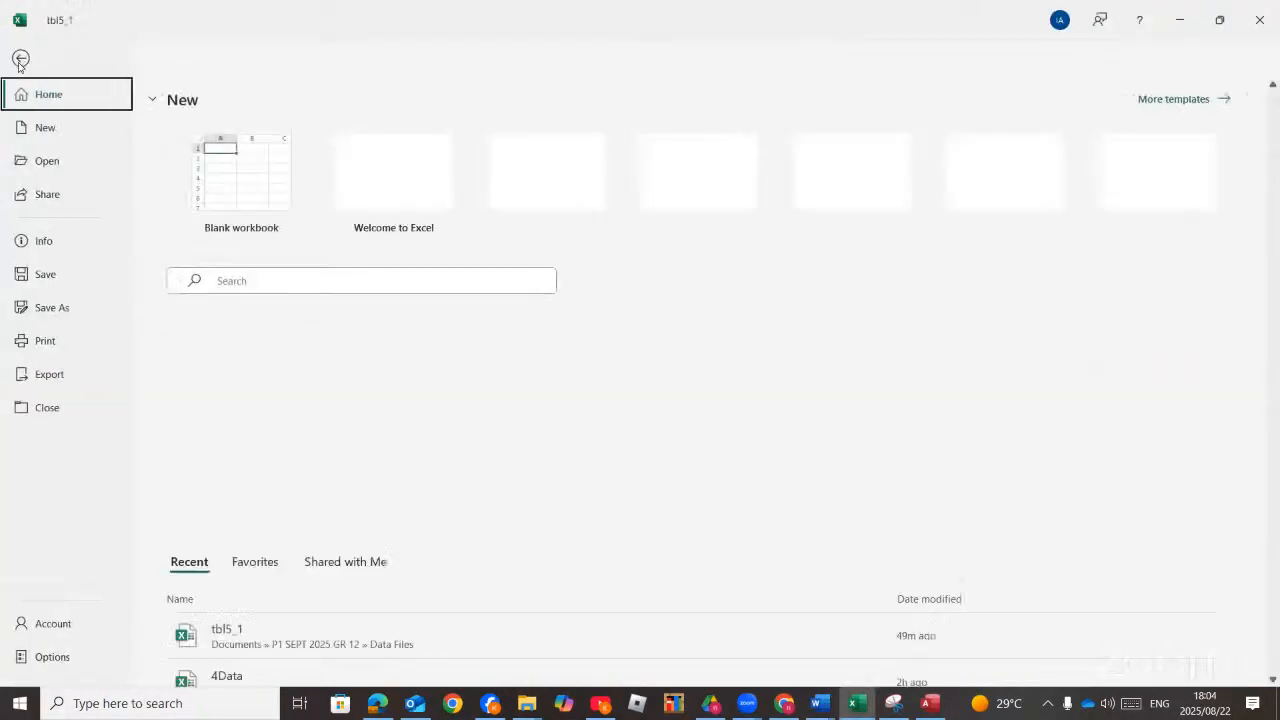
left_click(60, 163)
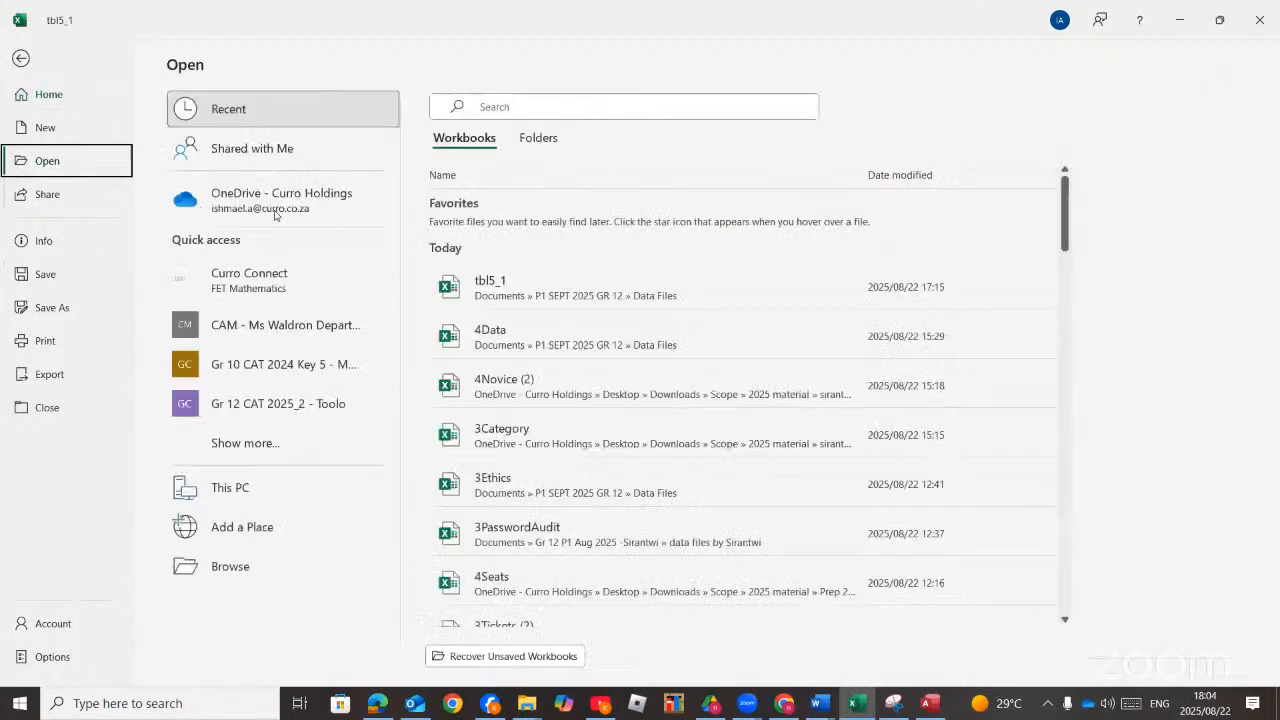
scroll(545, 355, "down", 4)
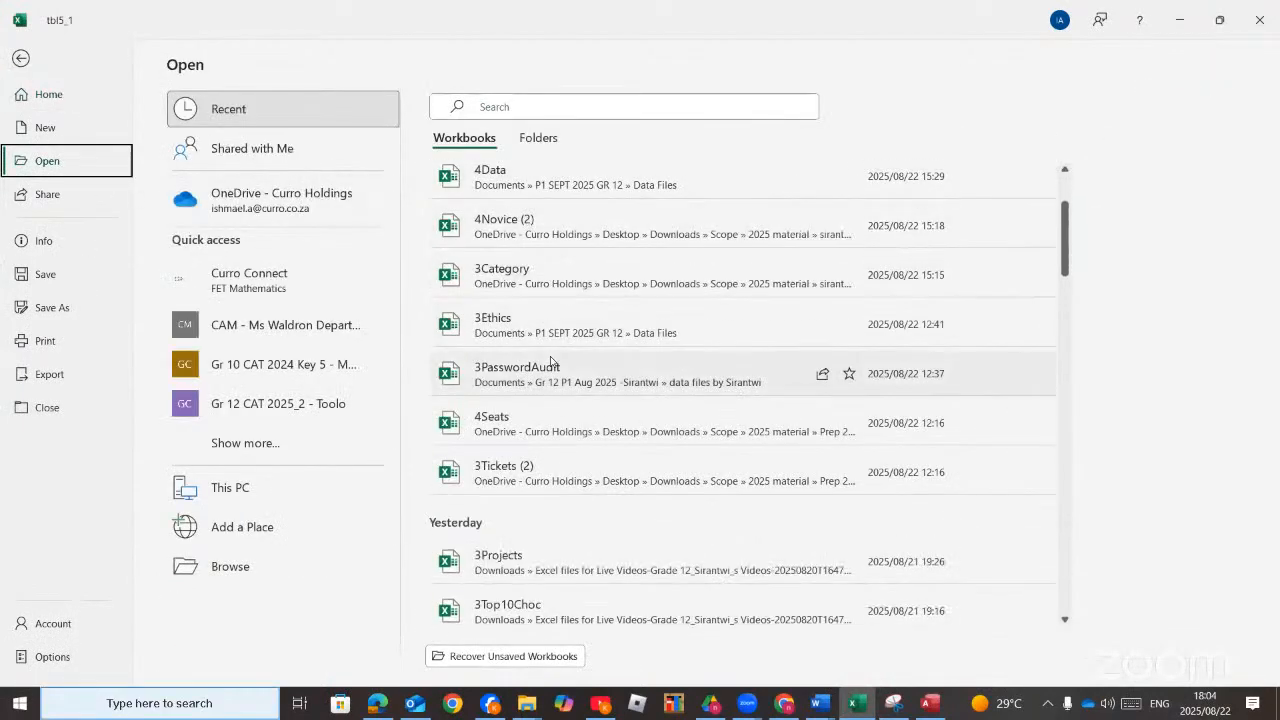
scroll(550, 362, "down", 6)
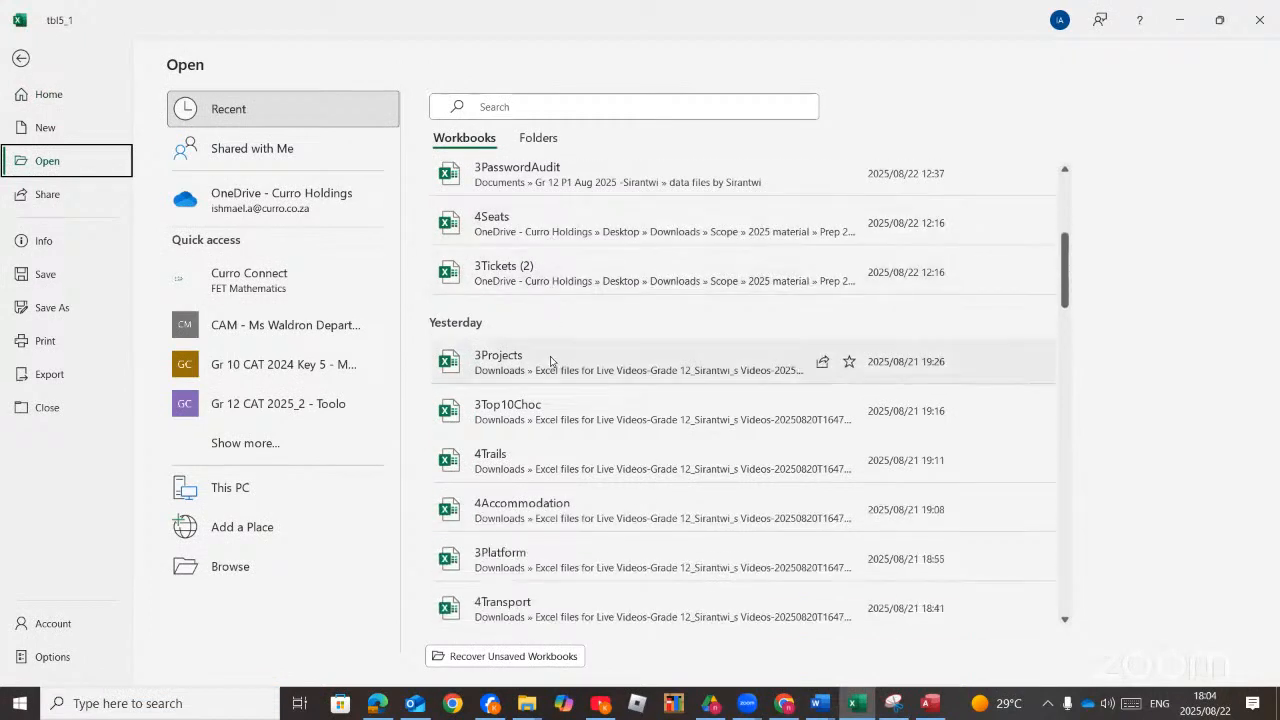
scroll(550, 362, "down", 4)
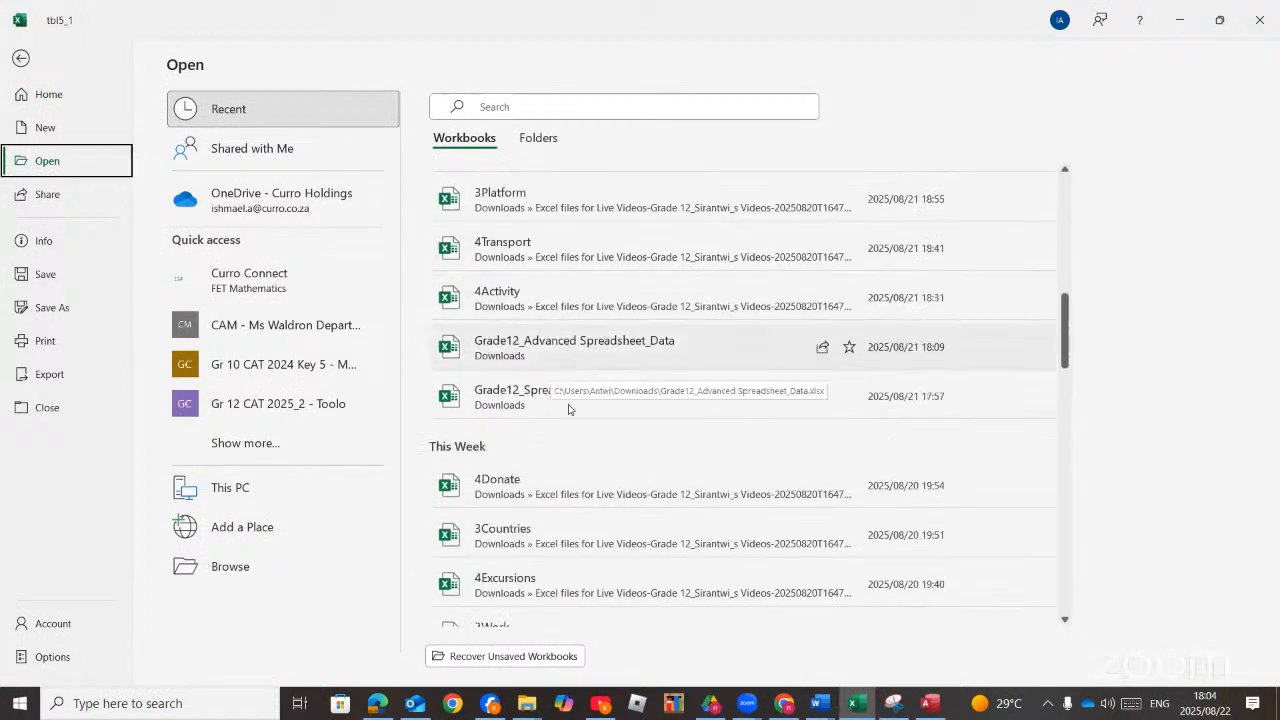
left_click(482, 405)
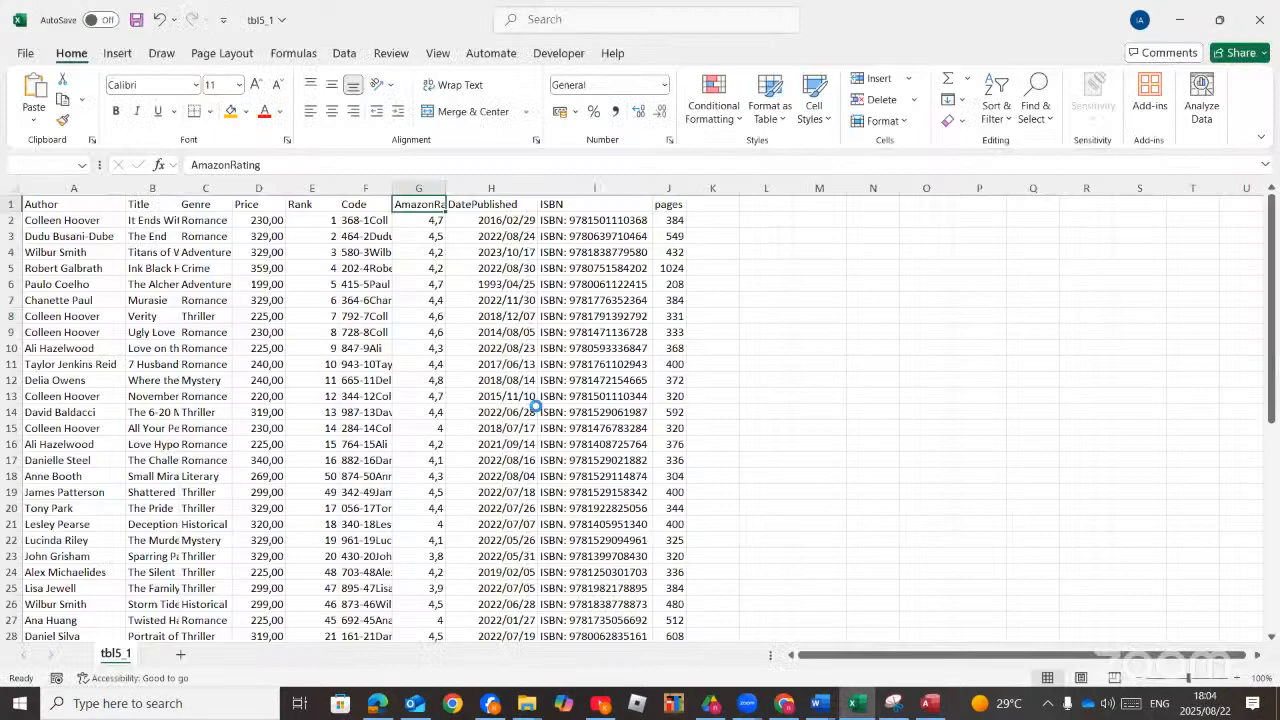
left_click(640, 400)
Switch back to Google Drive and examine the Excel files folder again for the Grade 12 lesson workbook
left_click(20, 704)
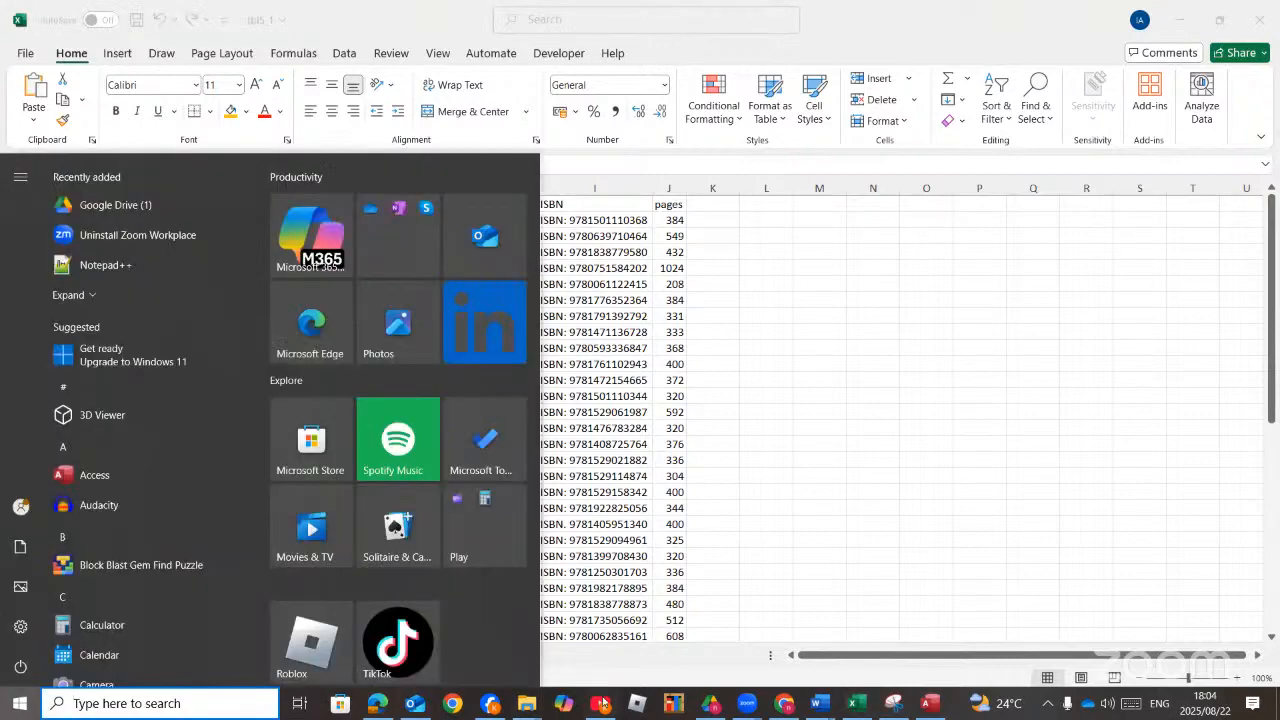
left_click(712, 704)
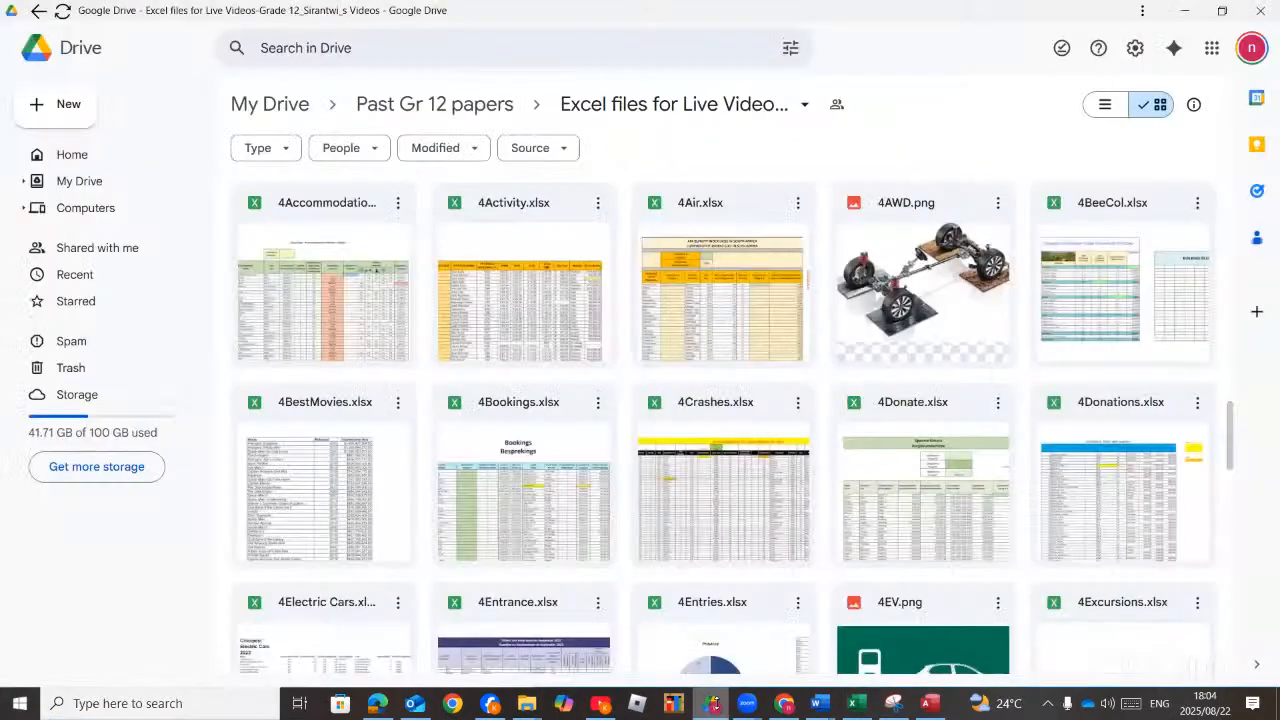
scroll(850, 432, "down", 4)
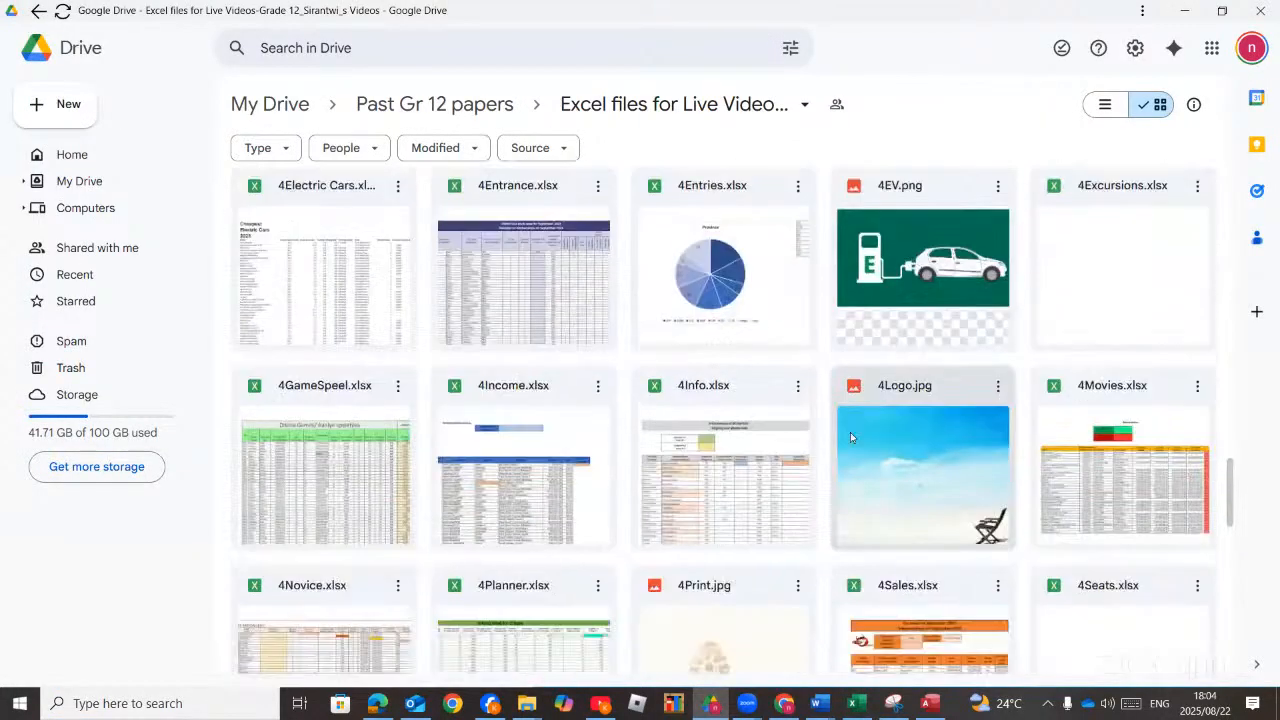
scroll(852, 434, "down", 5)
scroll(852, 438, "down", 8)
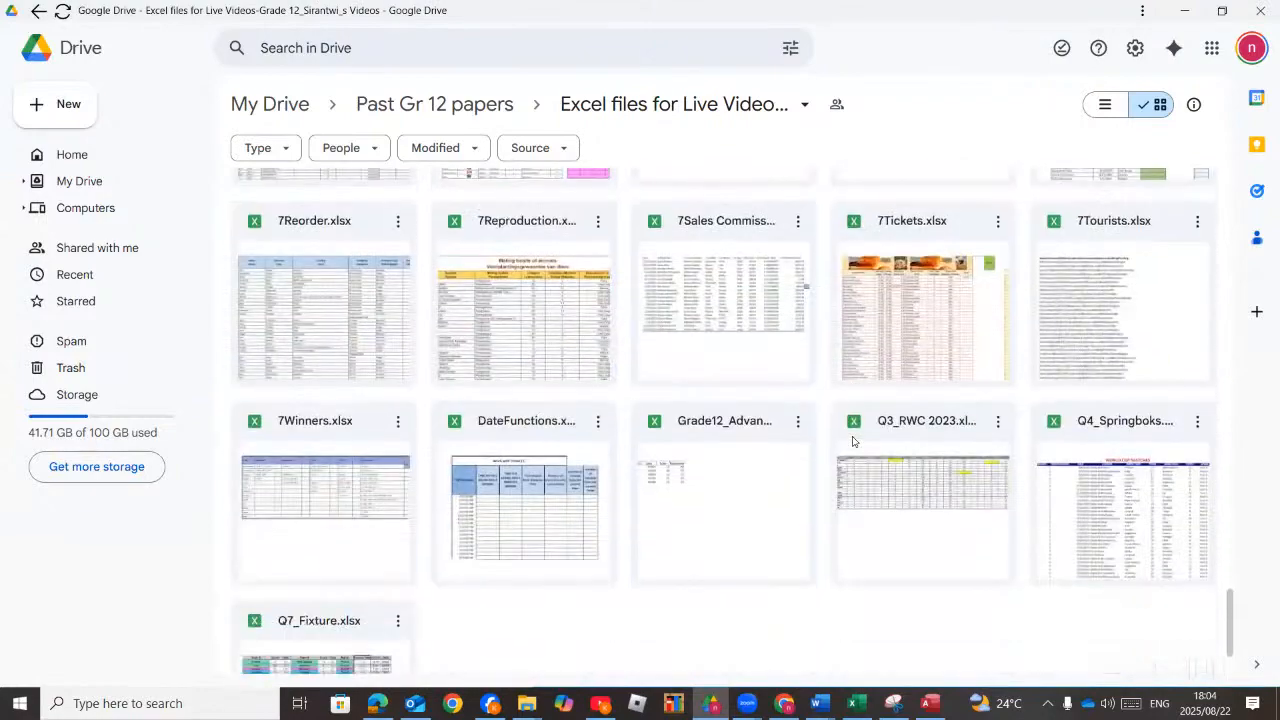
scroll(852, 445, "up", 4)
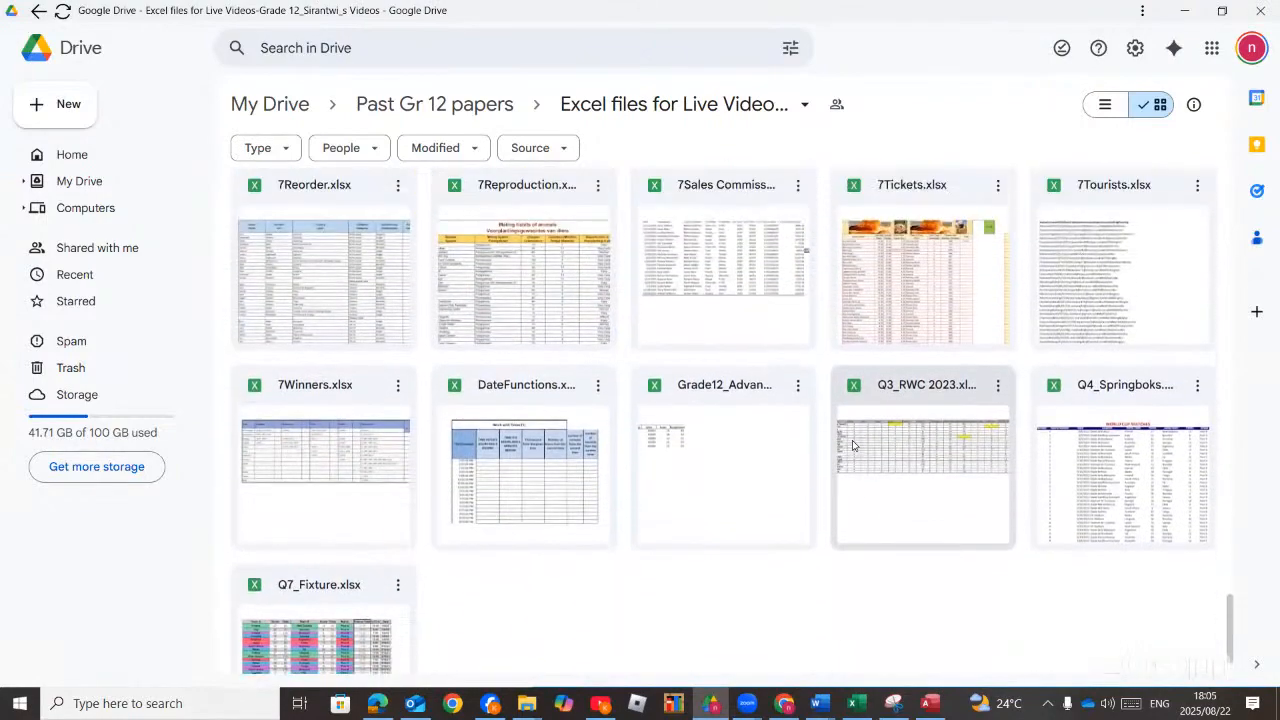
scroll(852, 445, "up", 7)
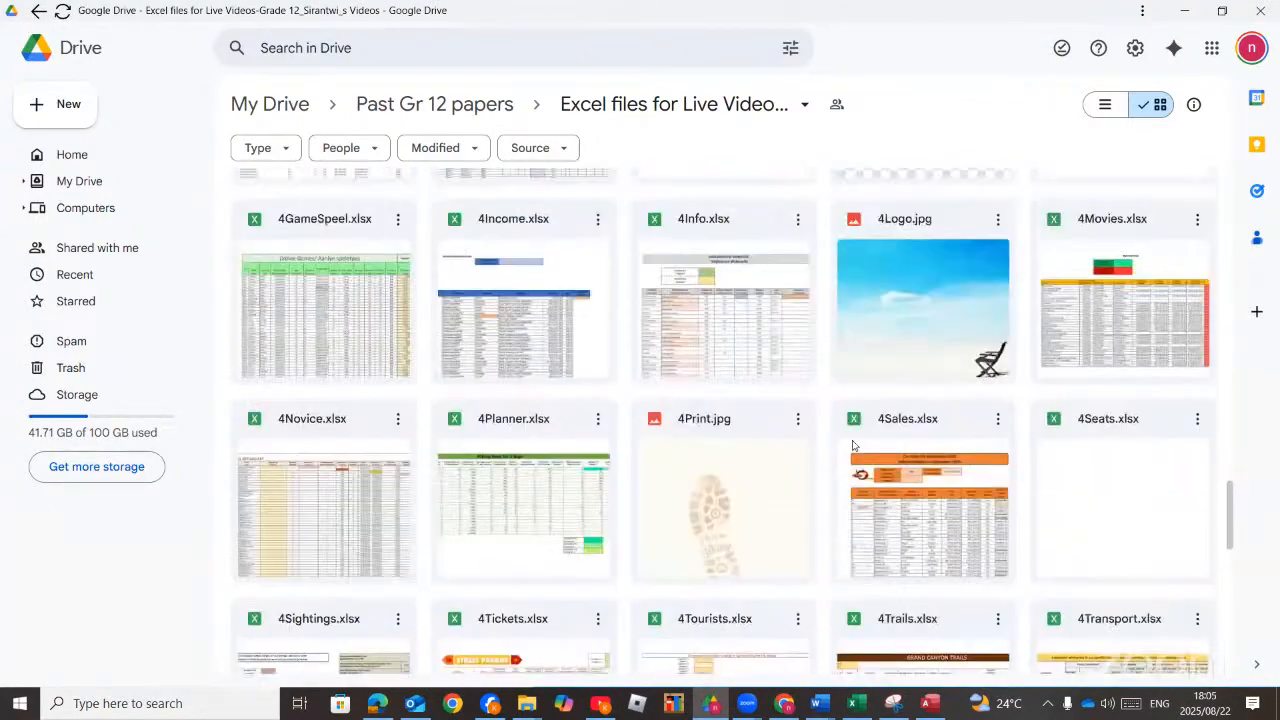
scroll(852, 445, "up", 4)
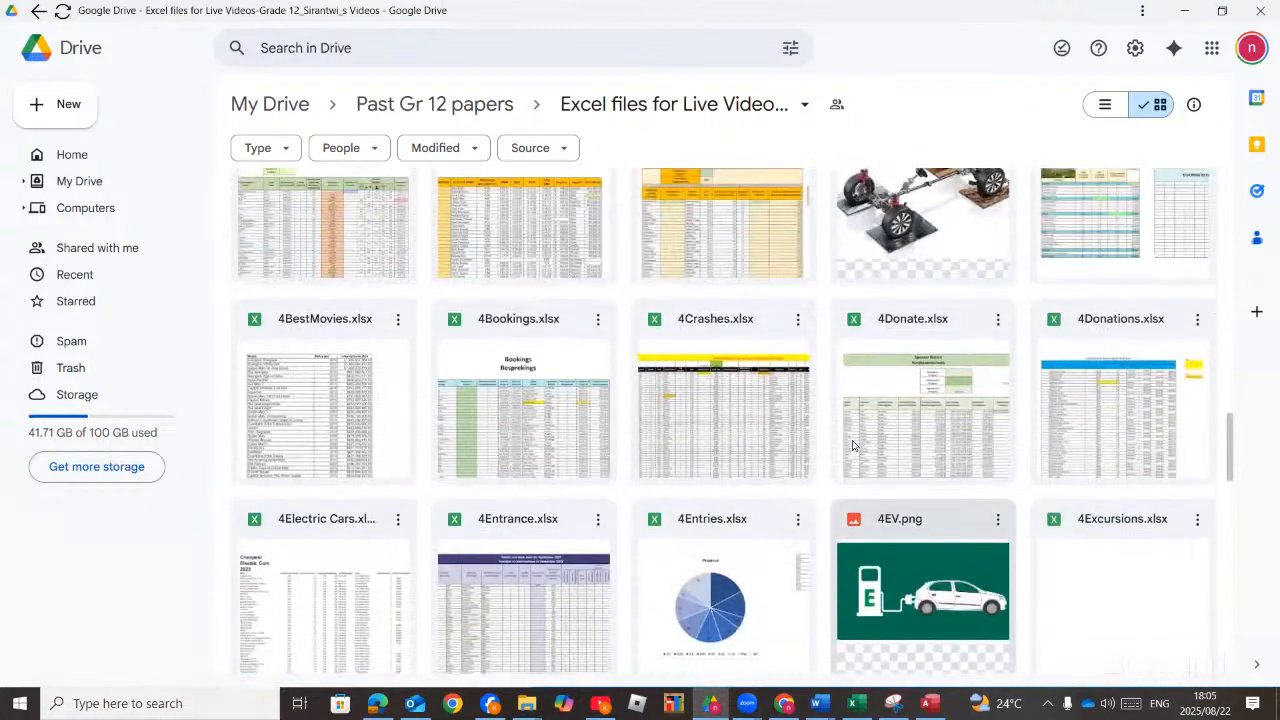
scroll(852, 445, "up", 6)
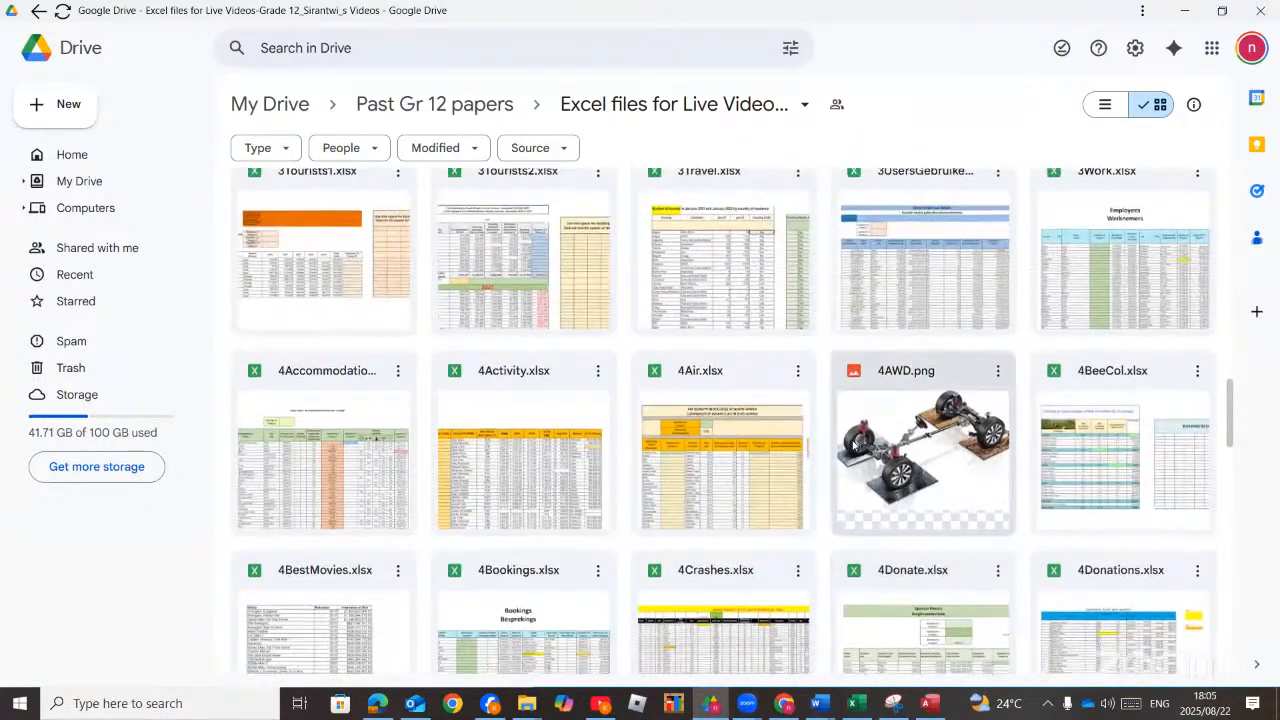
scroll(852, 445, "up", 8)
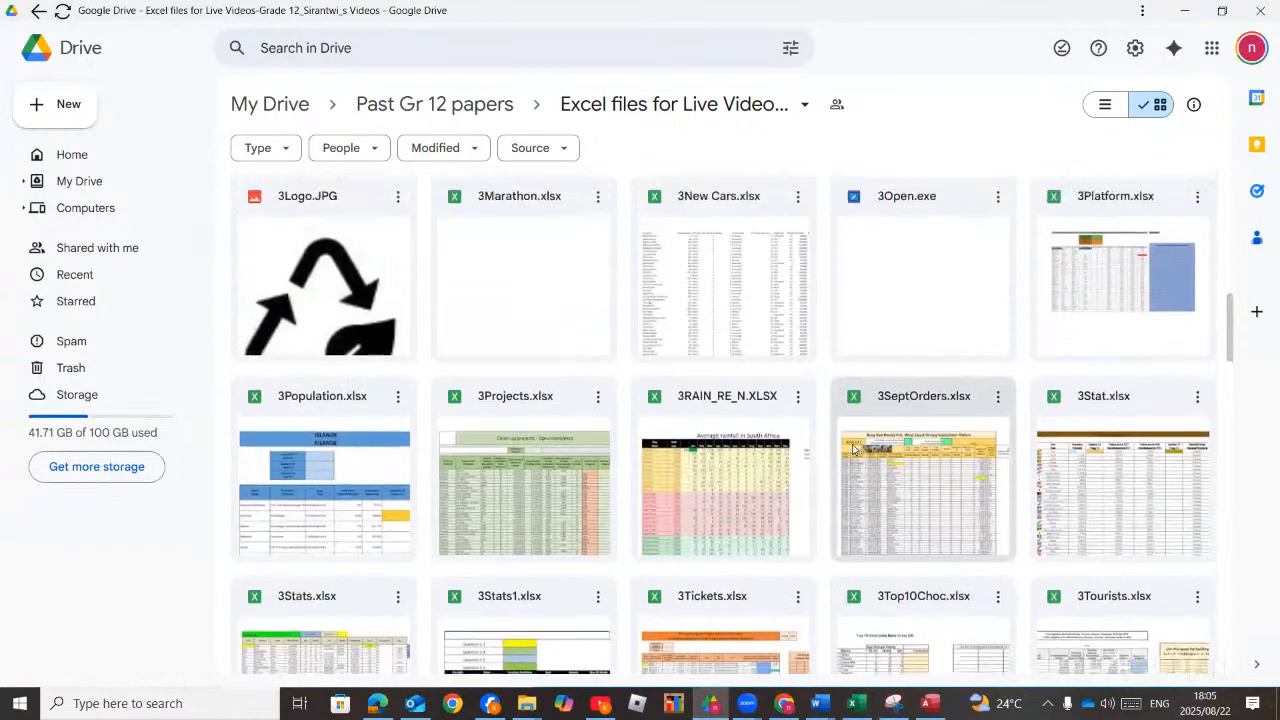
scroll(852, 445, "up", 6)
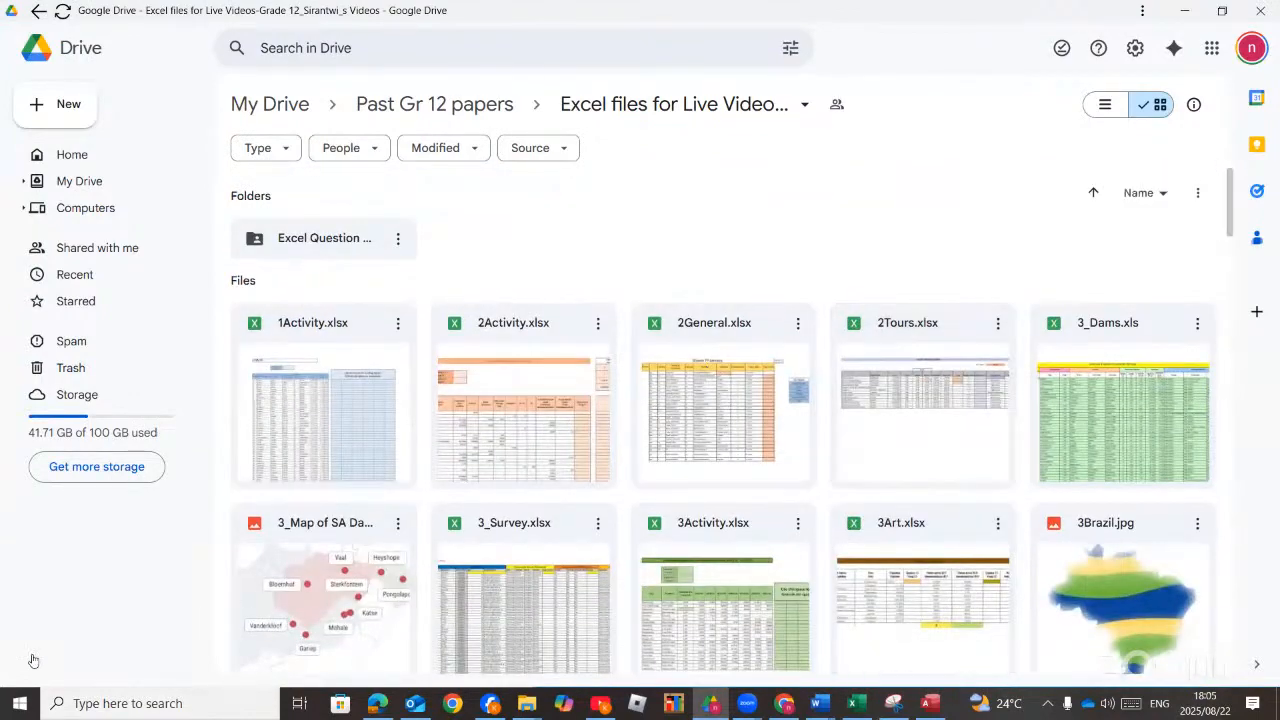
Locate the Downloads folder by searching the computer for "grade 12 sprea", and open the Grade12_Advanced Spreadsheet_Data workbook from it
key("super+s")
type("gra")
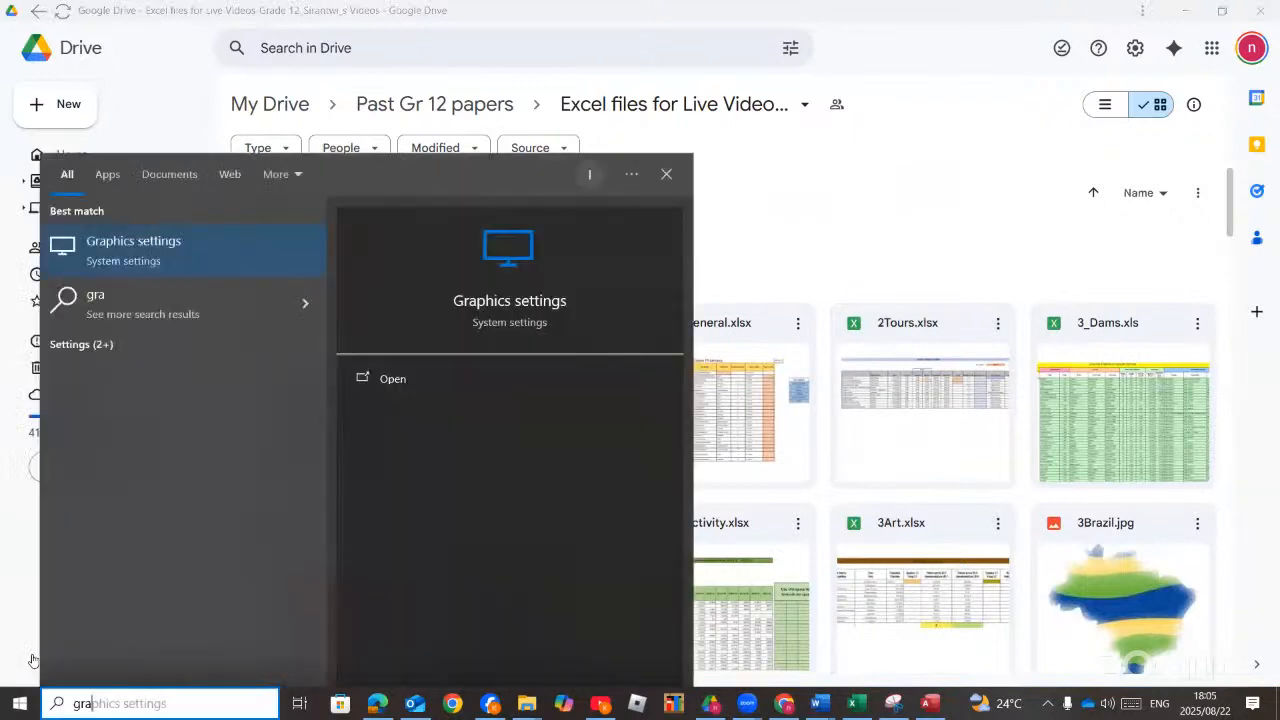
type("de 12 spre")
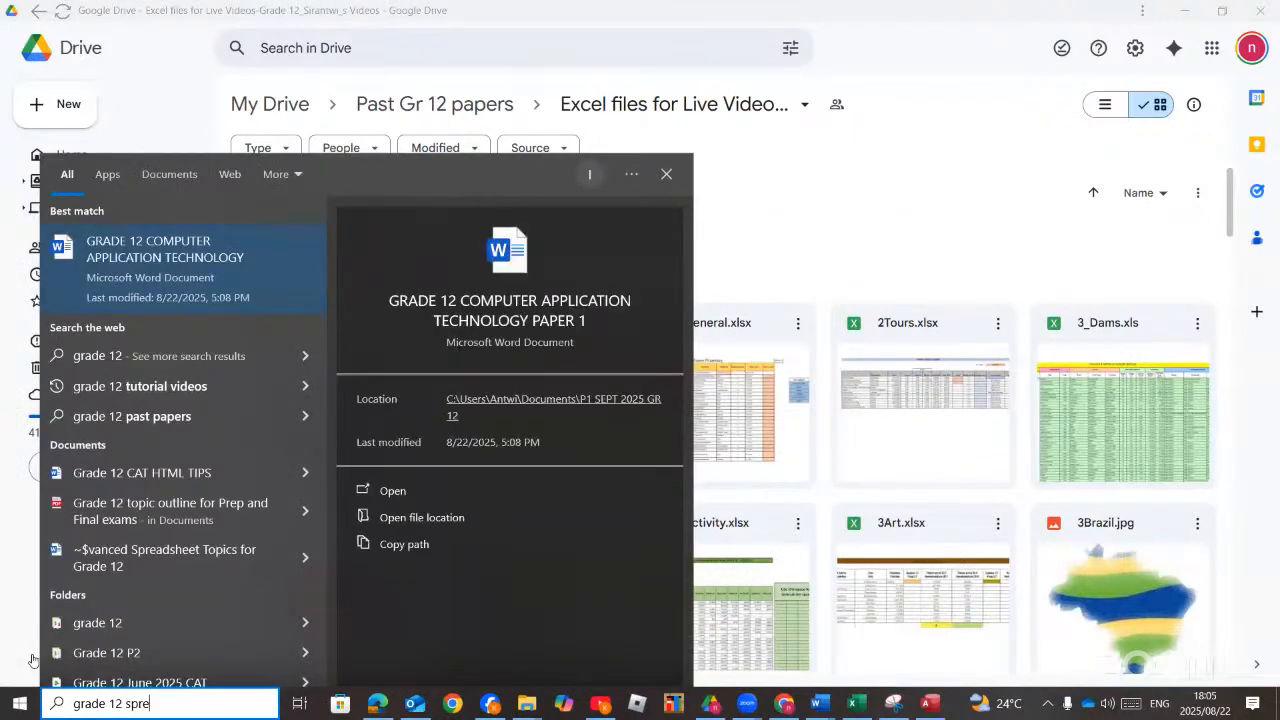
type("a")
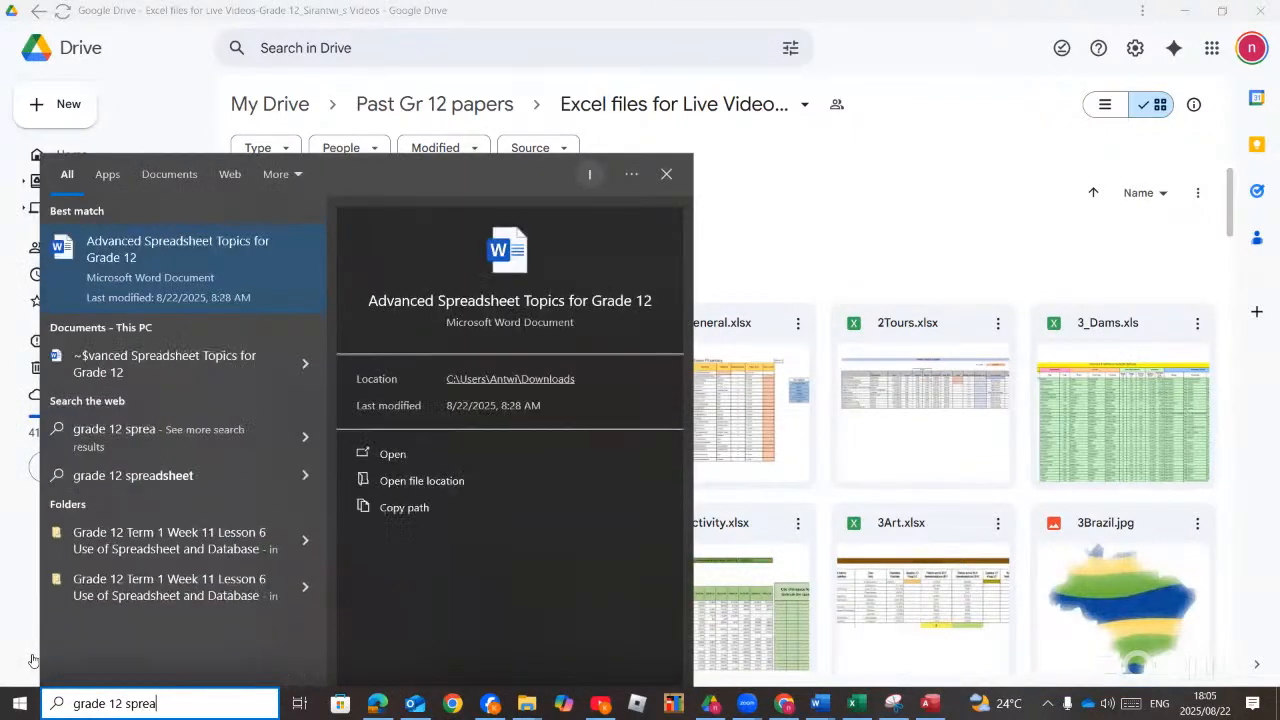
right_click(217, 257)
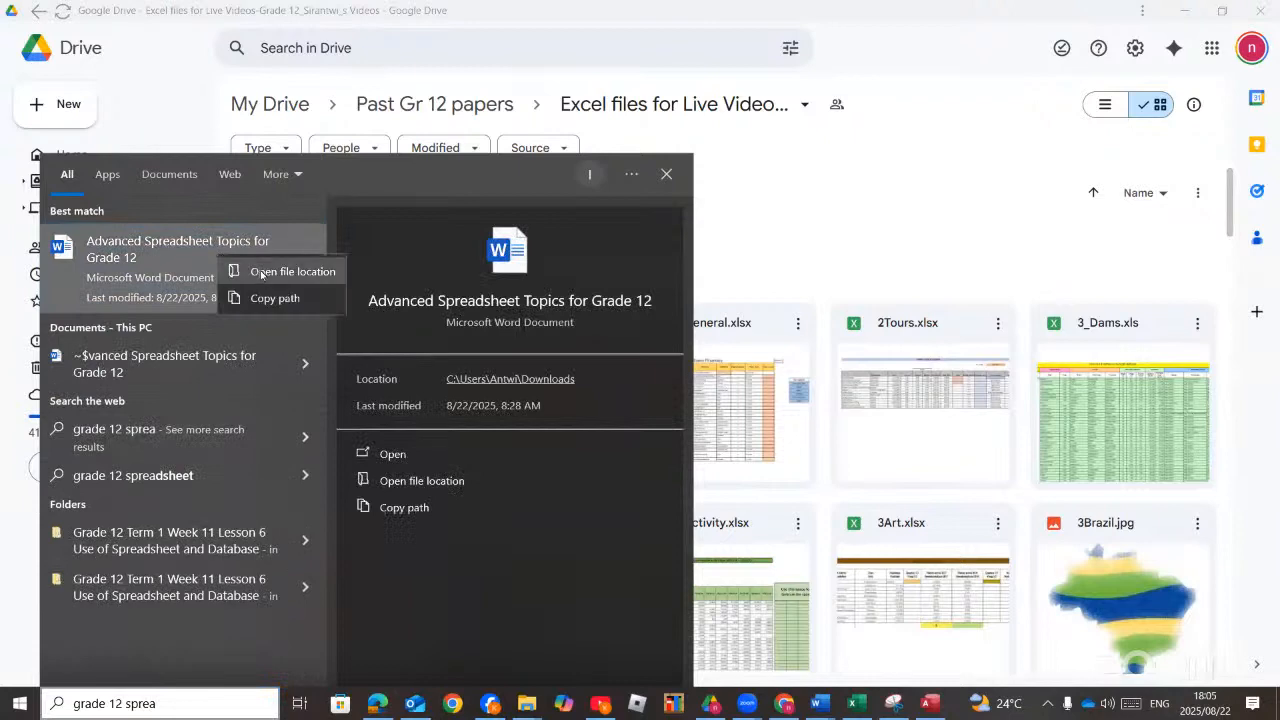
left_click(260, 268)
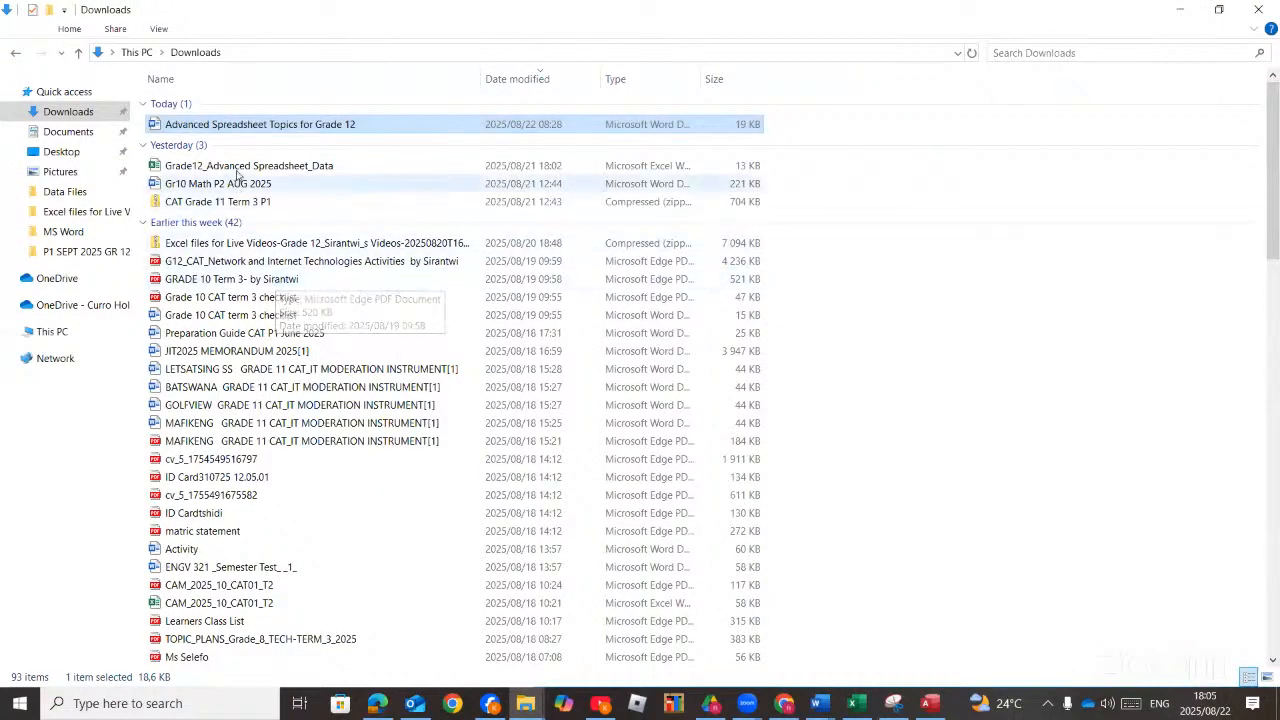
left_click(237, 168)
double_click(230, 168)
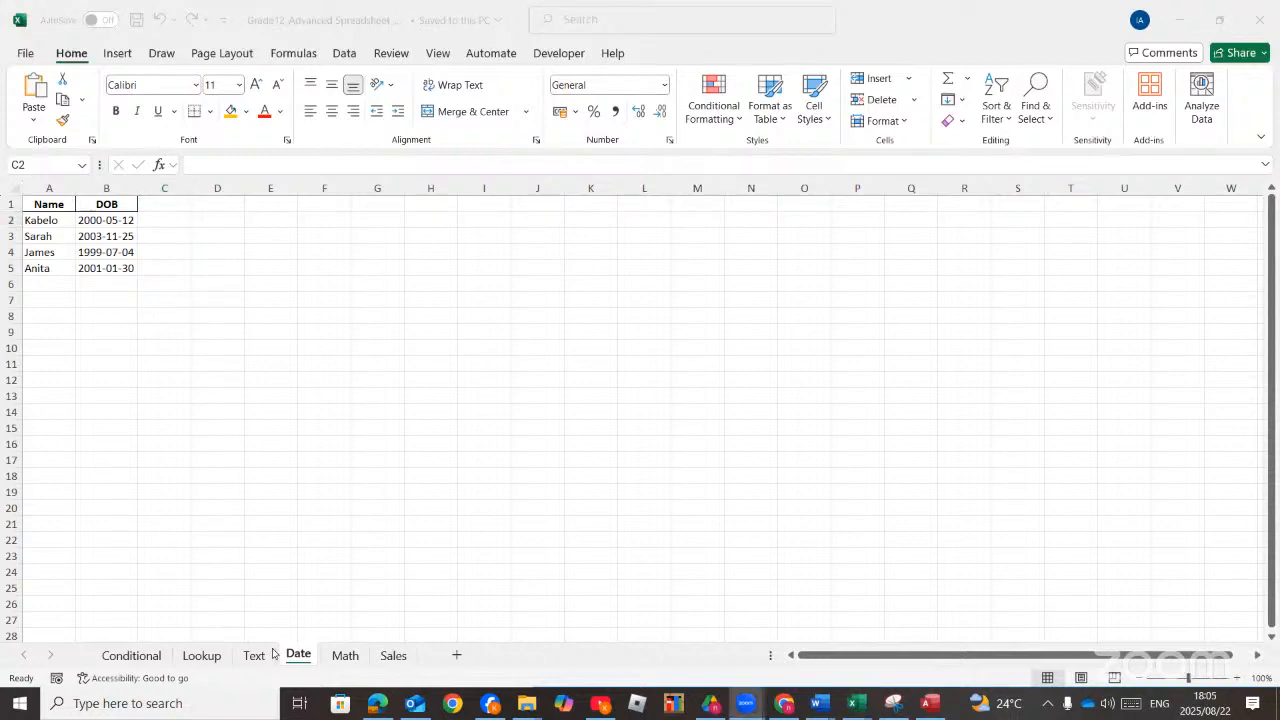
Enlarge the text in A1:B6 on the Date sheet to font size 22 and widen columns A and B to fit
double_click(76, 189)
left_click_drag(61, 189, 177, 190)
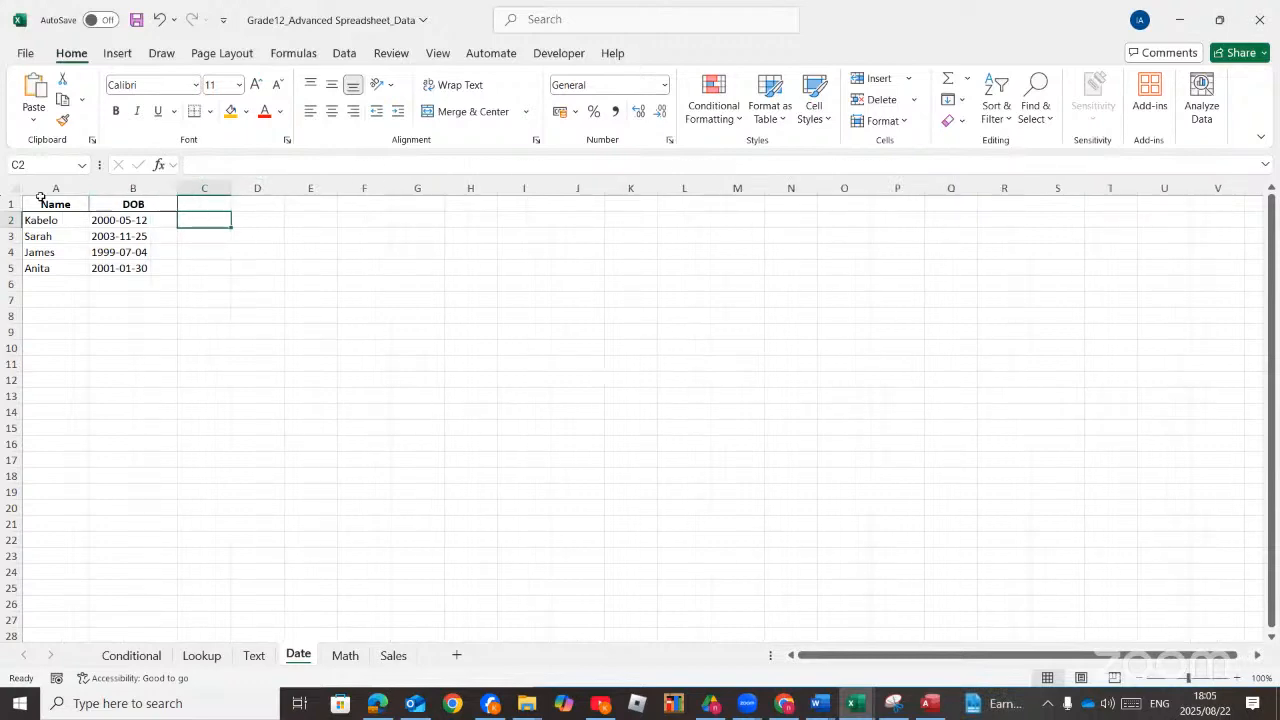
left_click_drag(41, 204, 160, 286)
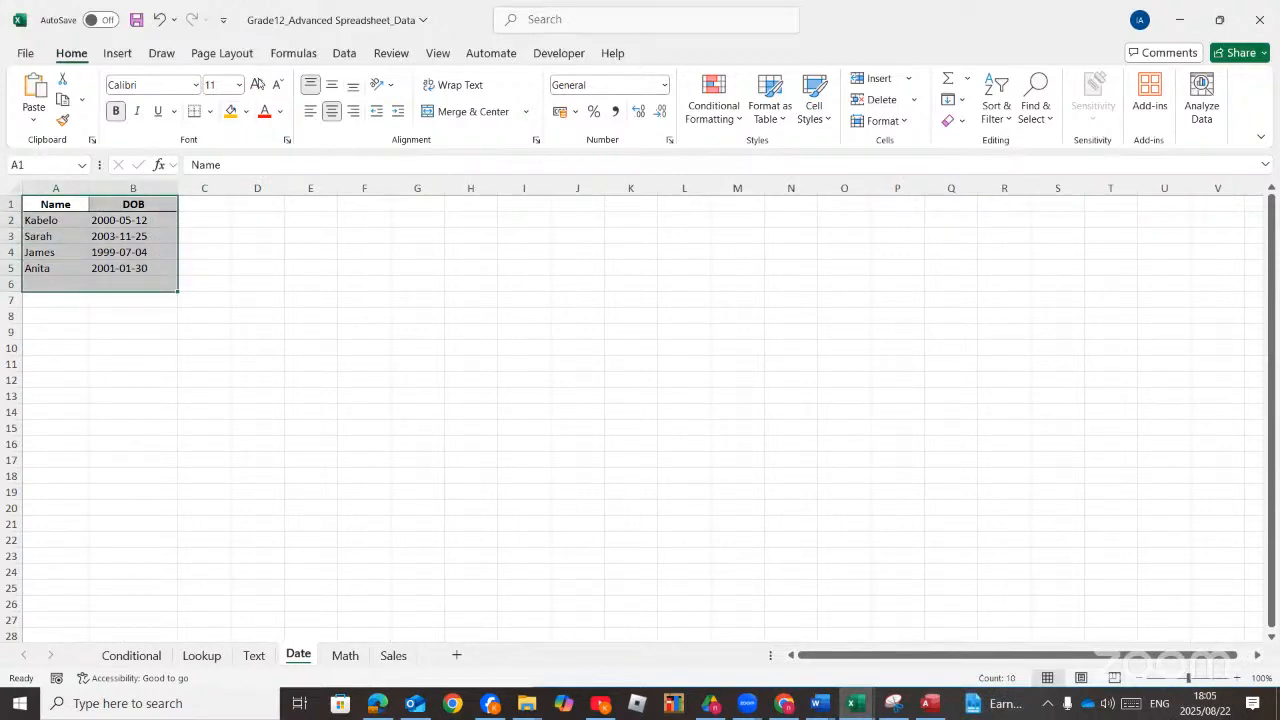
left_click(258, 85)
left_click(258, 85)
left_click(258, 85)
left_click(258, 85)
left_click(258, 85)
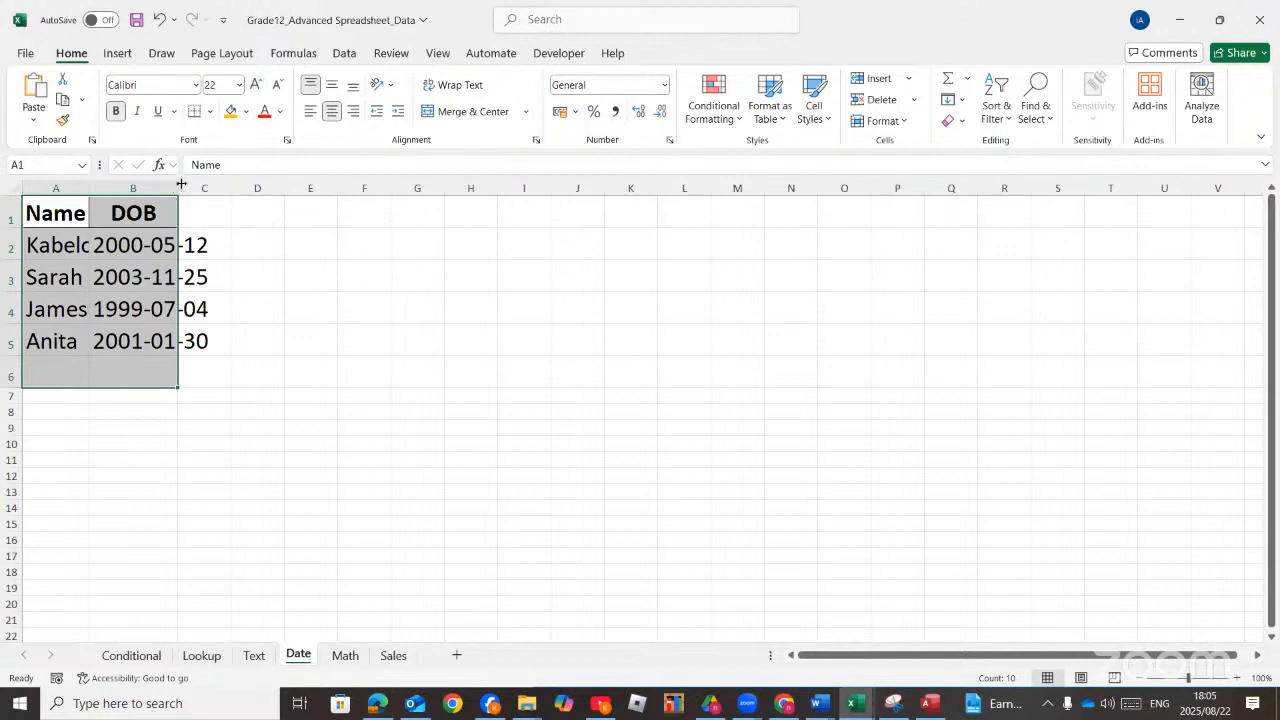
double_click(180, 188)
left_click_drag(89, 197, 99, 197)
left_click(263, 256)
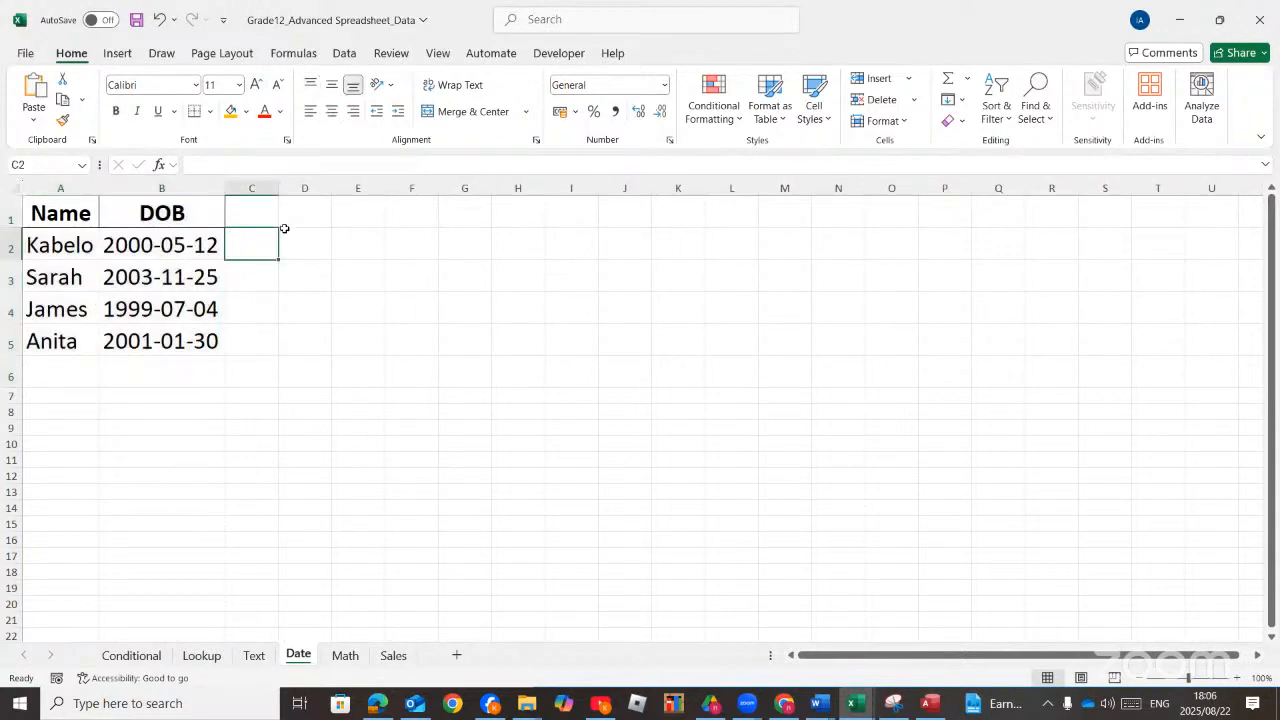
Widen column C and enter the formula =MONTH(B2) in cell C2
left_click(240, 214)
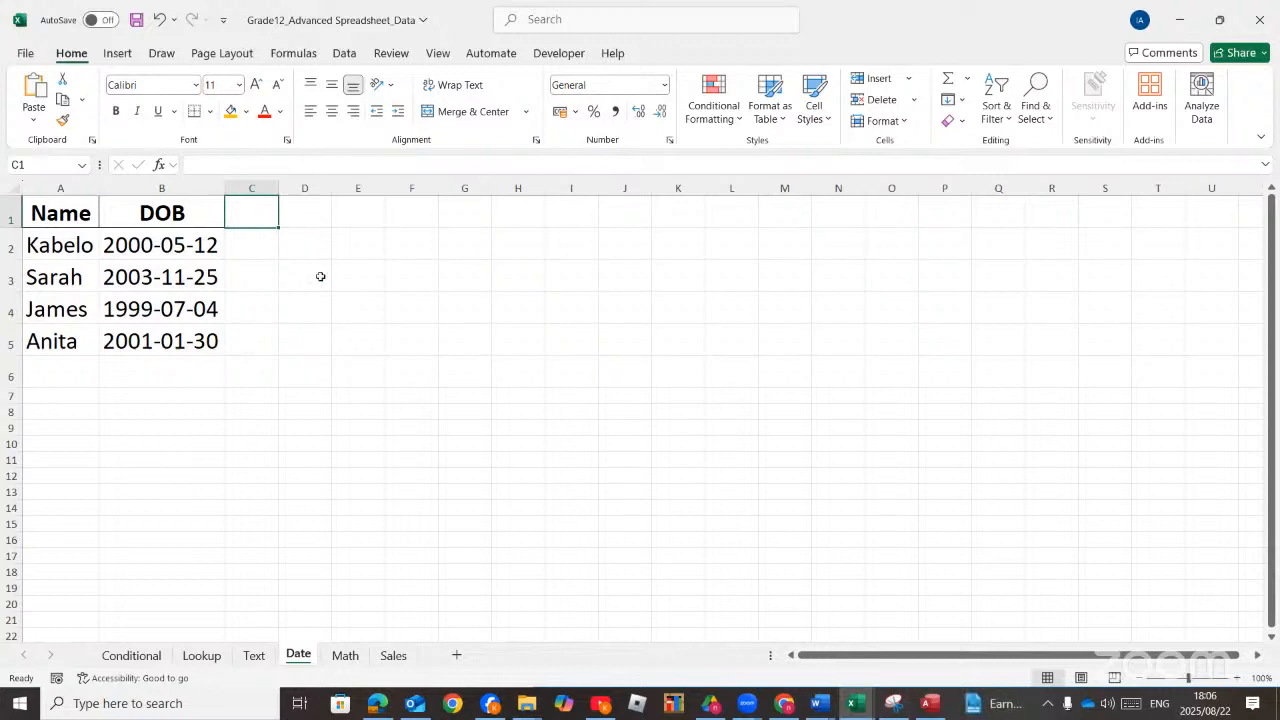
left_click(257, 248)
left_click_drag(279, 190, 310, 190)
type("=mon")
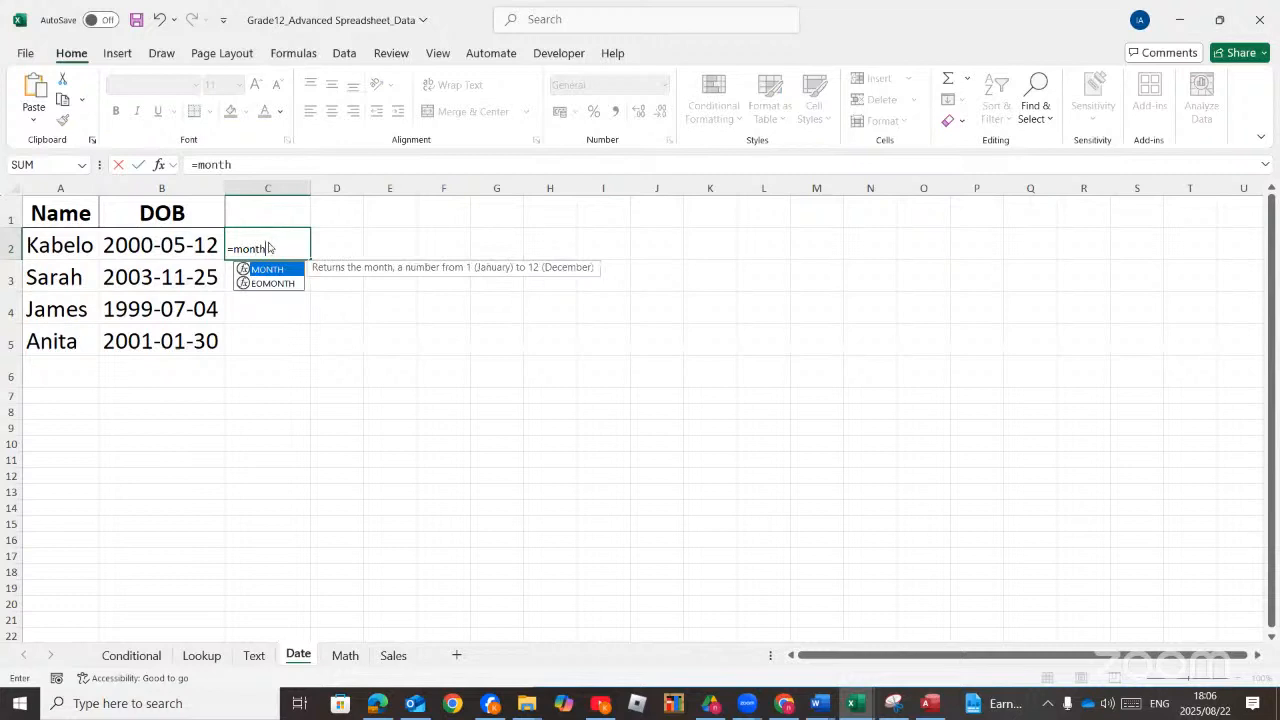
type("th")
double_click(250, 269)
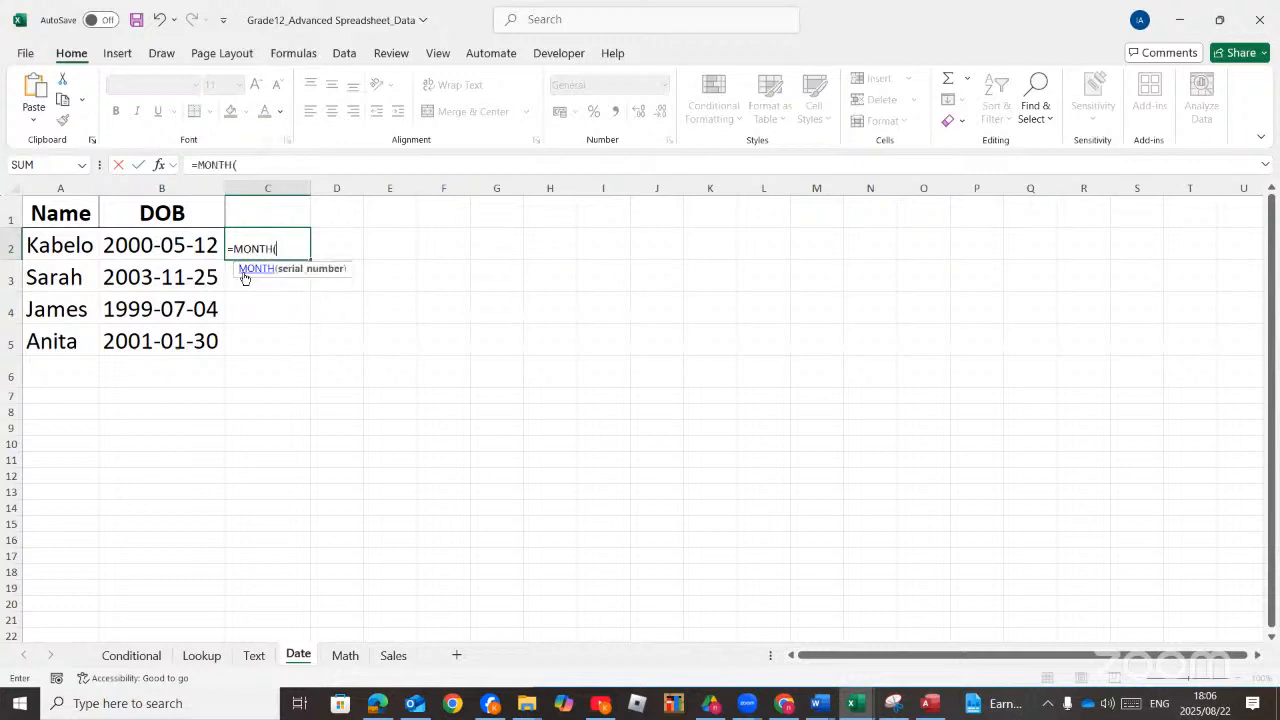
left_click(160, 248)
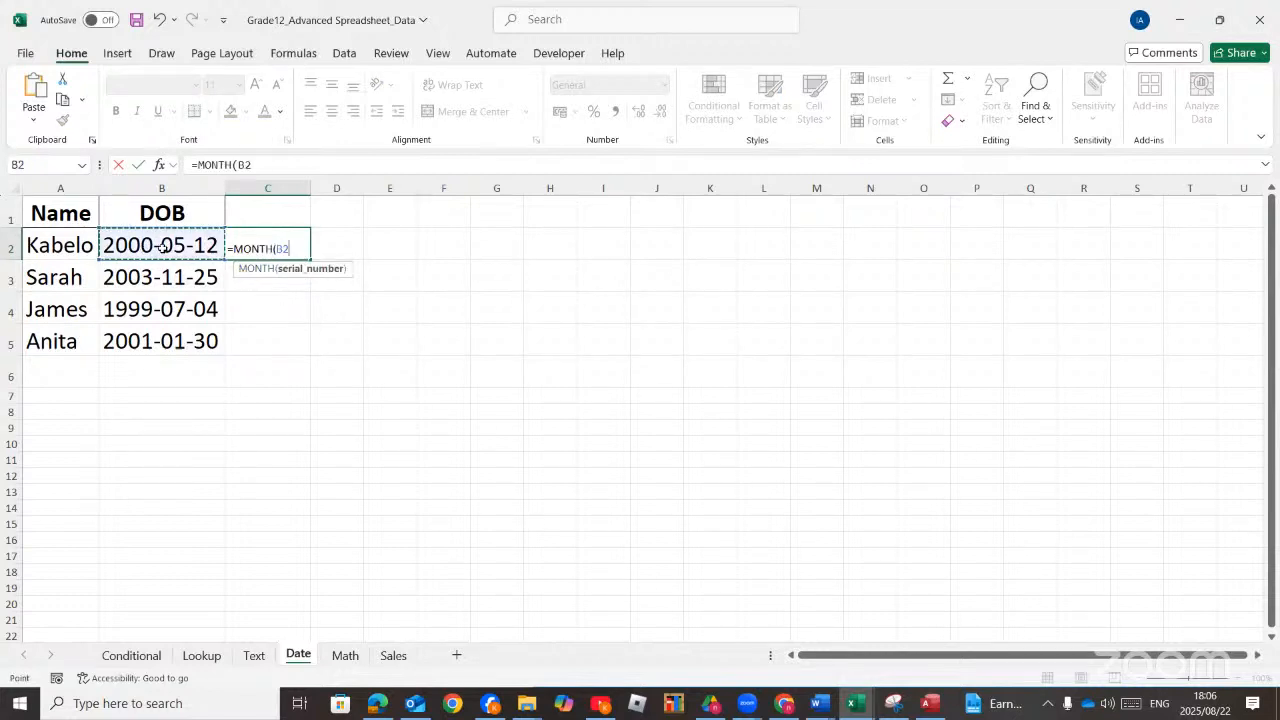
type(")")
key("Return")
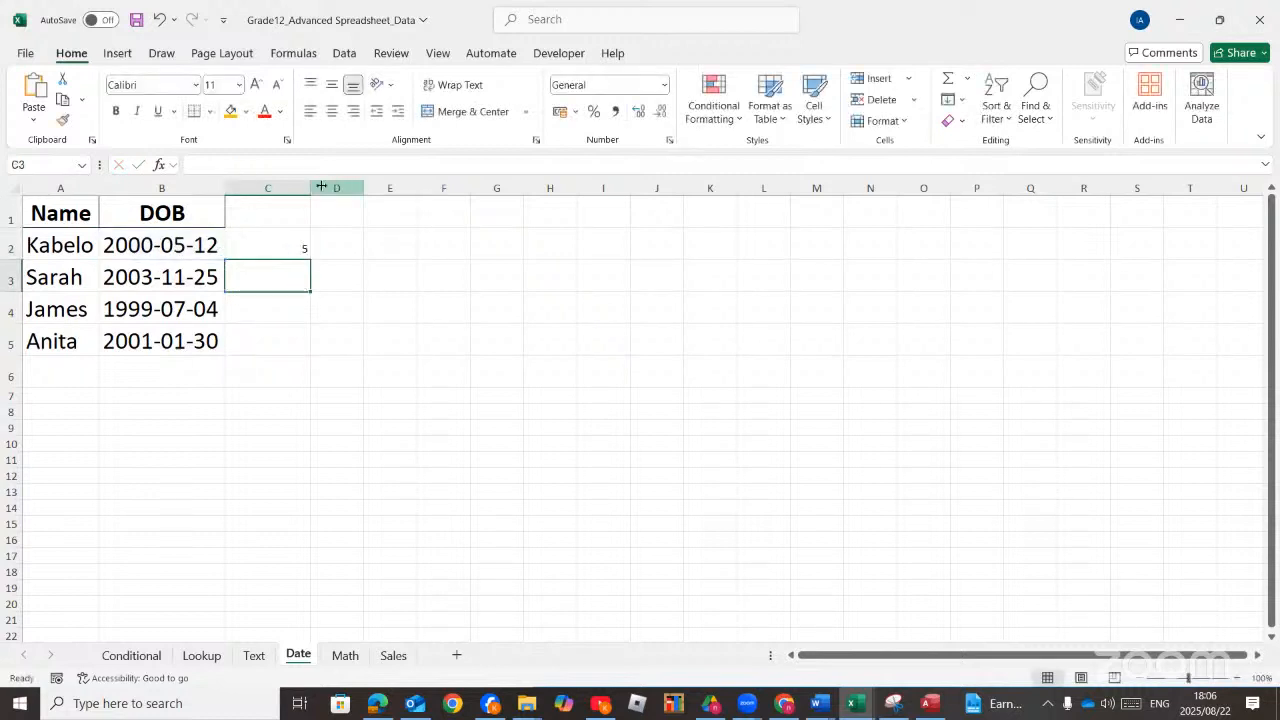
Widen column C further and enter the heading MONTH in cell C1
left_click_drag(317, 191, 360, 191)
left_click(314, 246)
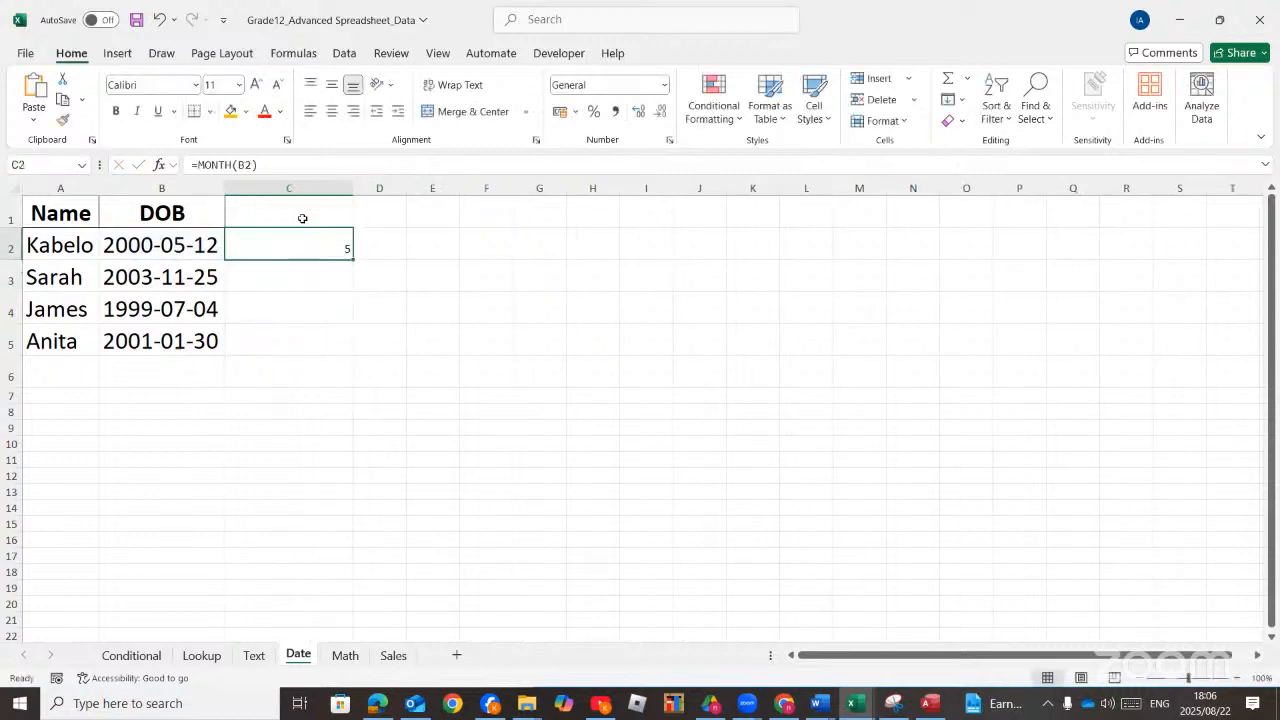
left_click(304, 208)
type("MONTH")
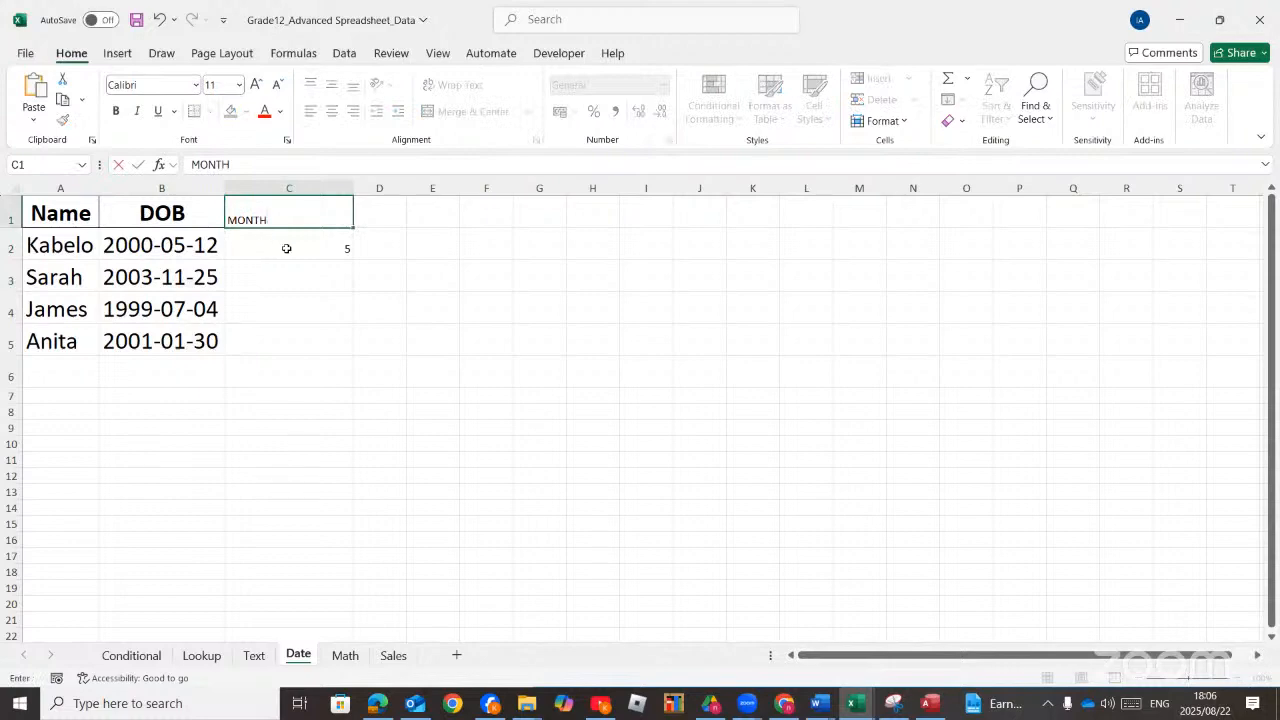
Increase the font size of cells C2:C5 to 22
left_click_drag(286, 248, 275, 340)
left_click(255, 85)
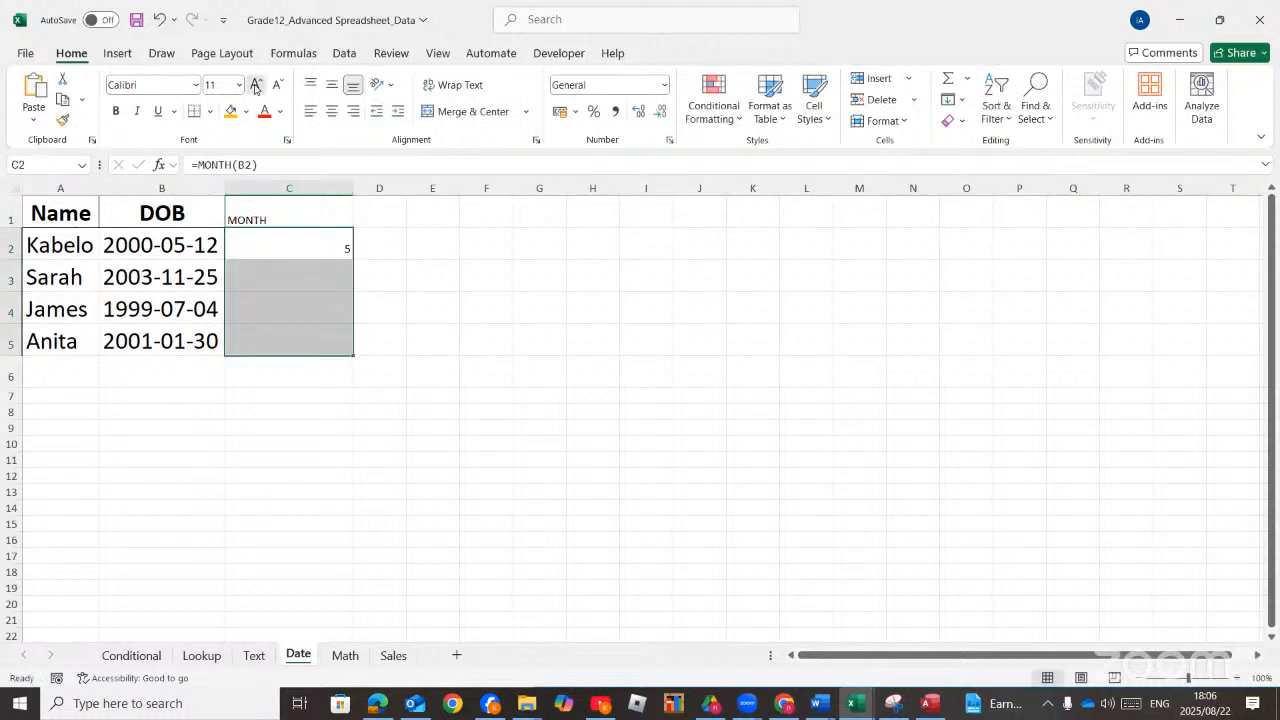
left_click(255, 85)
left_click(255, 85)
left_click(255, 85)
left_click(255, 85)
left_click(255, 85)
left_click(383, 217)
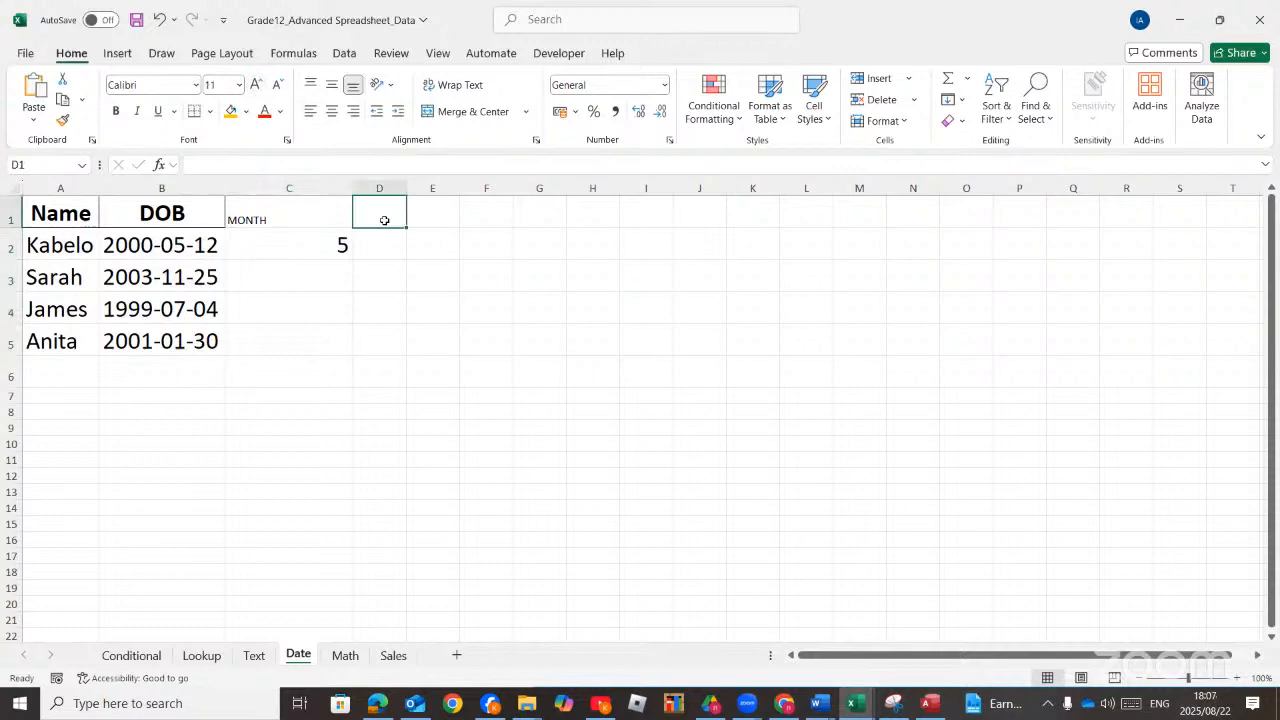
left_click(303, 212)
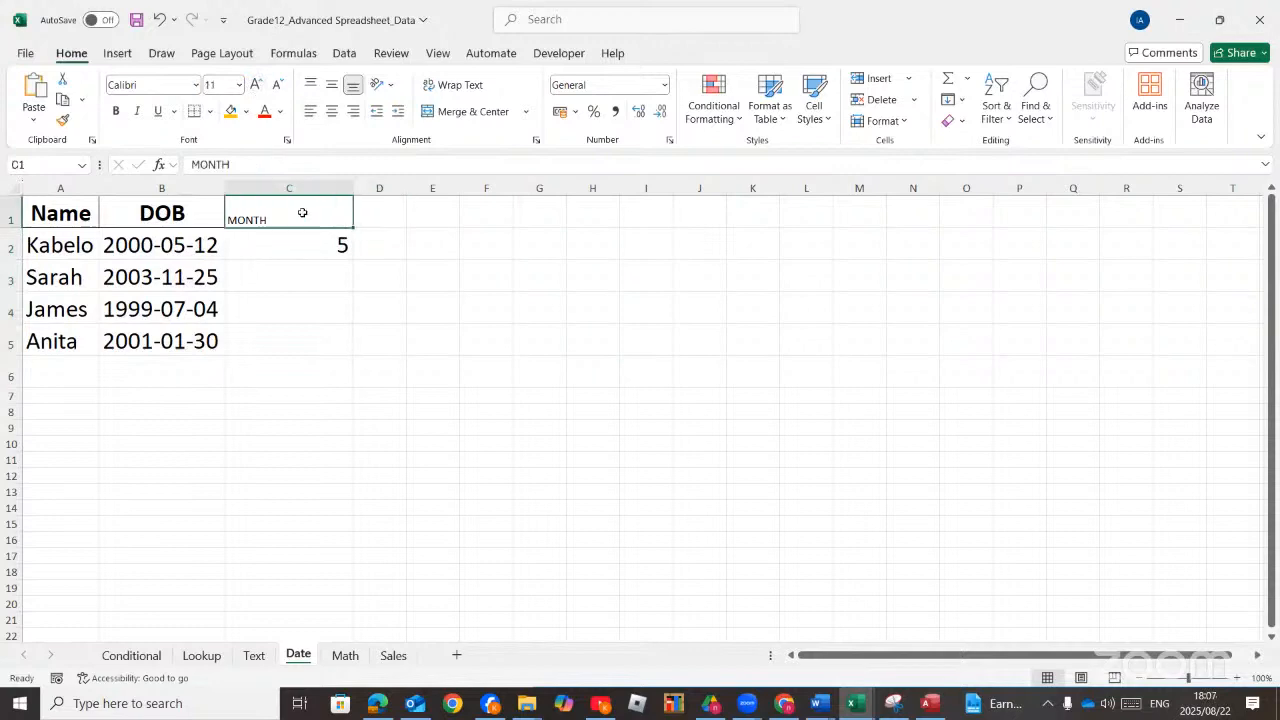
Enter the heading DAY in D1 and the formula =DAY(B2) in D2
left_click(382, 212)
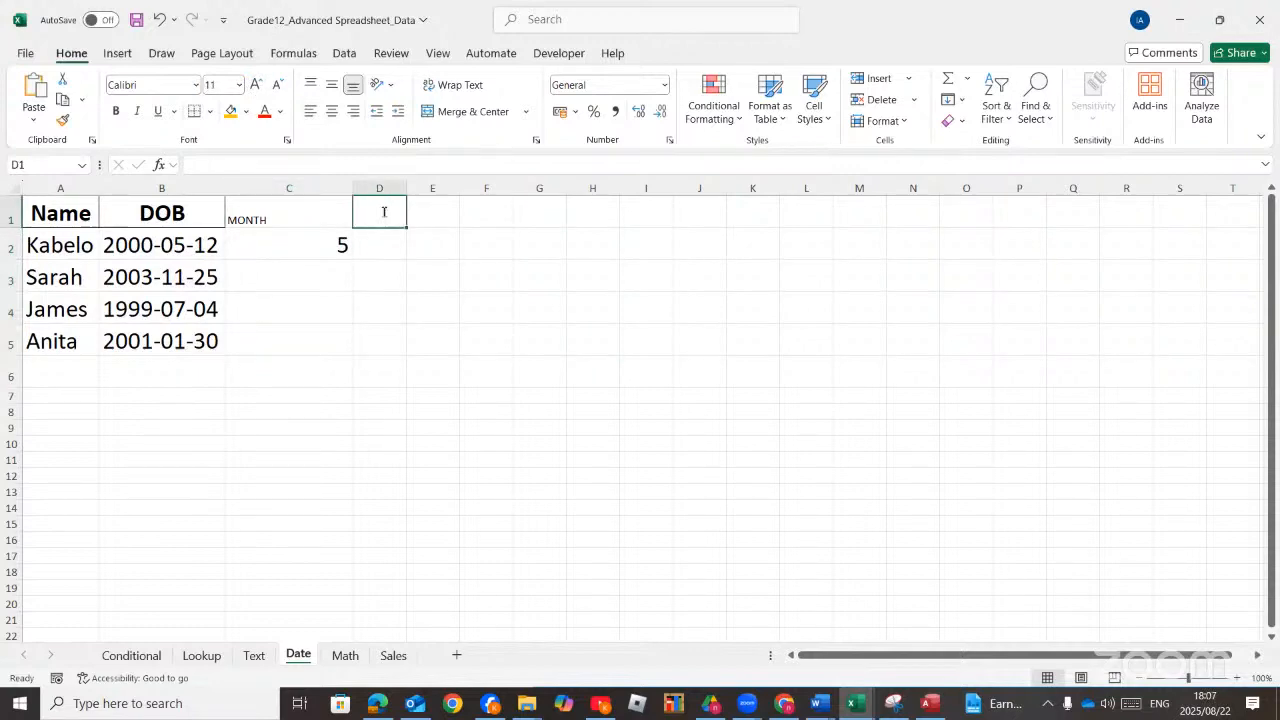
type("DAY")
left_click(390, 250)
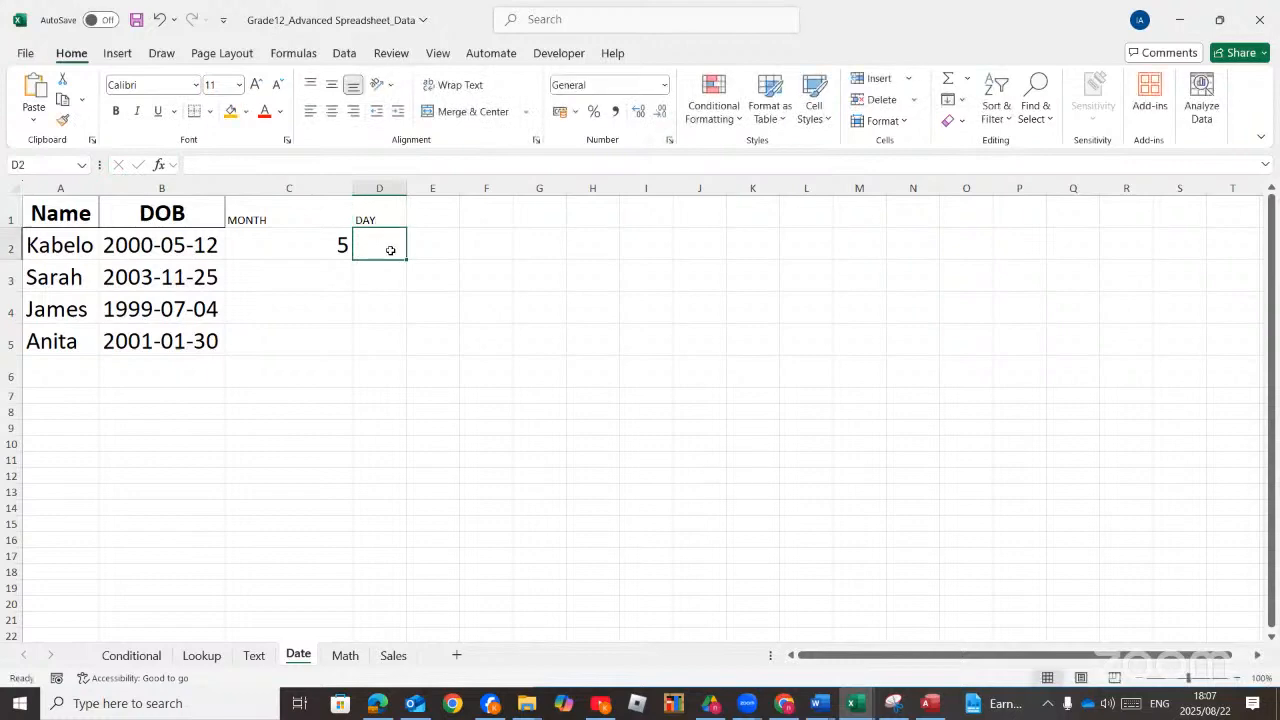
type("=DAY")
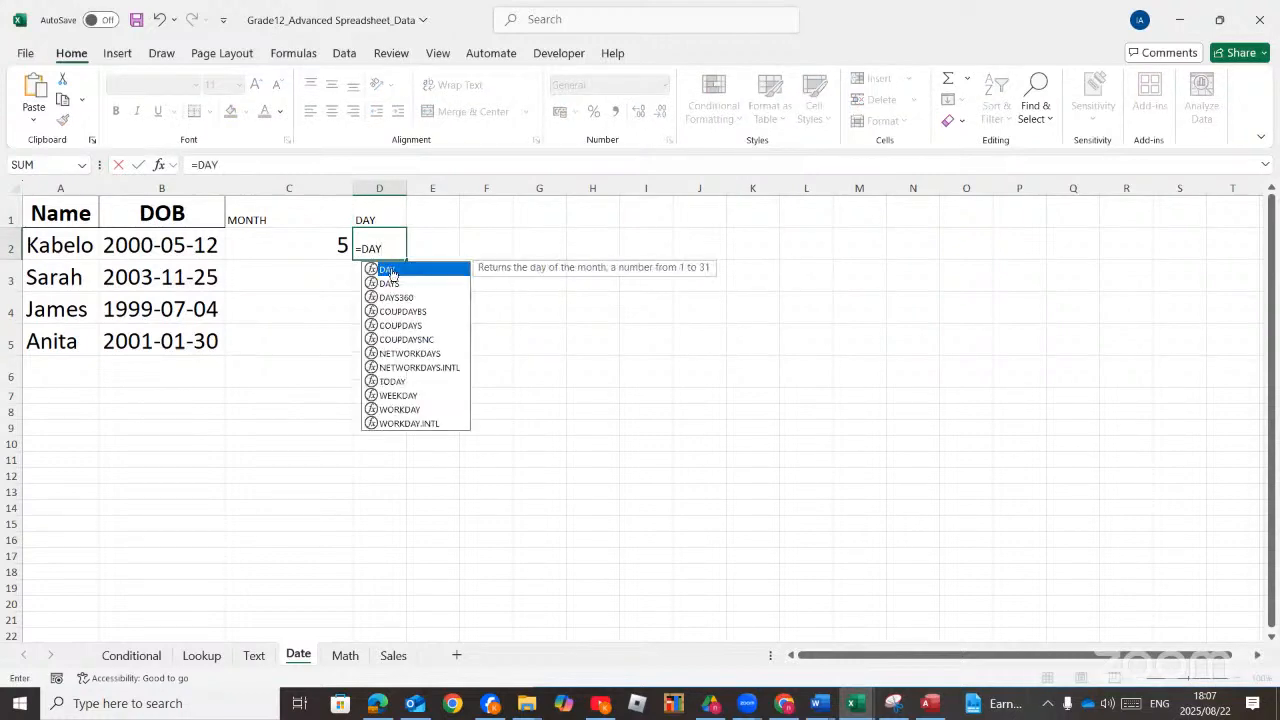
type("(")
left_click(162, 256)
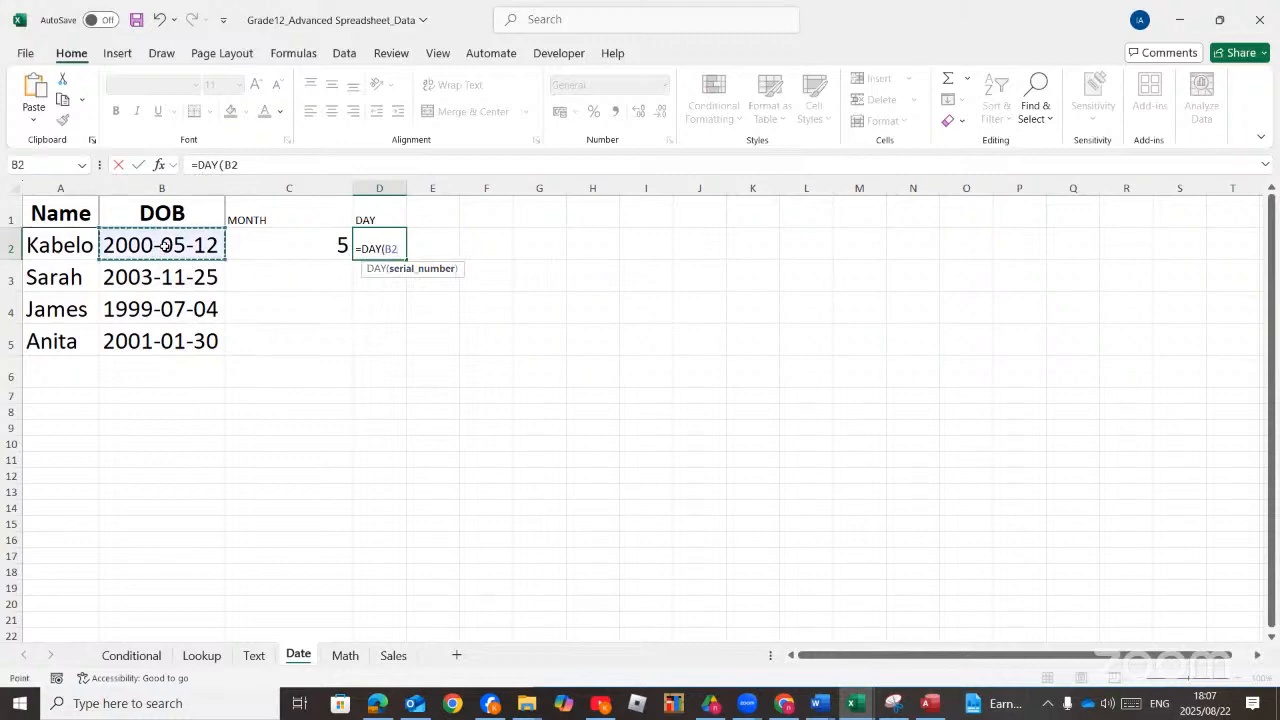
key("Return")
Increase the font size of the day formula cell D2 to 20
left_click(371, 243)
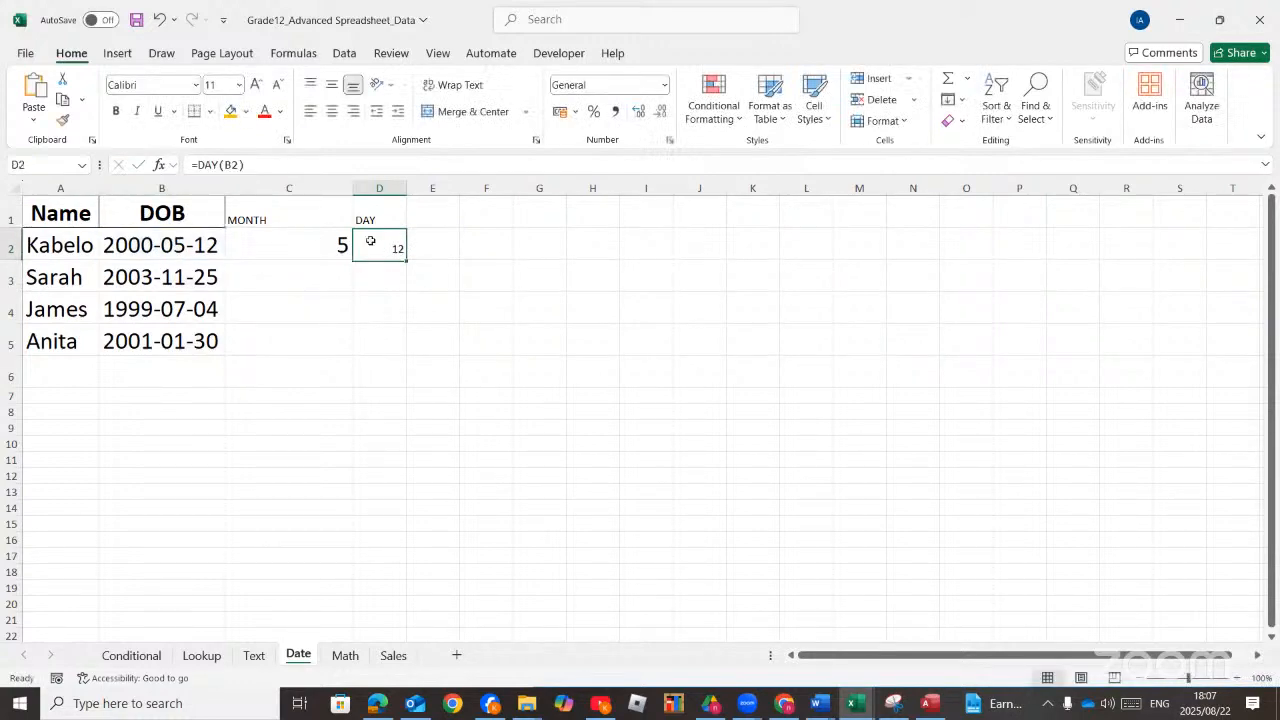
left_click(255, 84)
left_click(255, 84)
left_click(255, 84)
left_click(255, 84)
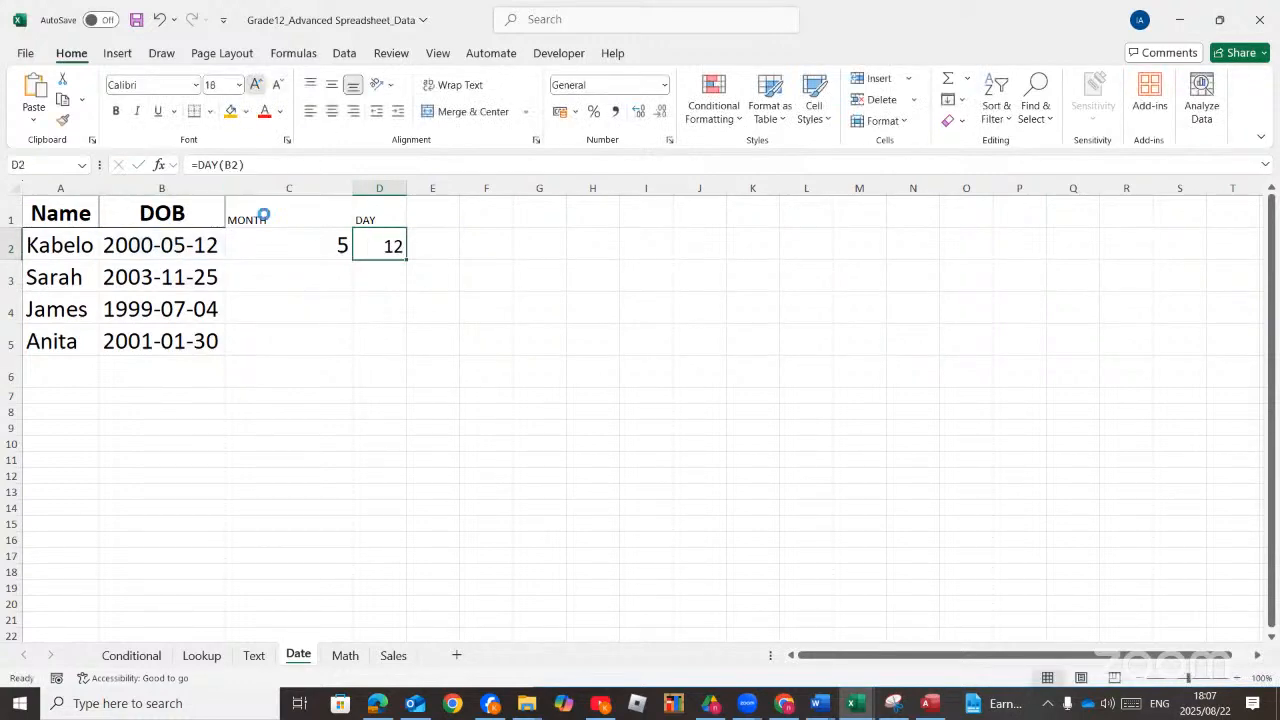
left_click(255, 84)
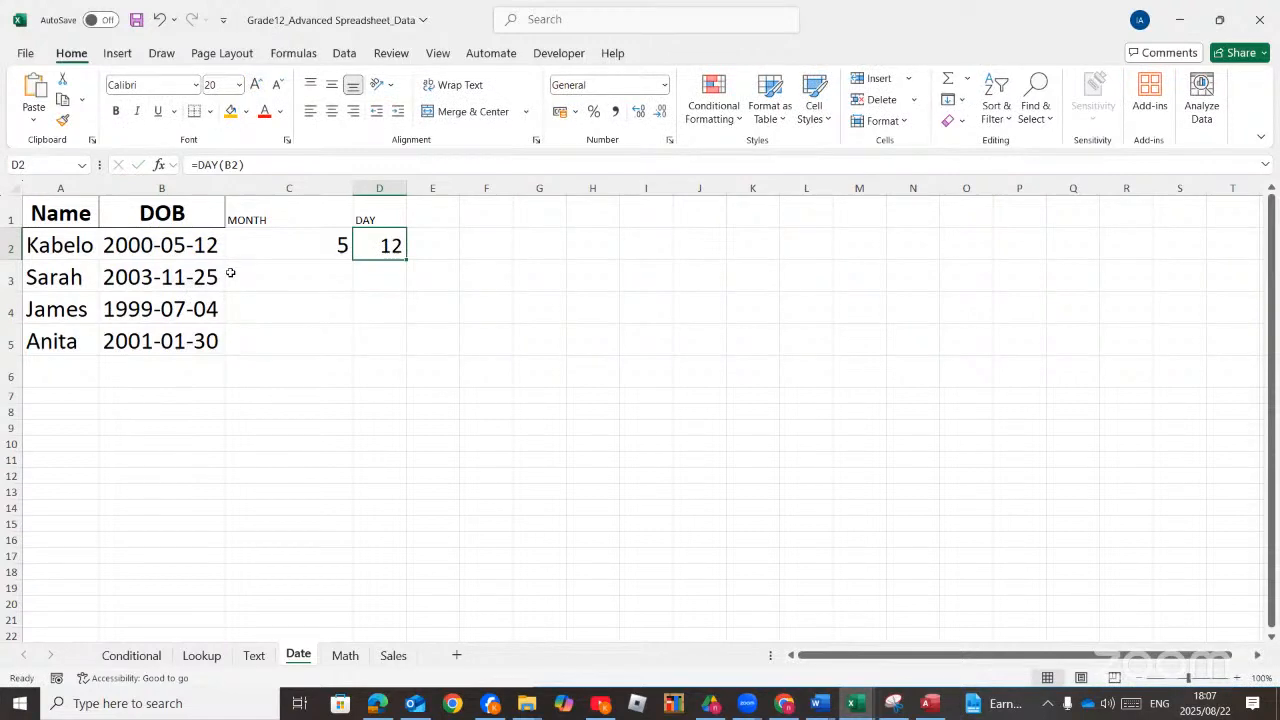
Enter the heading YEAR in E1 and the formula =YEAR(B2) in E2
left_click(438, 209)
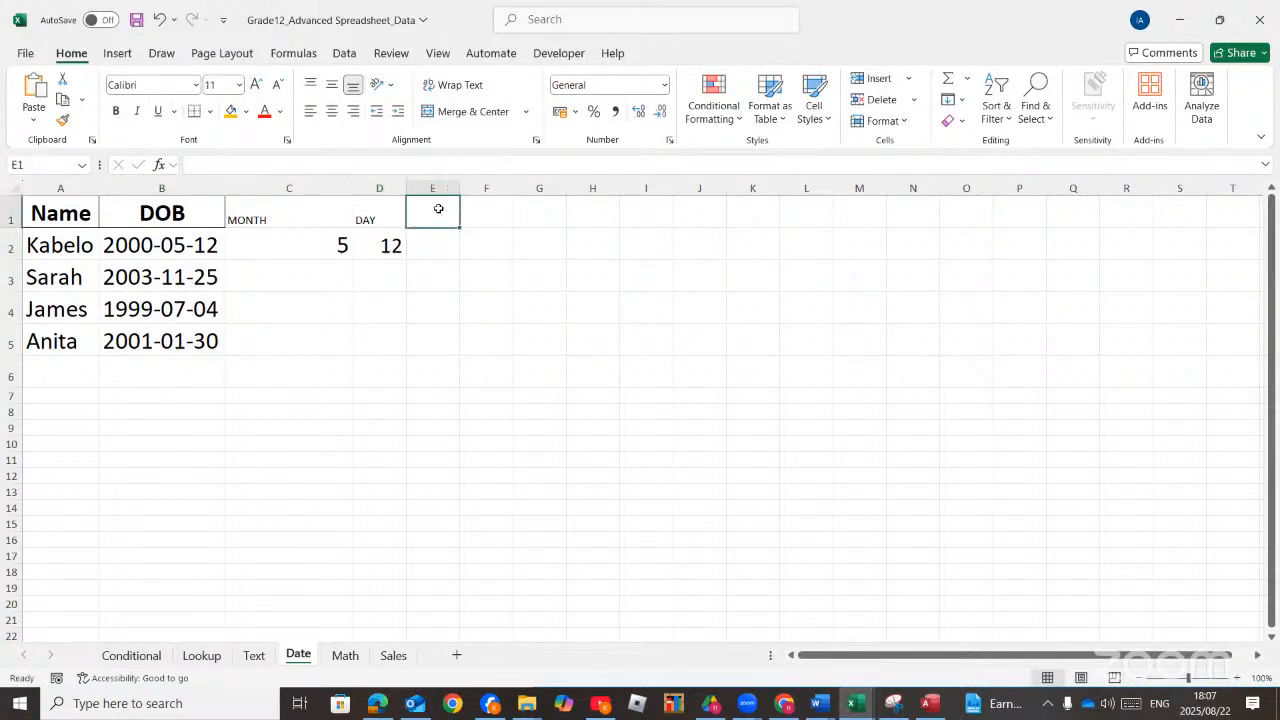
type("YEAR")
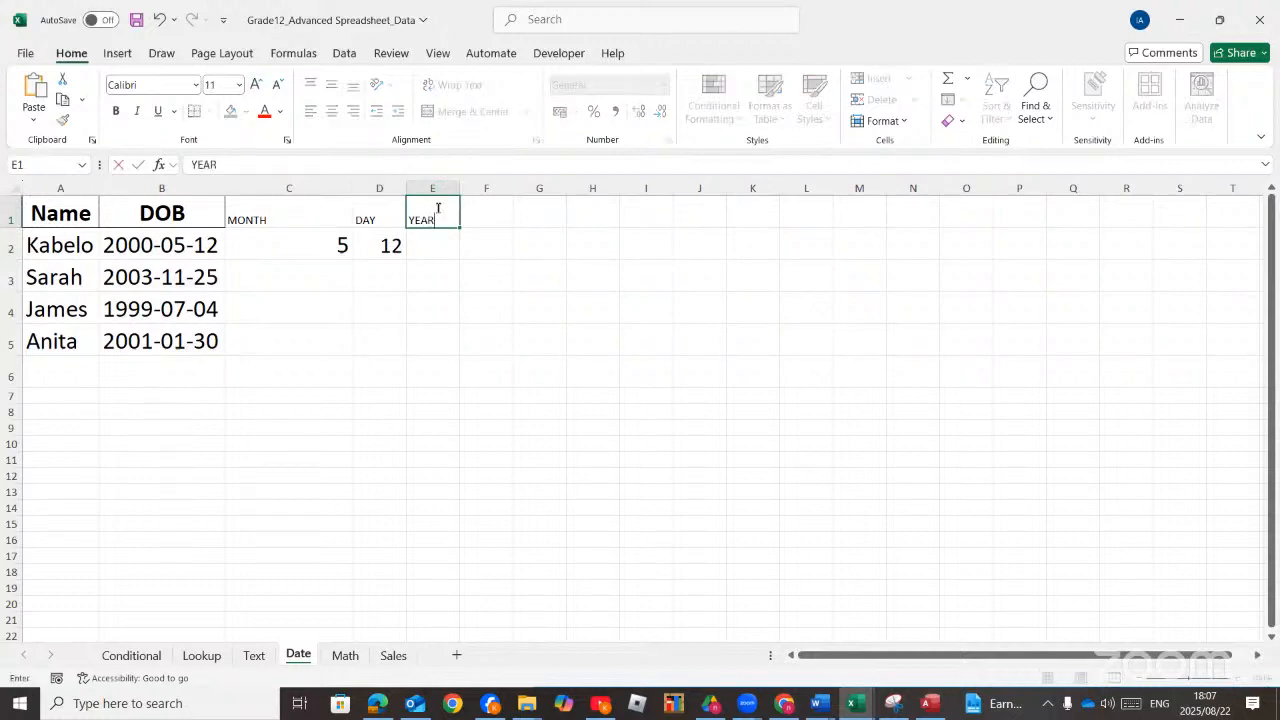
left_click(428, 251)
type("=")
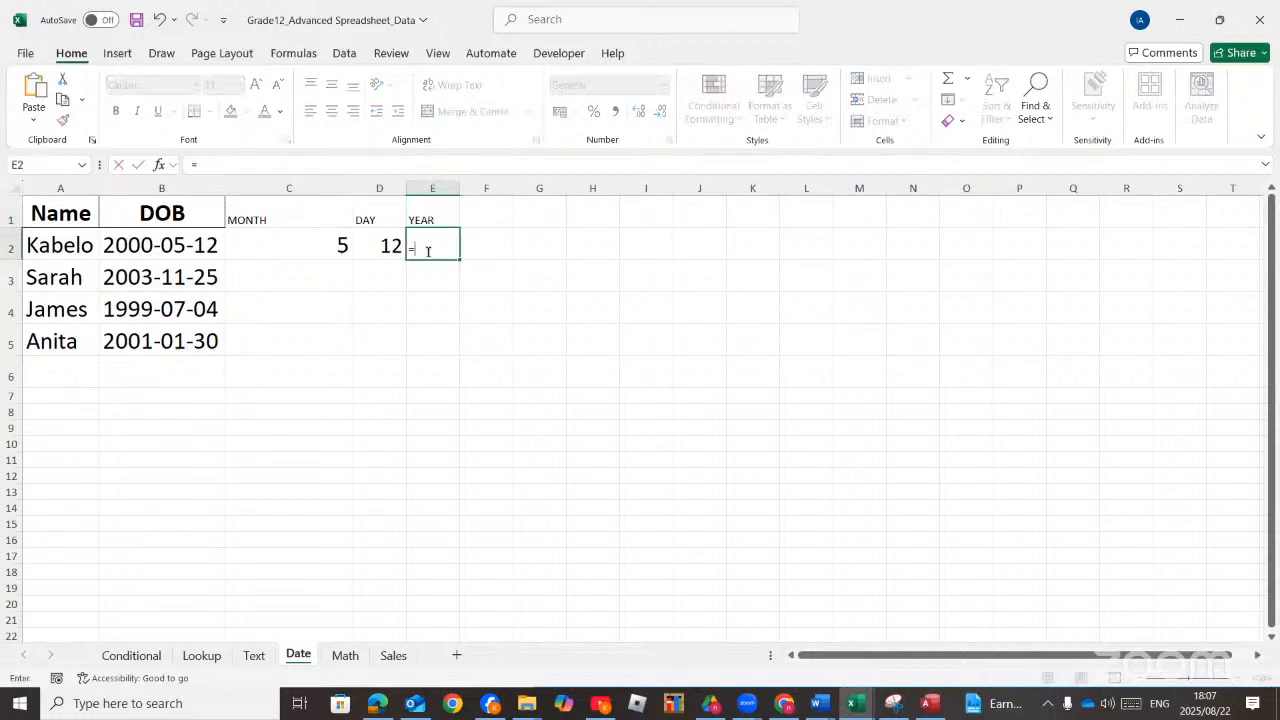
type("YE")
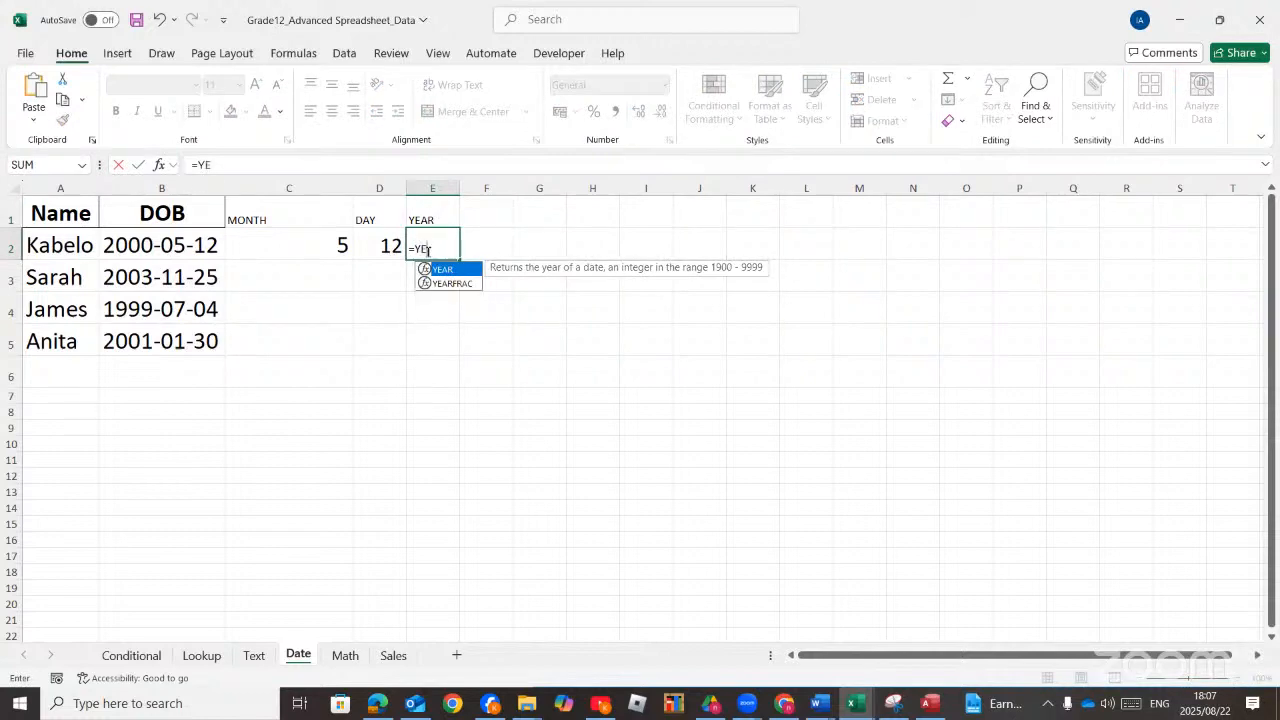
type("AR")
double_click(440, 270)
left_click(166, 249)
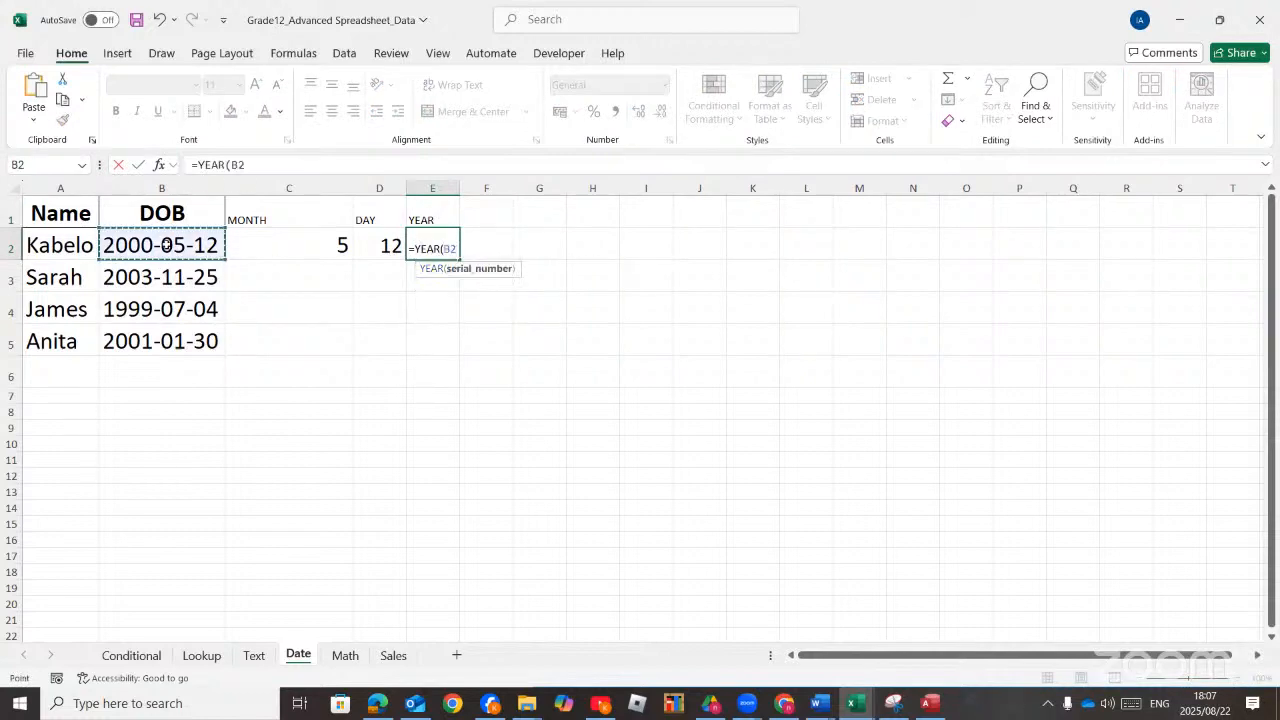
key("Return")
Increase the font size of the year formula cell E2 to 18 and widen column E slightly
left_click(450, 252)
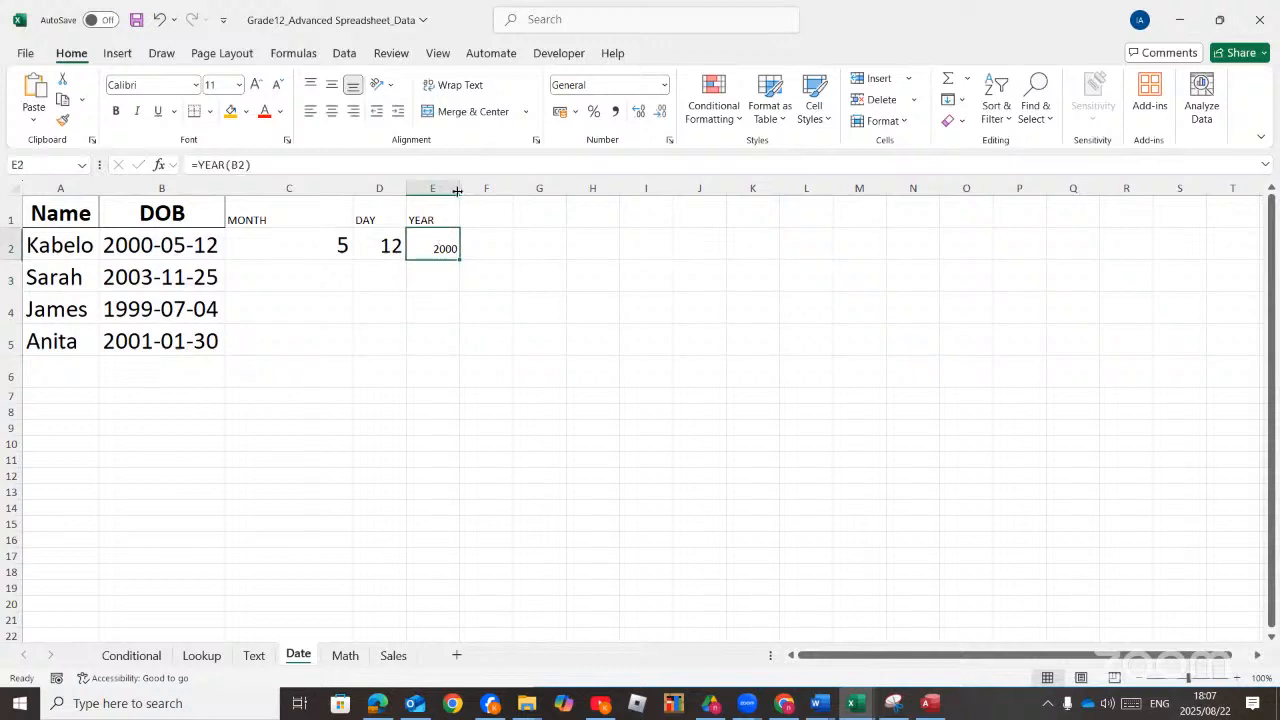
left_click(256, 86)
left_click(256, 86)
left_click(256, 86)
left_click(256, 86)
left_click_drag(457, 191, 475, 191)
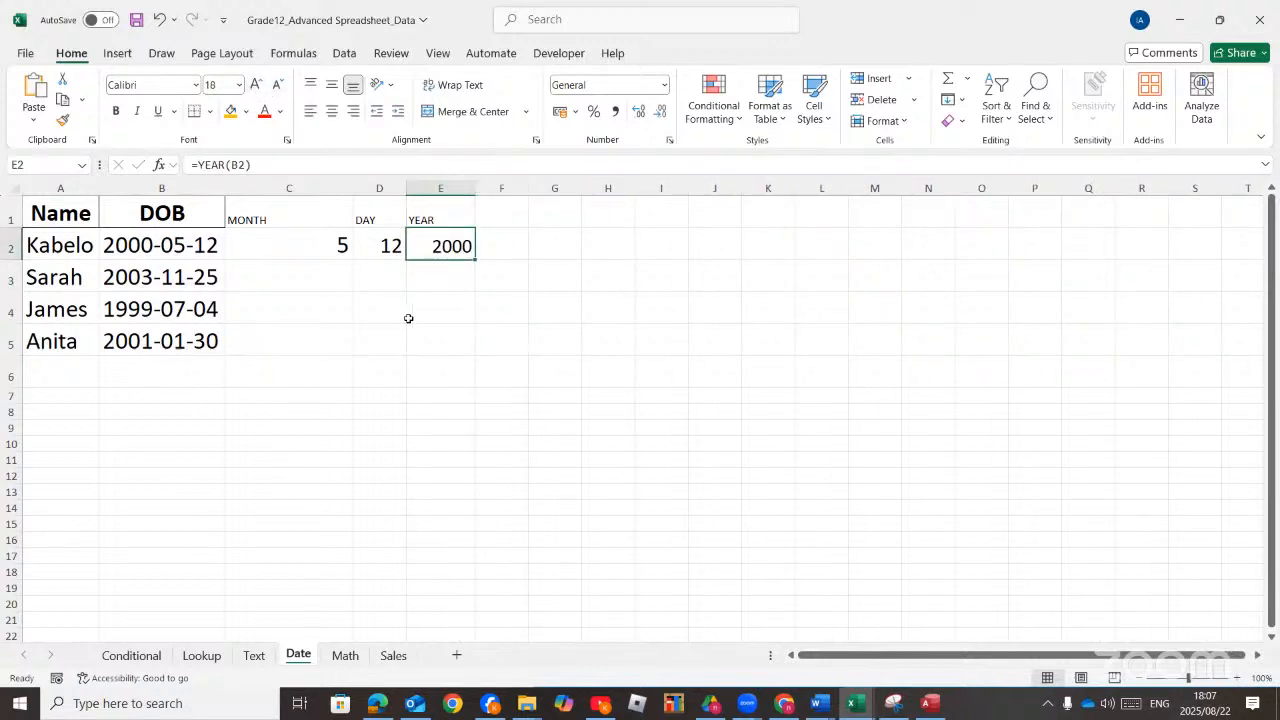
left_click(295, 243)
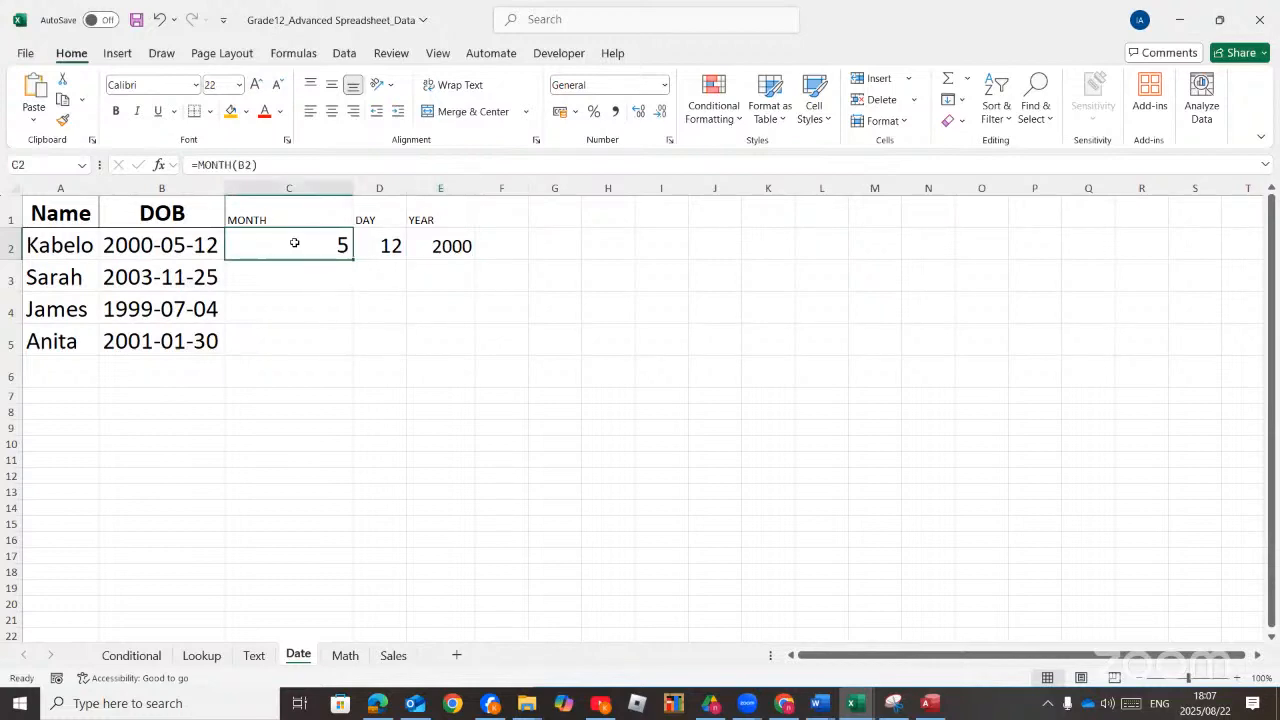
Widen column F and enter the heading AGE in F1
left_click(386, 246)
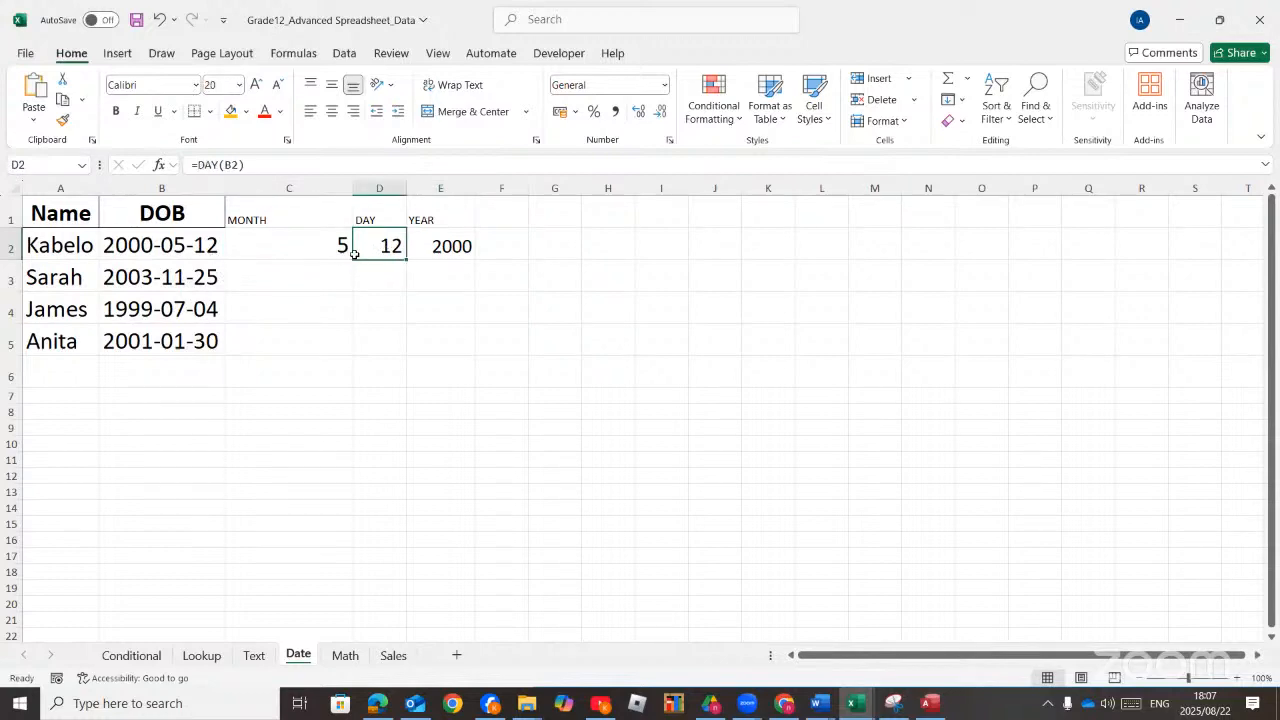
key("Right")
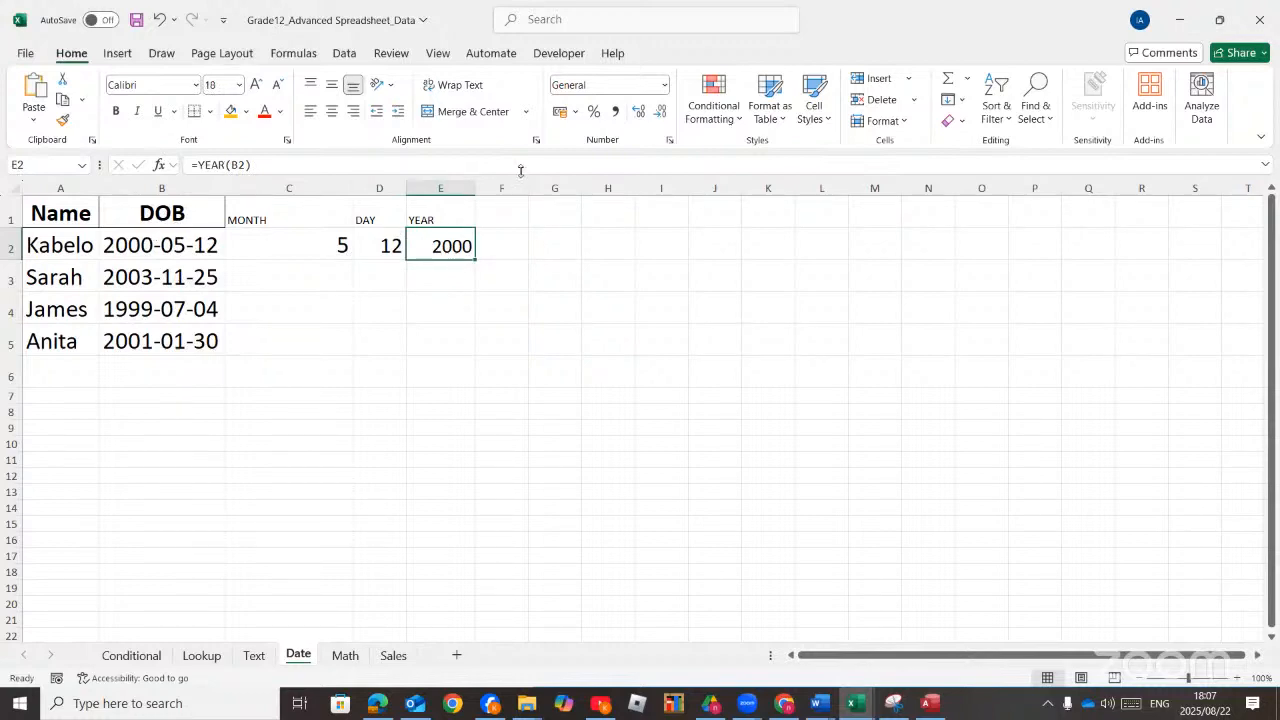
left_click_drag(530, 190, 600, 190)
left_click(516, 208)
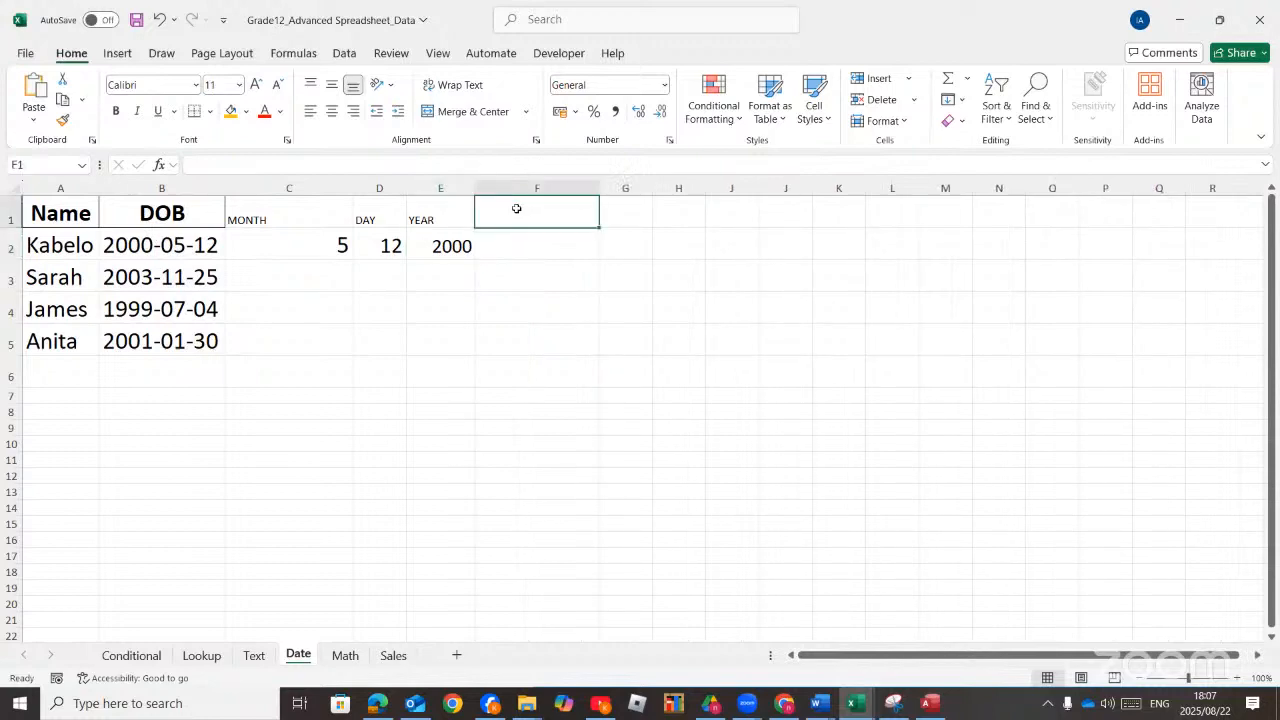
type("AGE")
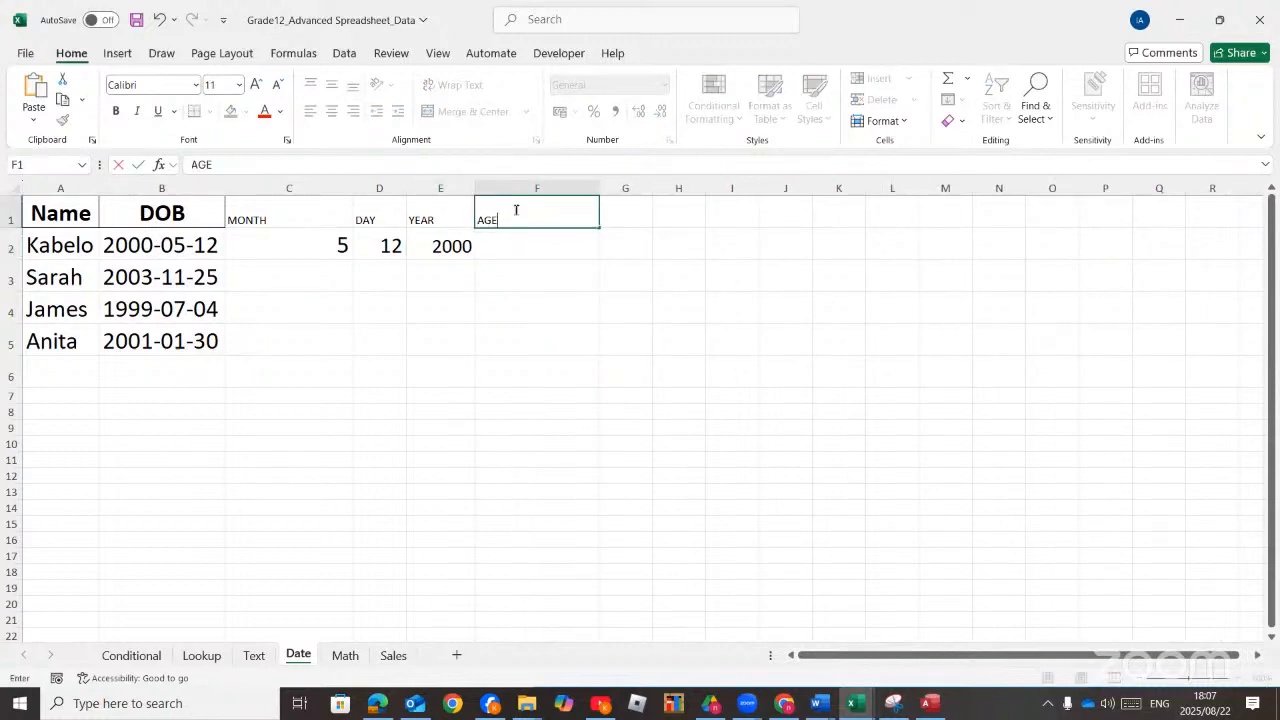
left_click(543, 255)
Enlarge the font in F1 and F2, with F2 at size 18, and widen column F slightly
left_click(489, 209)
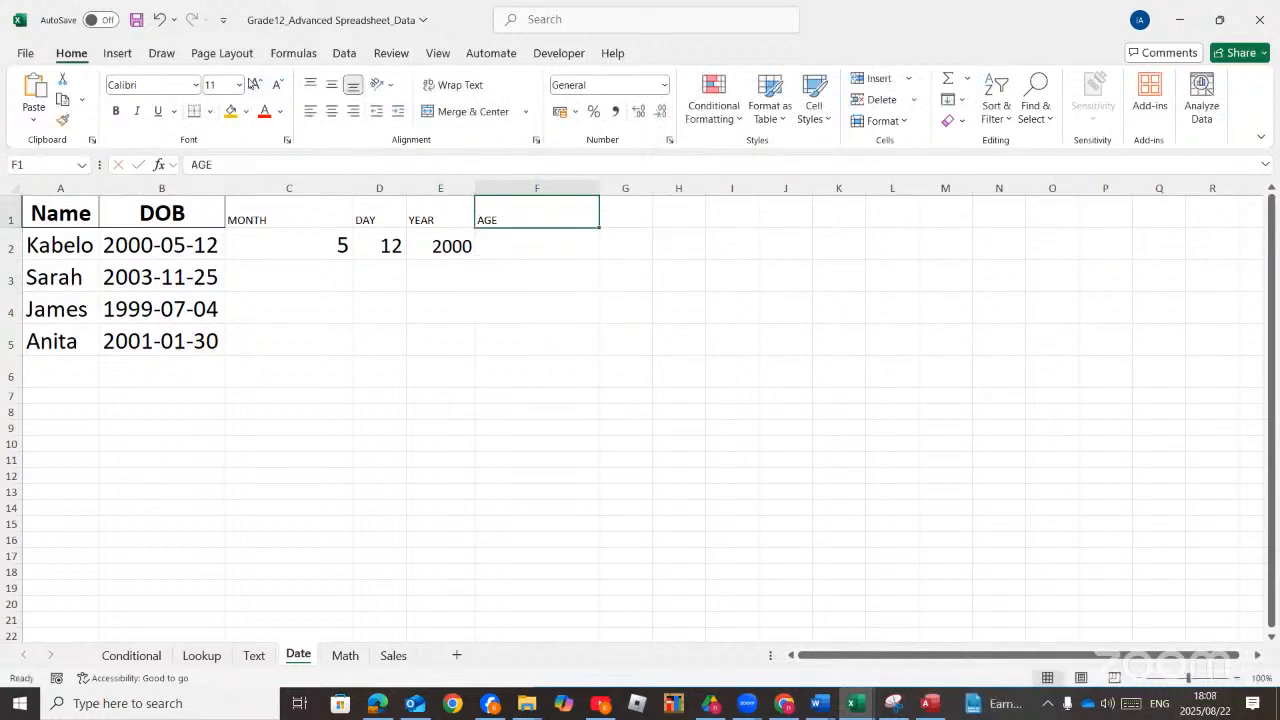
left_click(255, 84)
left_click(255, 84)
left_click(255, 84)
left_click(540, 259)
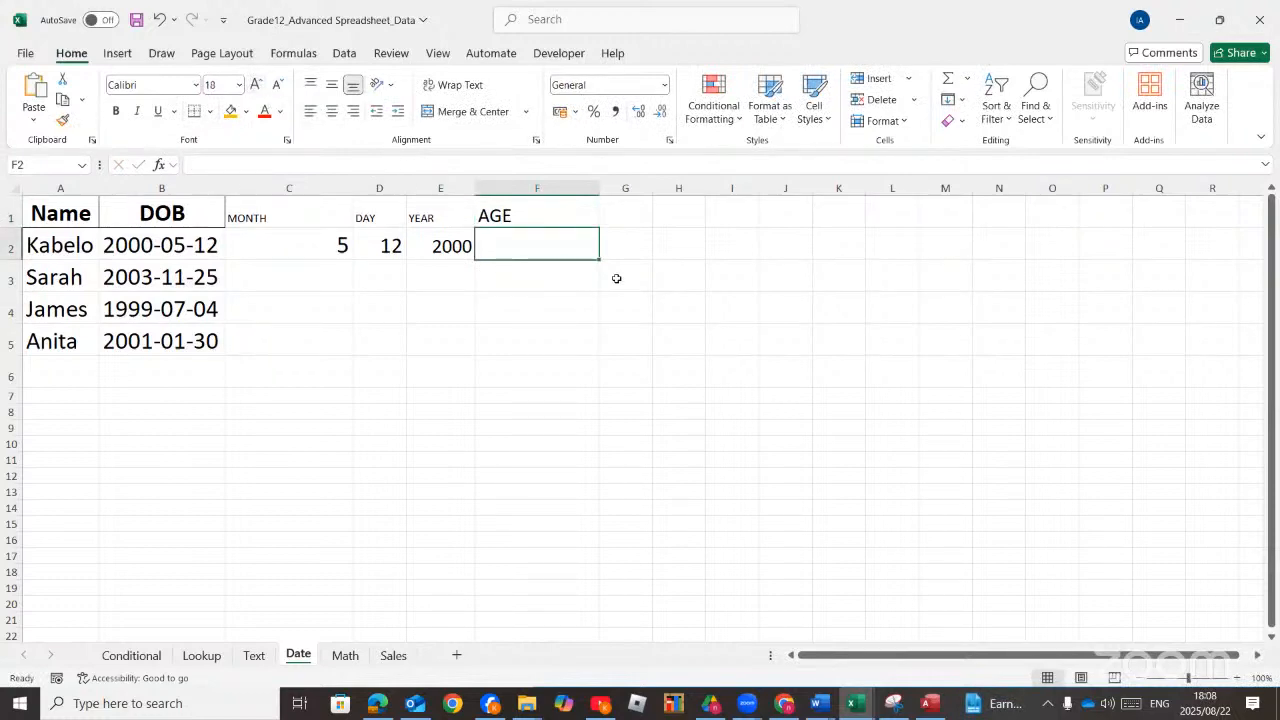
left_click(635, 320)
left_click_drag(593, 189, 618, 189)
Enter the formula =YEARFRAC(B2;TODAY()) in F2 to calculate the age from the date of birth
left_click(543, 246)
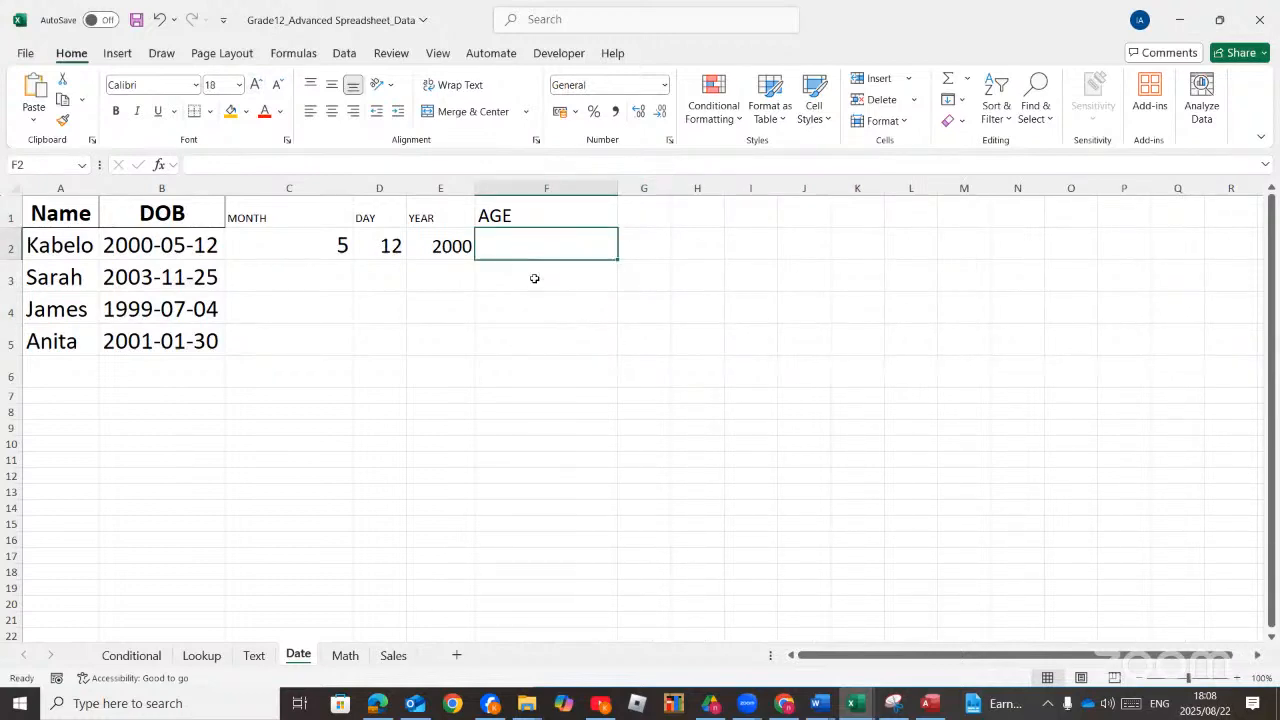
type("=YEA")
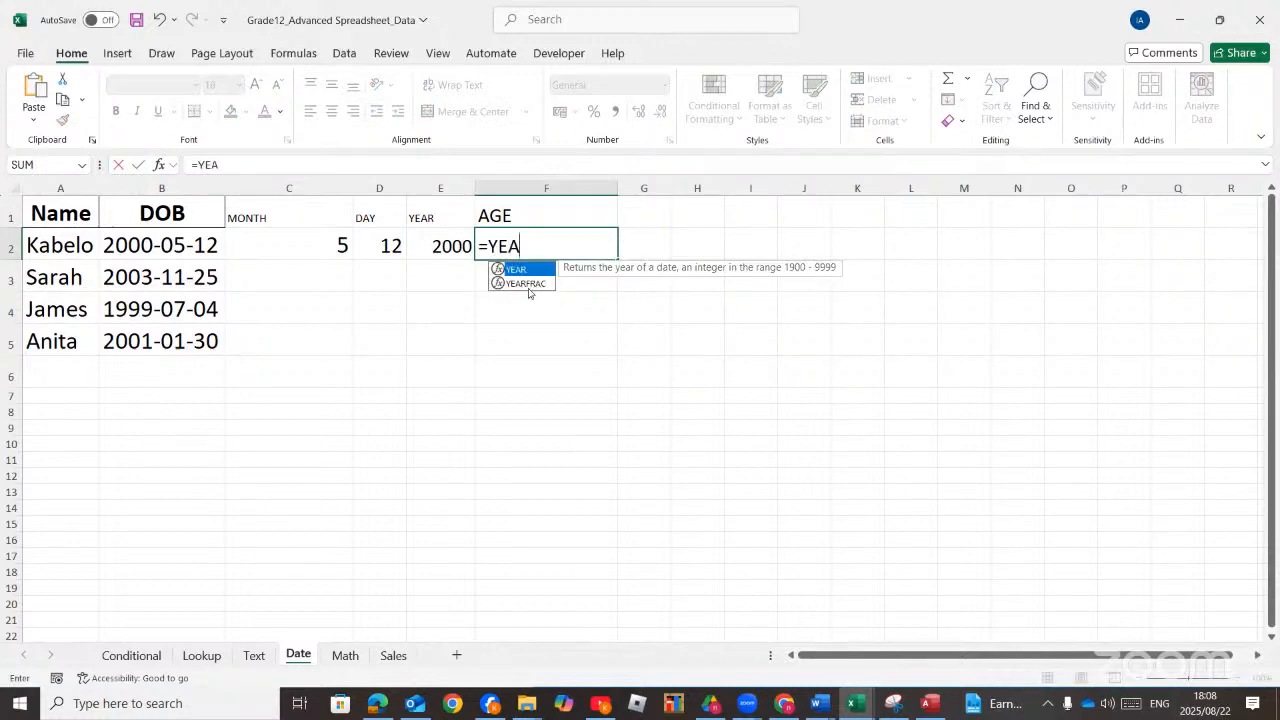
double_click(529, 285)
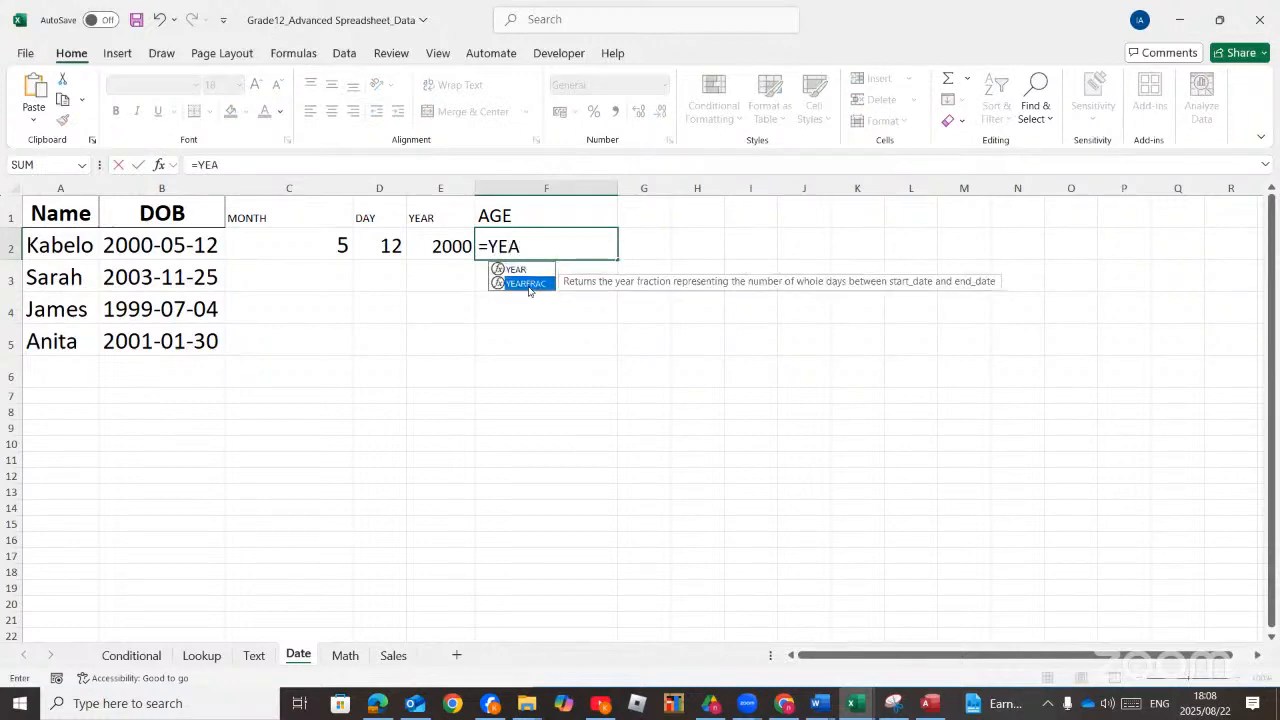
left_click(158, 165)
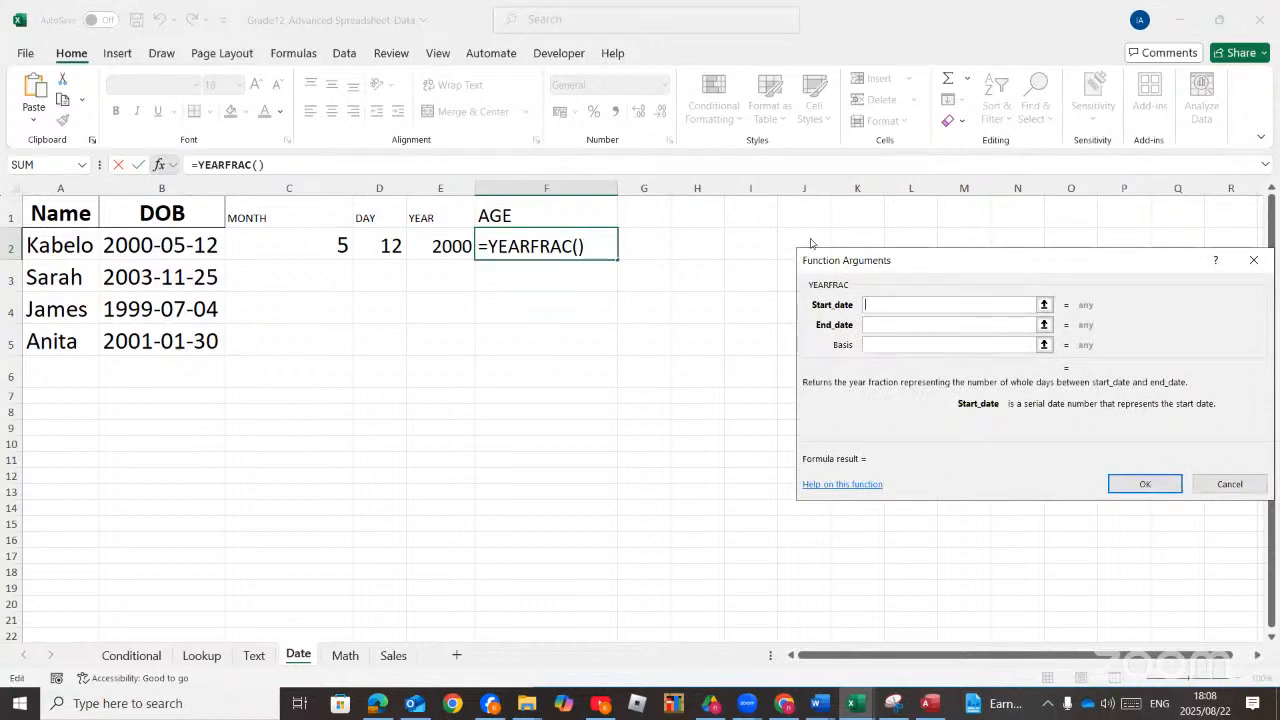
left_click_drag(853, 261, 774, 240)
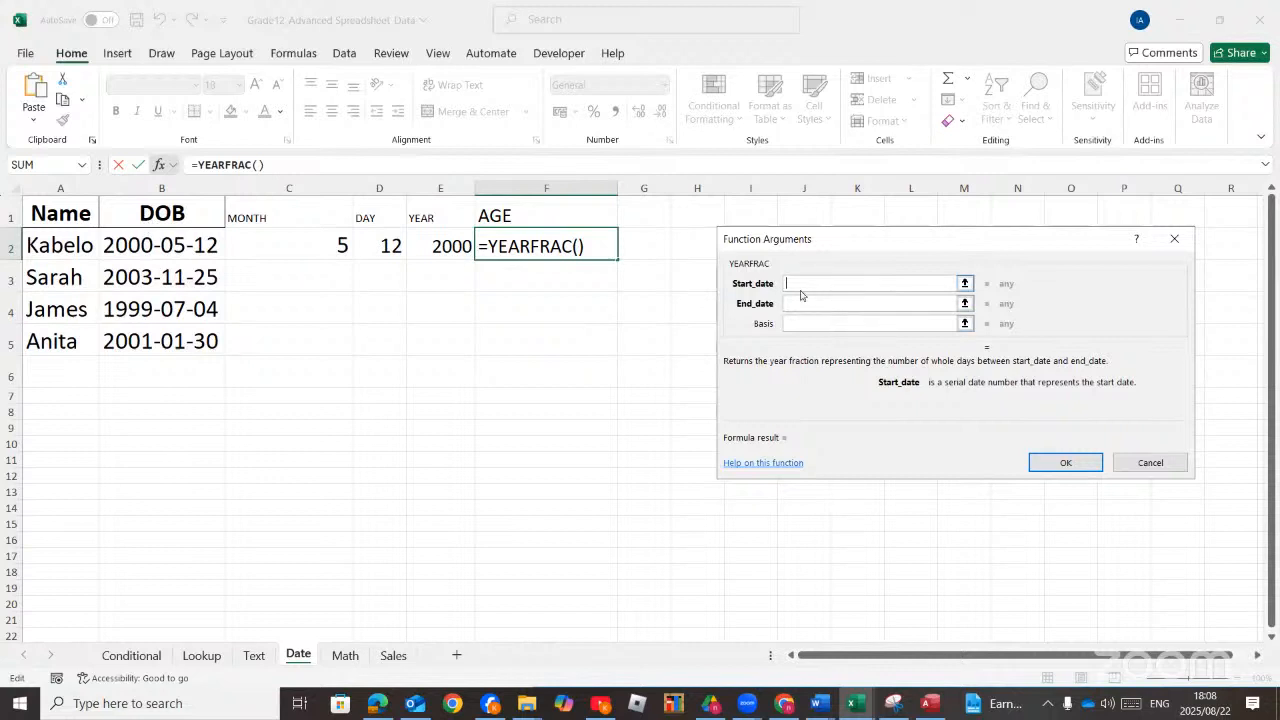
left_click(170, 250)
left_click(812, 305)
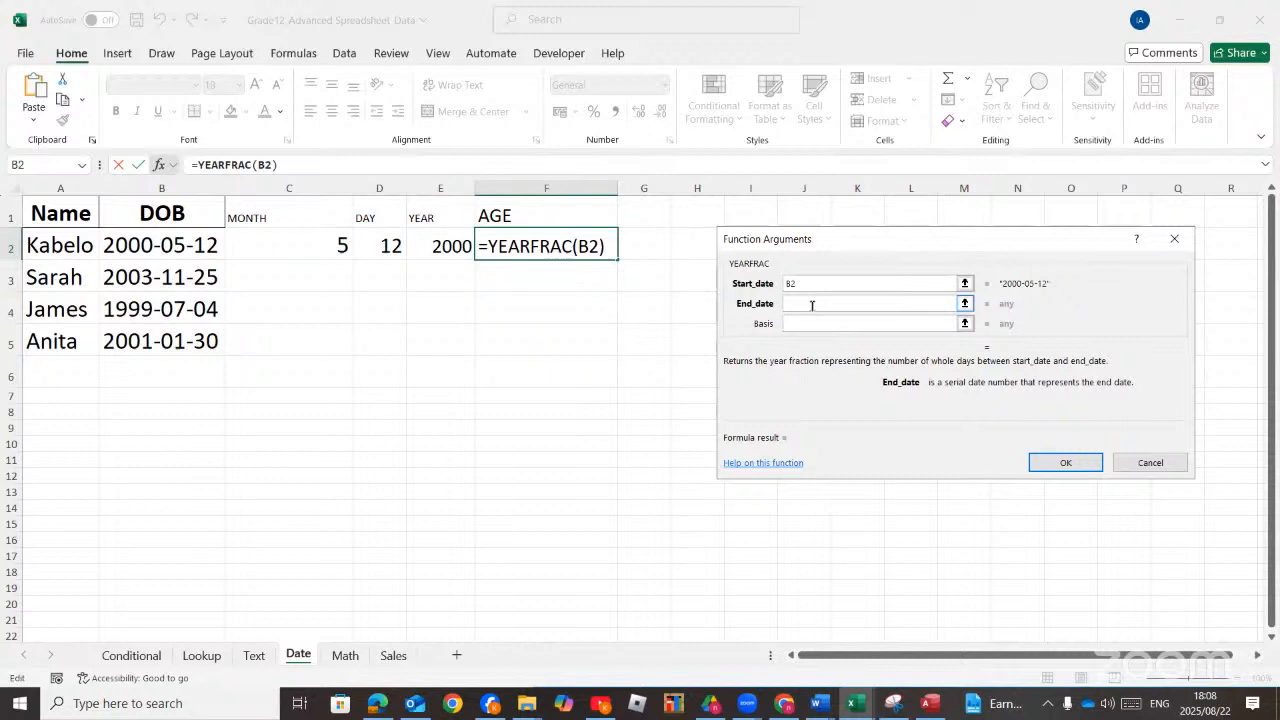
type("TODAY")
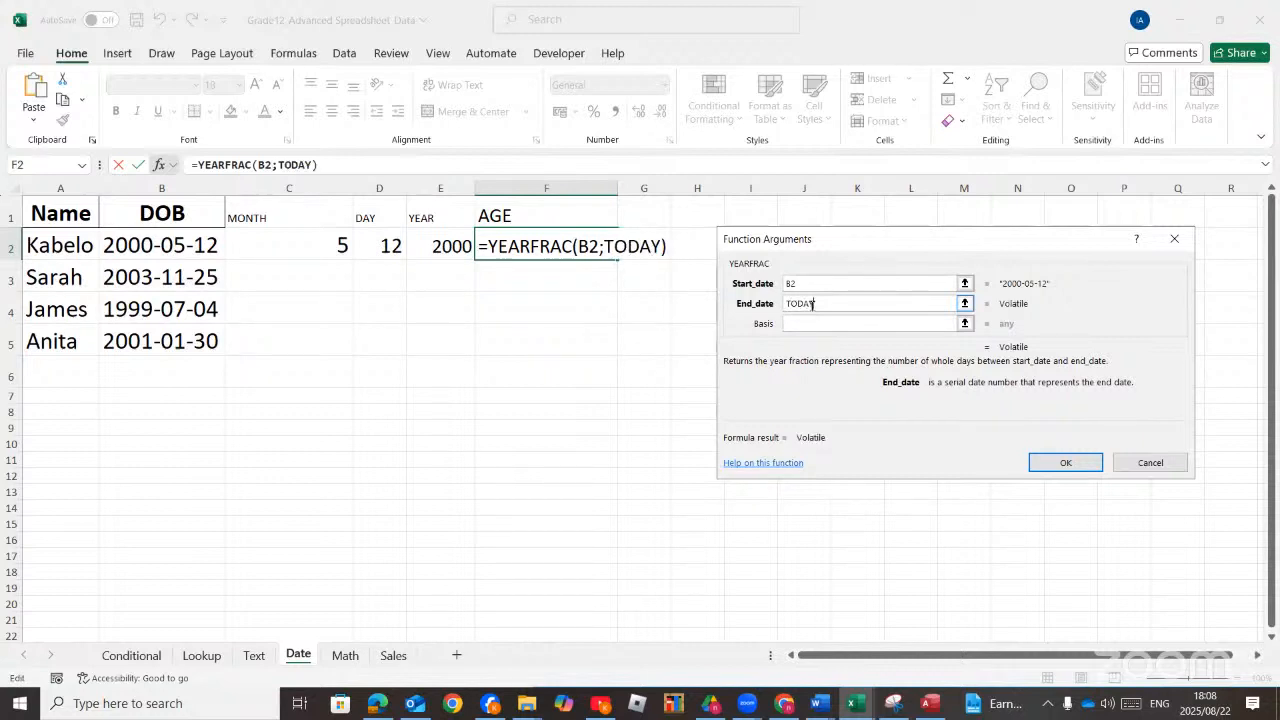
type("()")
left_click(1065, 460)
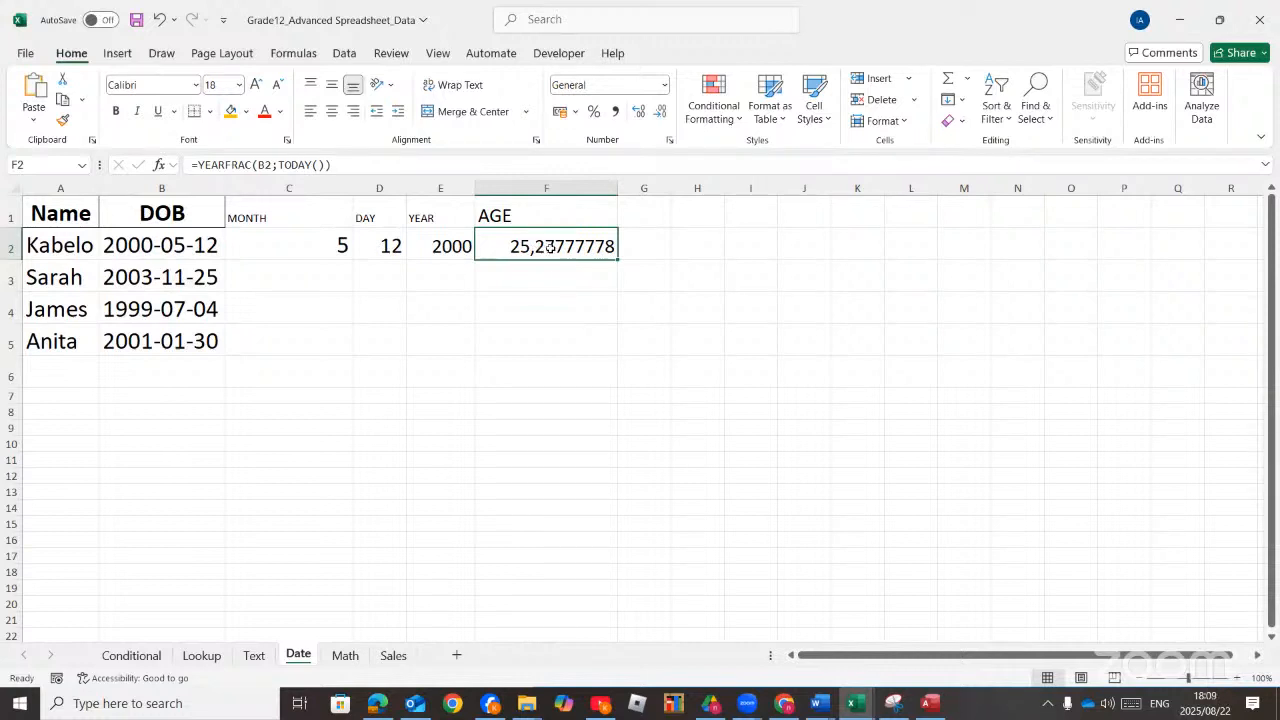
Wrap the age formula in F2 with INT so it reads =INT(YEARFRAC(B2;TODAY()))
left_click(200, 165)
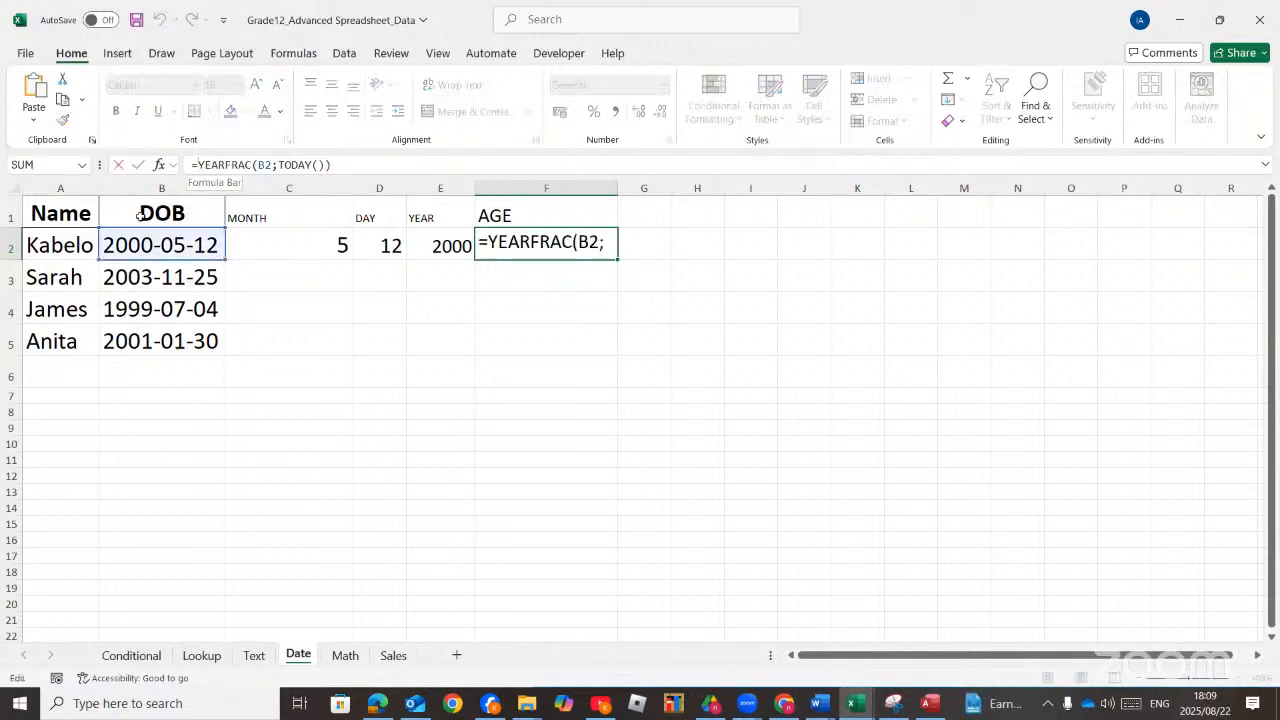
type("INT")
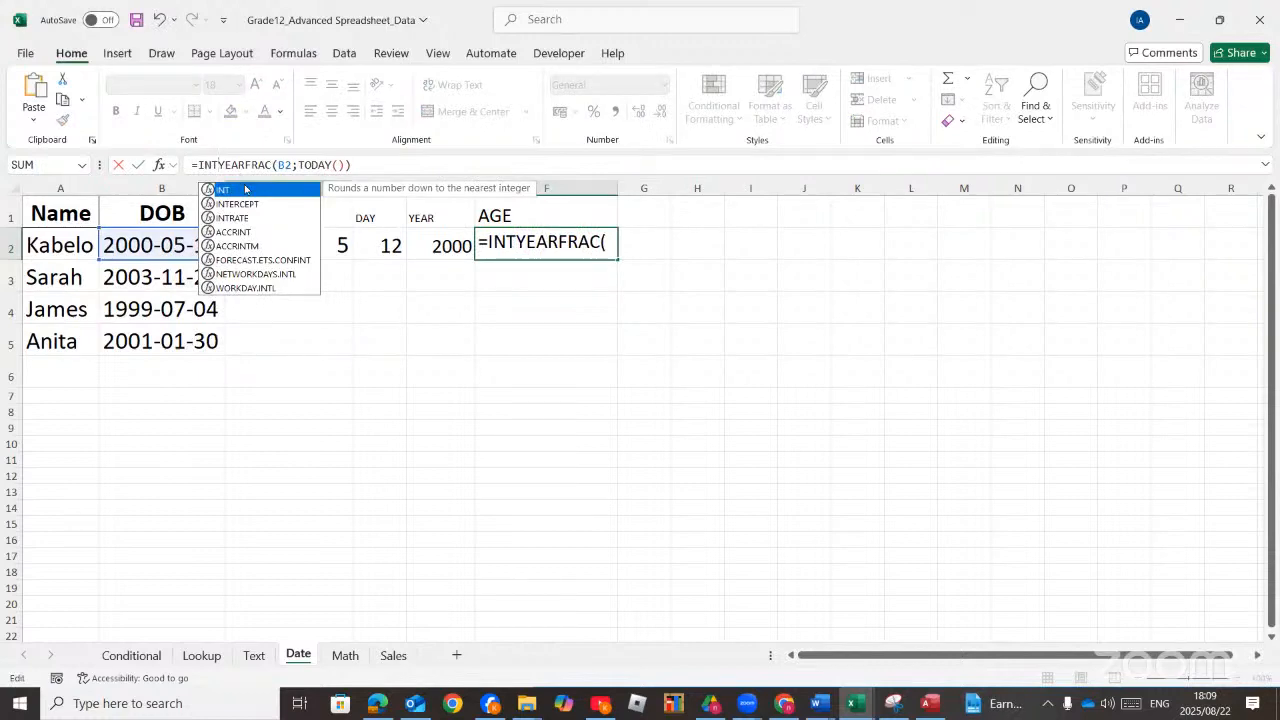
double_click(244, 189)
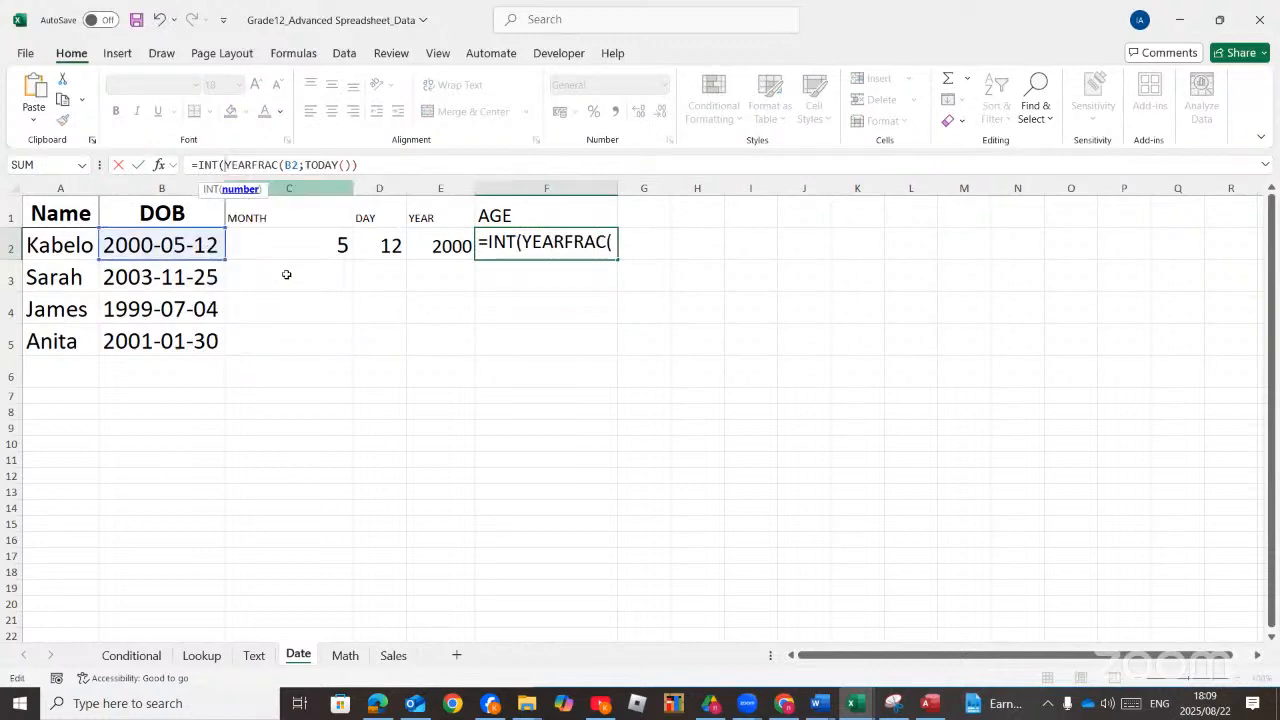
key("Return")
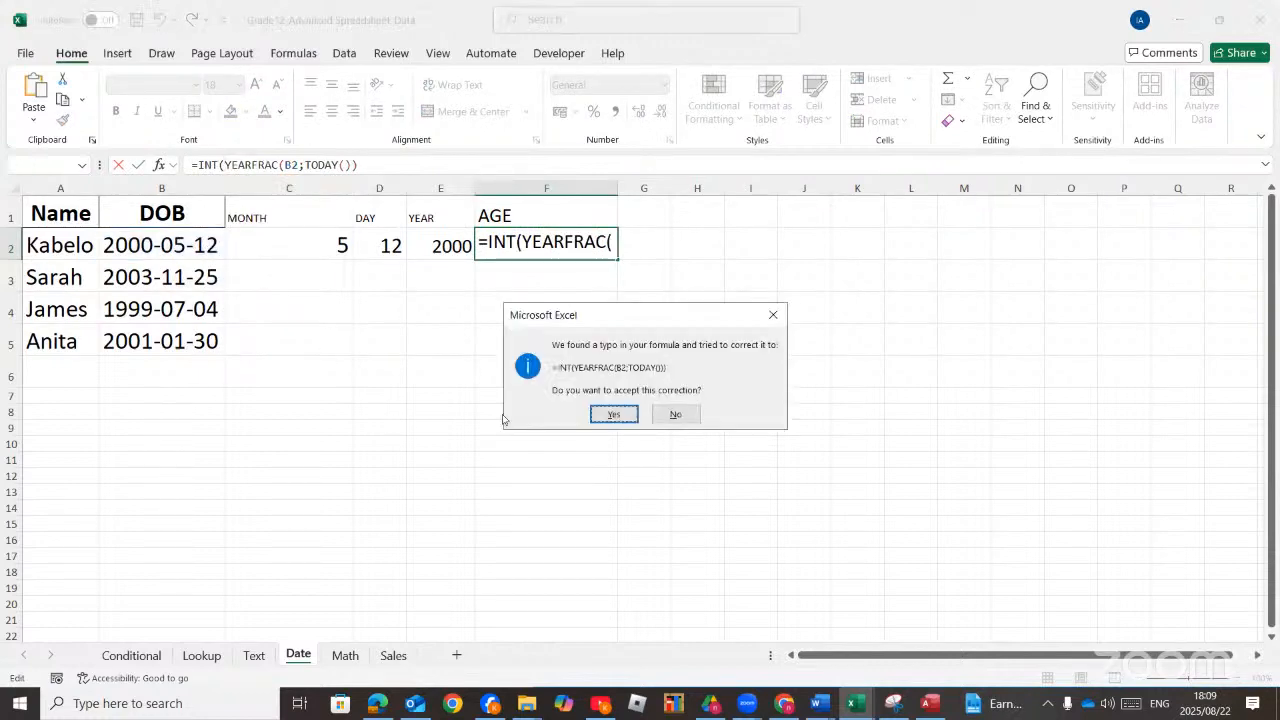
key("Return")
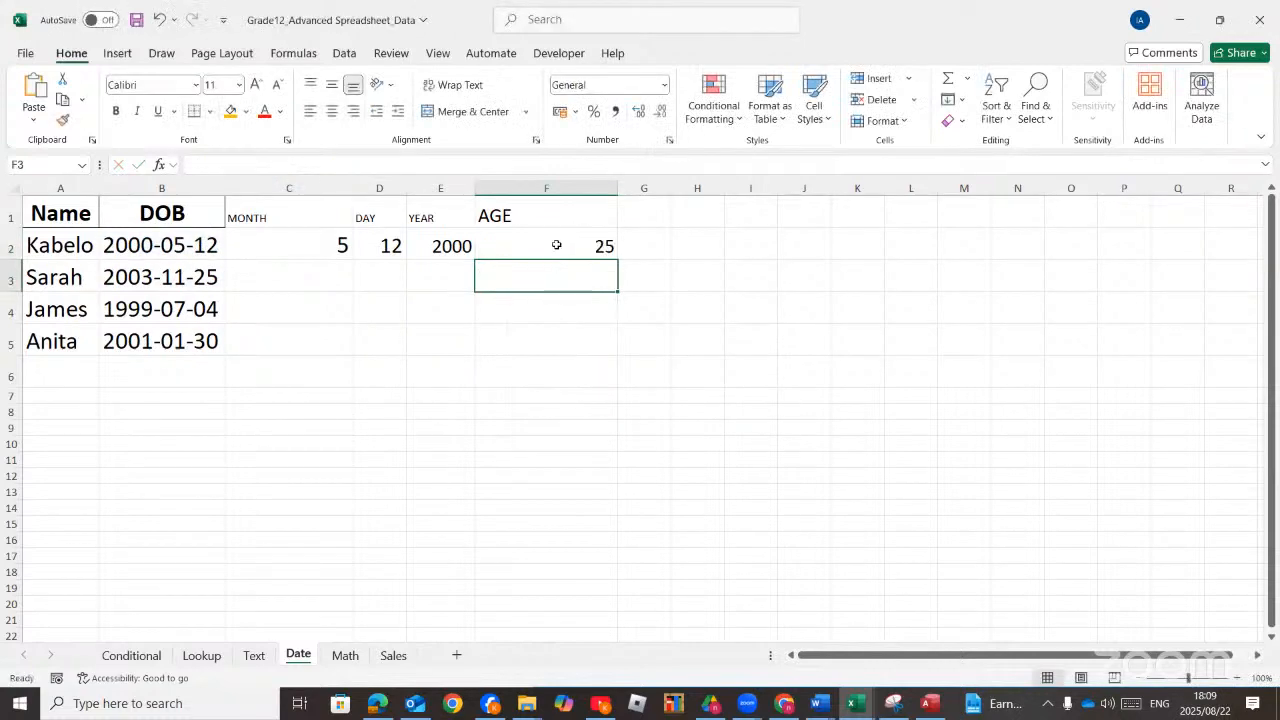
left_click(556, 245)
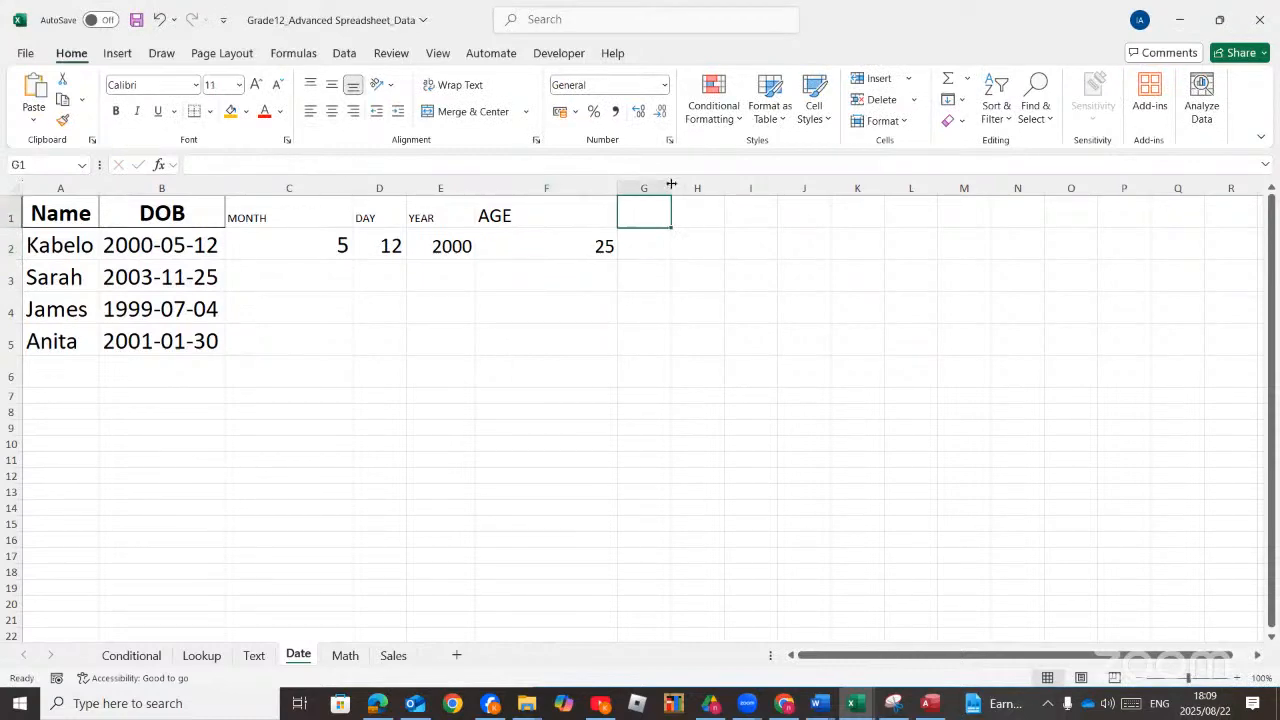
Widen column G slightly and enter the heading DAYS in G1
left_click_drag(672, 186, 696, 188)
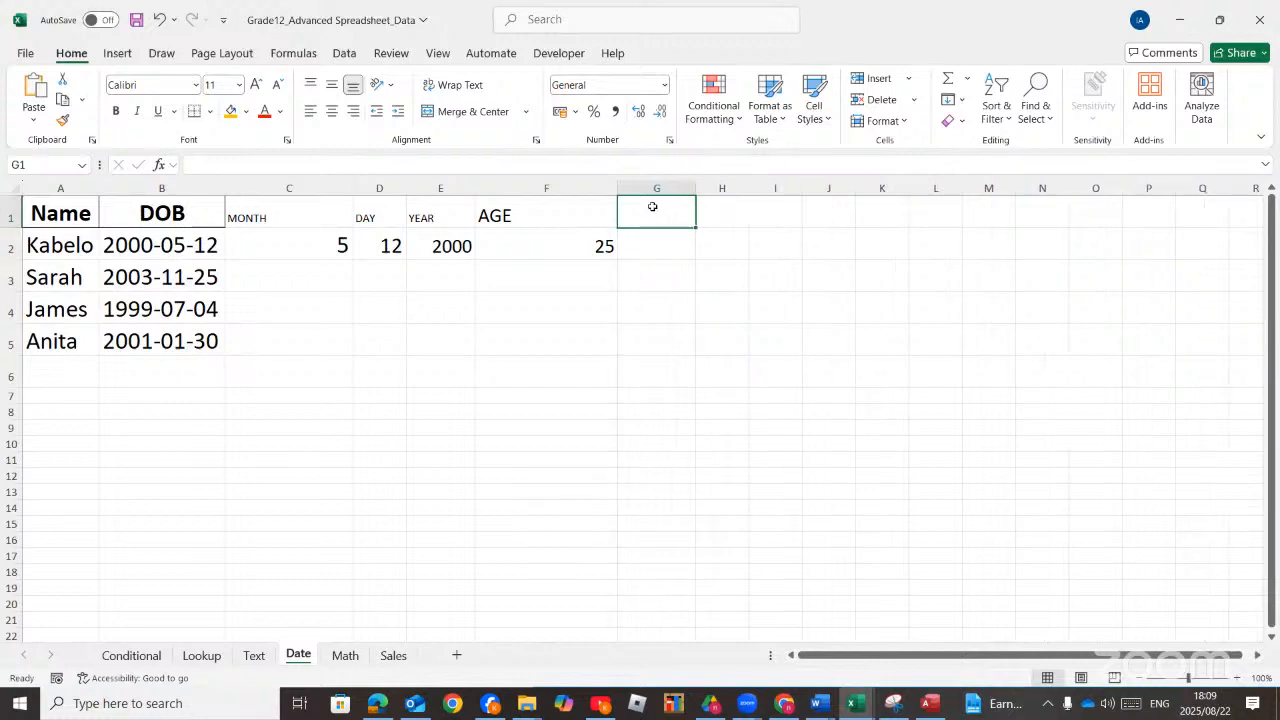
type("DAYS")
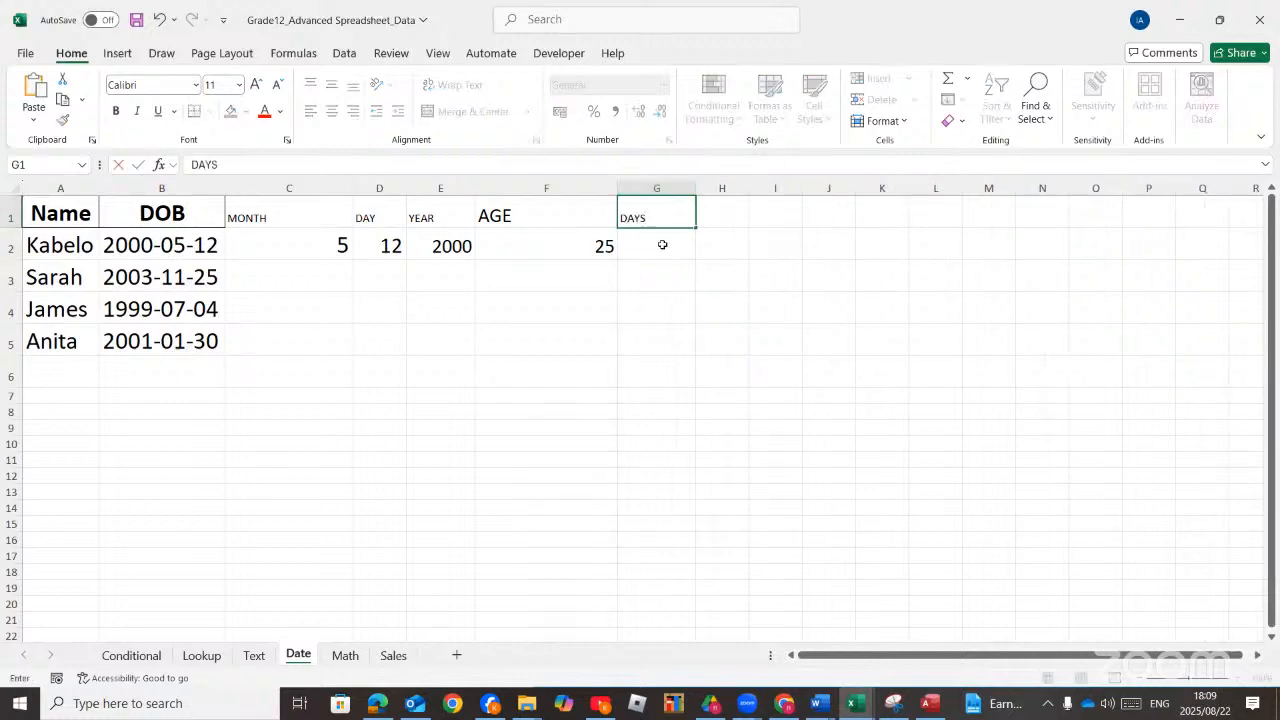
key("Return")
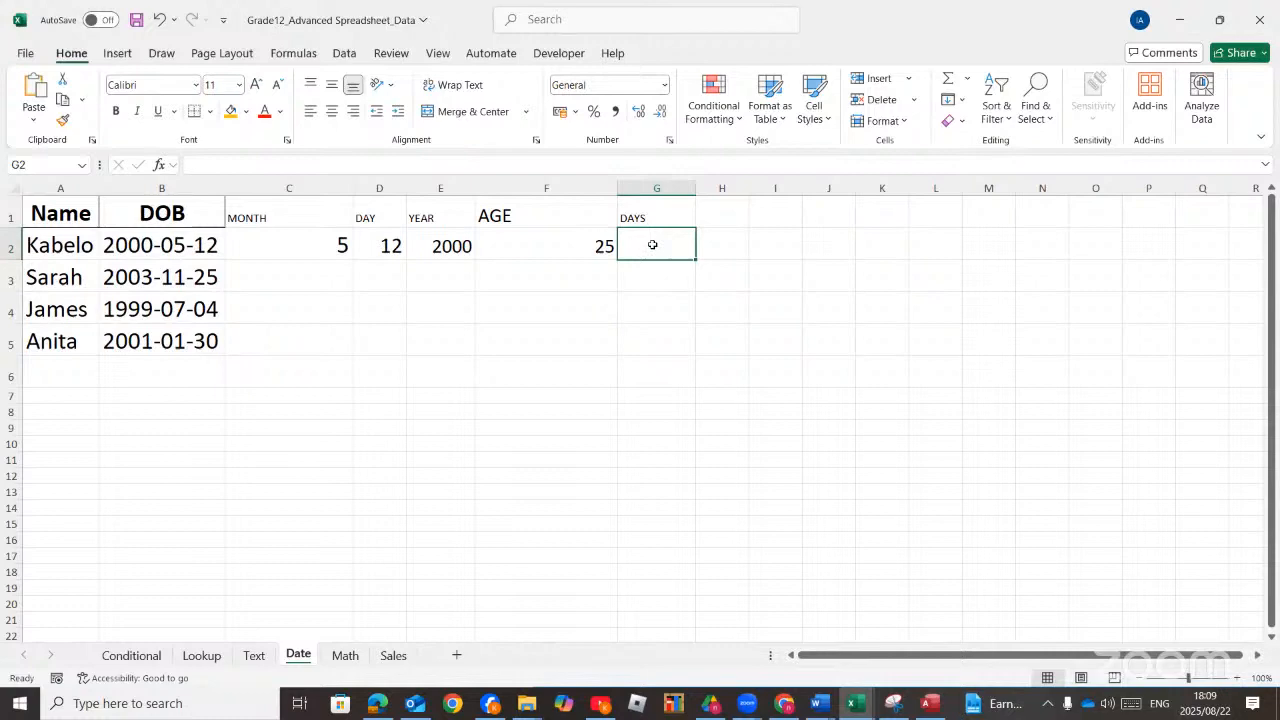
Increase the font size of the empty cell G2 to 18
left_click(255, 85)
left_click(255, 85)
left_click(255, 85)
left_click(255, 85)
Enter the formula =DAYS(TODAY();B2) in G2 to count the days since the date of birth
type("=DAY")
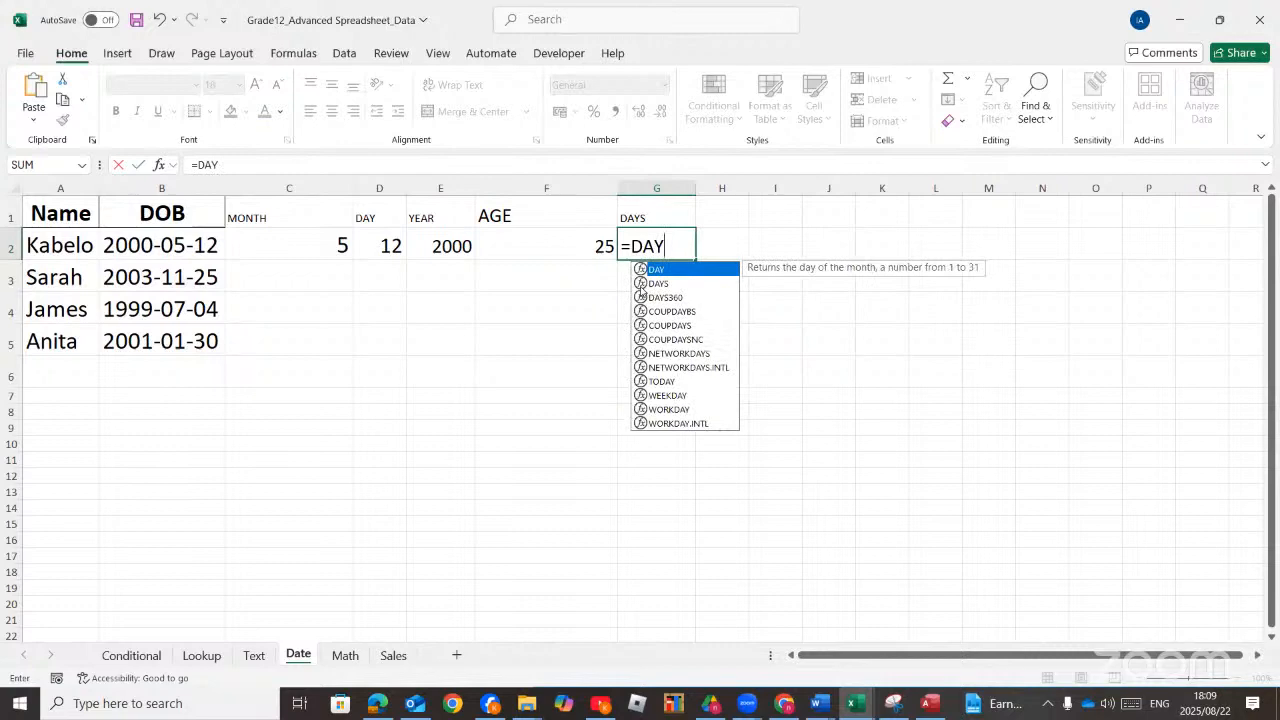
double_click(645, 284)
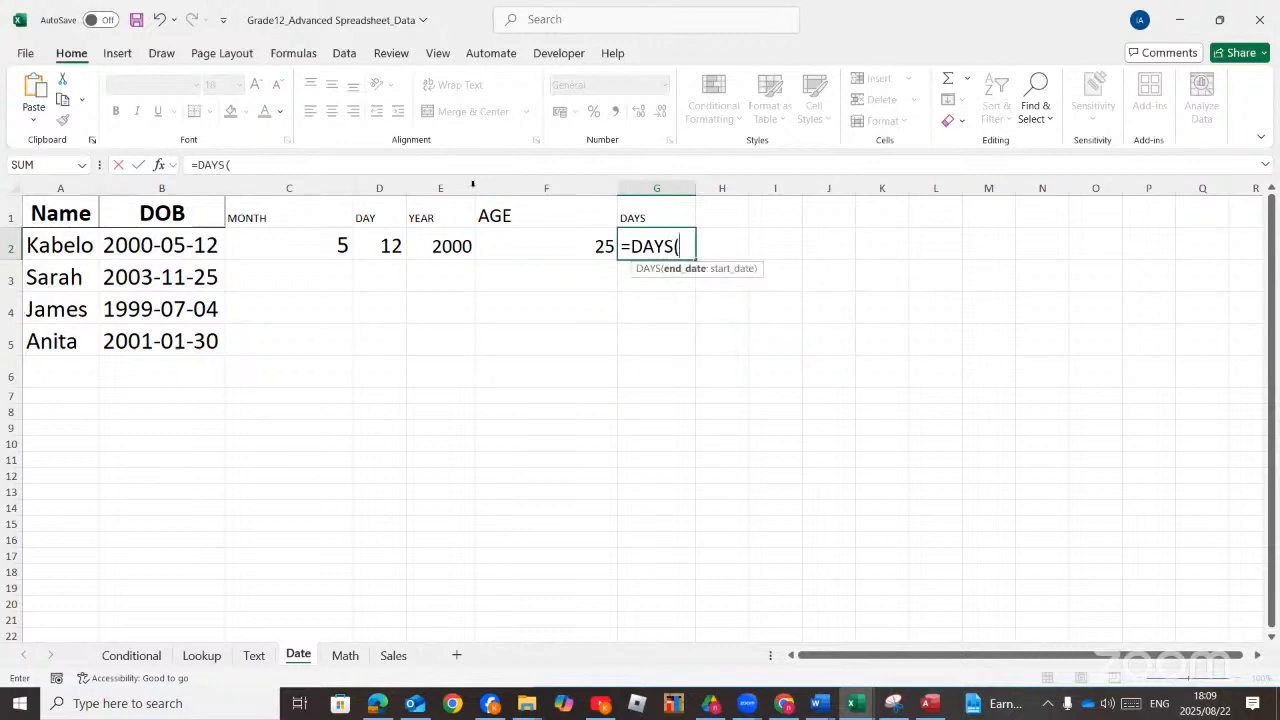
left_click(160, 168)
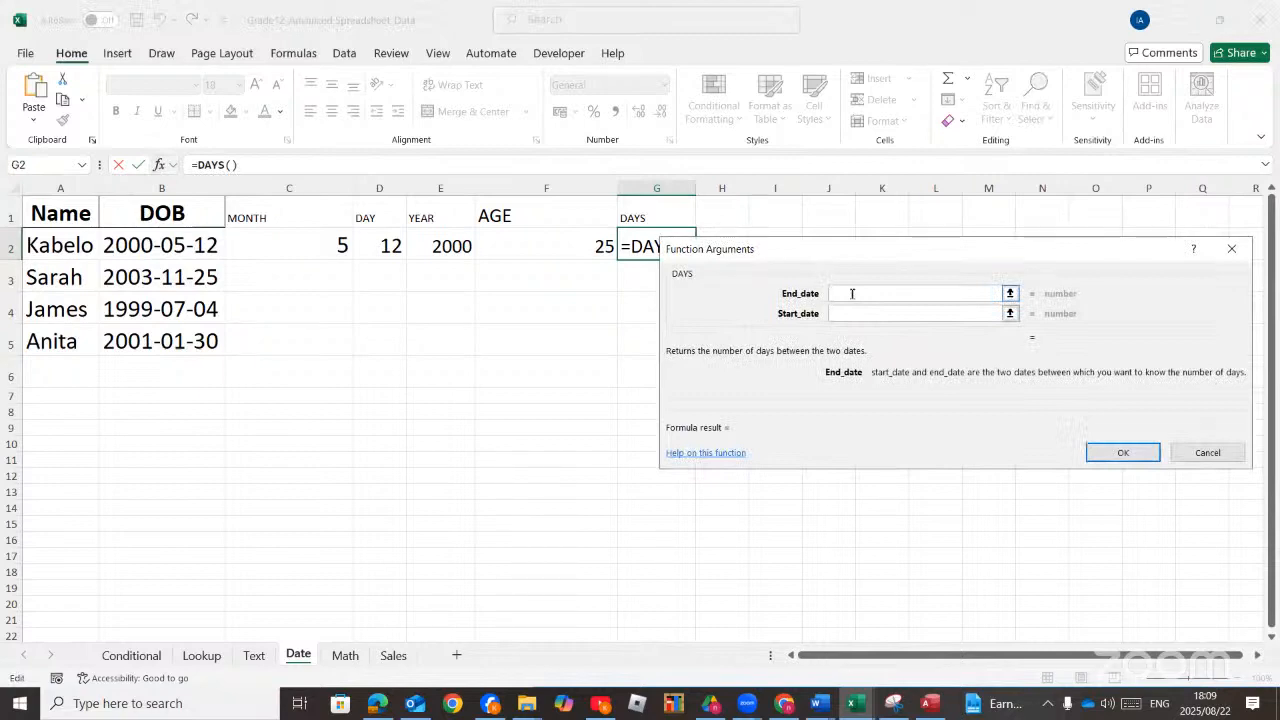
type("TODAY")
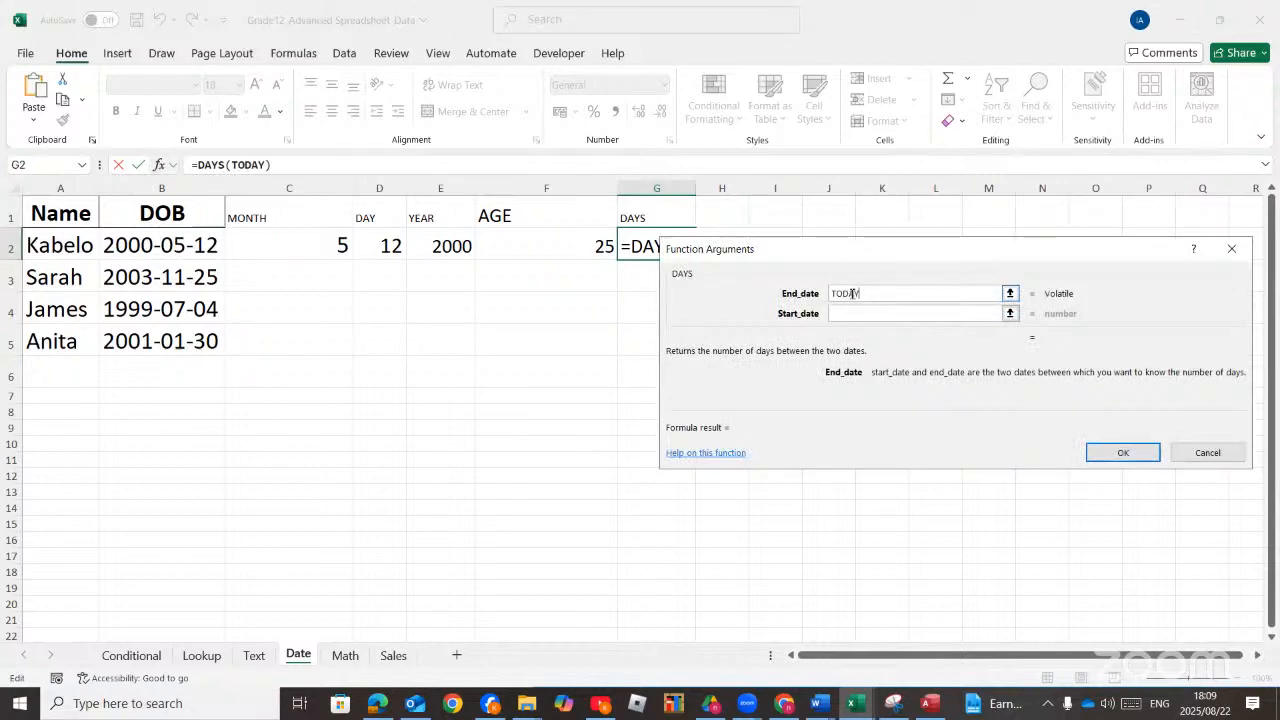
type("()")
left_click(855, 313)
left_click(172, 250)
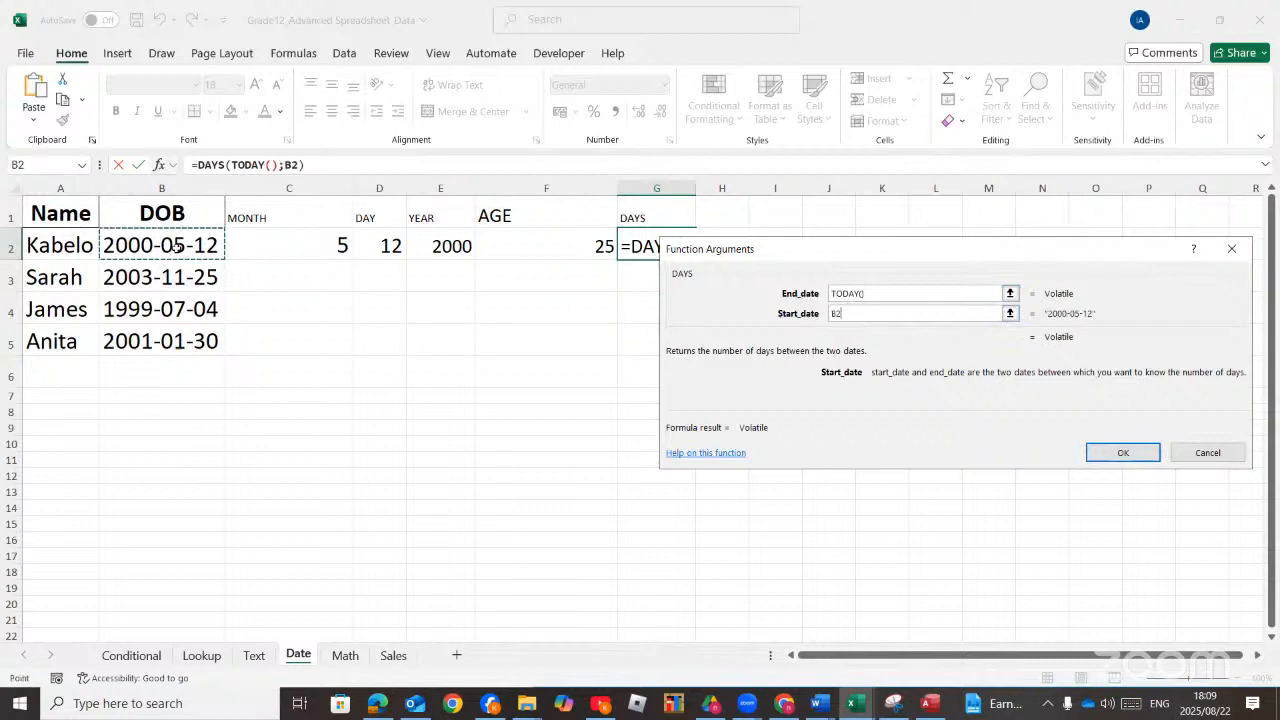
left_click(1107, 452)
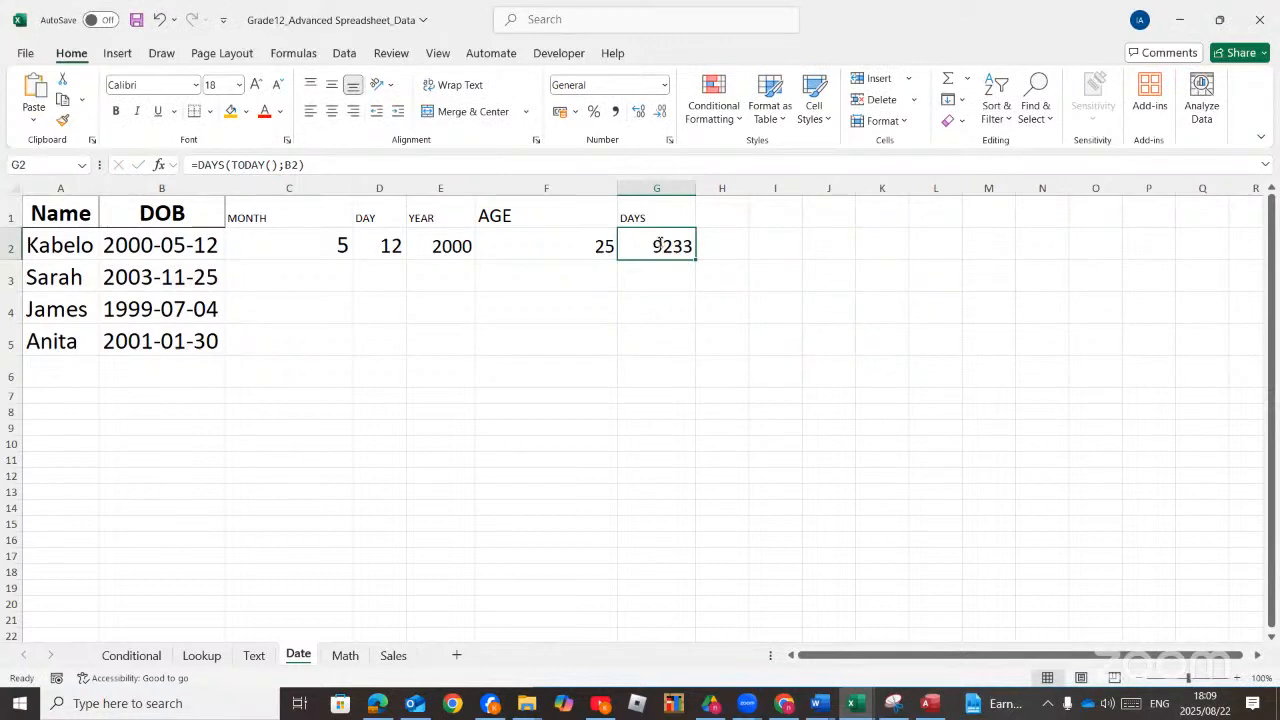
Examine the DAYS formula in G2 and the age formula in F2 without changing them
double_click(662, 244)
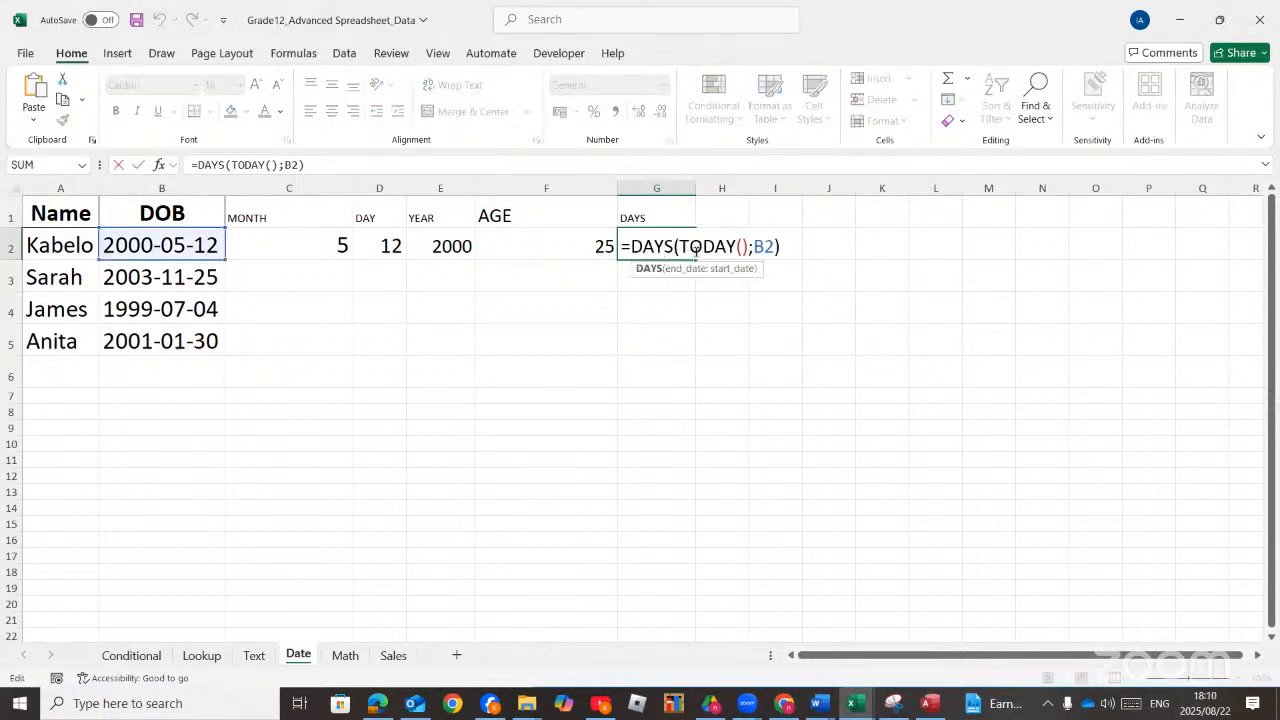
key("Escape")
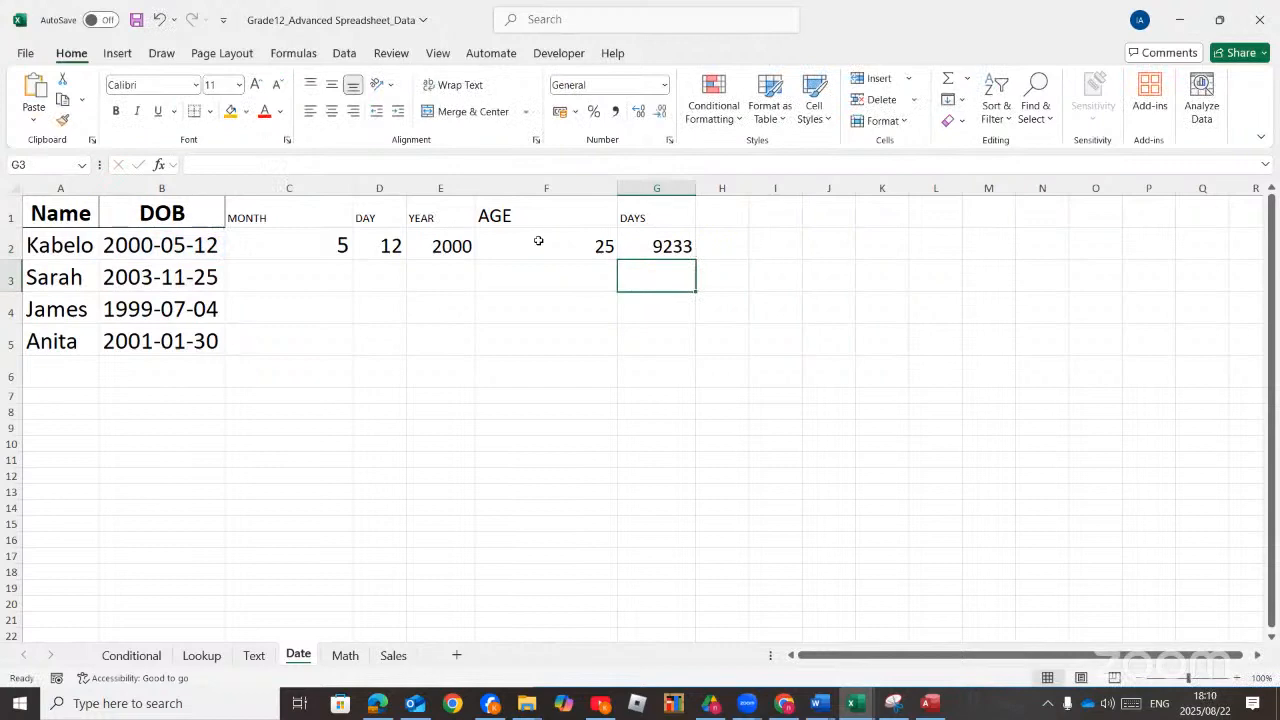
double_click(540, 244)
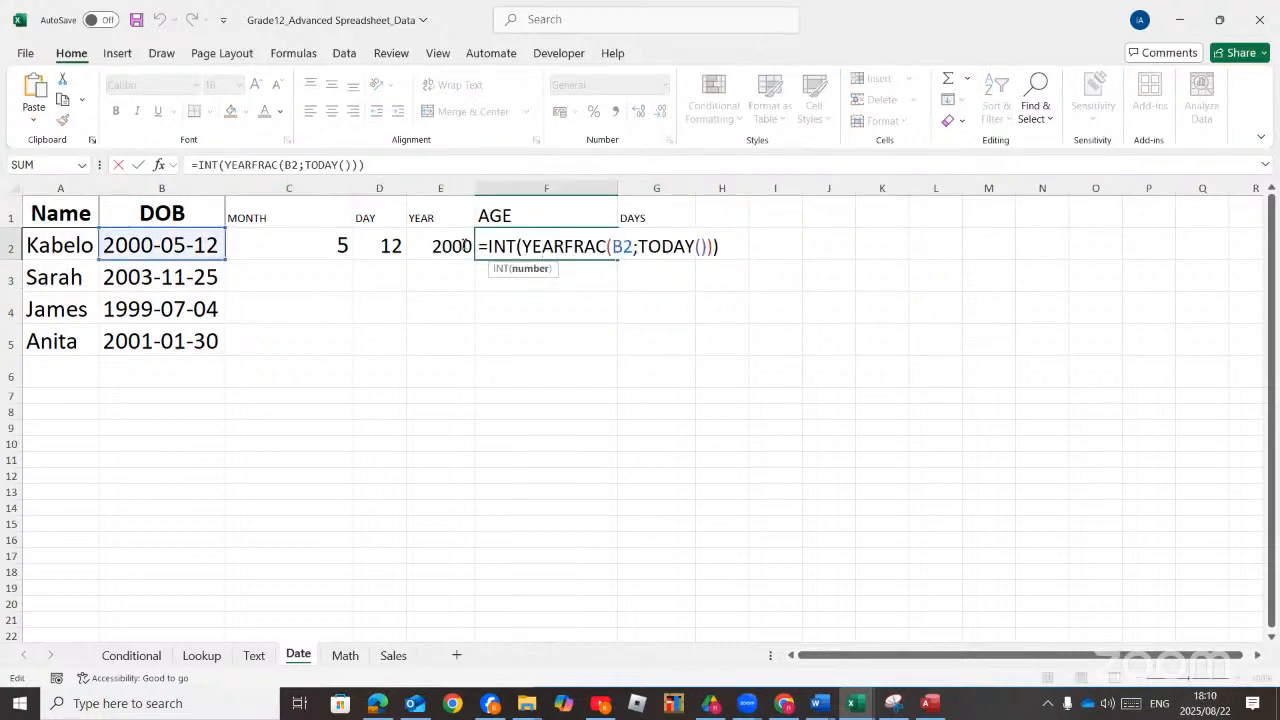
key("Return")
left_click(640, 246)
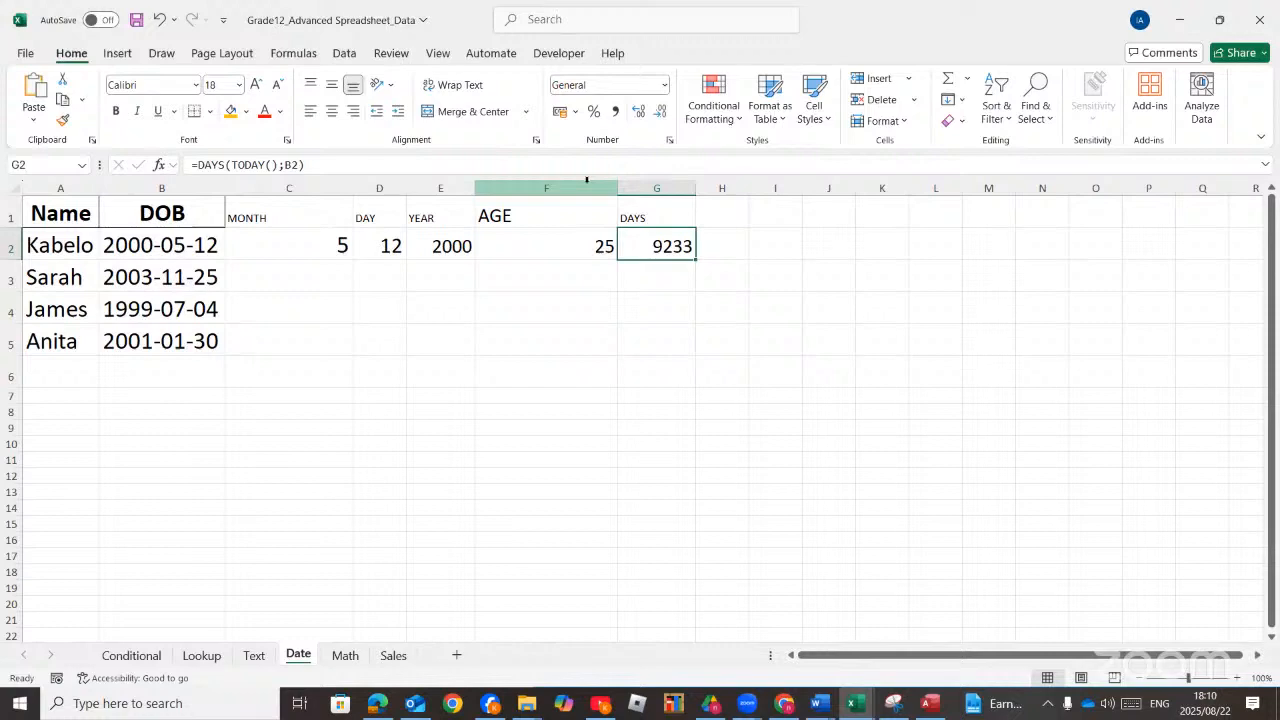
Enter the heading WEEKS in H1 and reselect that cell
left_click(720, 208)
type("WEE")
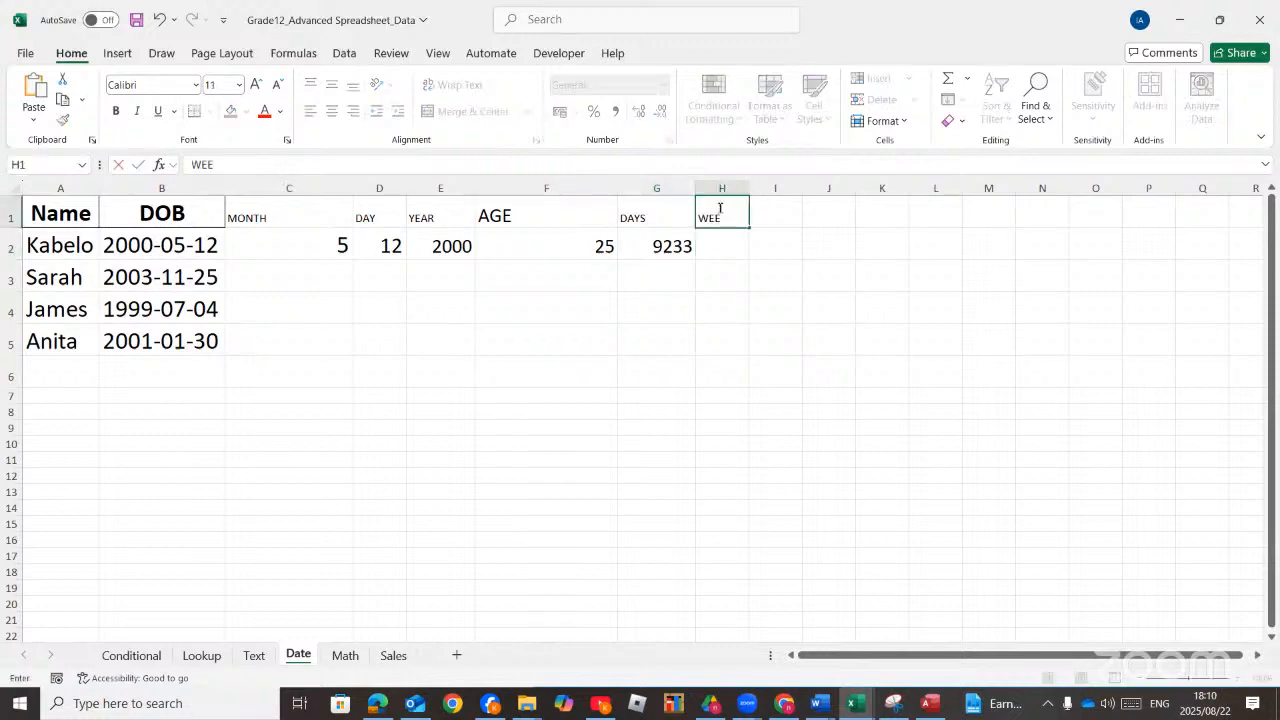
type("KS")
left_click(726, 247)
key("Up")
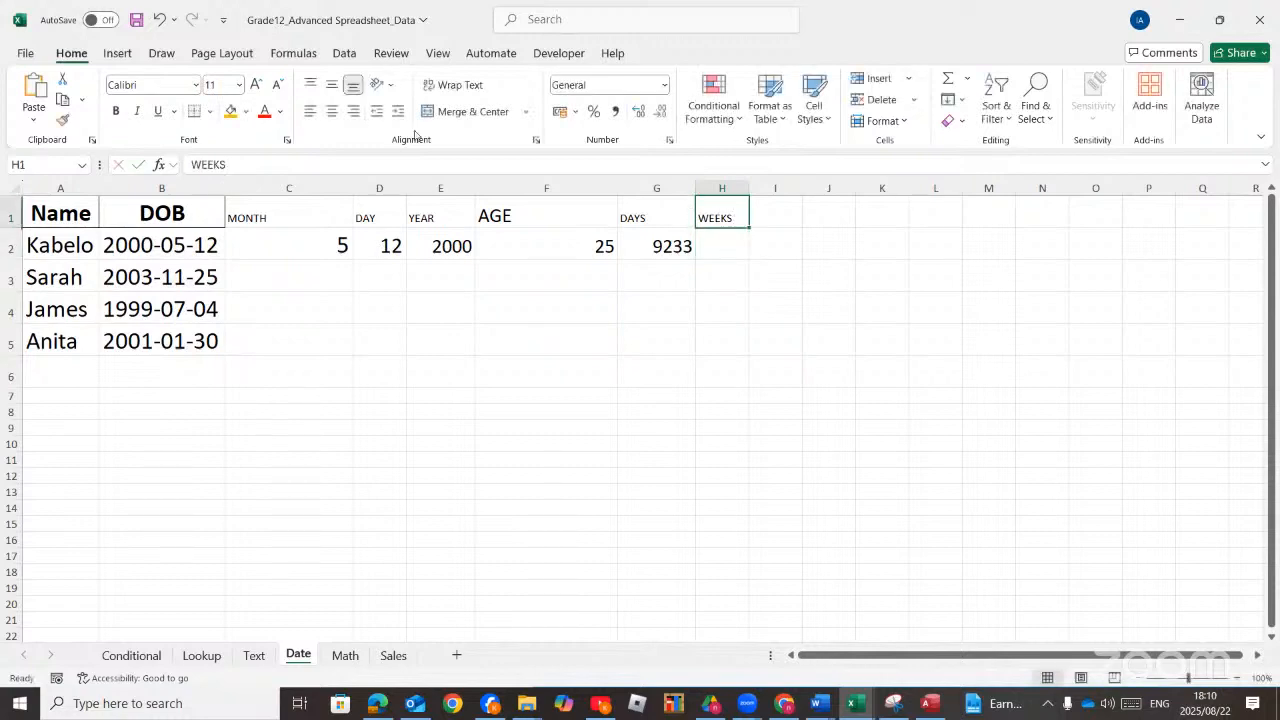
Enlarge the WEEKS heading in H1 by two font size increments and widen column H to fit it
left_click(256, 84)
left_click(256, 84)
left_click_drag(749, 188, 763, 188)
Enter the formula =G2/7 in H2 to convert the days to weeks, keeping that cell selected
left_click(722, 248)
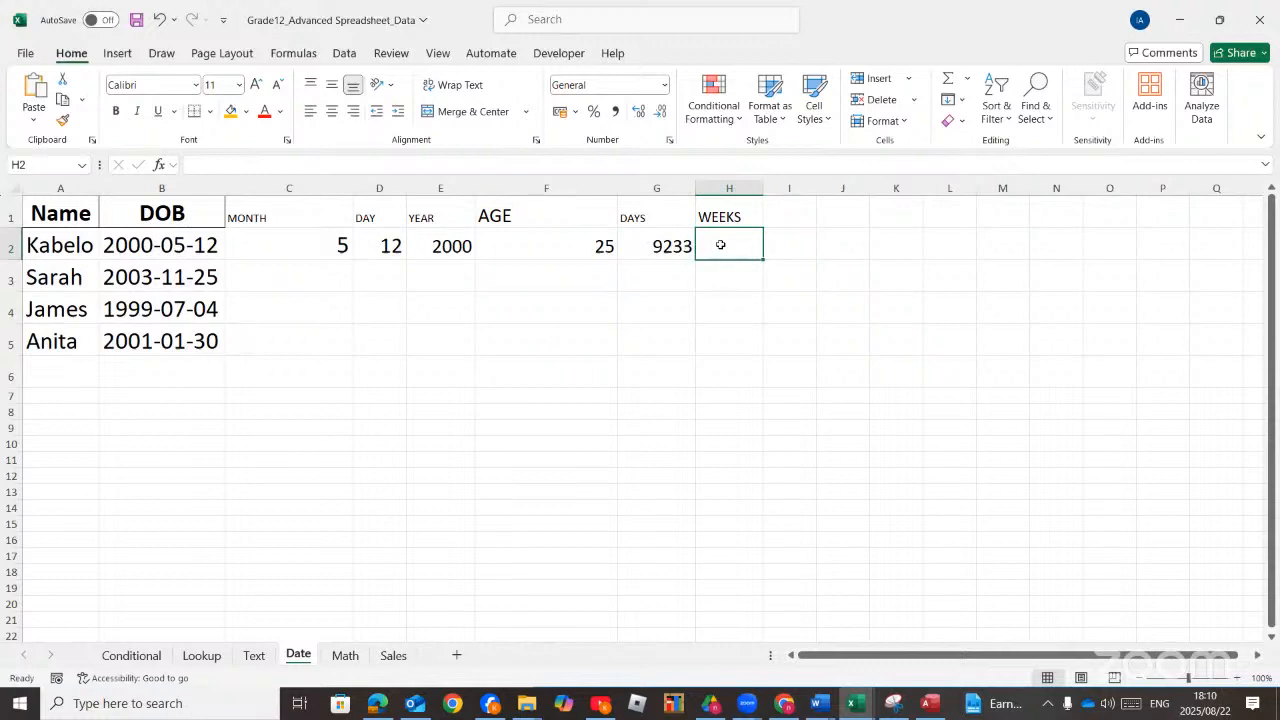
type("=")
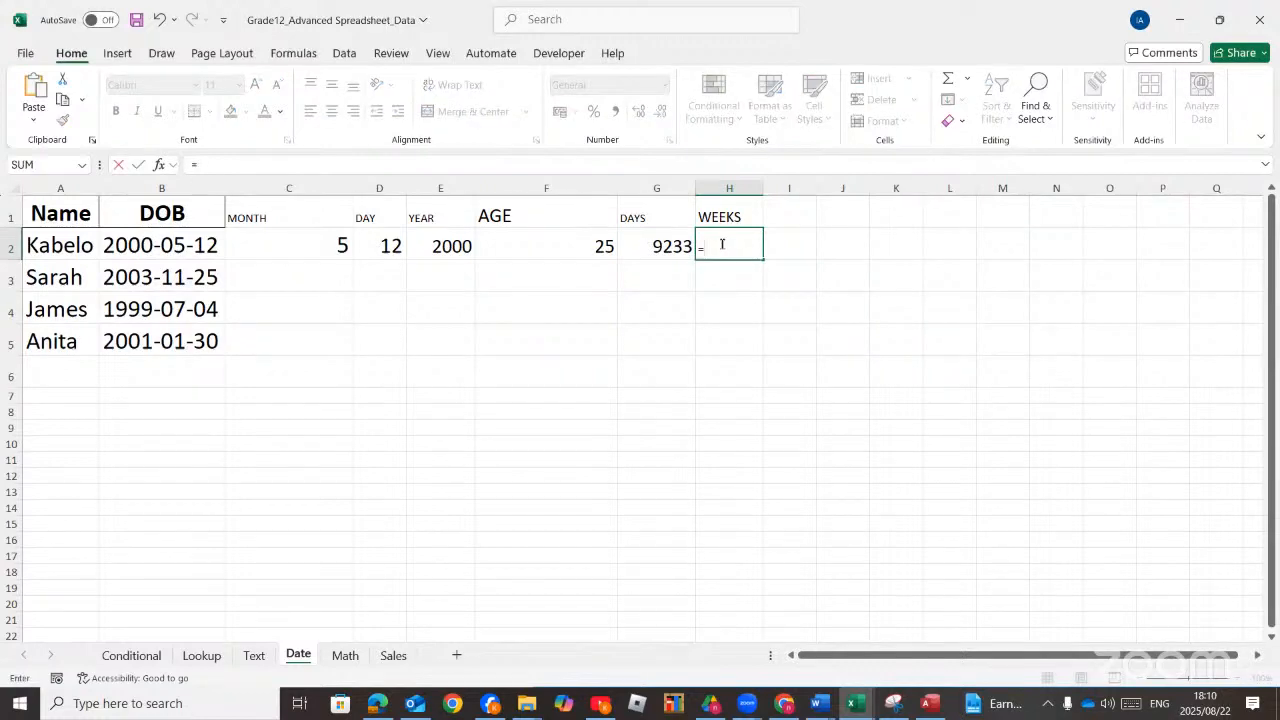
left_click(659, 244)
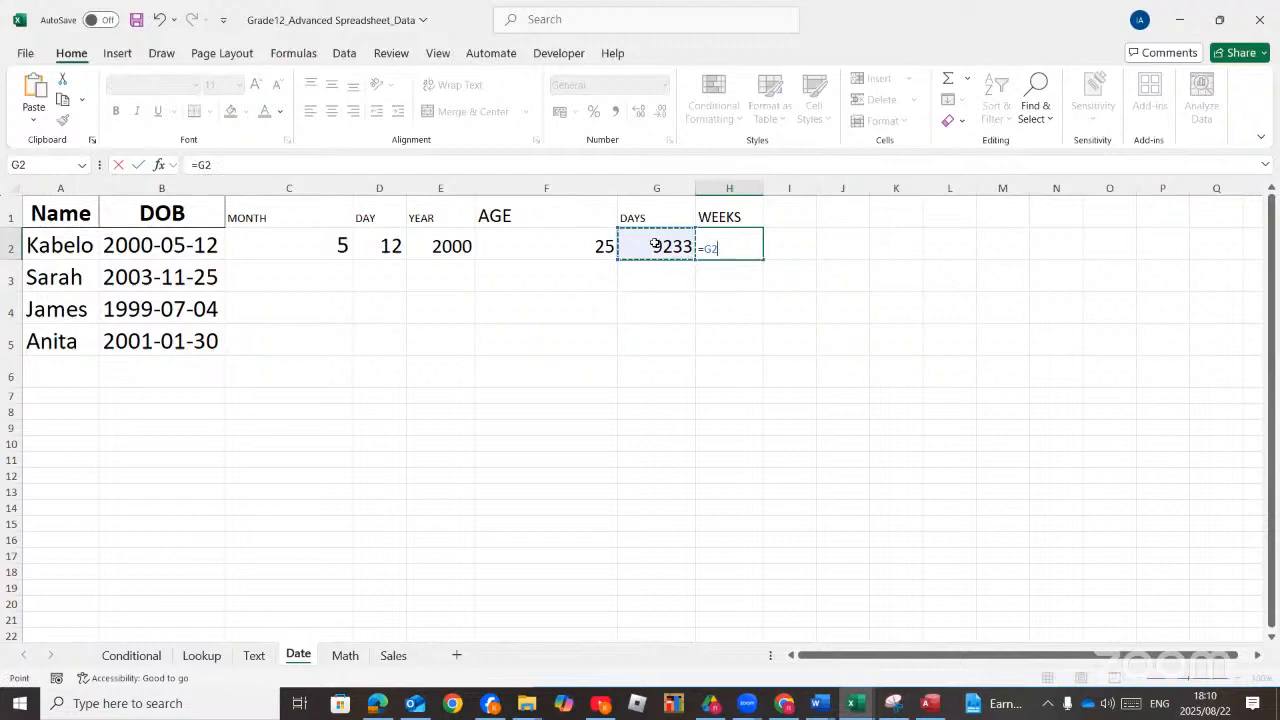
type("/7")
key("ctrl+Return")
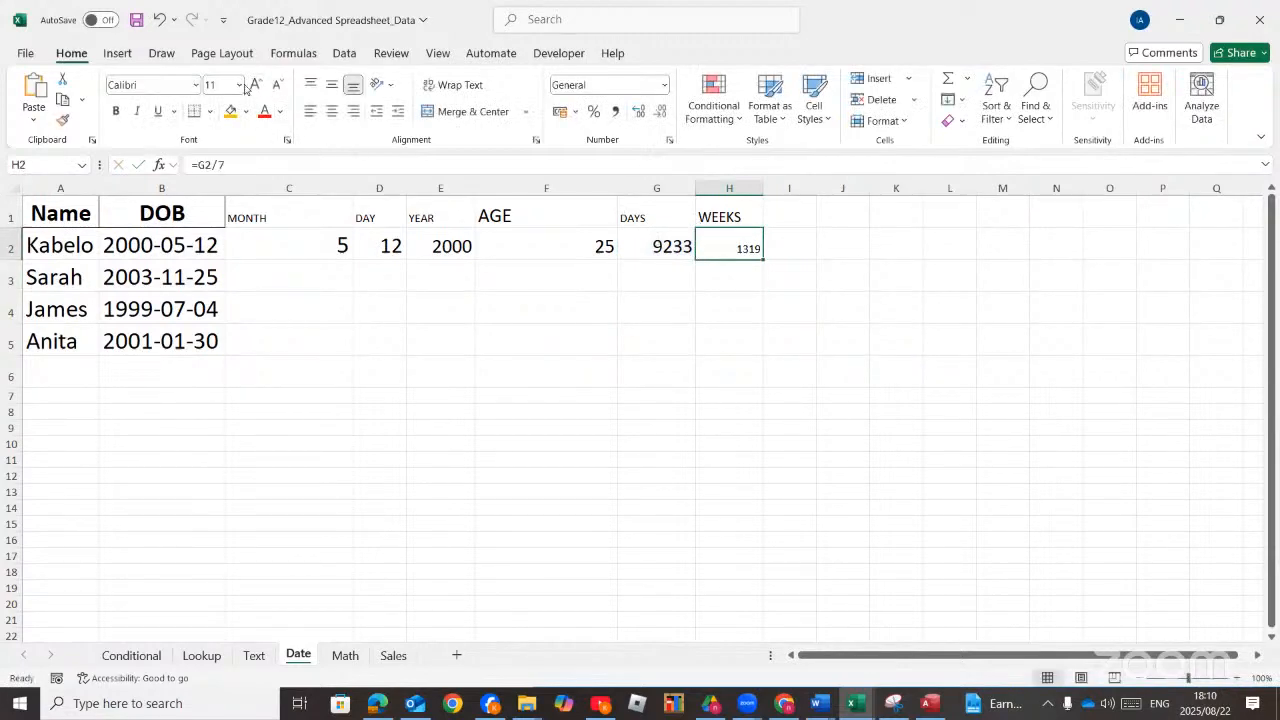
Increase the font size of the weeks result in H2 to 18
left_click(256, 86)
left_click(256, 86)
left_click(256, 86)
left_click(256, 86)
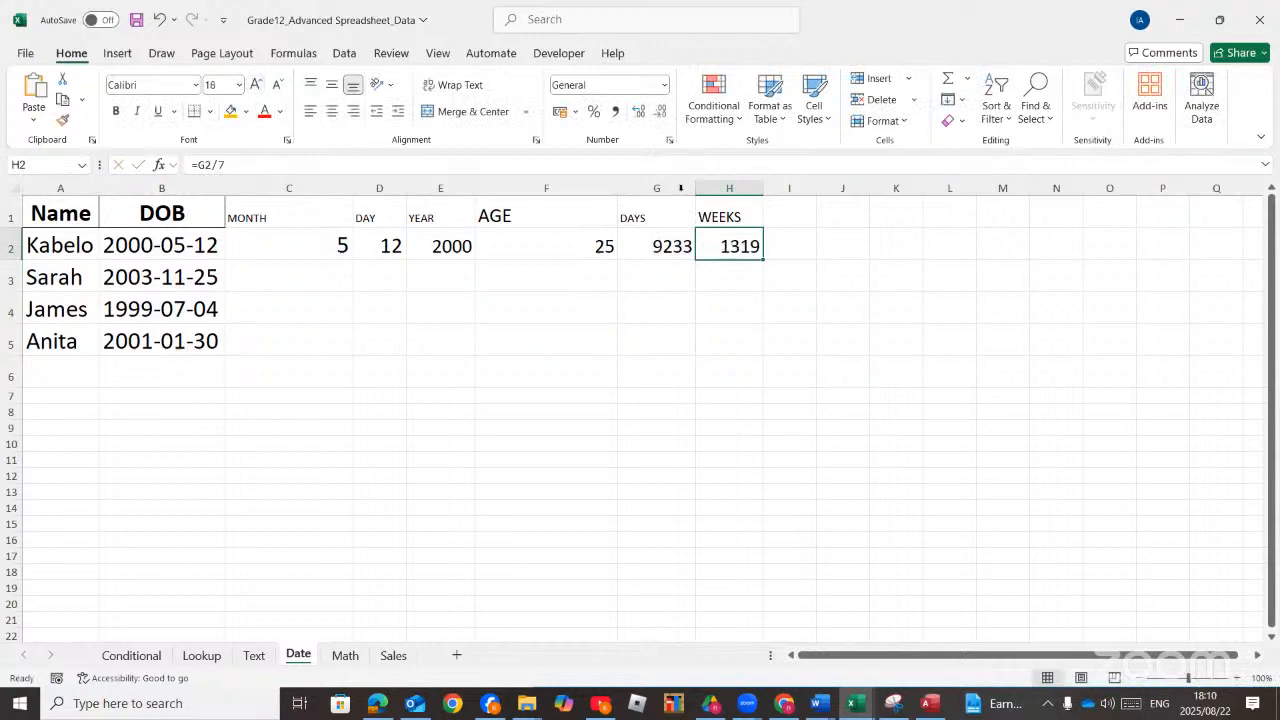
Enter the heading MONTHS in I1 and widen column I to fit it
left_click(788, 216)
type("MONTHS")
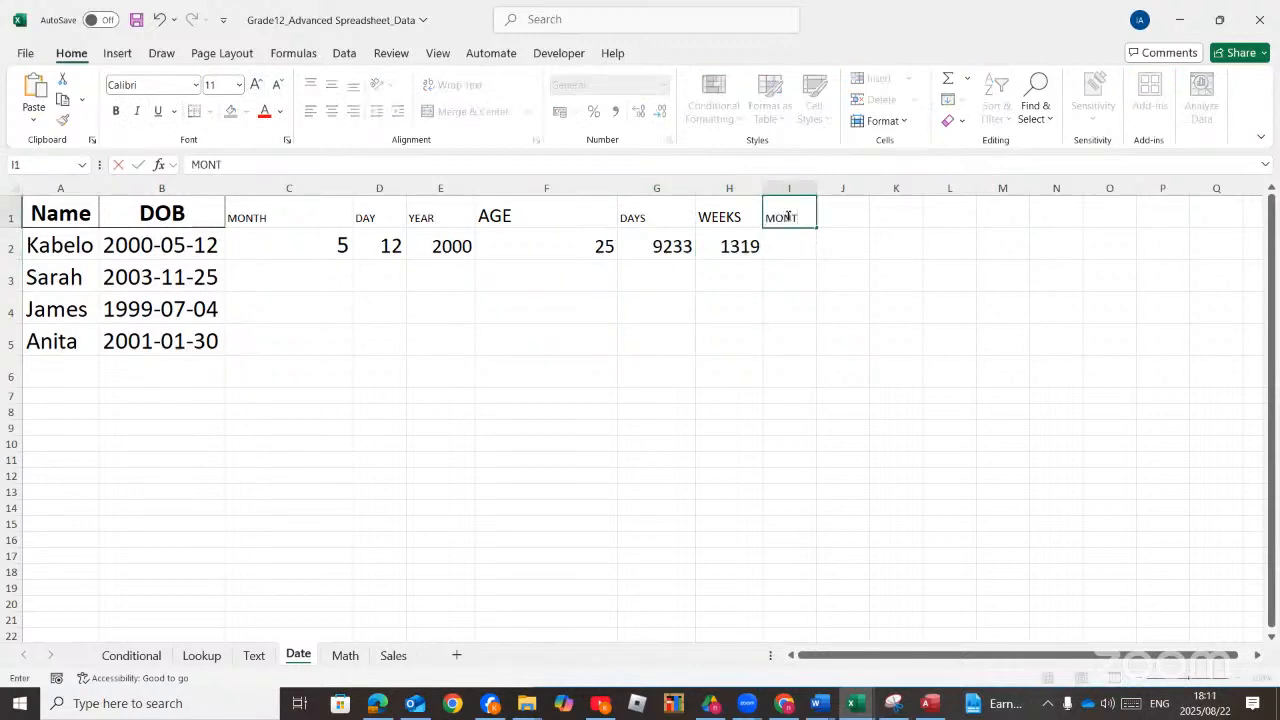
left_click(808, 250)
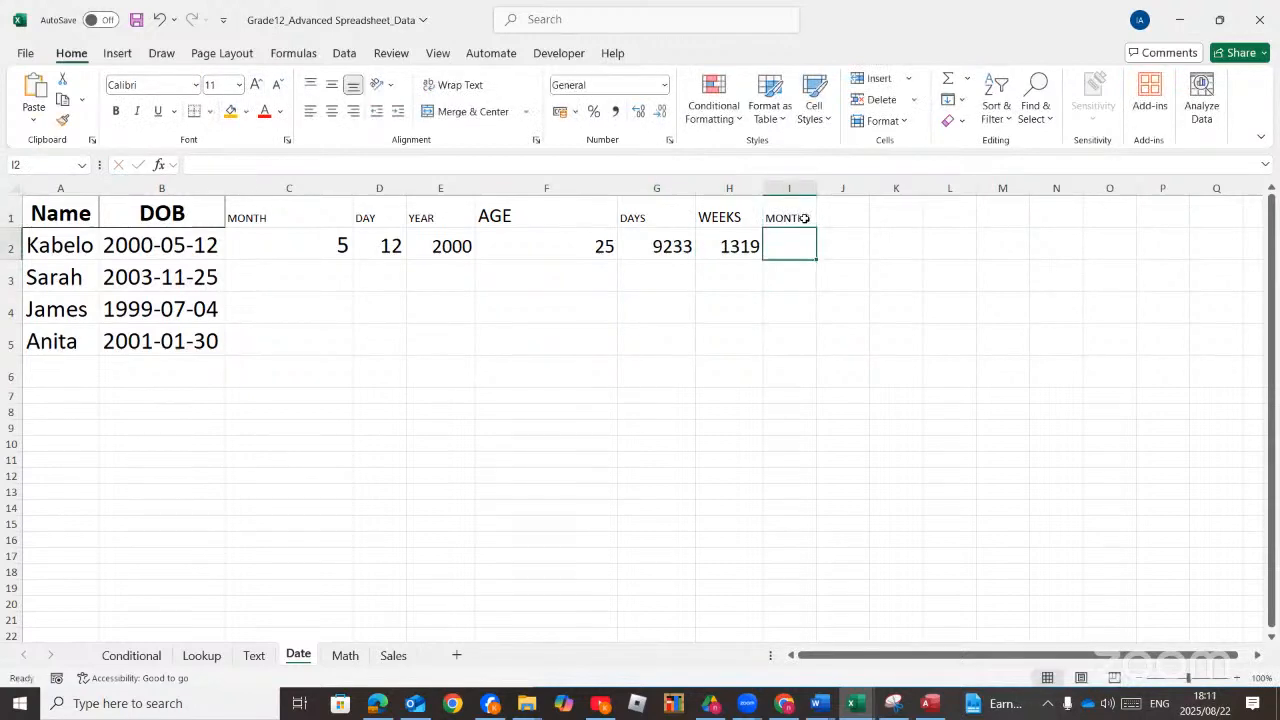
left_click_drag(828, 187, 840, 187)
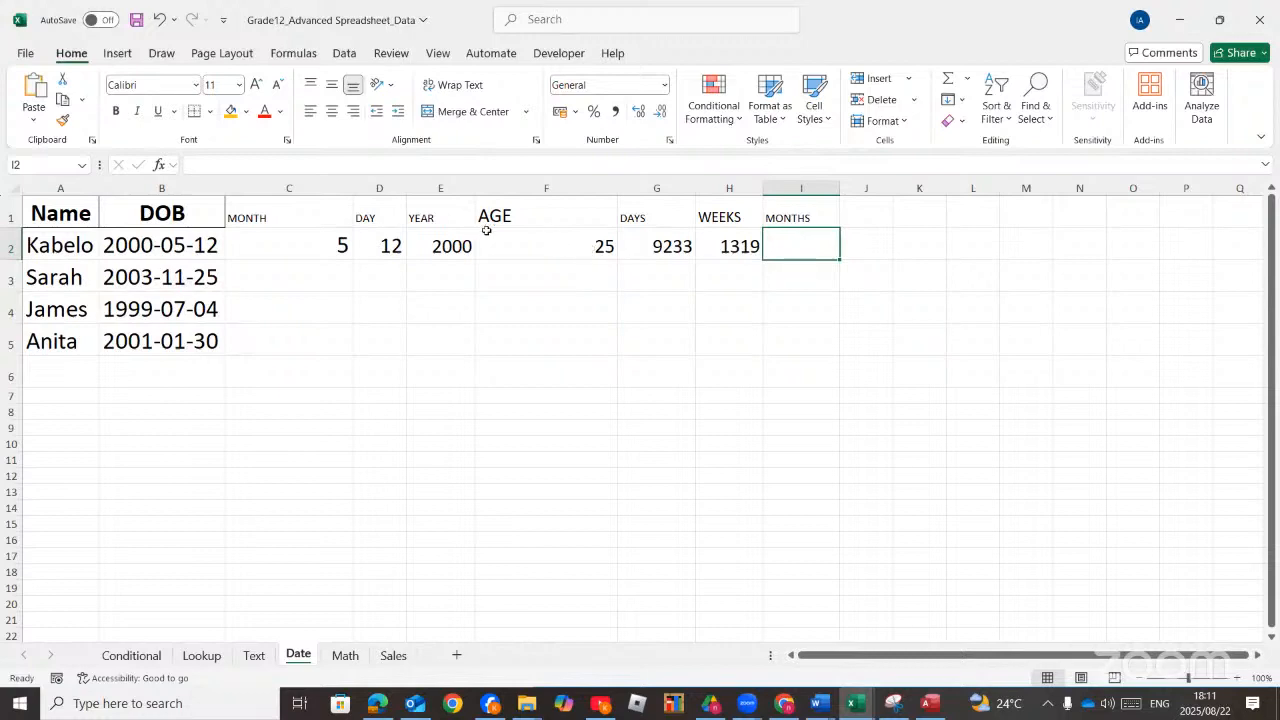
Enter the formula =F2*12 in I2 to convert the age in years to months
left_click(542, 252)
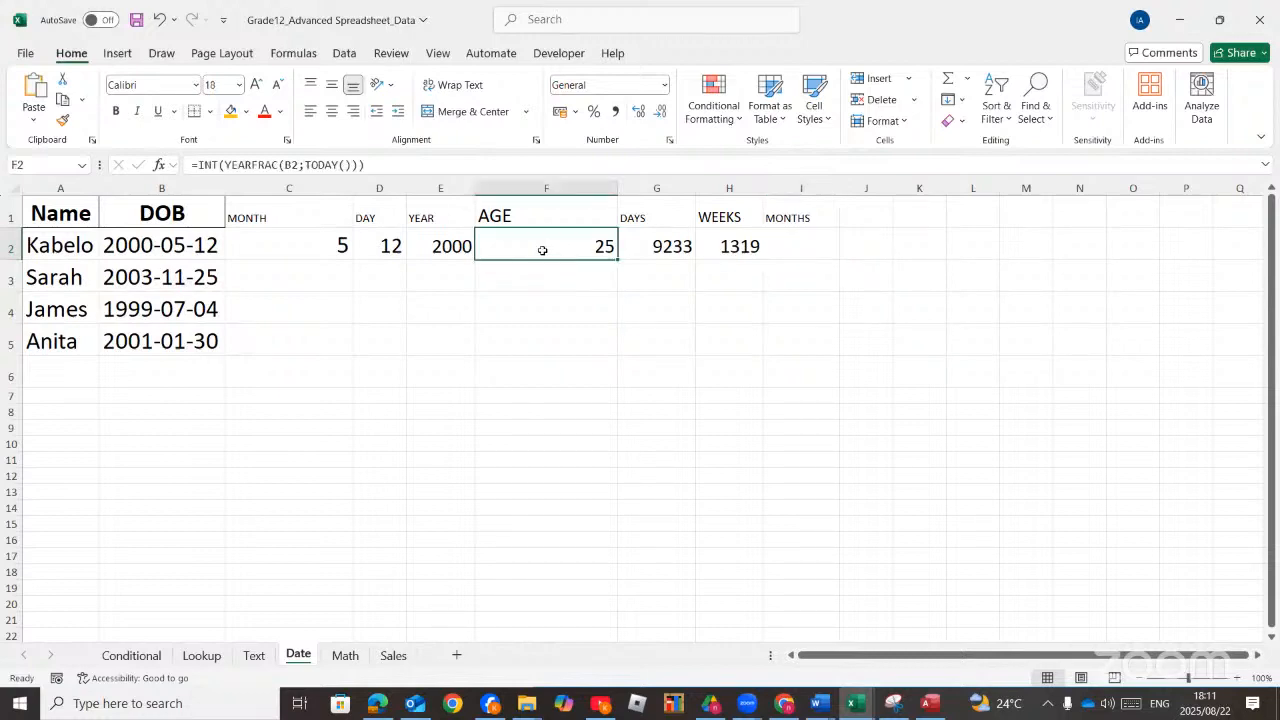
left_click(794, 245)
type("=")
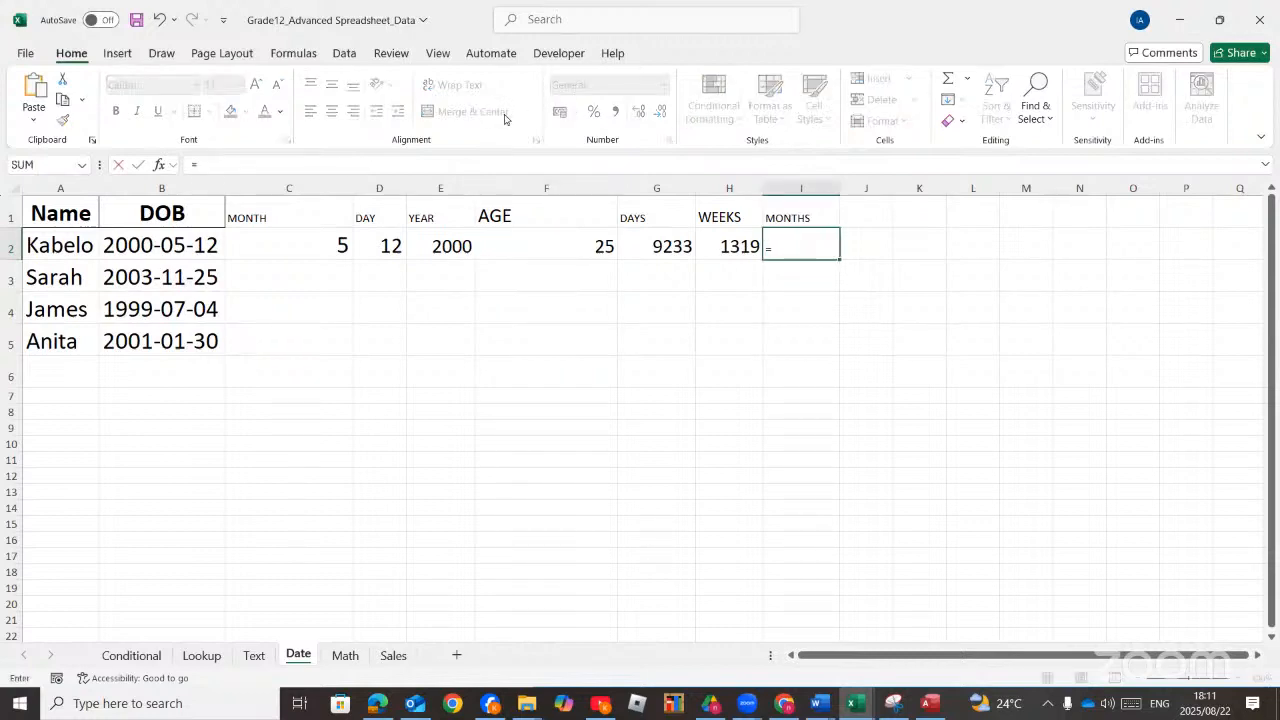
left_click(570, 236)
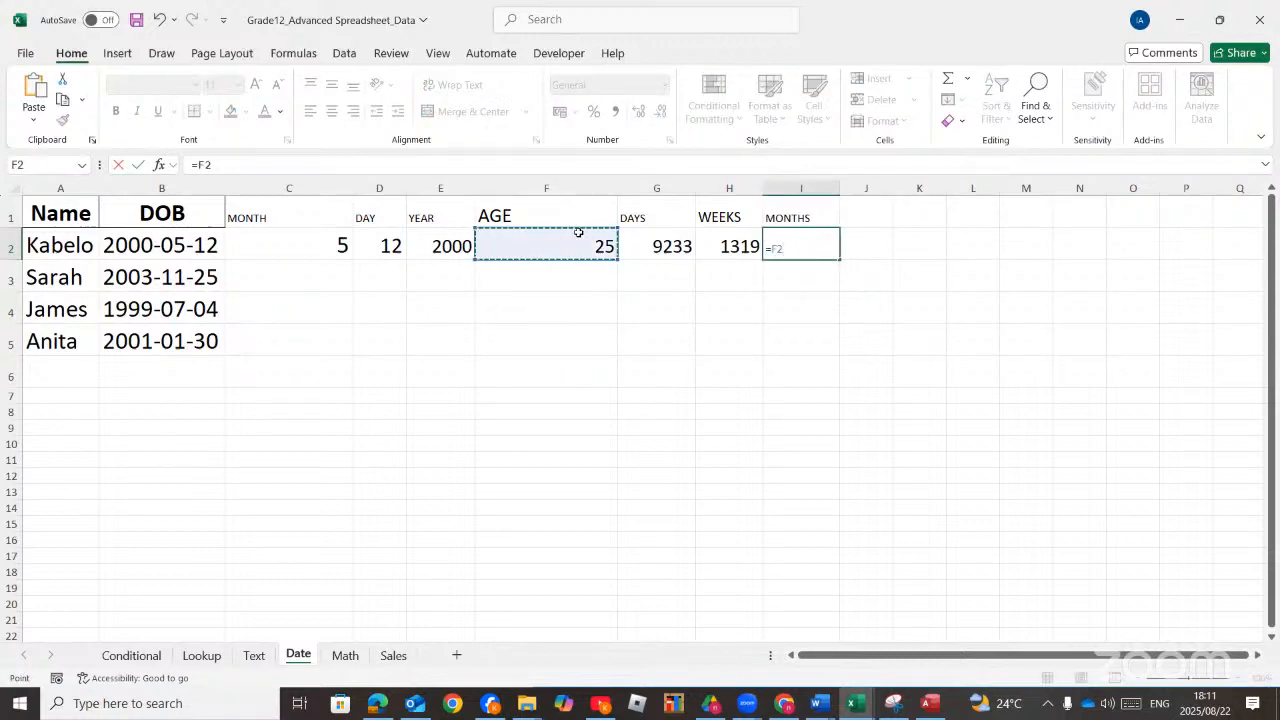
type("*12")
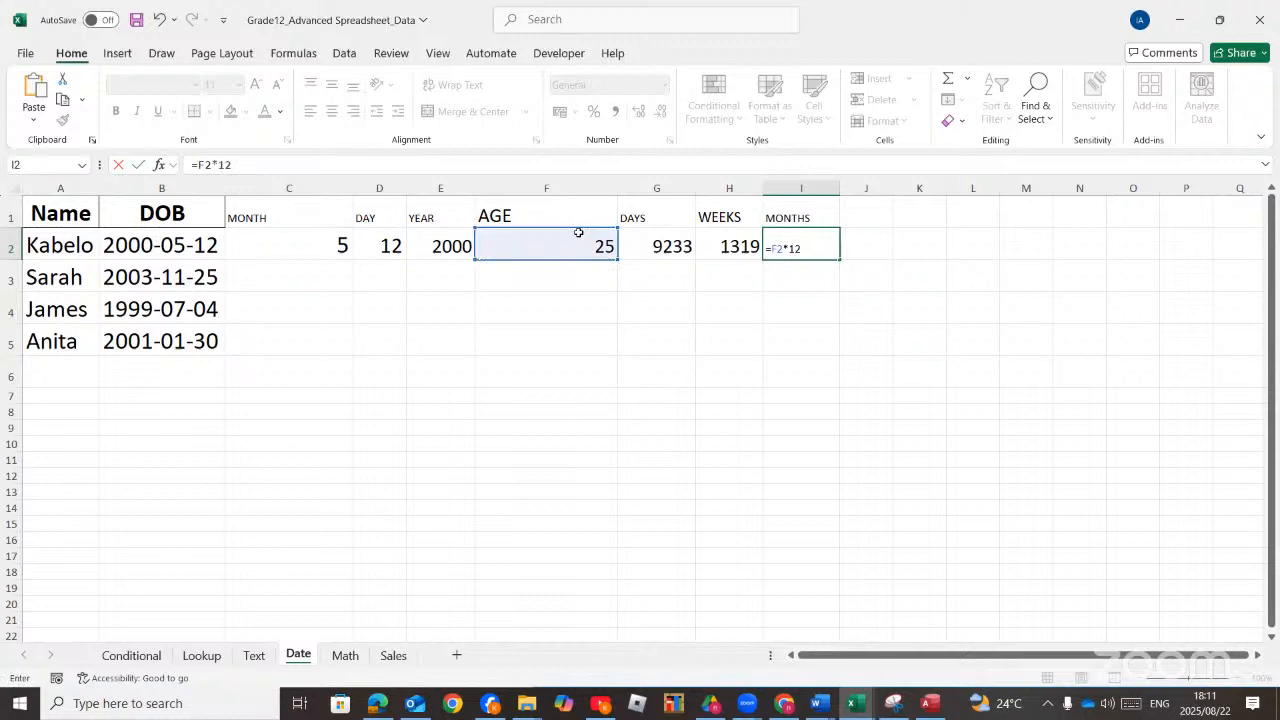
key("Return")
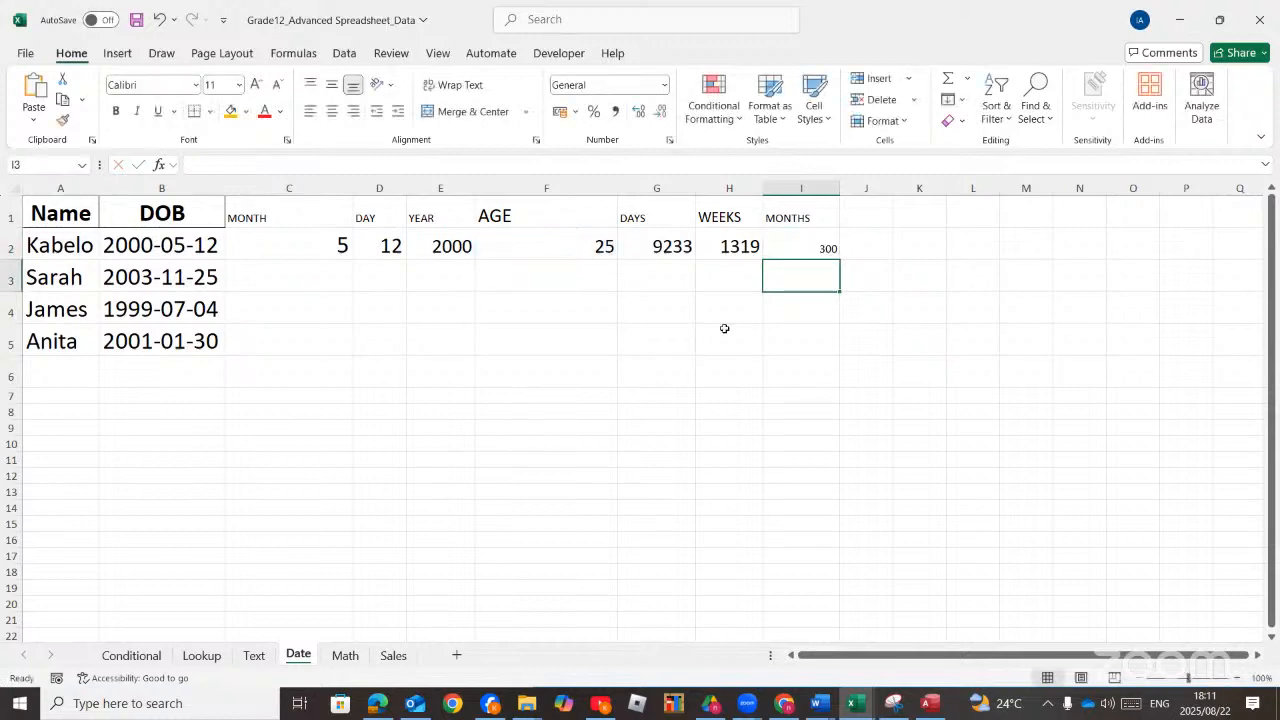
Increase the font size of the months result in I2 to 18
left_click(800, 249)
left_click(256, 83)
left_click(256, 83)
left_click(256, 83)
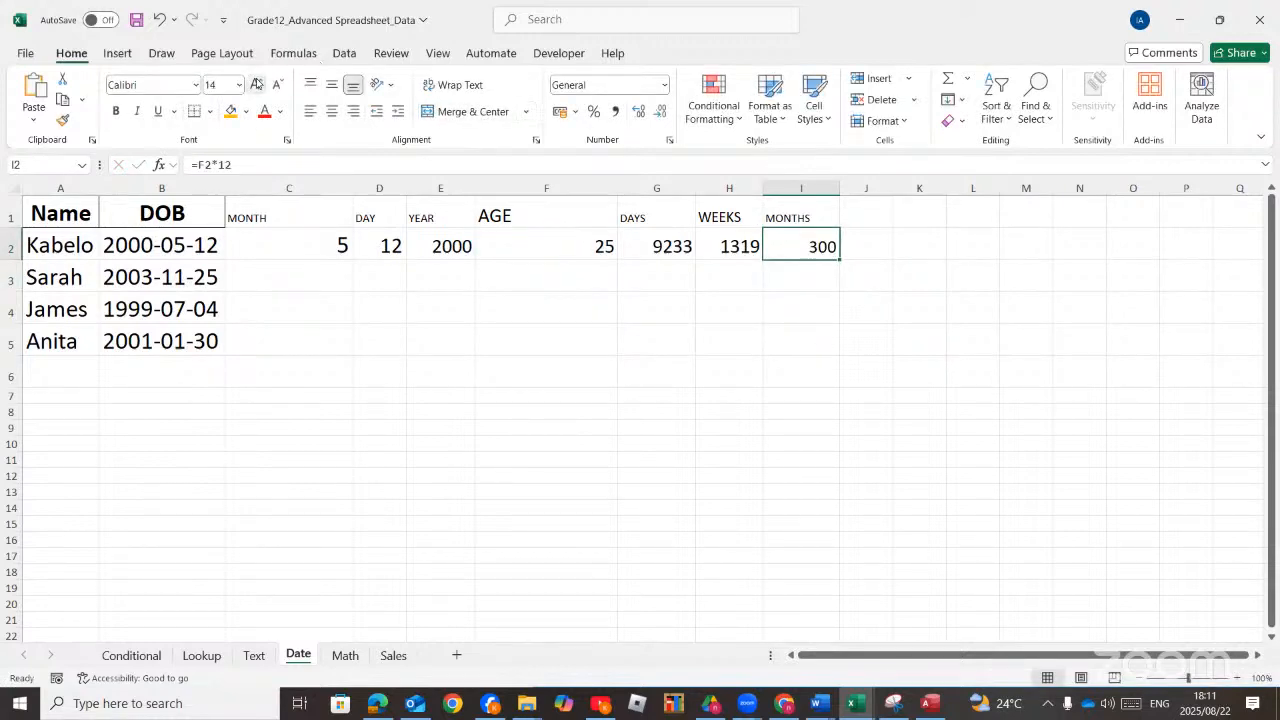
left_click(256, 83)
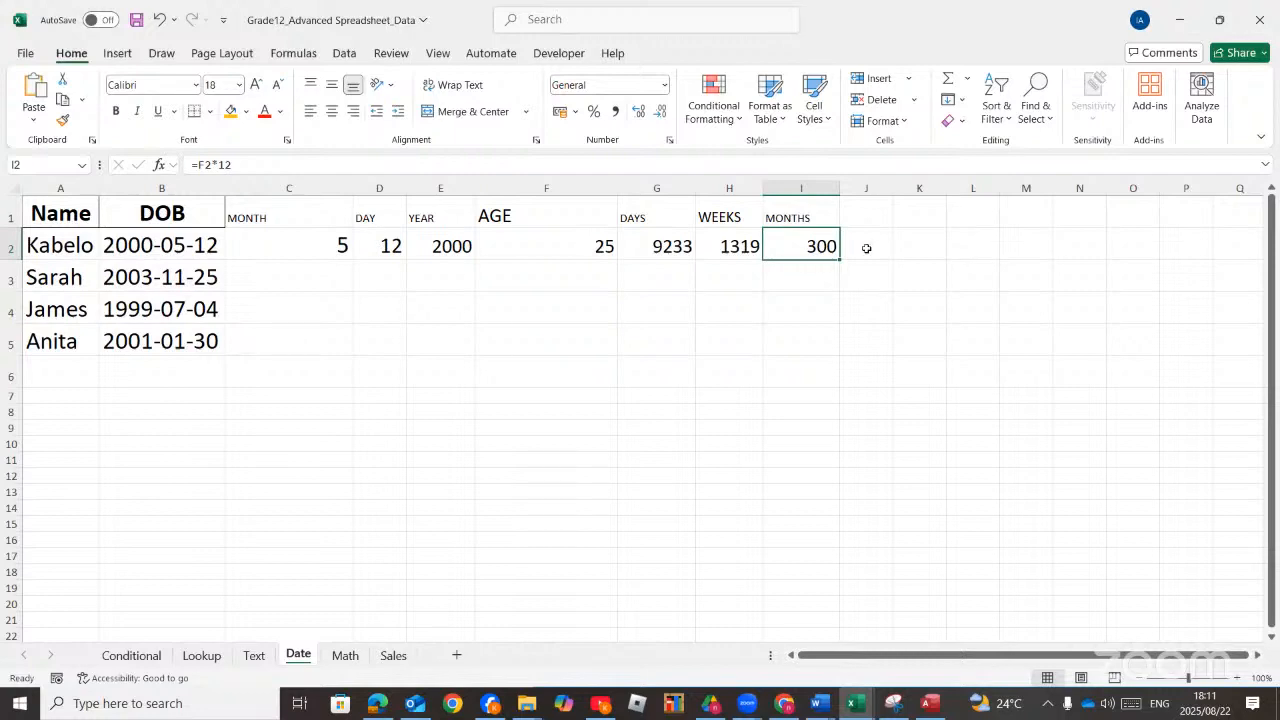
Widen column J to roughly twice its width and enter the heading DATE in J1
left_click(866, 211)
left_click_drag(892, 188, 968, 188)
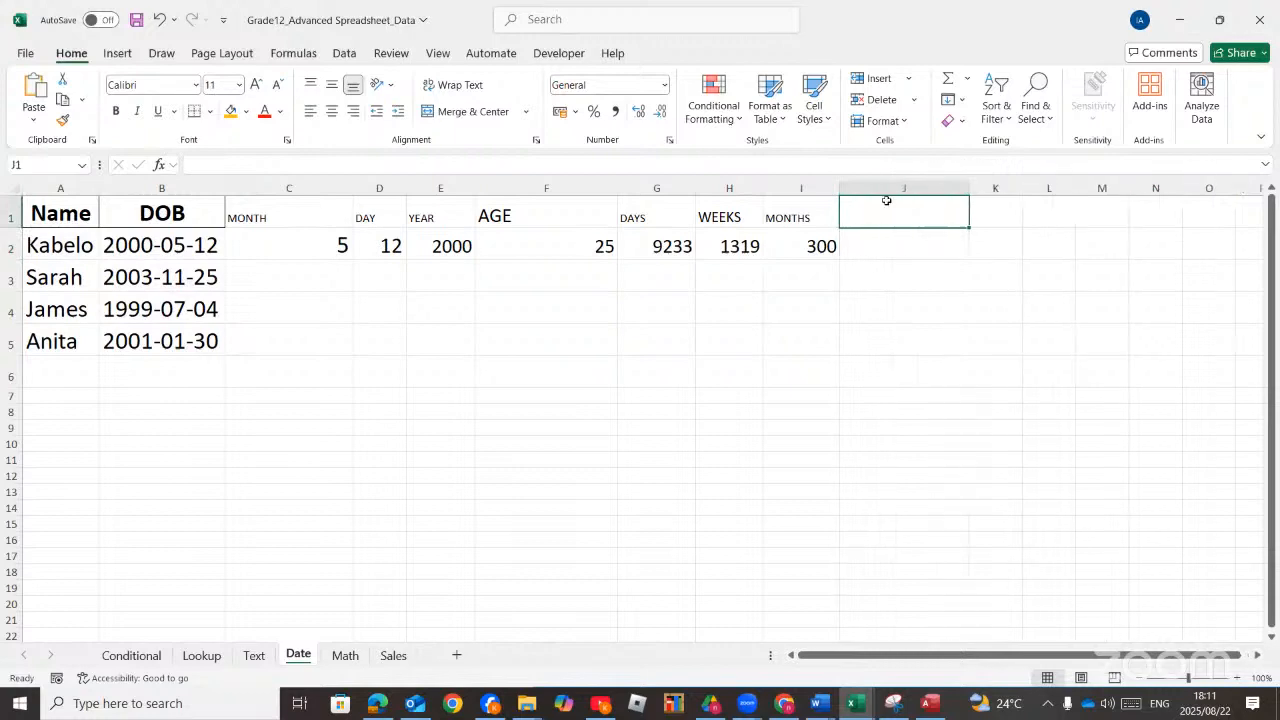
type("DATE")
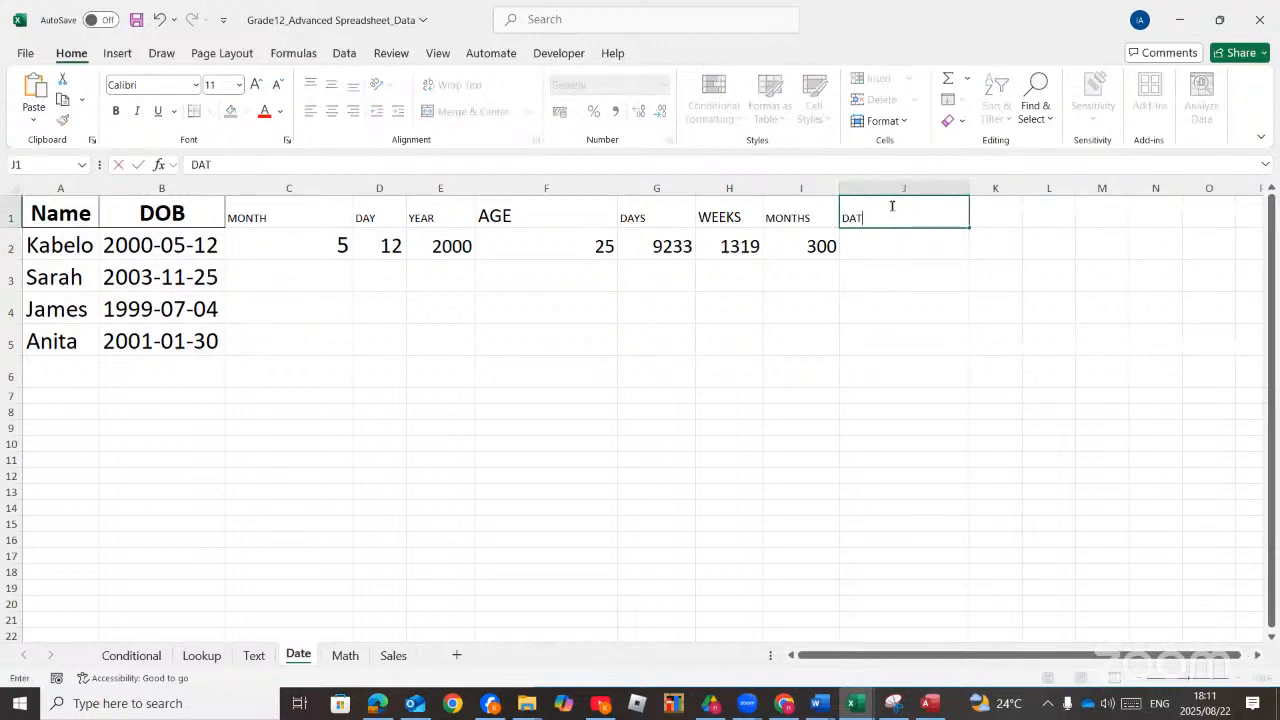
left_click(907, 248)
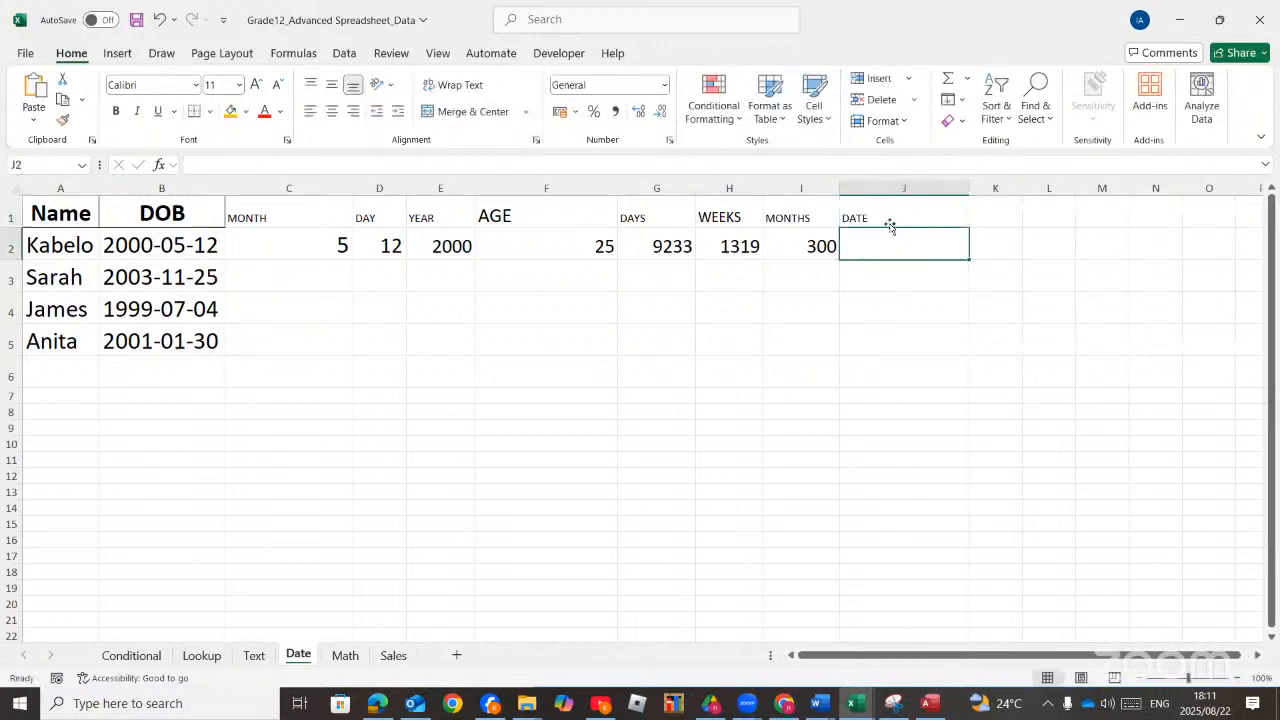
Extend the heading in J1 to read DATE STARTED and select the cell below it
left_click(890, 219)
left_click(892, 256)
double_click(877, 217)
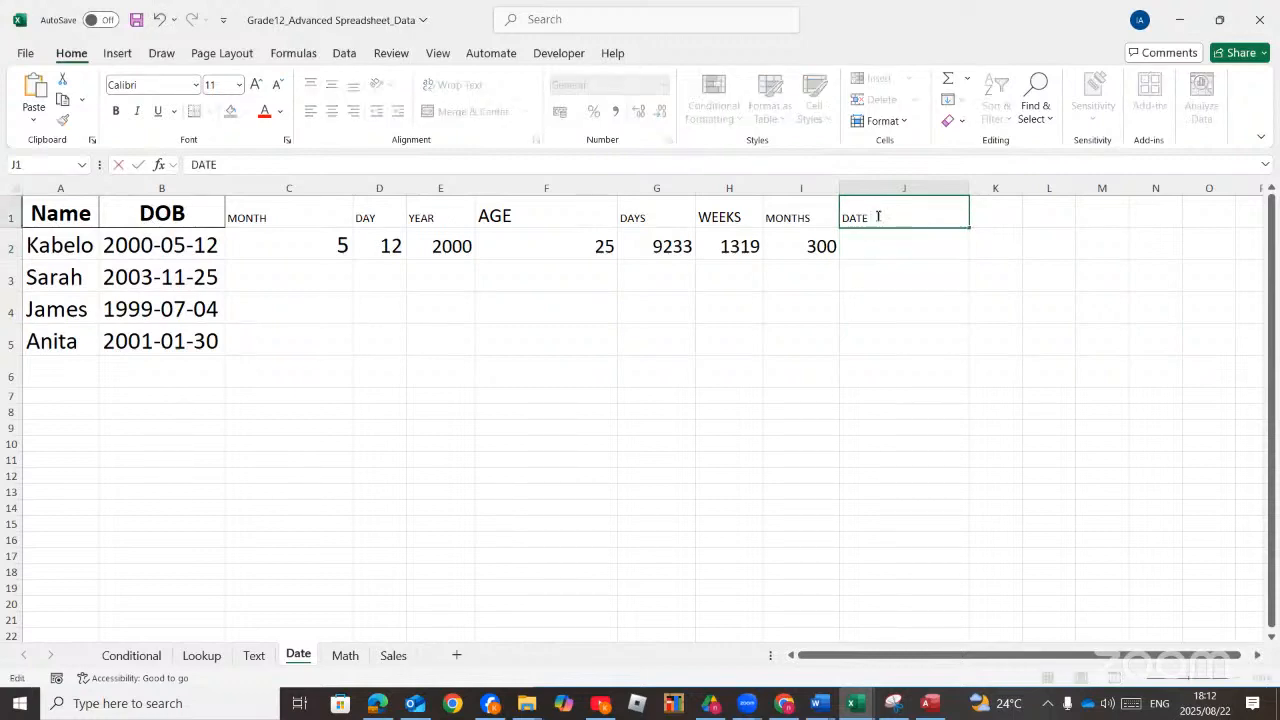
type("STARTED")
left_click(882, 246)
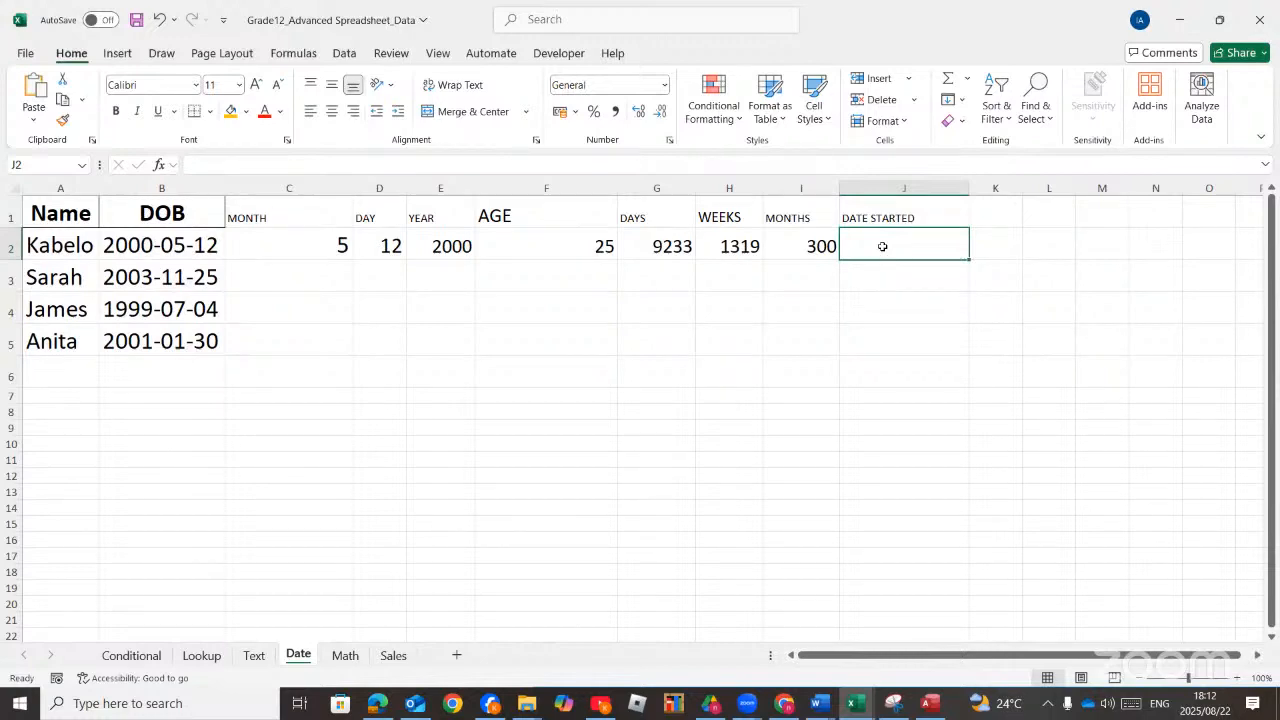
Start a DATE function in J2 and open its Function Arguments dialog
left_click(158, 249)
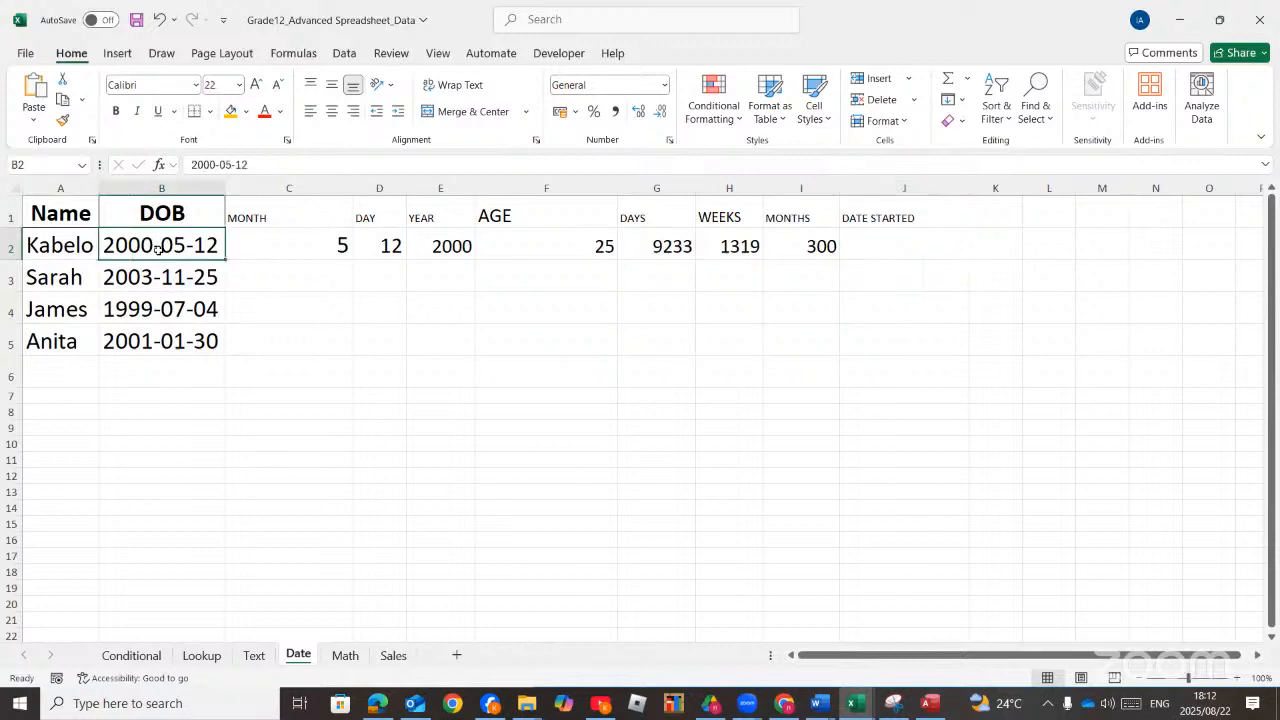
left_click(895, 245)
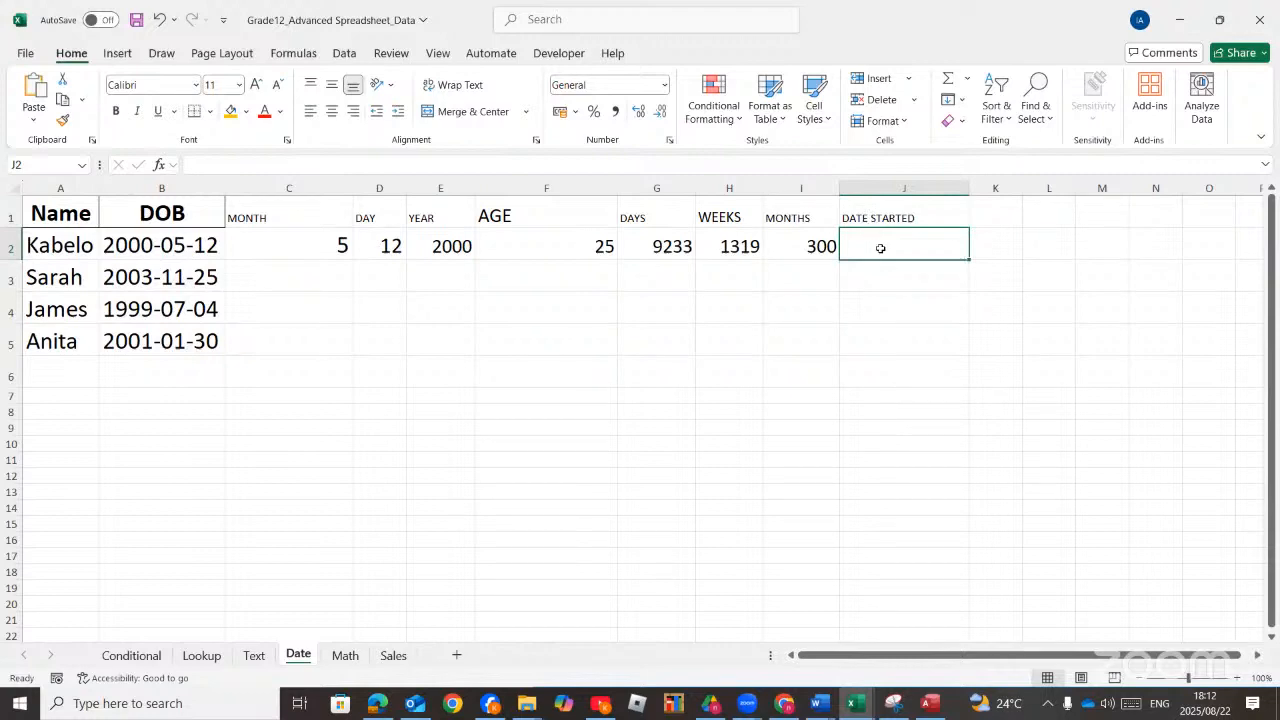
type("=")
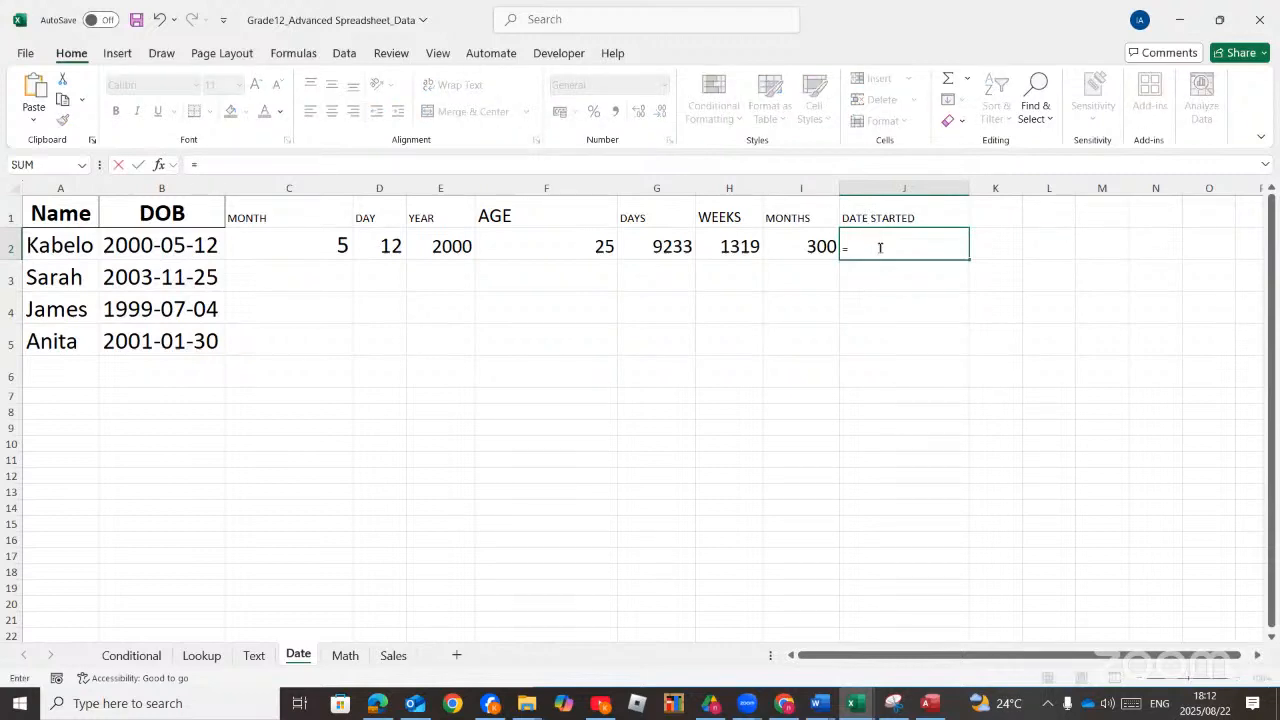
type("DA")
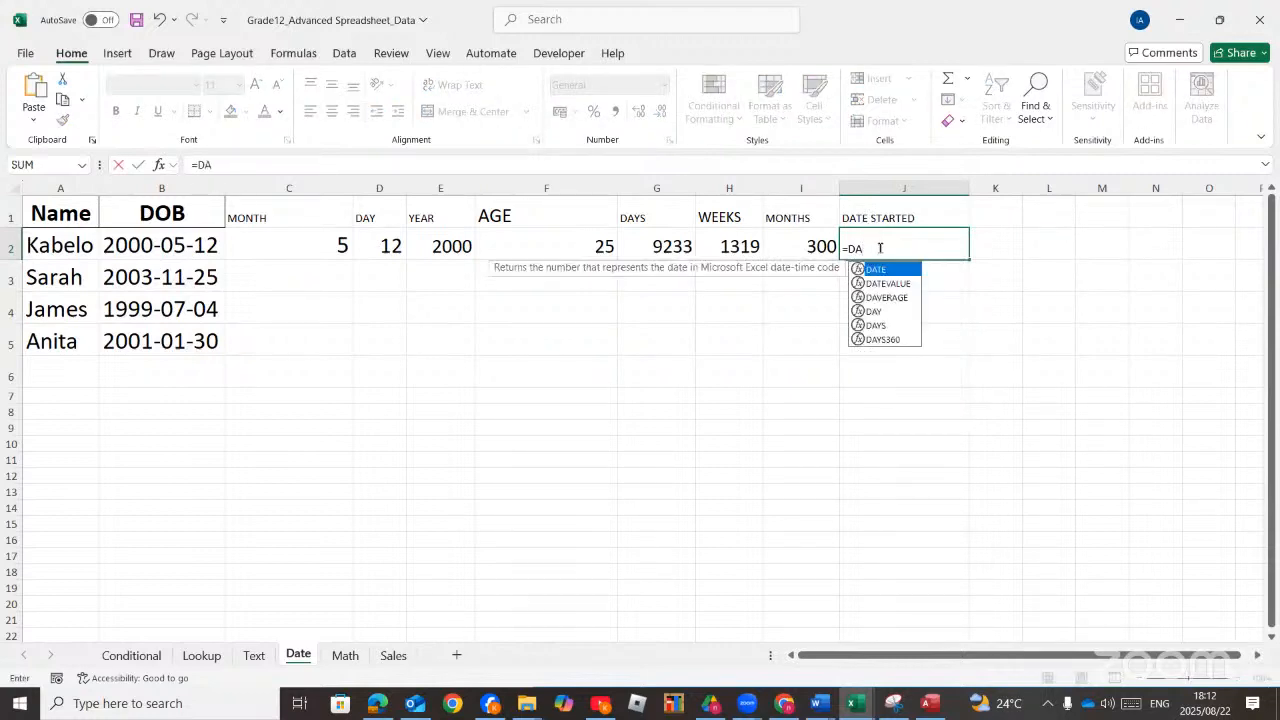
type("TE")
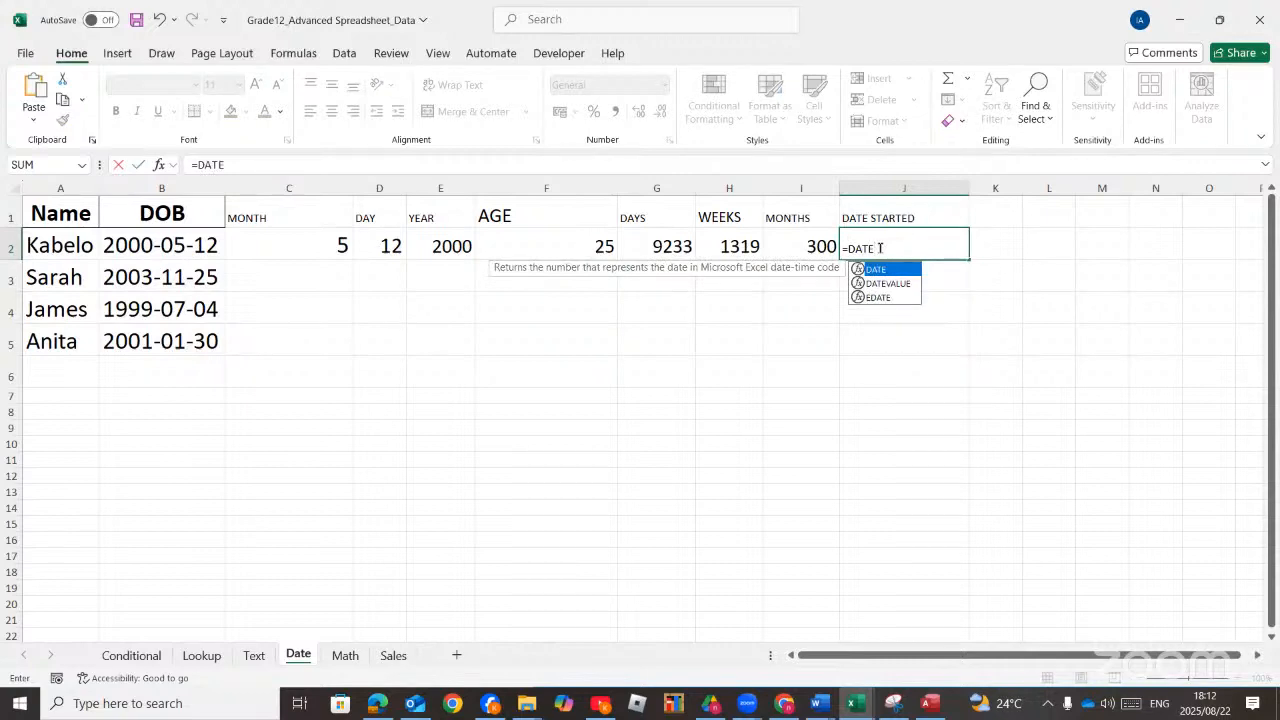
double_click(858, 270)
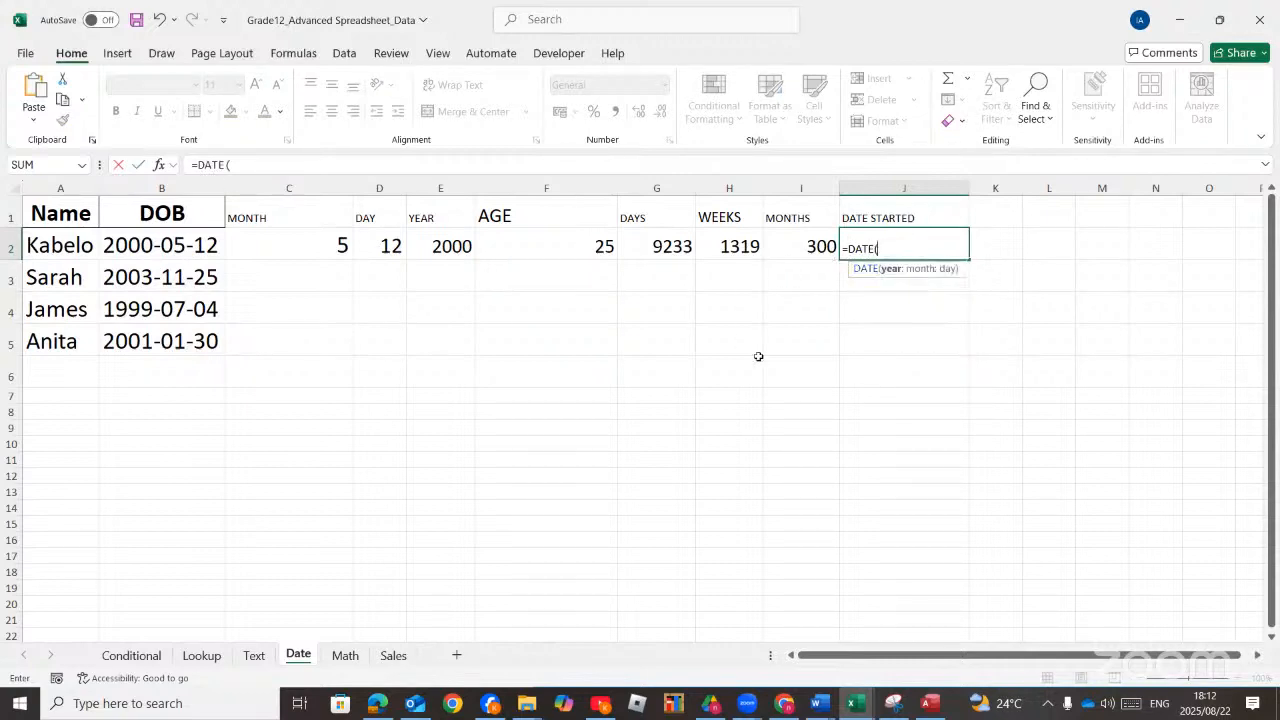
left_click(160, 167)
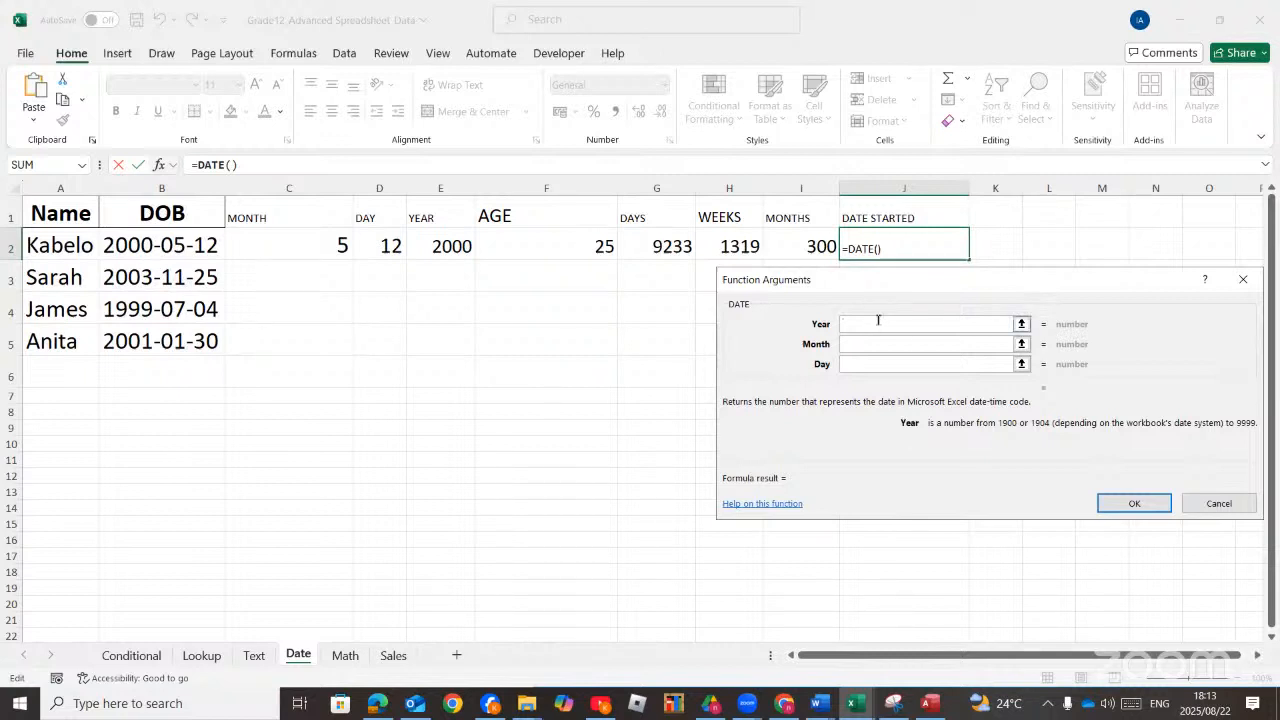
Set the Year argument of the DATE function to YEAR(B2)
type("YEAR")
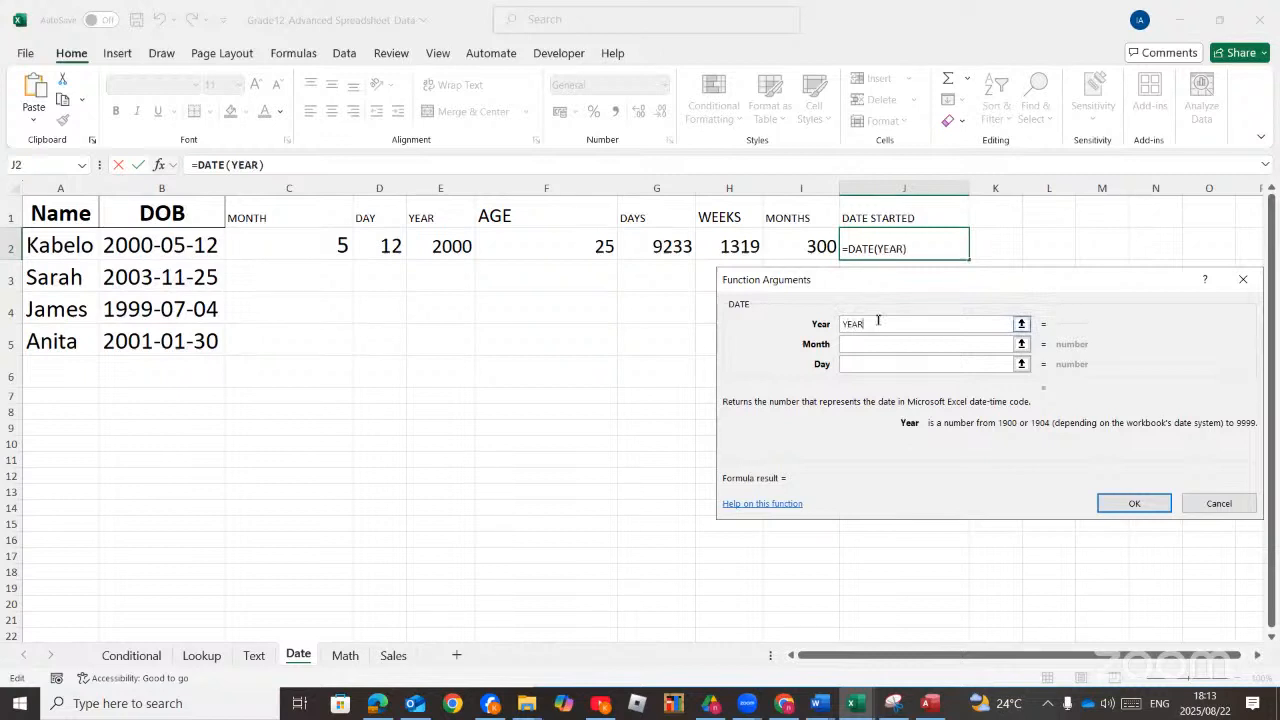
type("(")
left_click(161, 246)
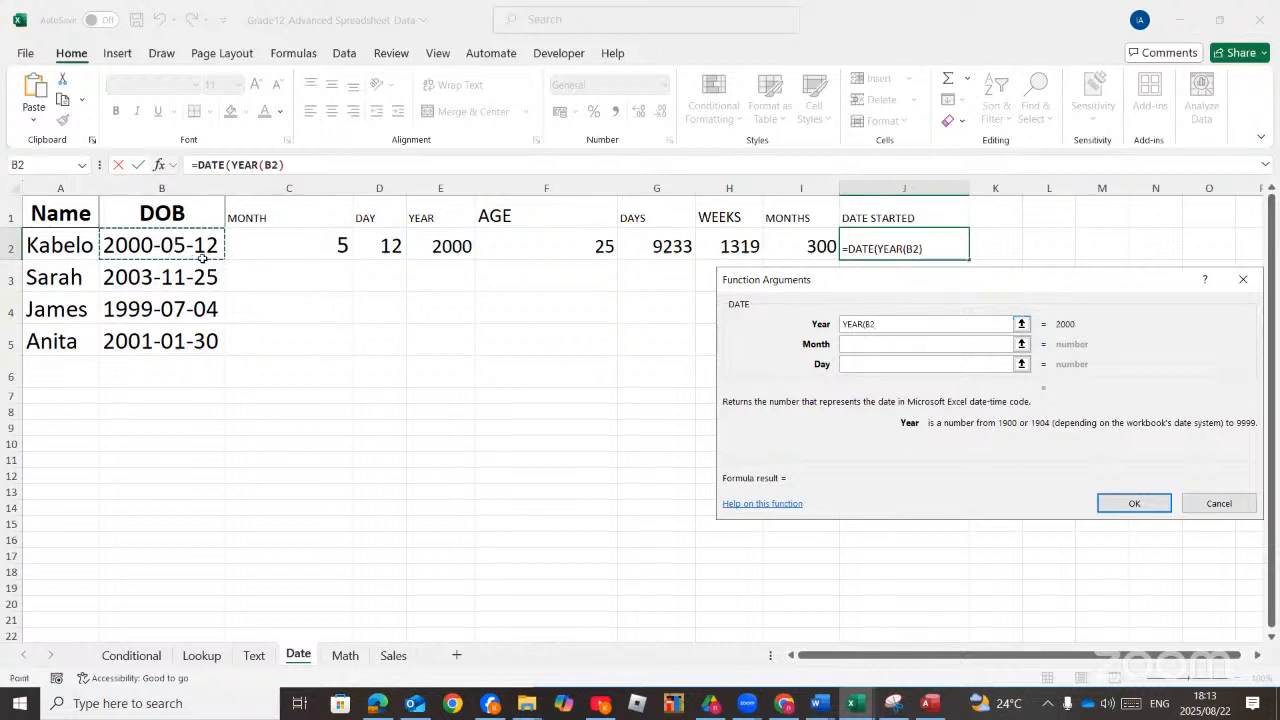
type(")")
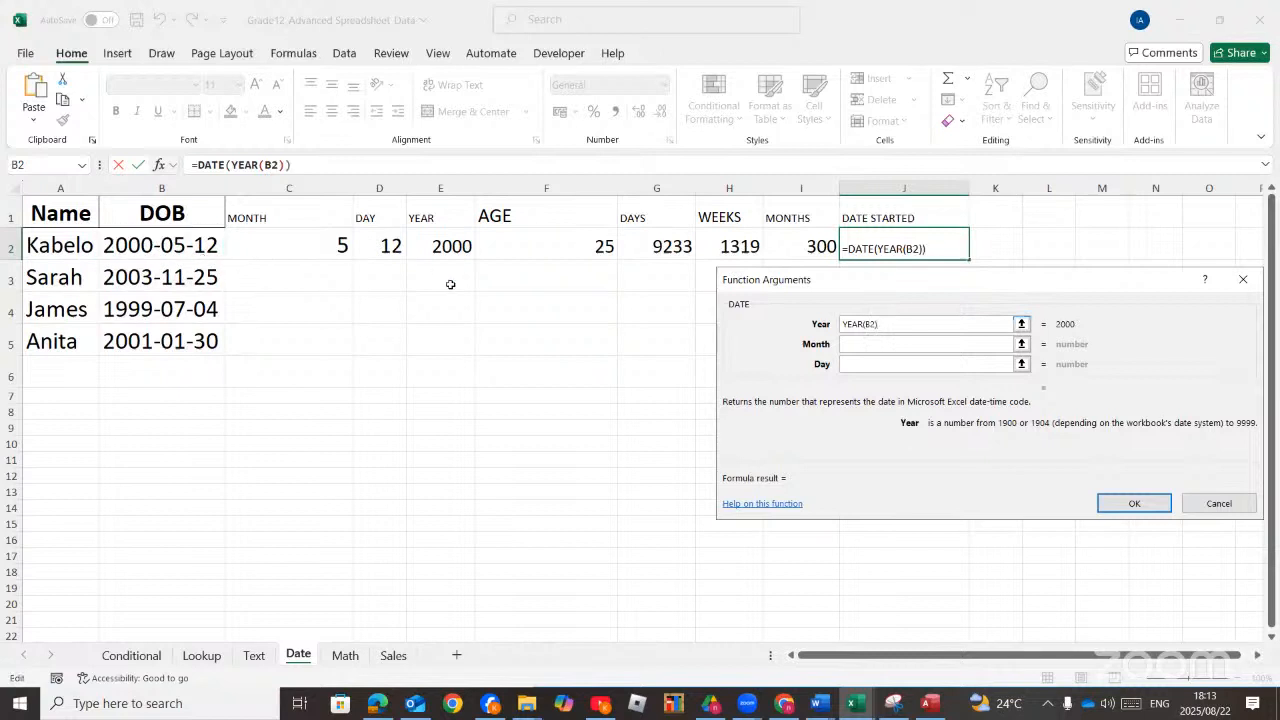
Set the Month argument of the DATE function to MONTH(B2)
left_click(868, 341)
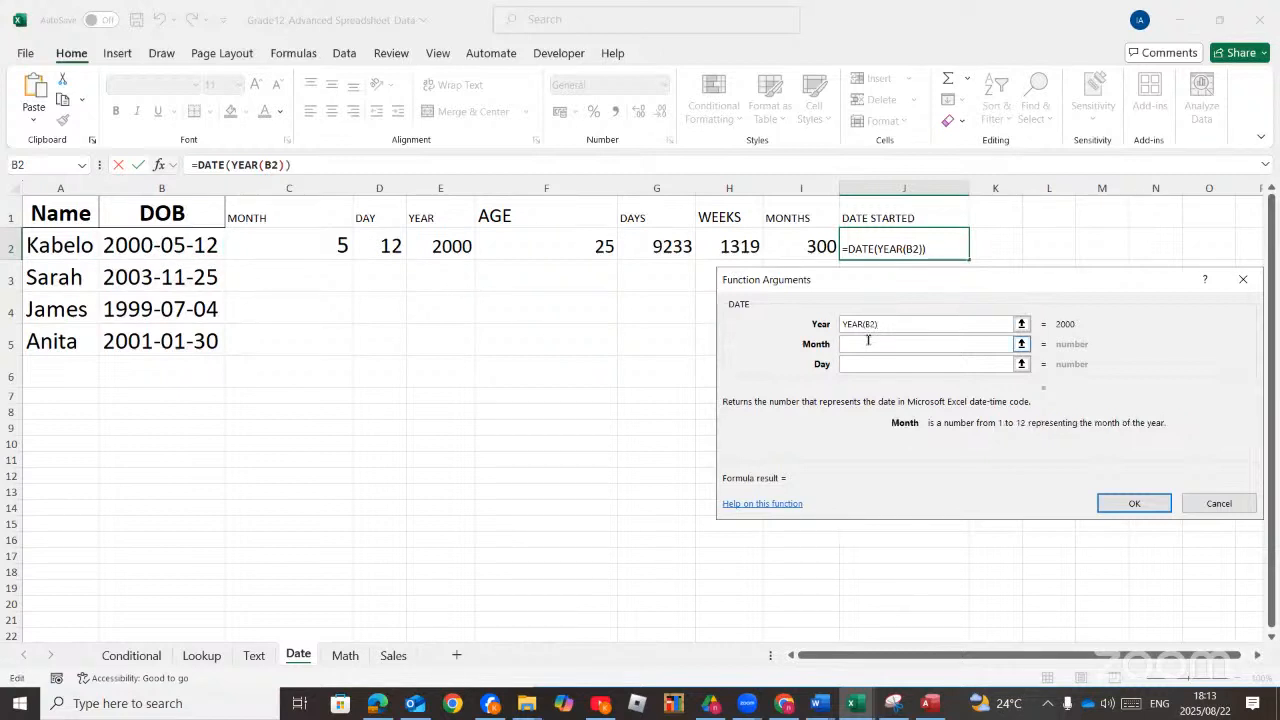
type("MONTH")
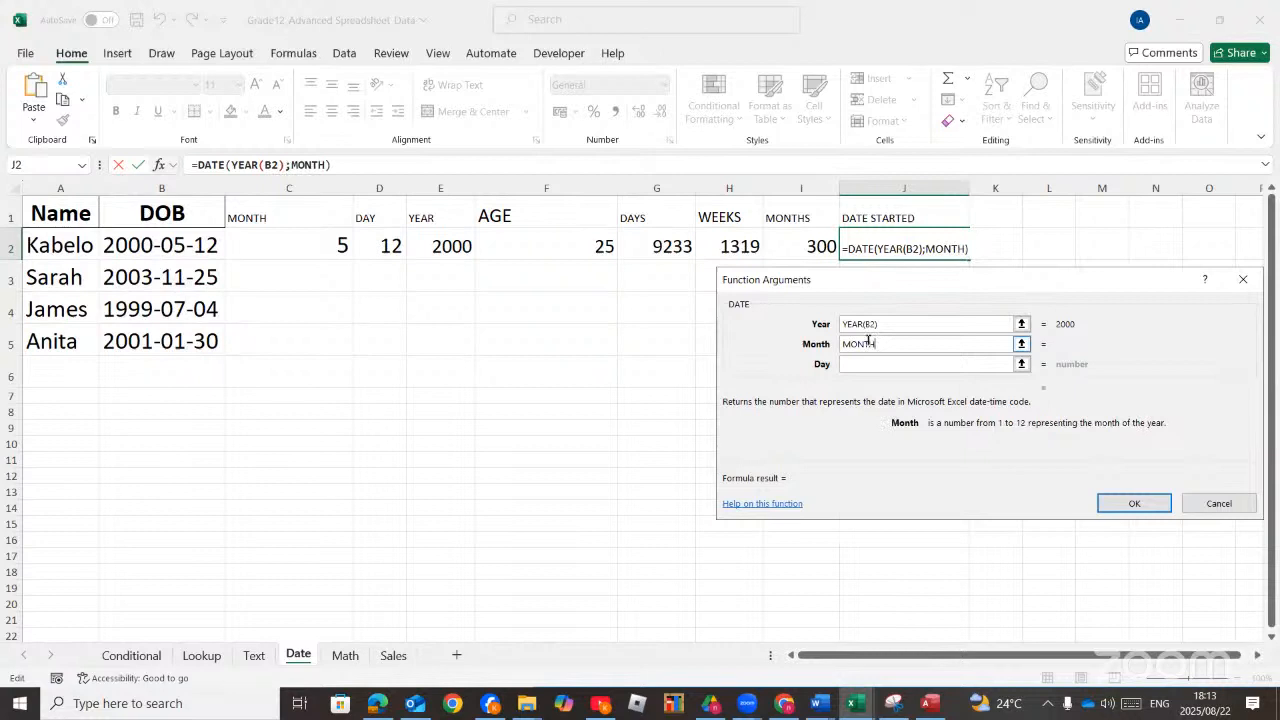
type("(")
left_click(182, 236)
type(")")
Set the Day argument of the DATE function to DAY(B2)
left_click_drag(955, 277, 863, 275)
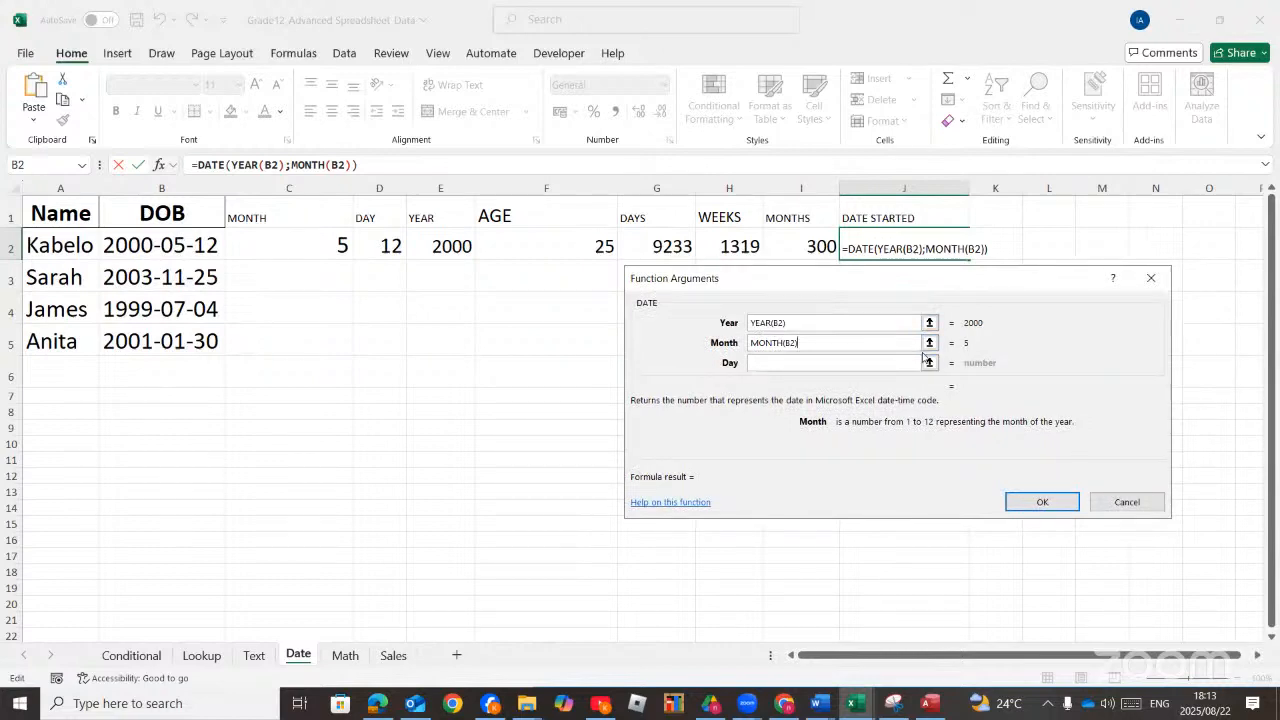
left_click(792, 361)
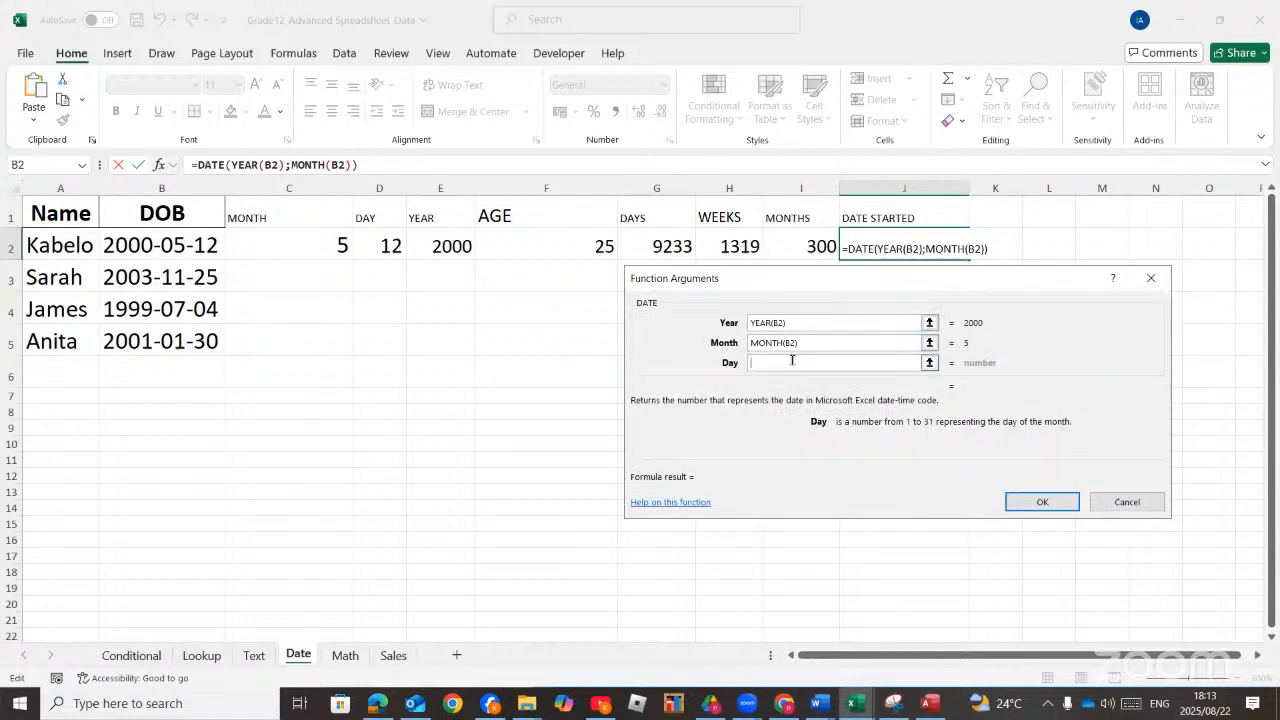
type("DAY(")
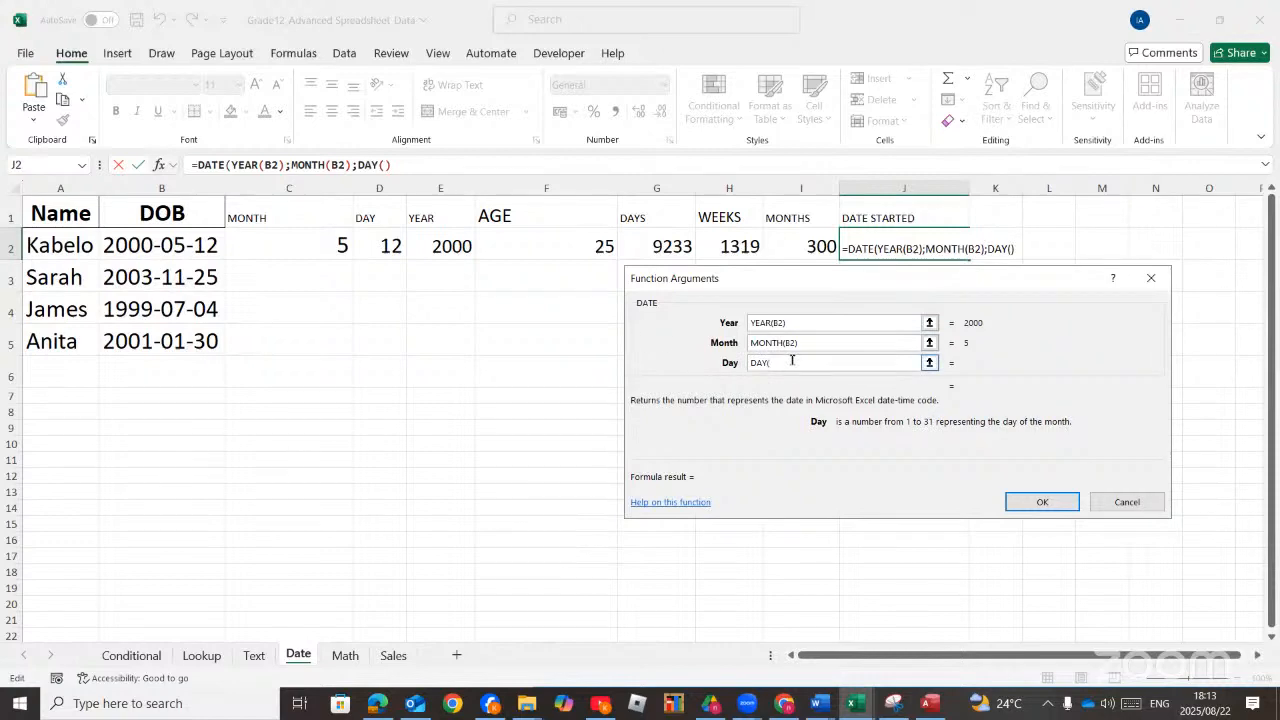
left_click(135, 245)
type(")")
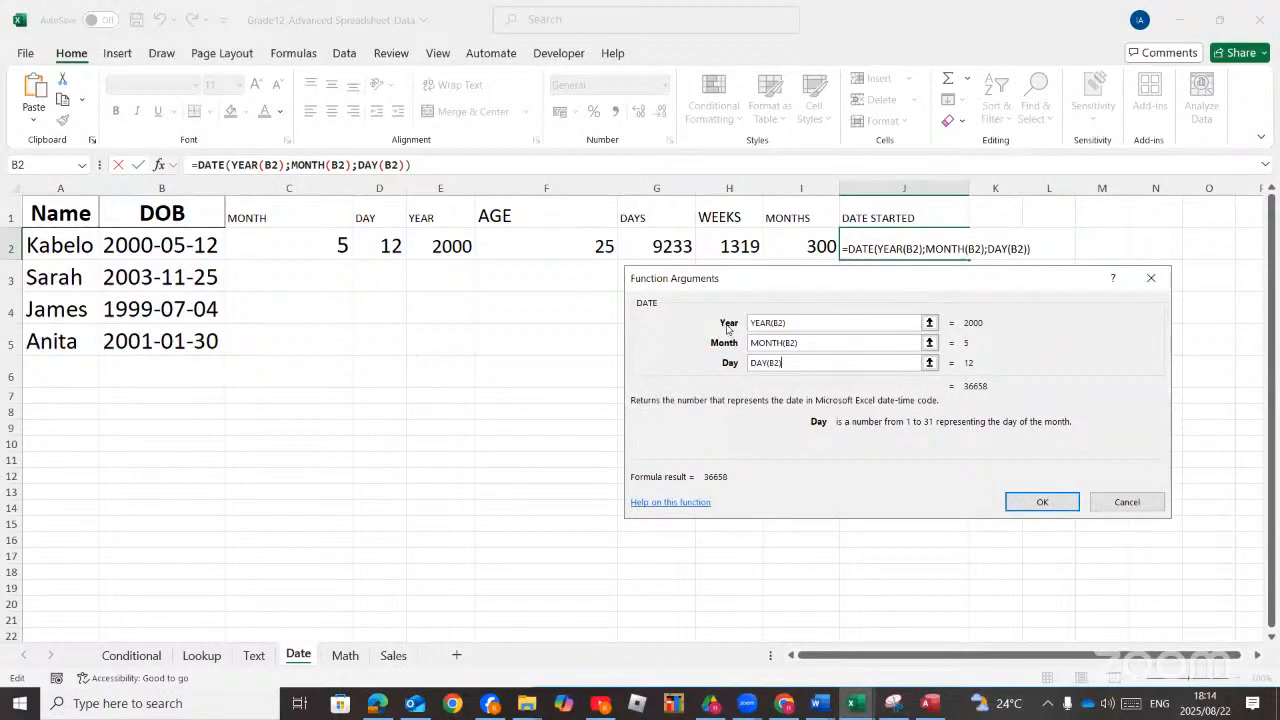
Add 7 to the Year argument and 2 to the Month argument, and commit the DATE formula in J2
left_click(795, 323)
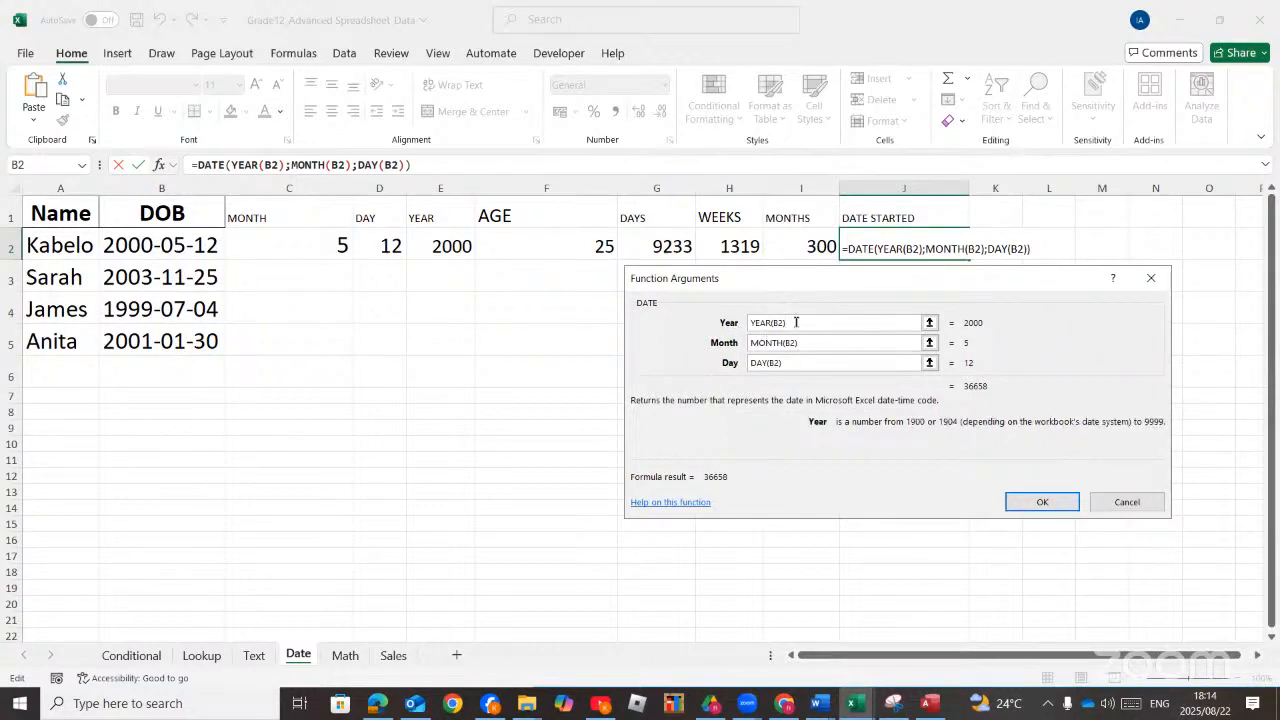
type("+7")
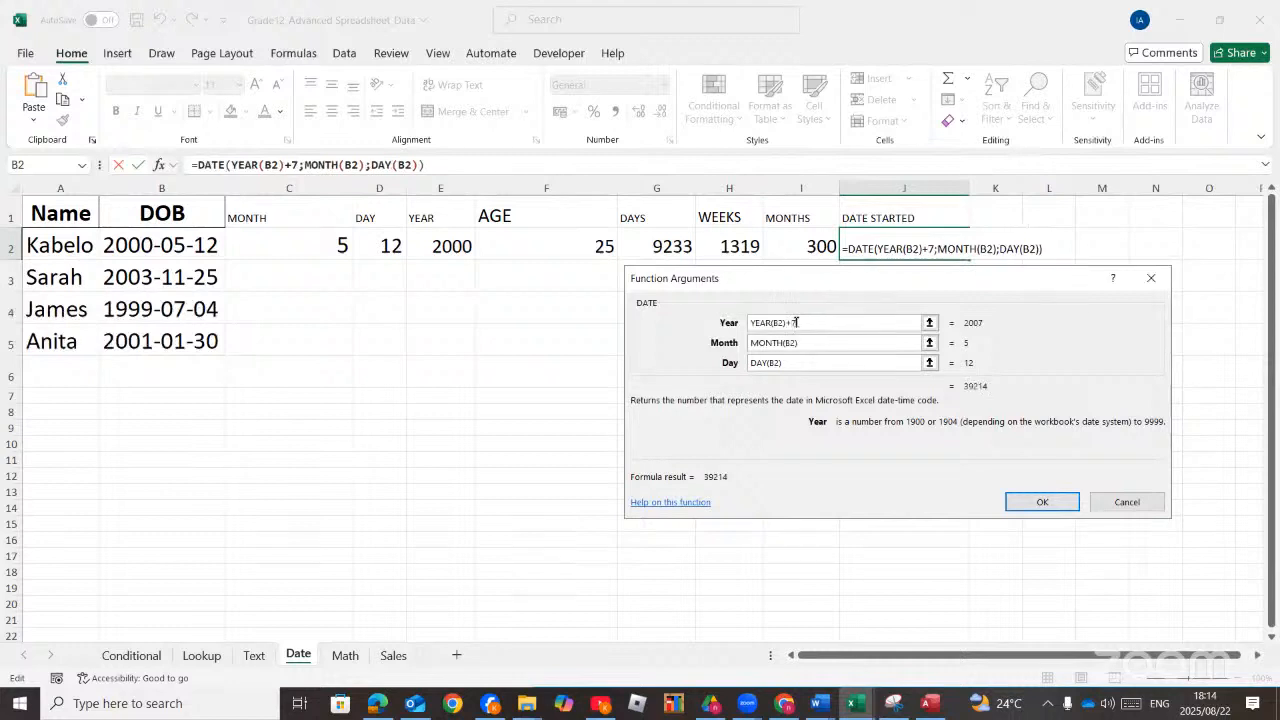
left_click(842, 337)
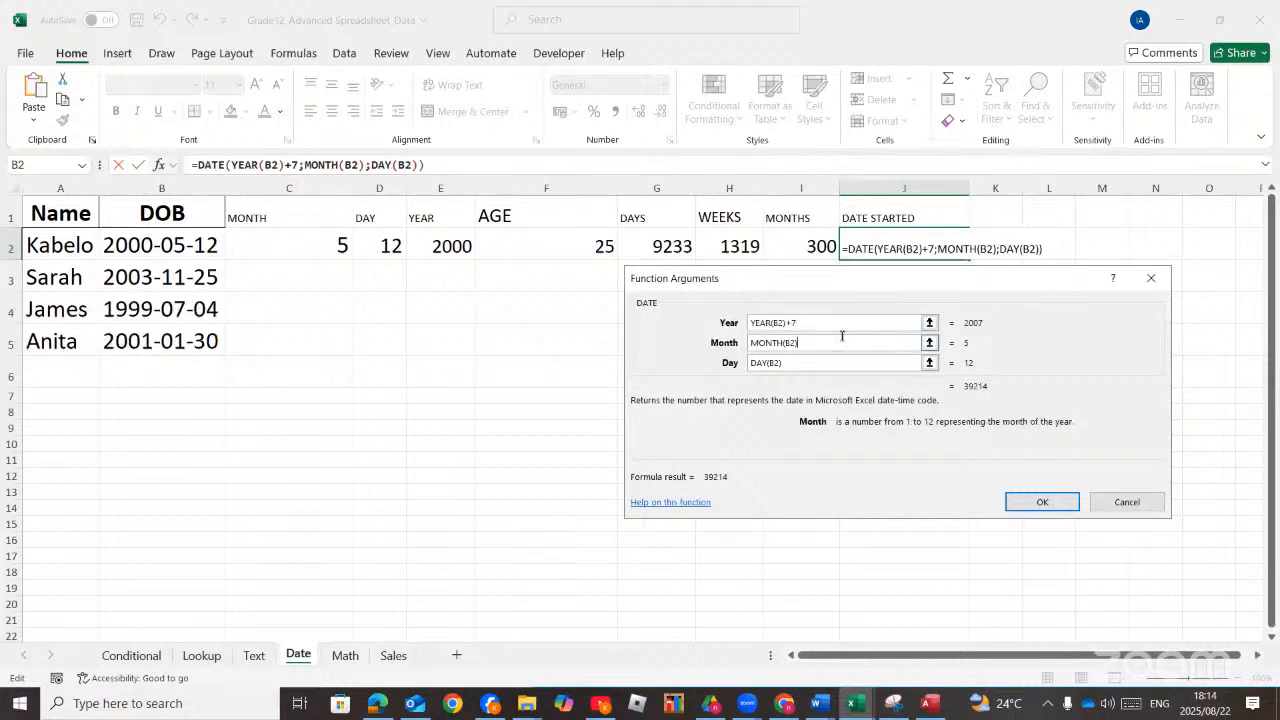
type("+2")
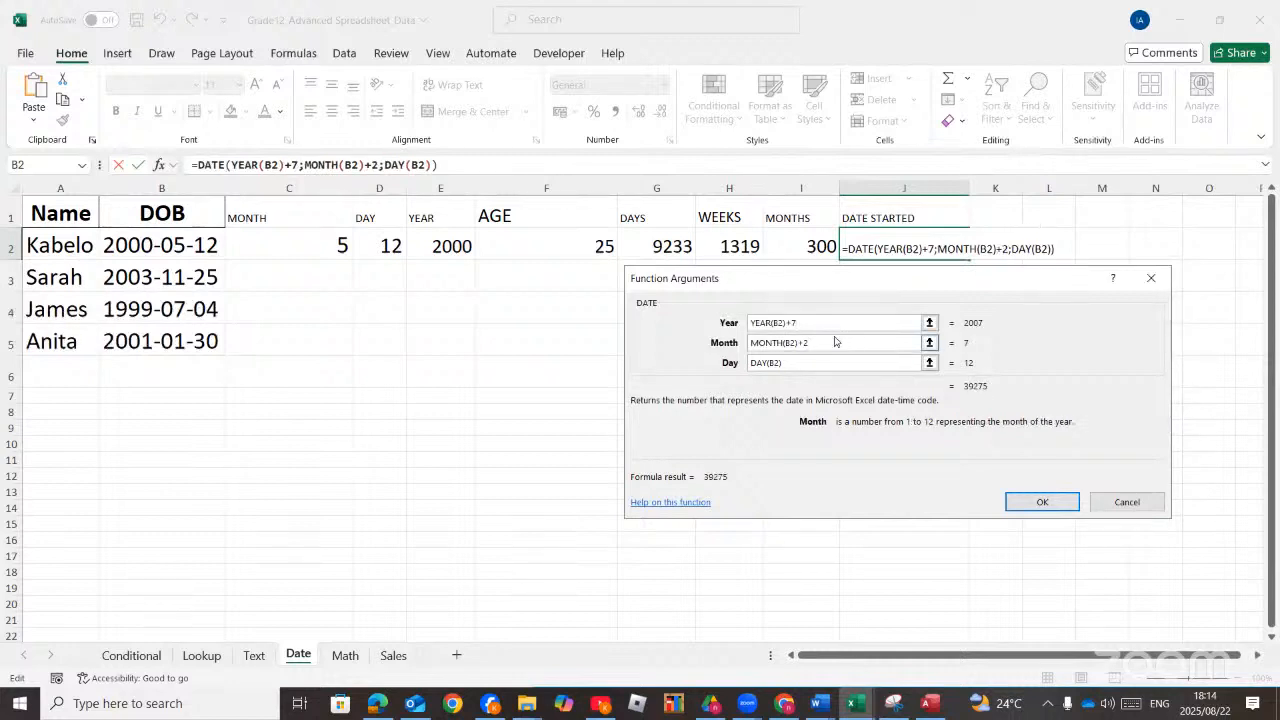
left_click(1042, 502)
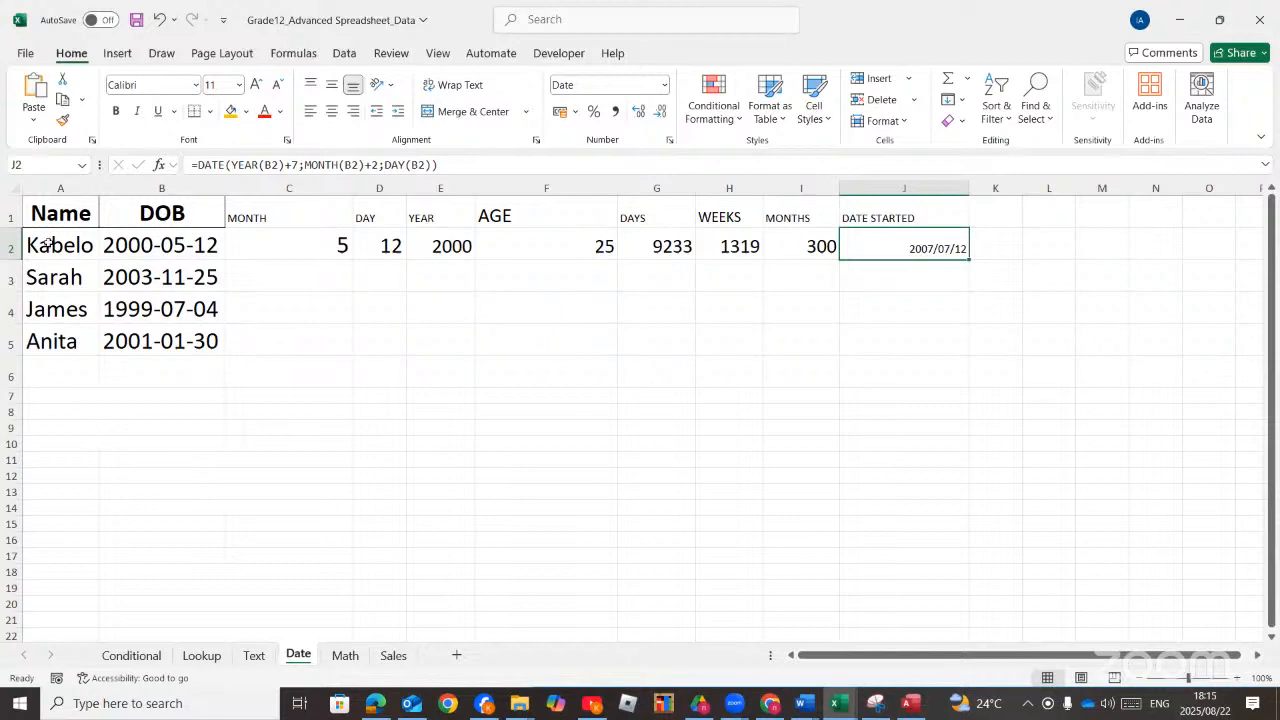
Copy the Name column A1:A5 and paste it starting at A9
left_click_drag(48, 220, 50, 342)
key("ctrl+c")
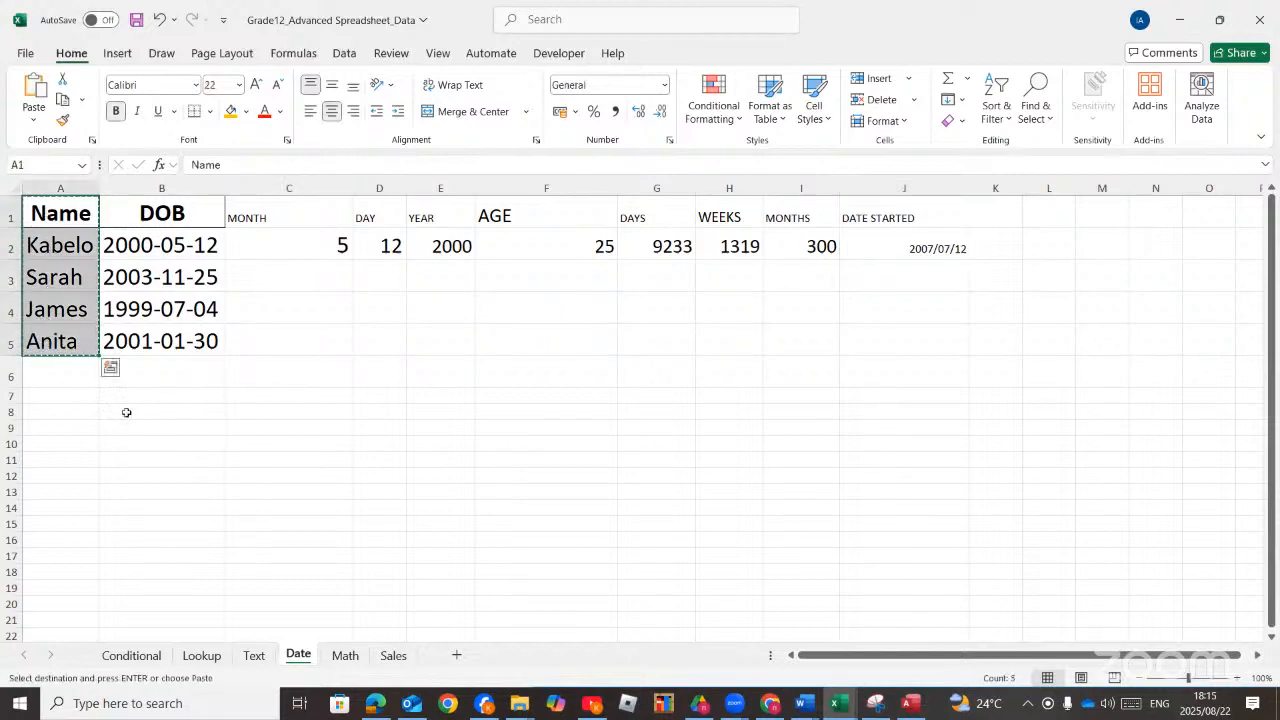
left_click(52, 427)
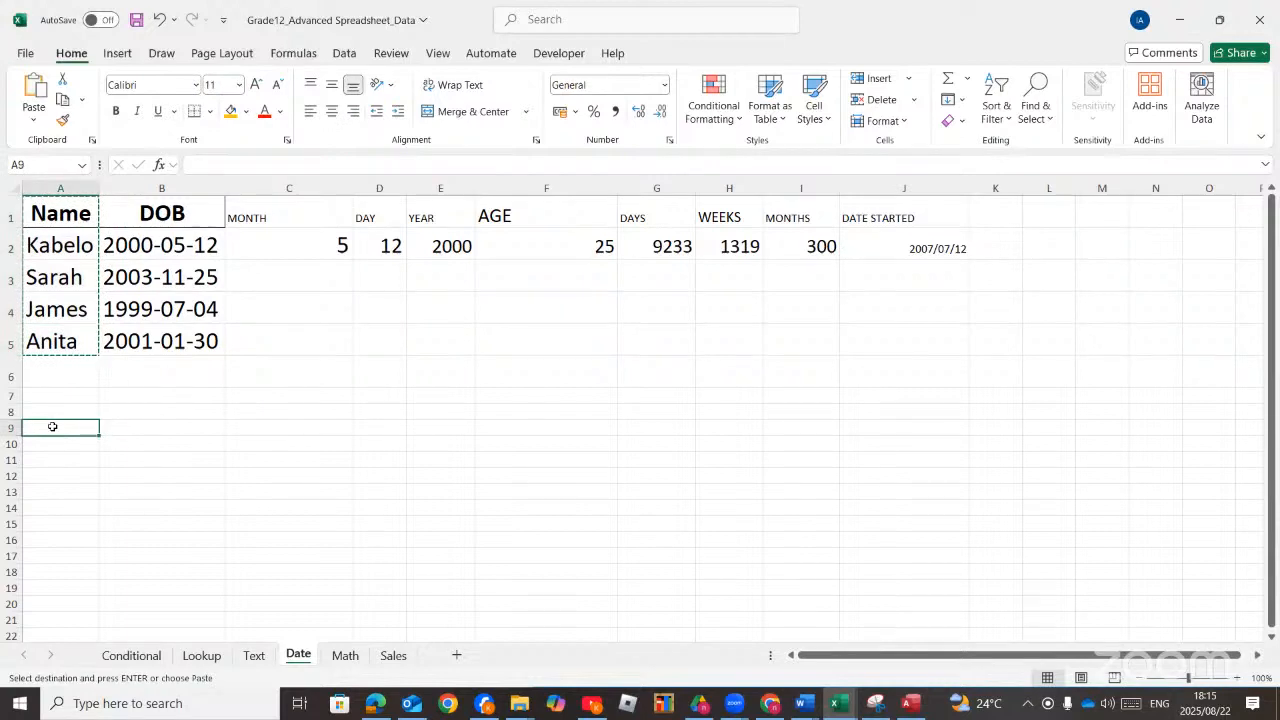
key("ctrl+v")
Enter the heading TIME IN in B9 and copy the Name heading's formatting onto it
left_click(162, 440)
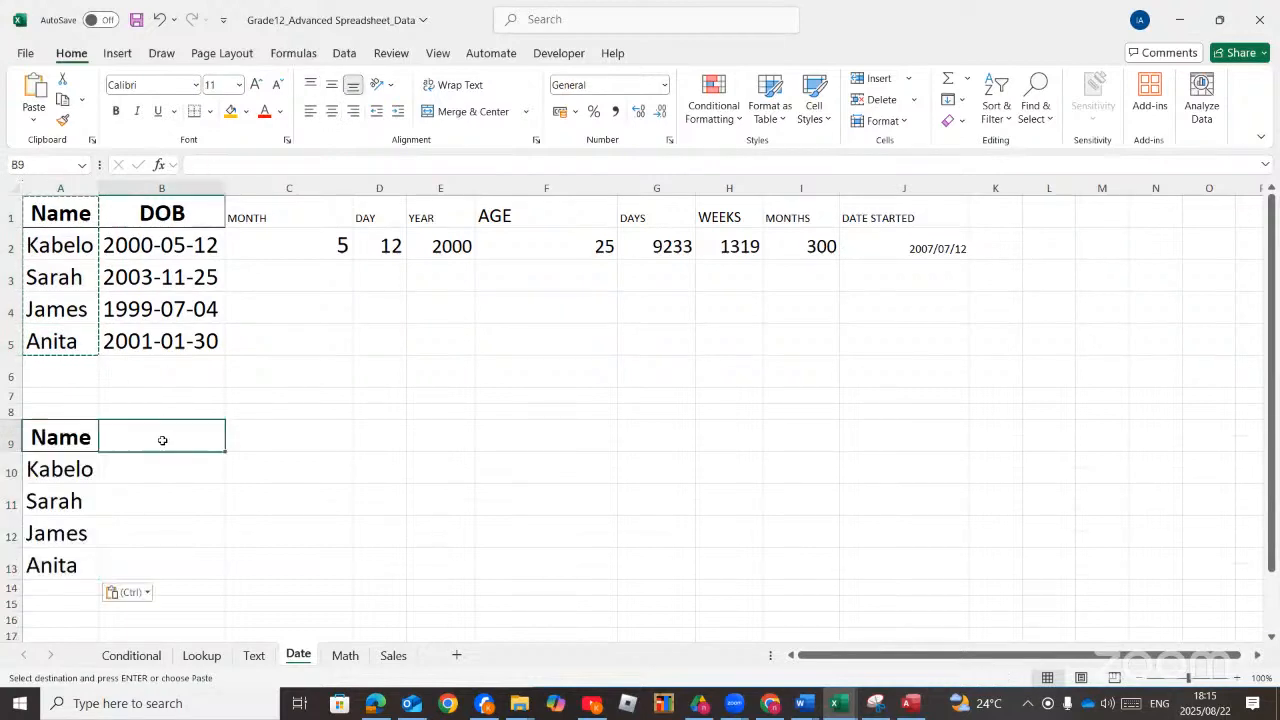
type("TIME")
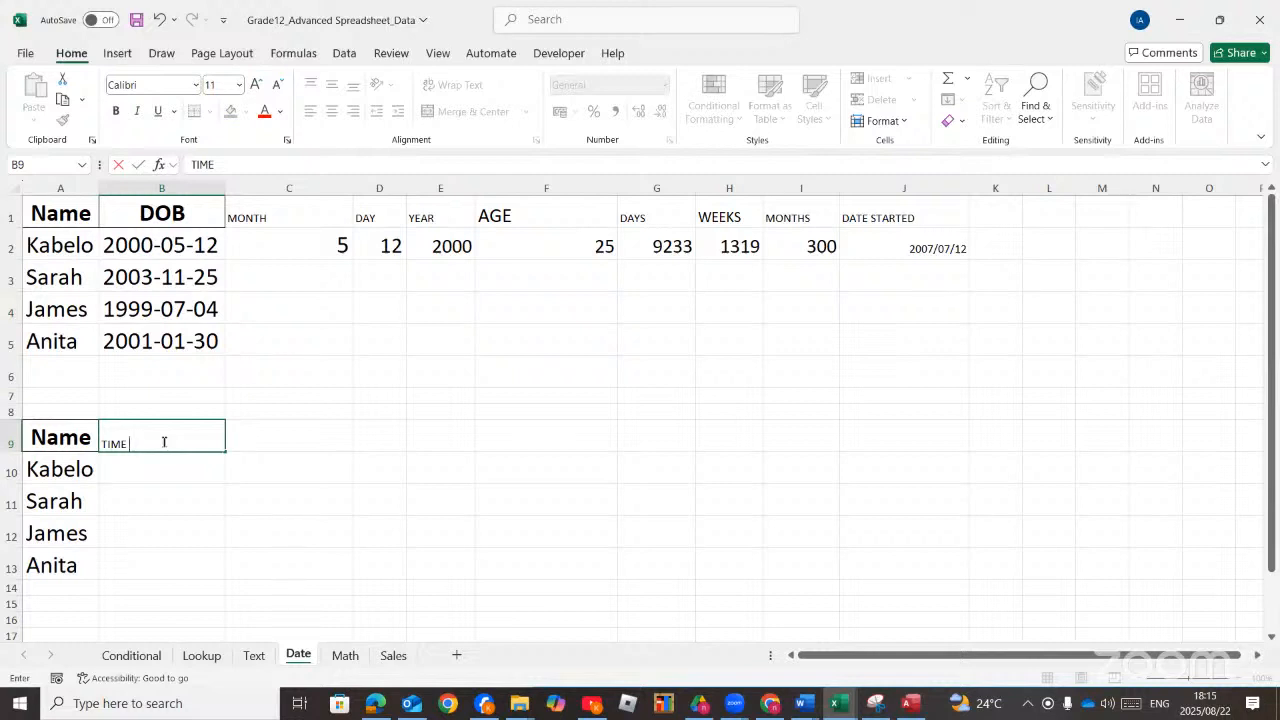
type(" IN")
left_click(130, 466)
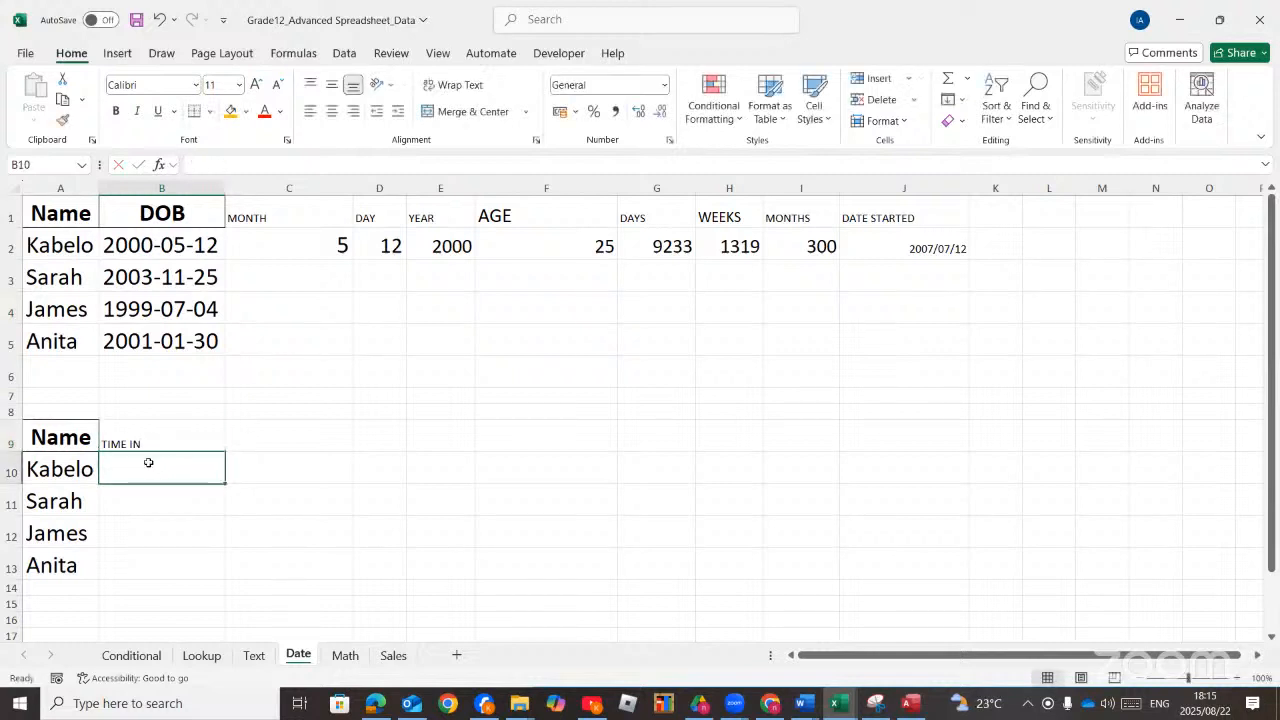
left_click(150, 432)
left_click(60, 437)
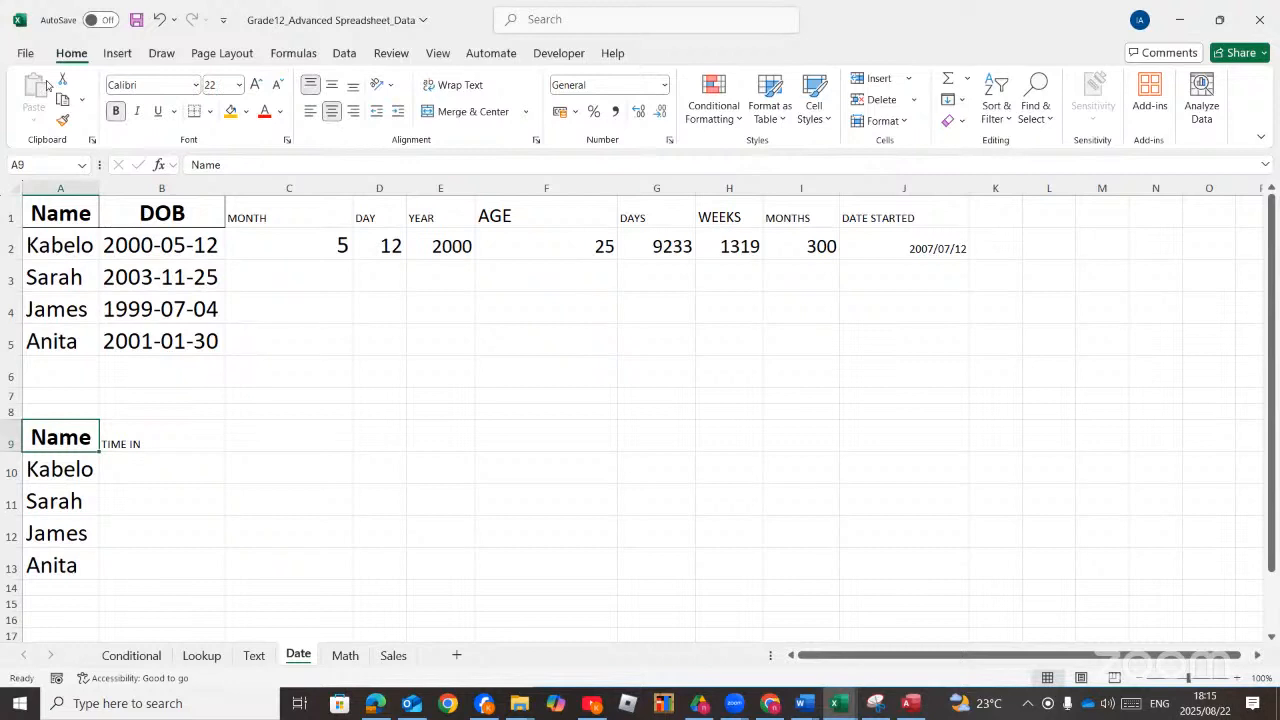
left_click(62, 121)
left_click(125, 436)
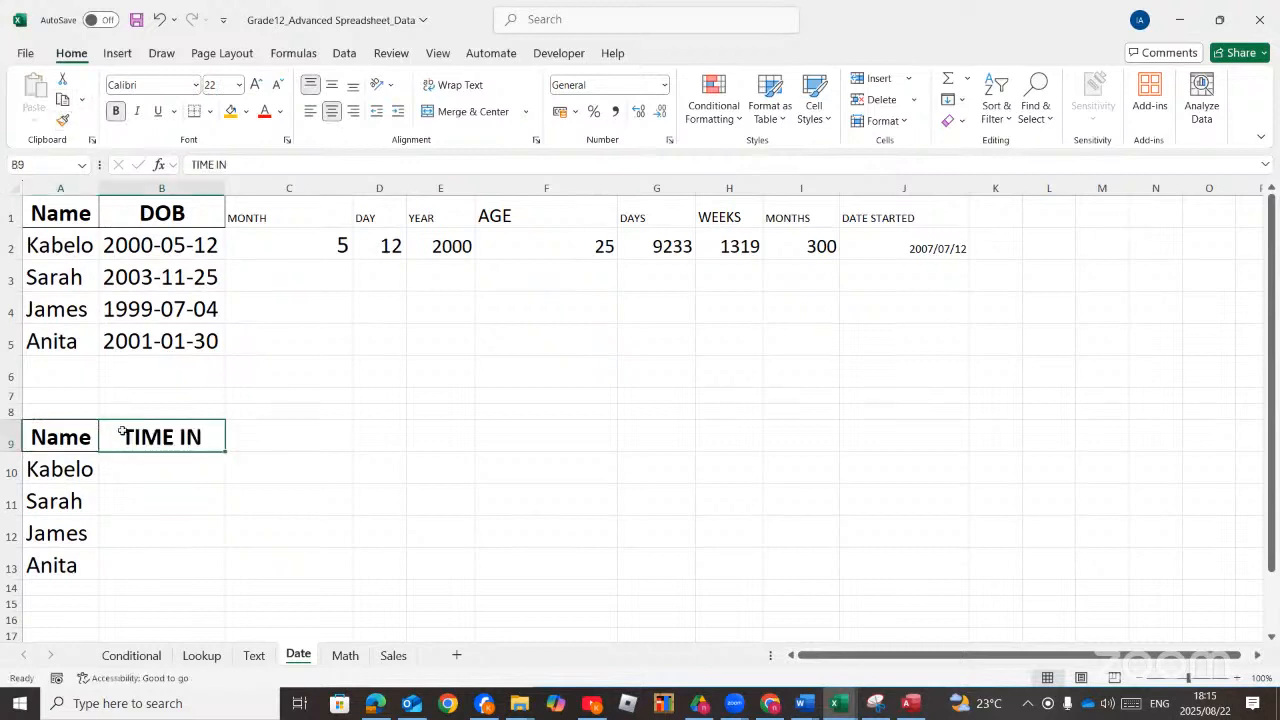
Enter the heading TIME OUT in C9 and copy the TIME IN heading's formatting onto it
left_click(282, 430)
type("TI")
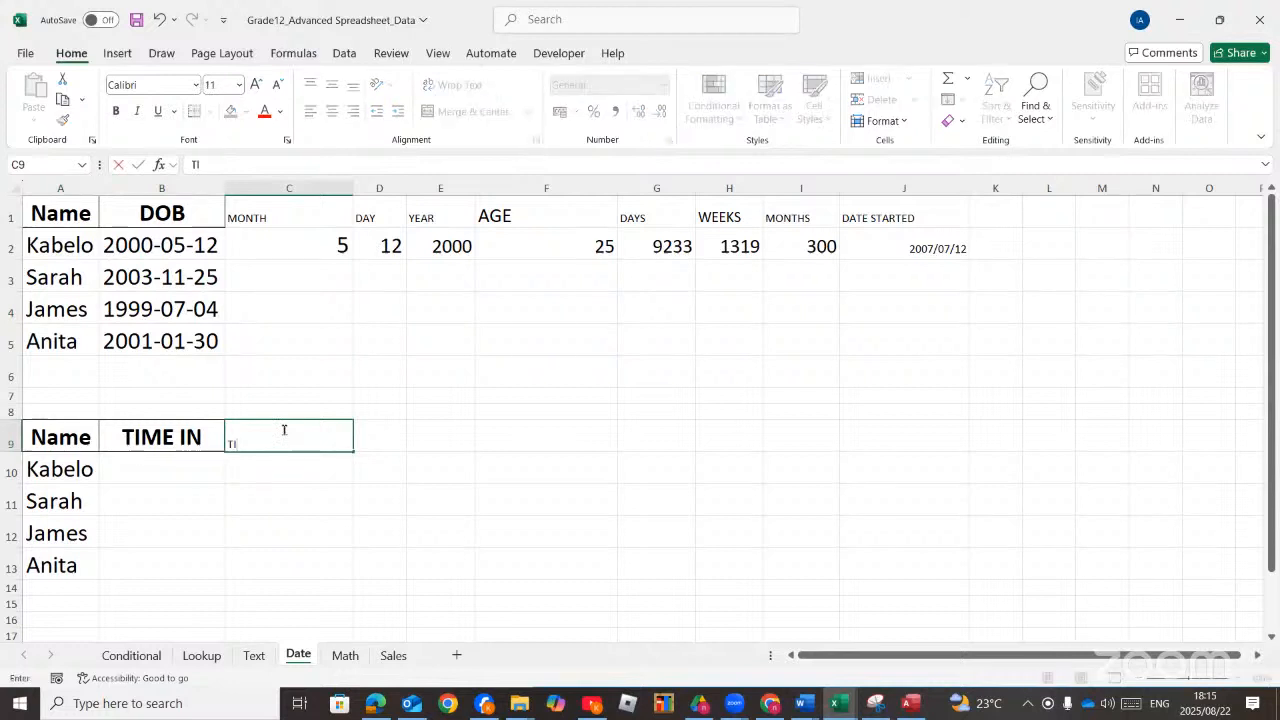
type("ME OUT")
left_click(305, 470)
left_click(186, 426)
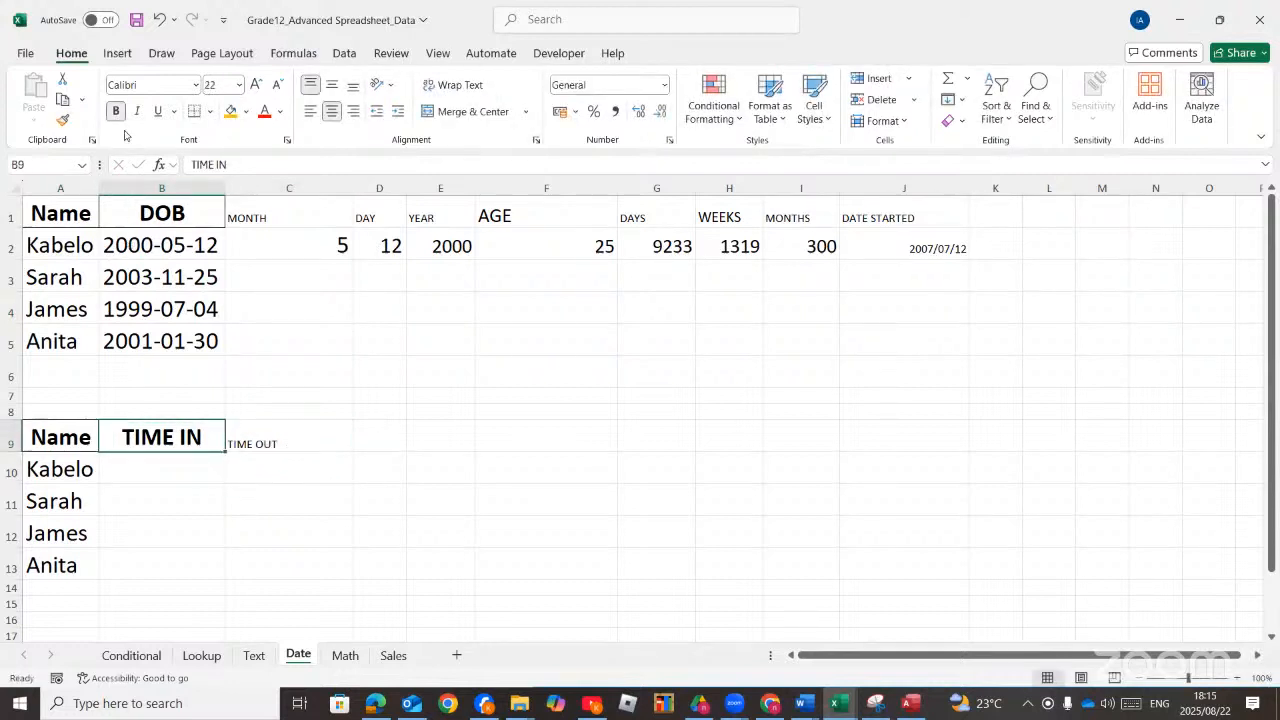
left_click(62, 120)
left_click(255, 442)
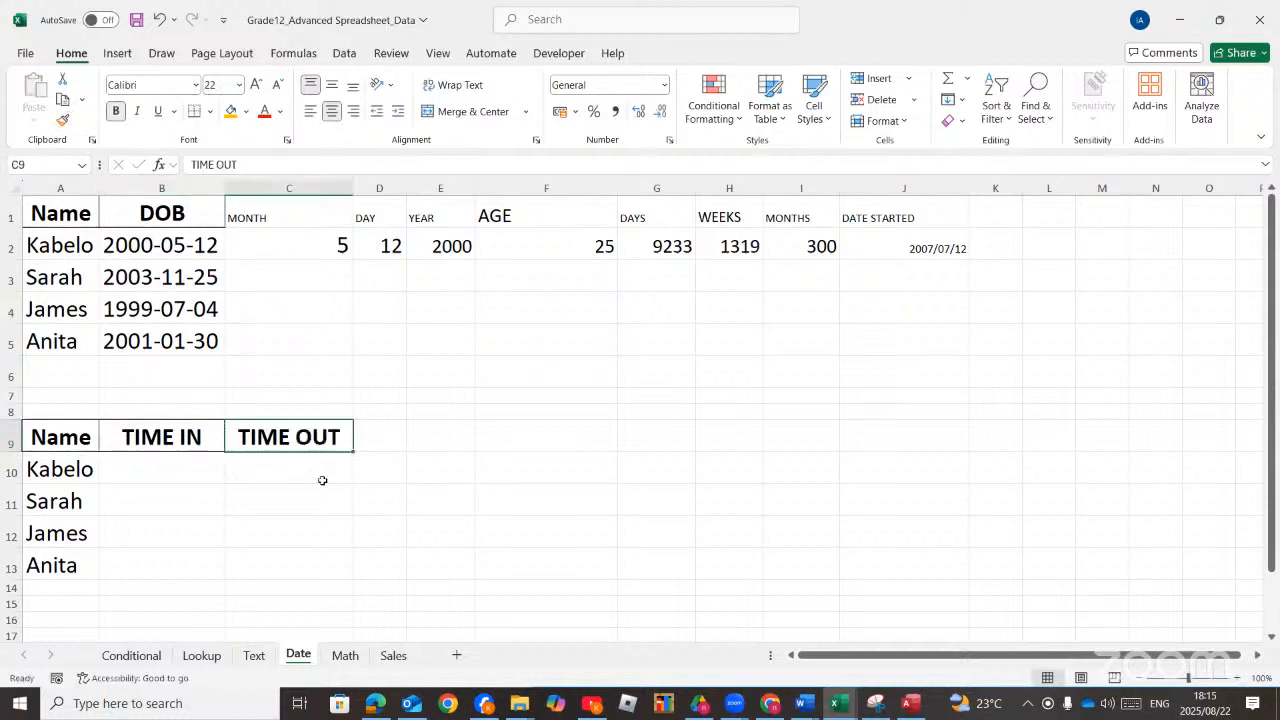
left_click(289, 490)
Enter the time 16:25 in B10 under TIME IN
left_click(148, 465)
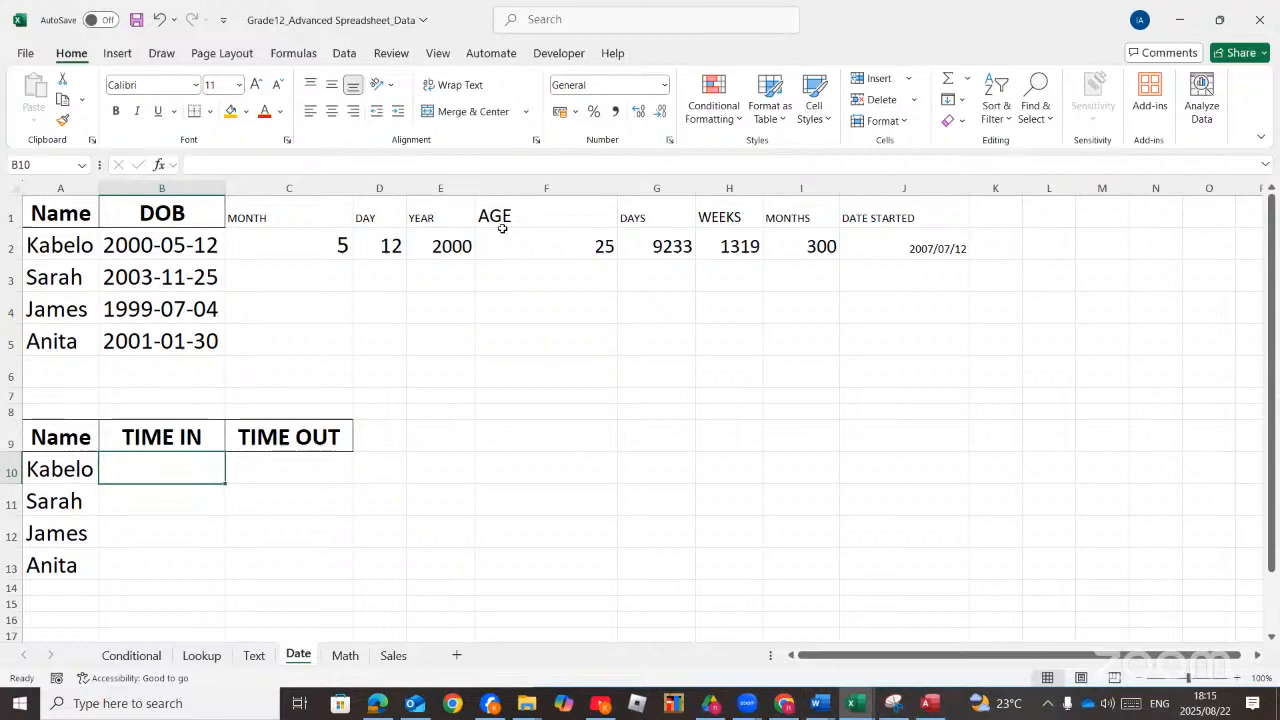
type("16H")
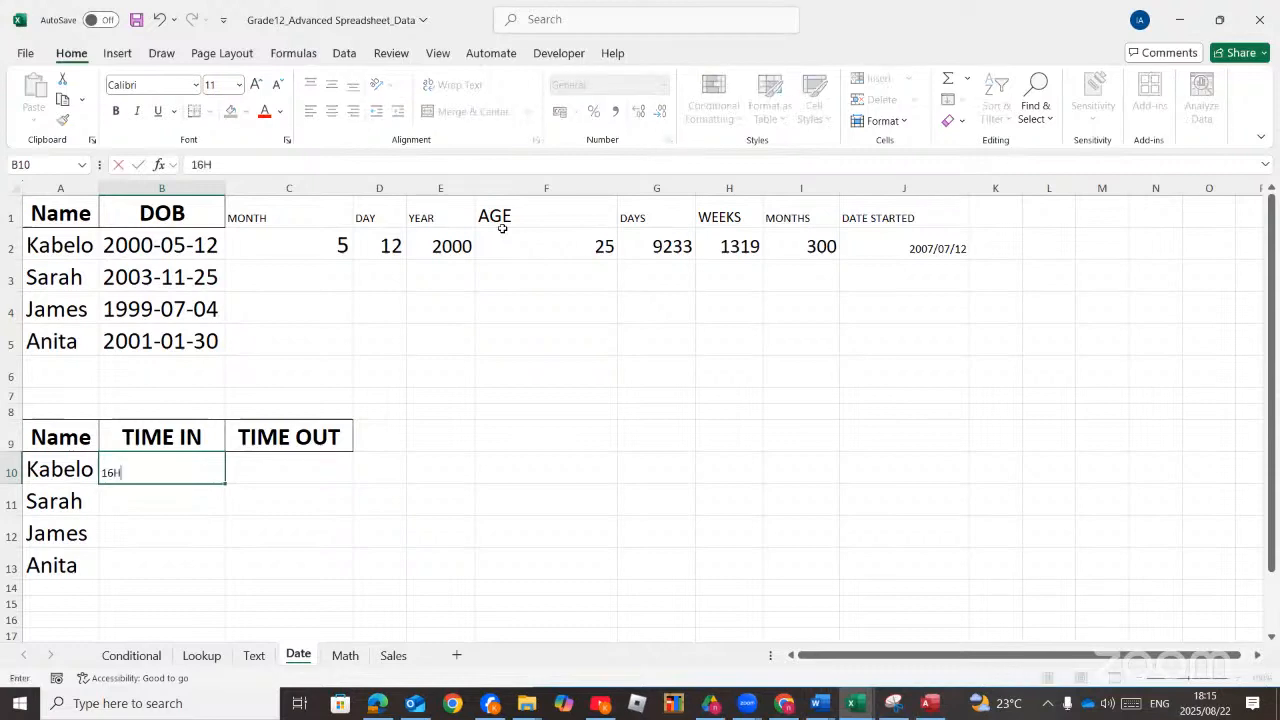
key("BackSpace")
type(":25")
key("Return")
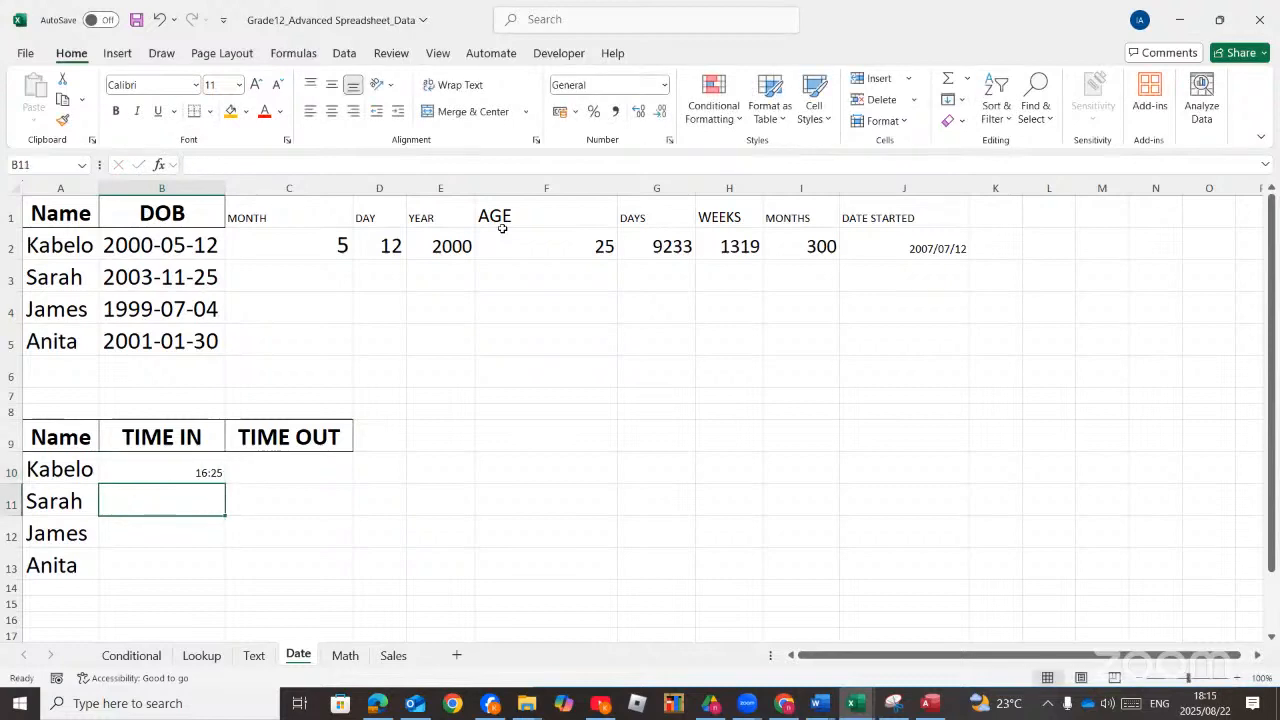
Check the number format of the time in B10 in the Format Cells dialog and keep it
left_click(203, 473)
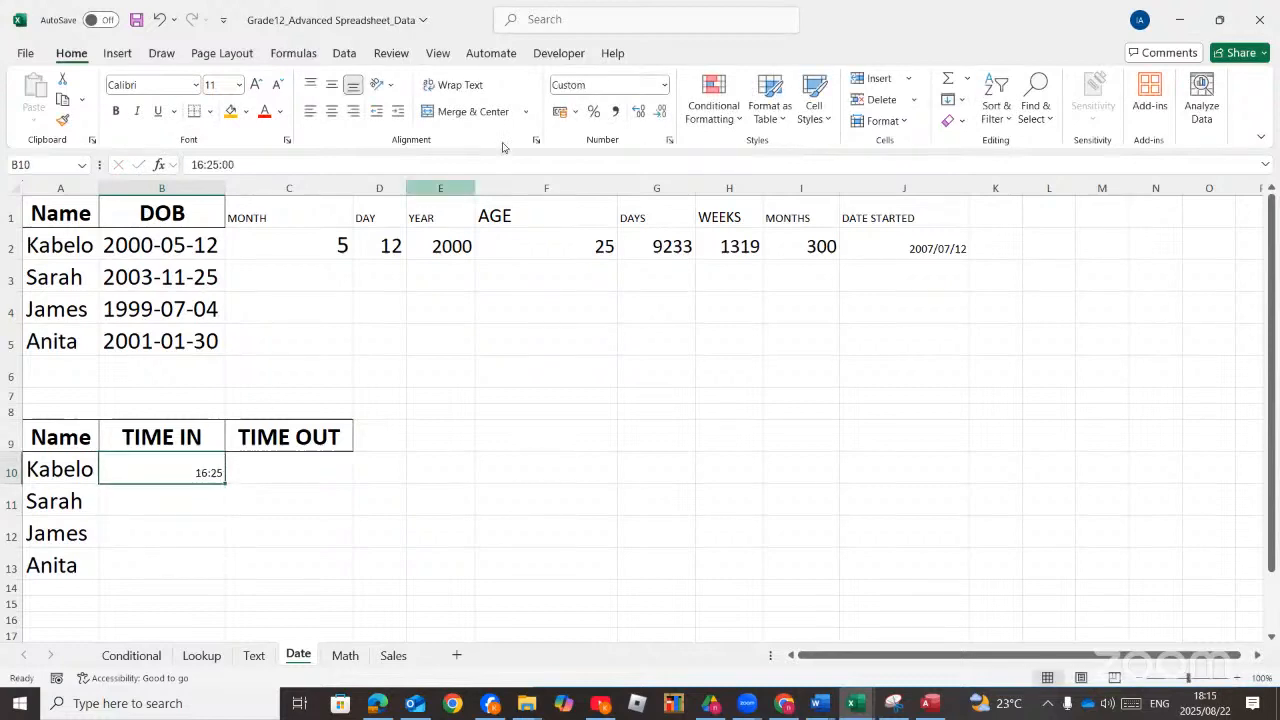
left_click(669, 141)
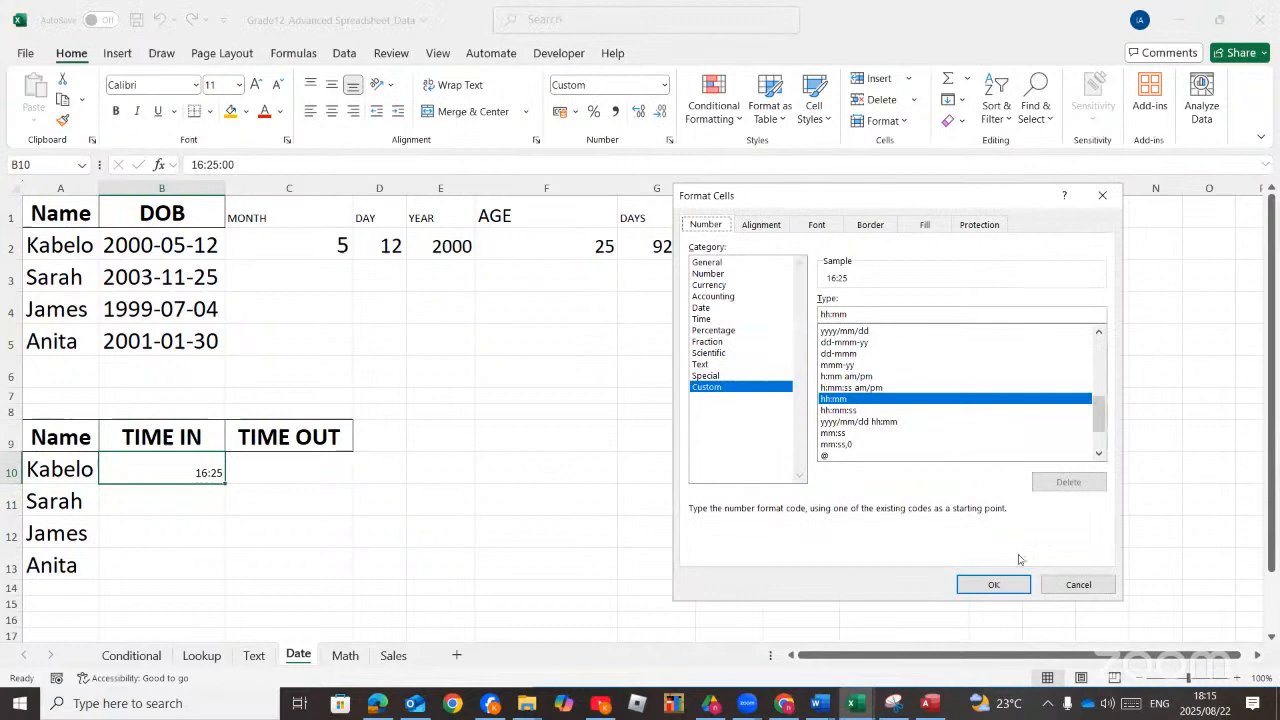
left_click(1008, 586)
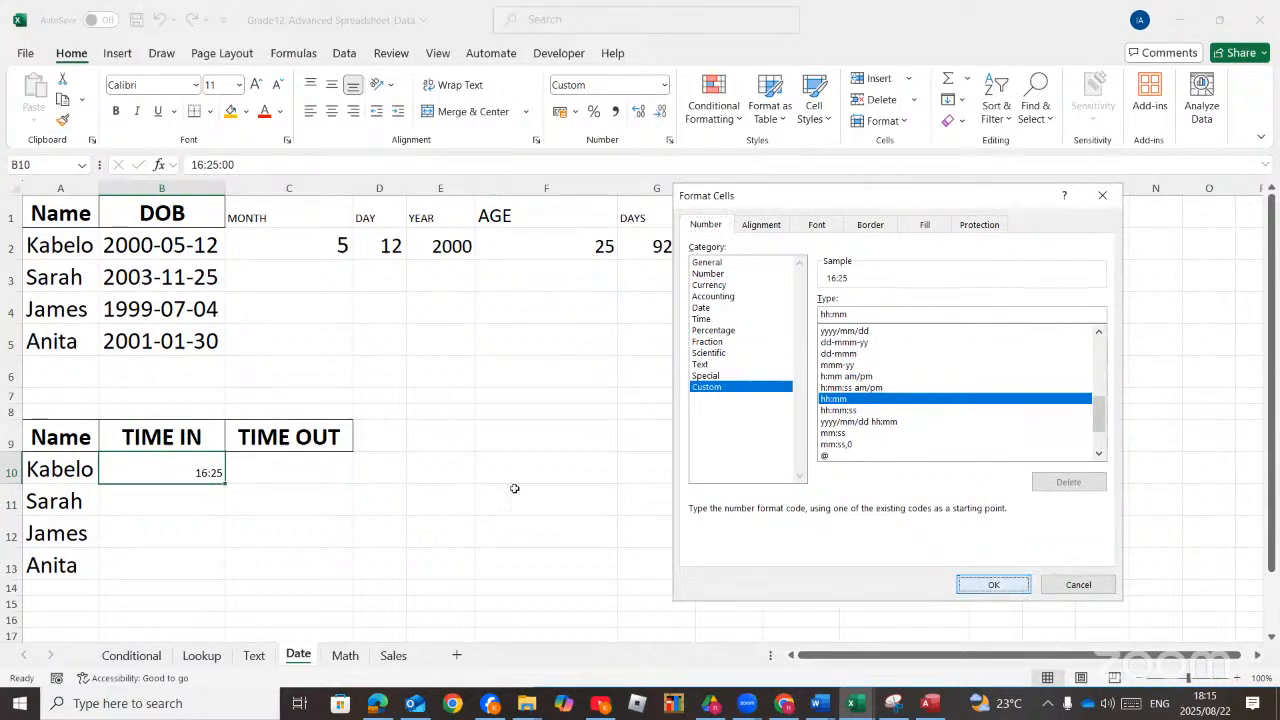
left_click(178, 498)
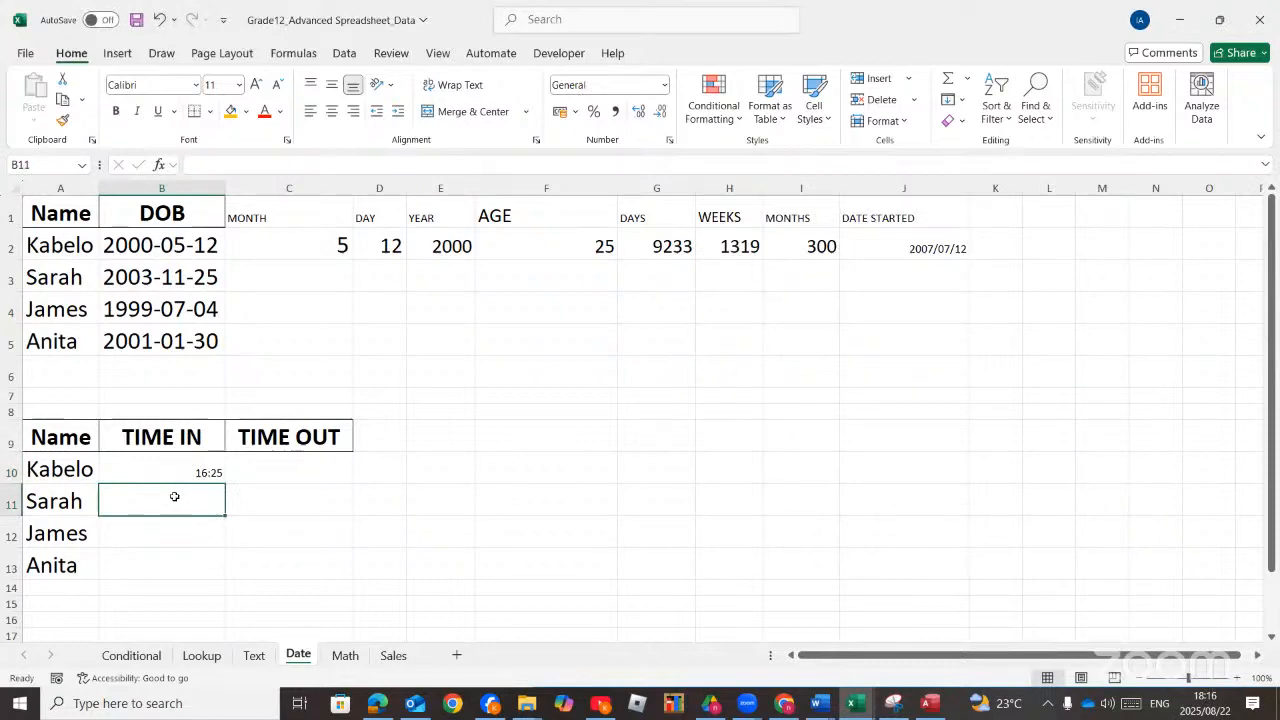
Change the TIME IN value in B10 to 06:25 and enter 07:45 in B11
left_click(198, 164)
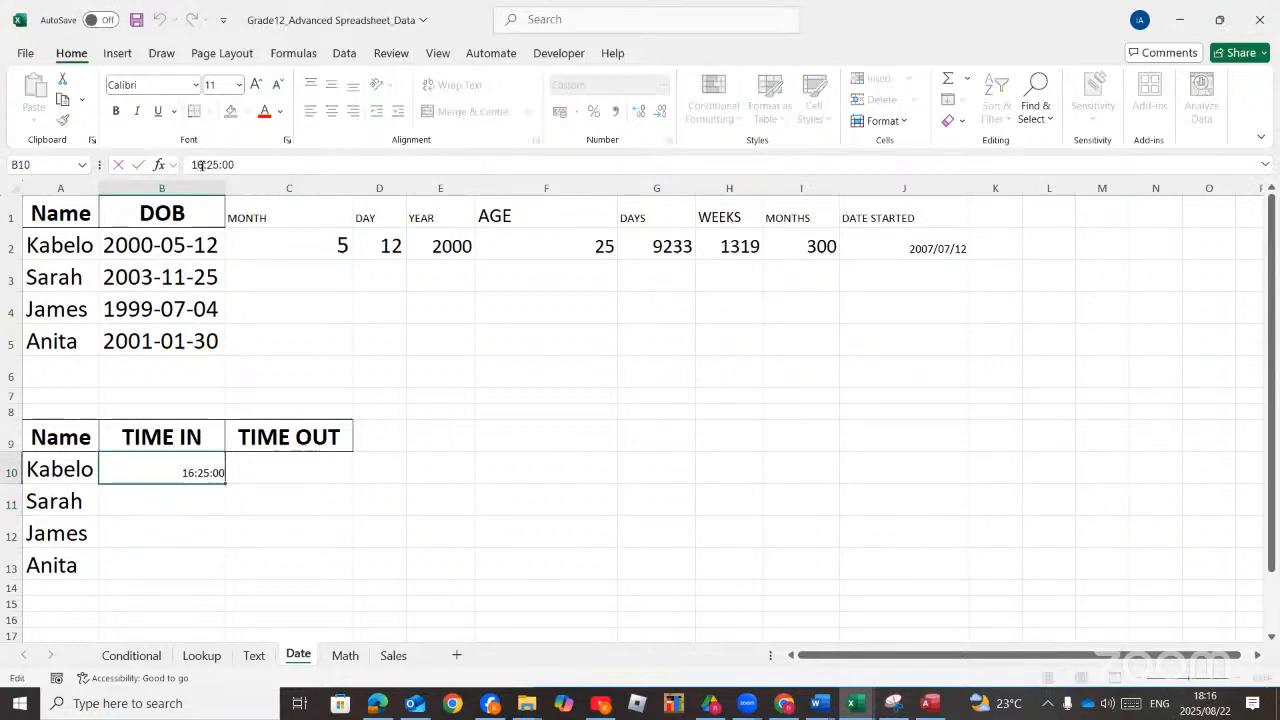
key("BackSpace")
type("0")
key("Return")
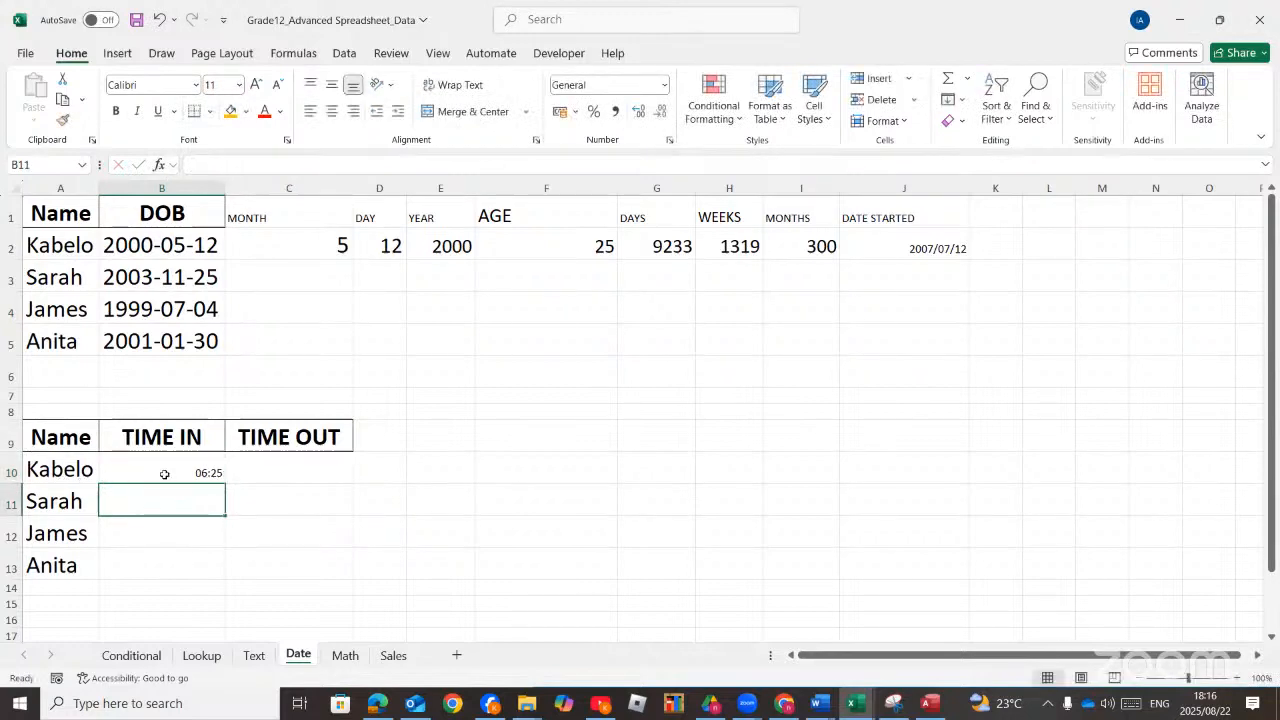
type("07:")
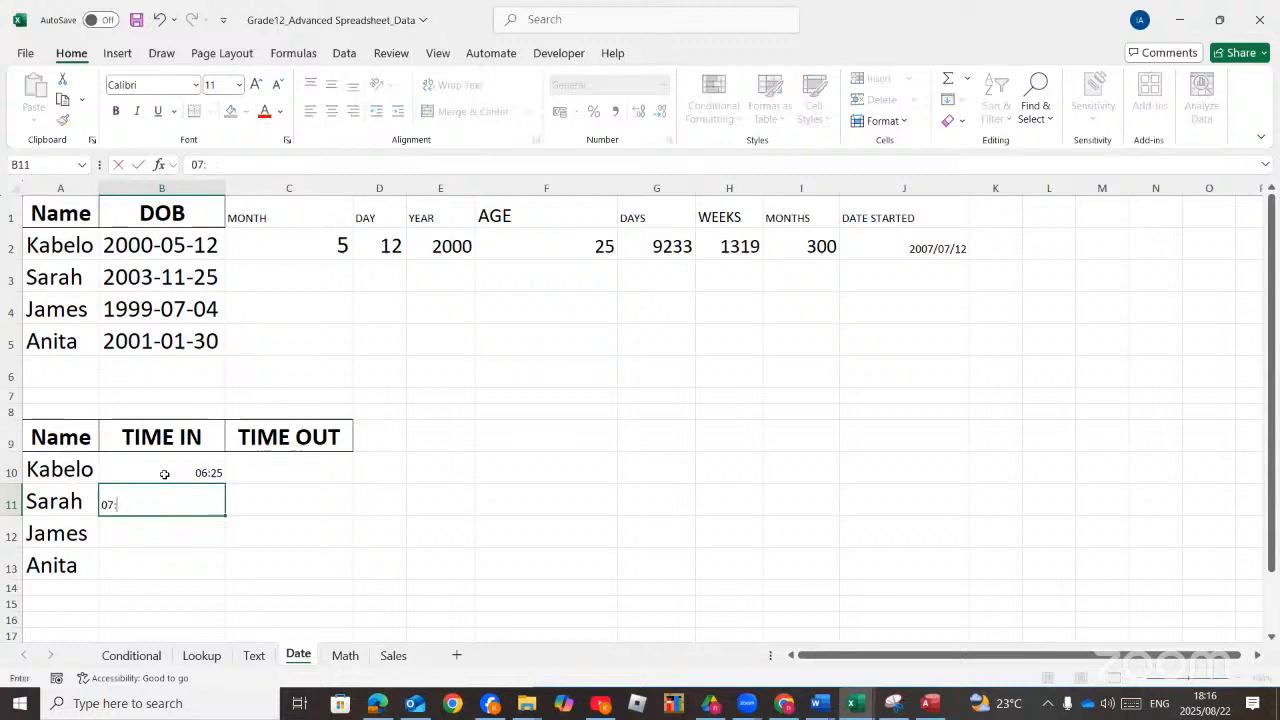
type("45")
key("Return")
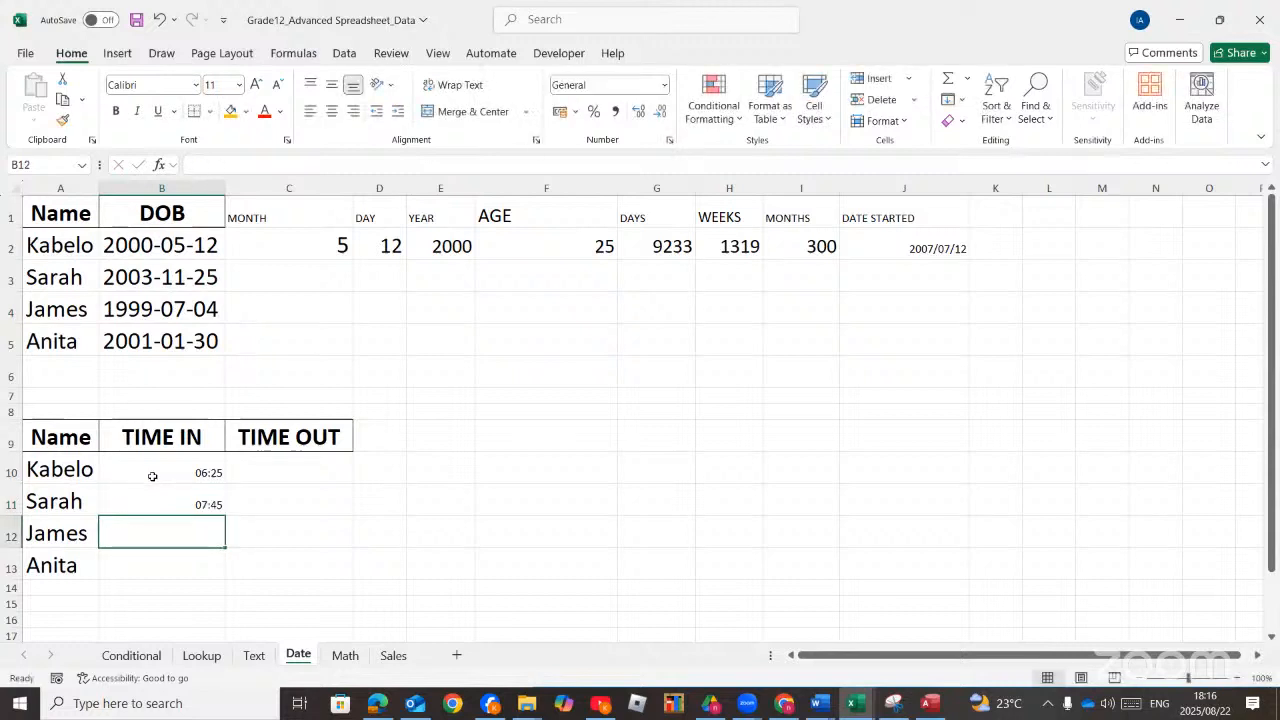
Increase the font size of the time cells B10:C13 to 24
left_click(270, 474)
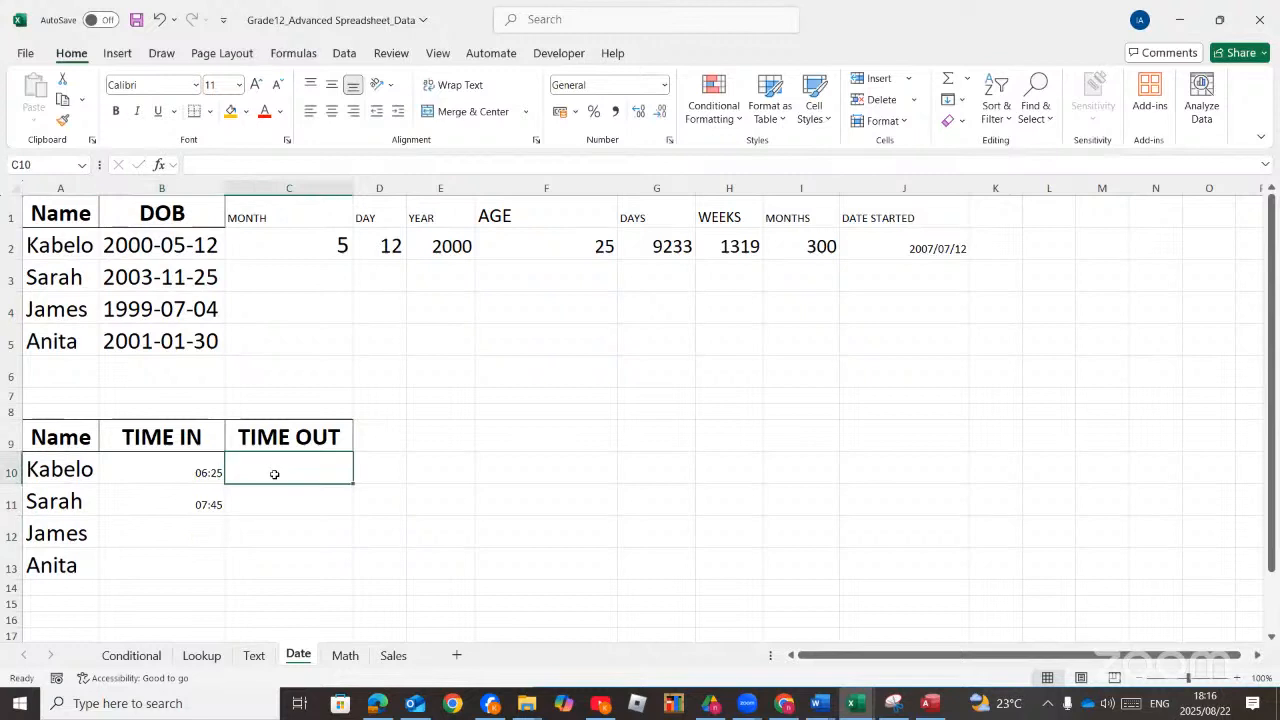
left_click_drag(145, 477, 283, 577)
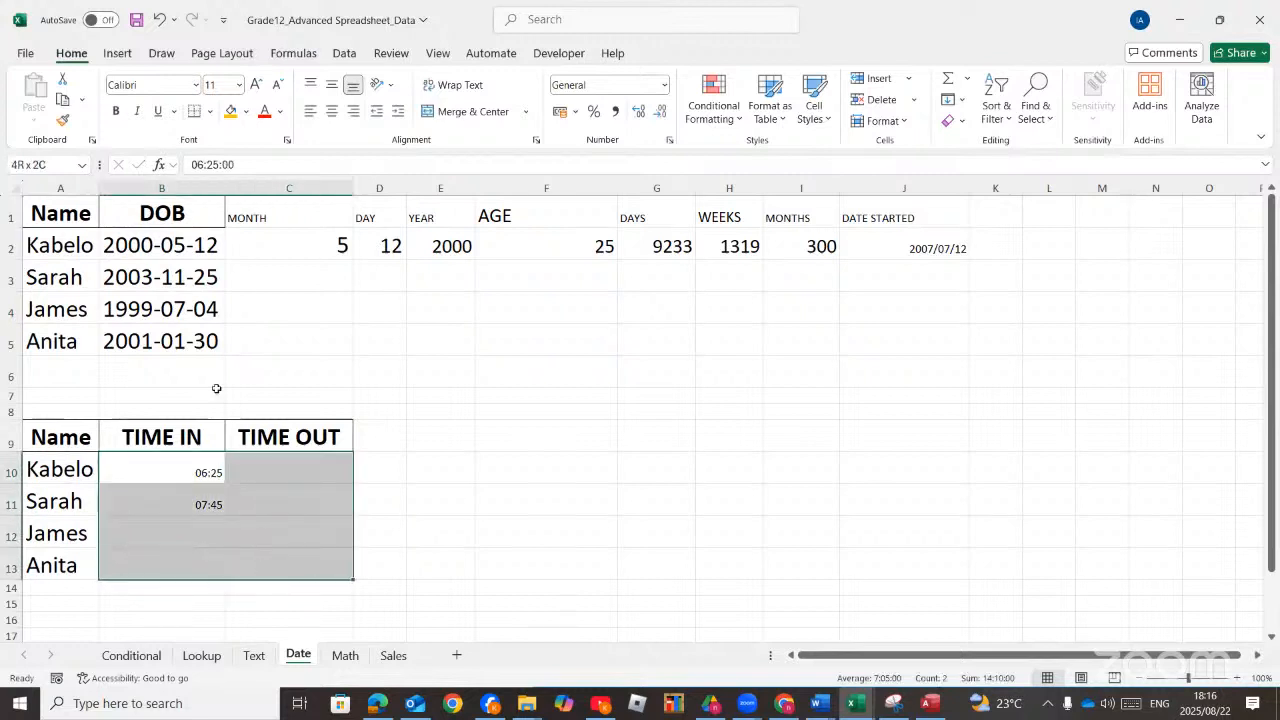
left_click(256, 84)
left_click(256, 84)
left_click(256, 84)
left_click(256, 84)
left_click(256, 84)
left_click(256, 84)
left_click(256, 84)
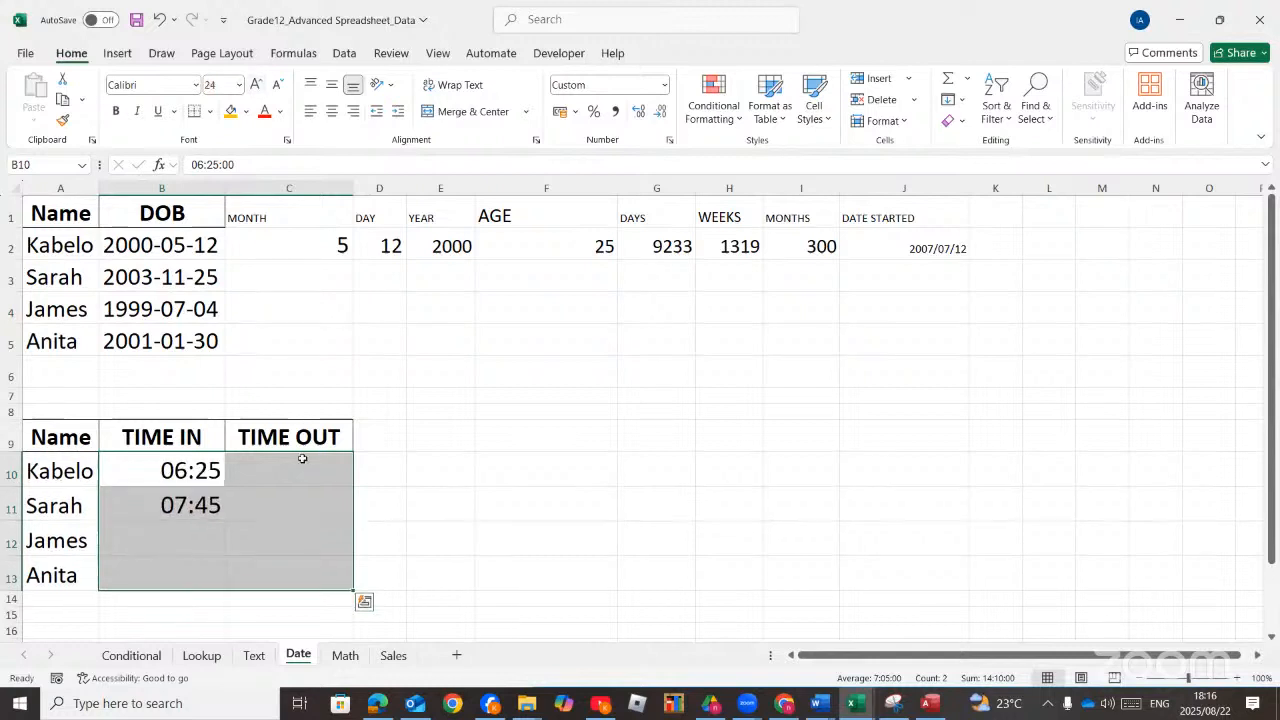
Enter the time 15:30 in C10 under TIME OUT
left_click(287, 471)
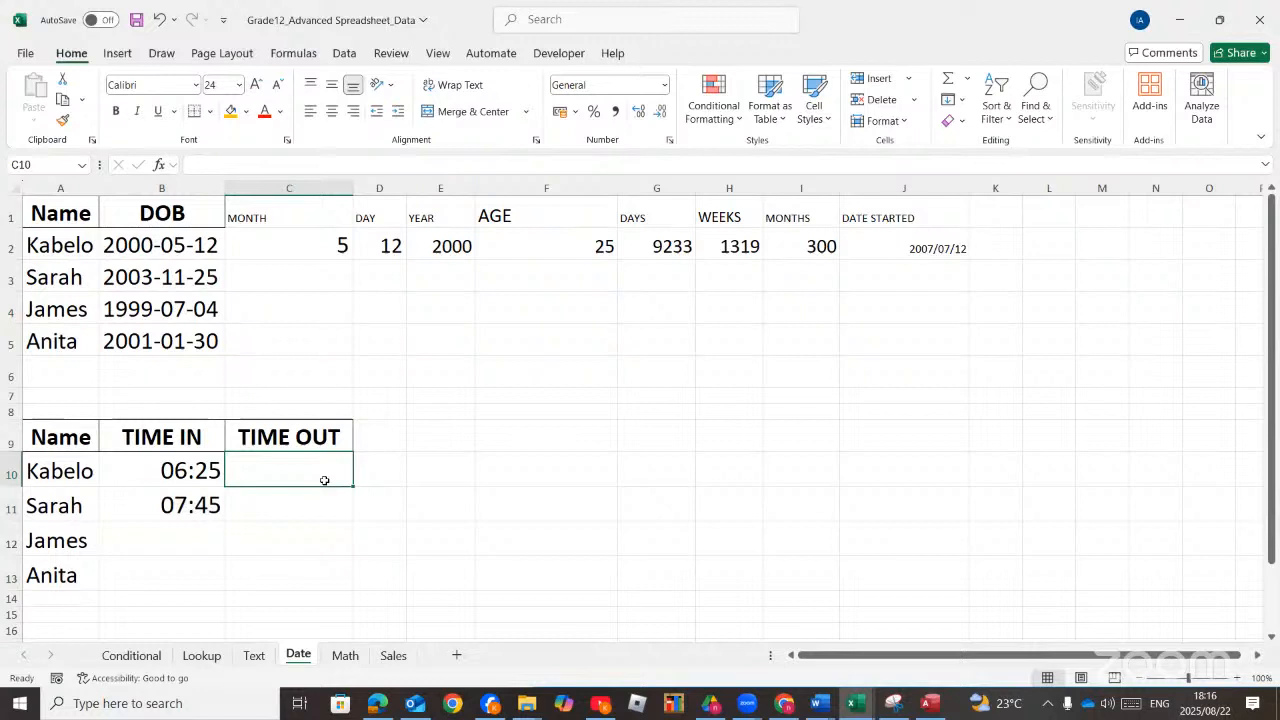
type("15")
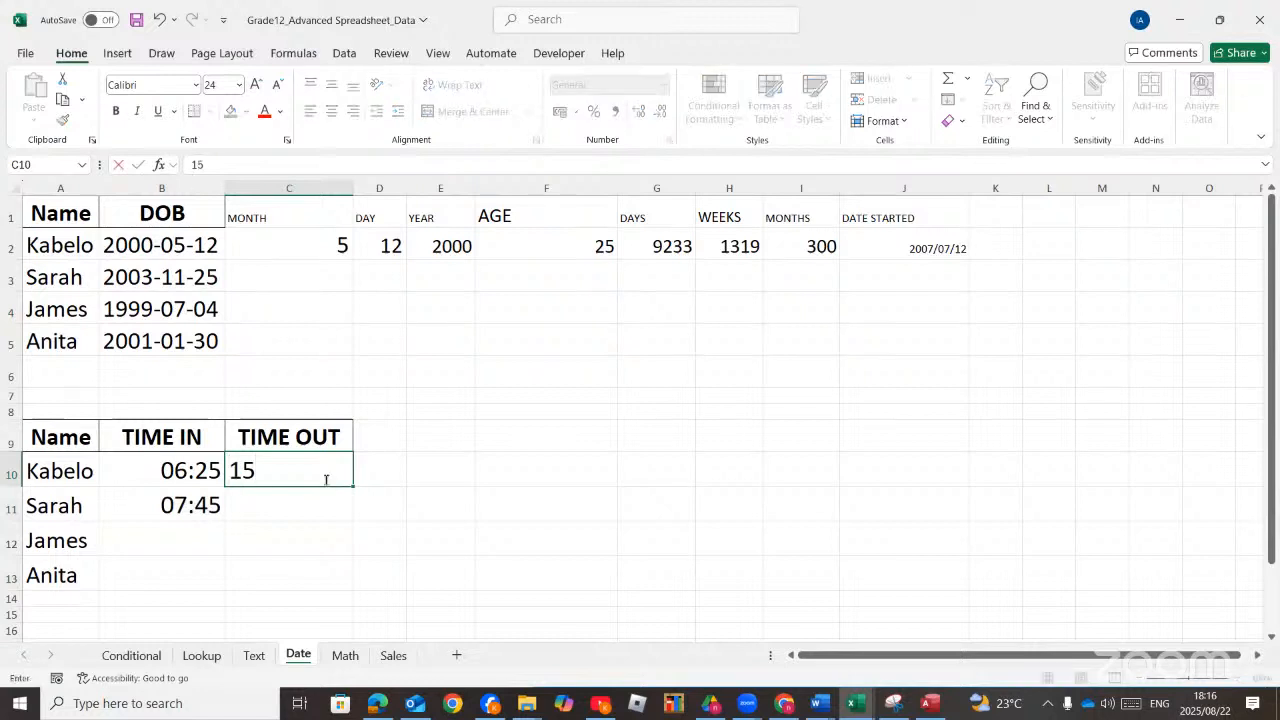
type(":30")
left_click(310, 507)
Add an HOUR heading in E9 and extract the hour of the TIME IN value with =HOUR(B10) in E10
left_click(386, 432)
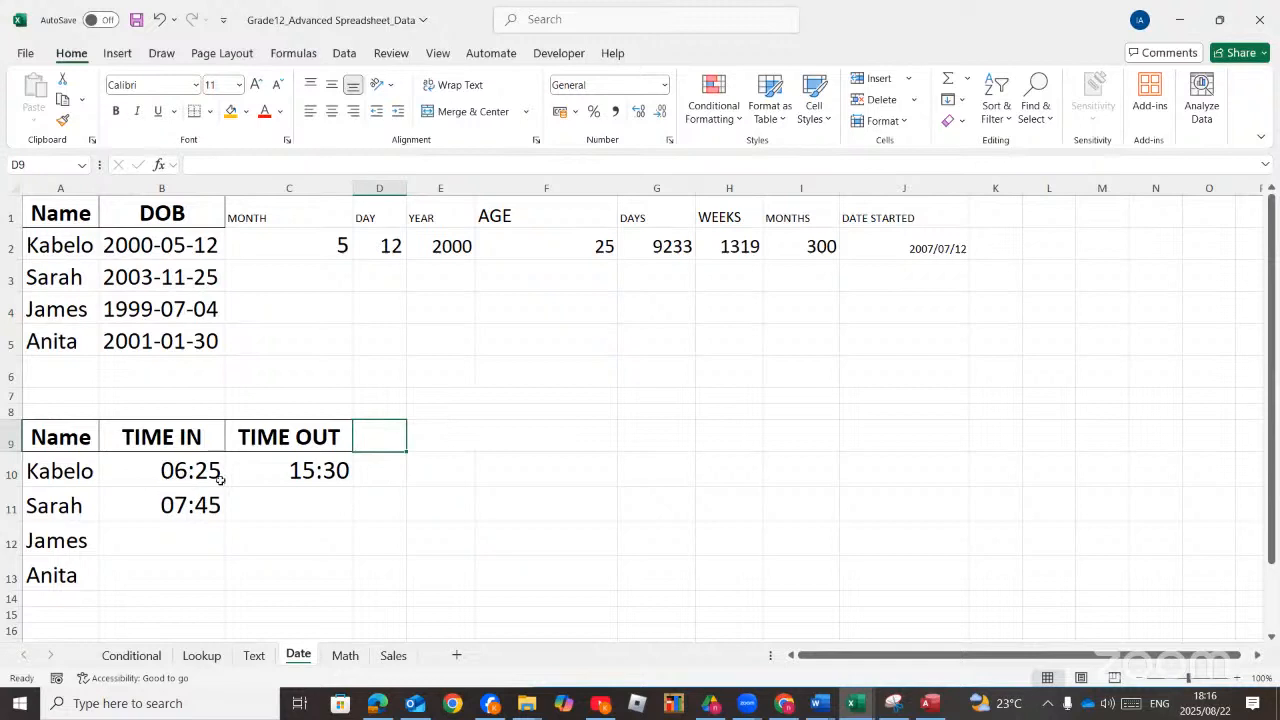
left_click(426, 437)
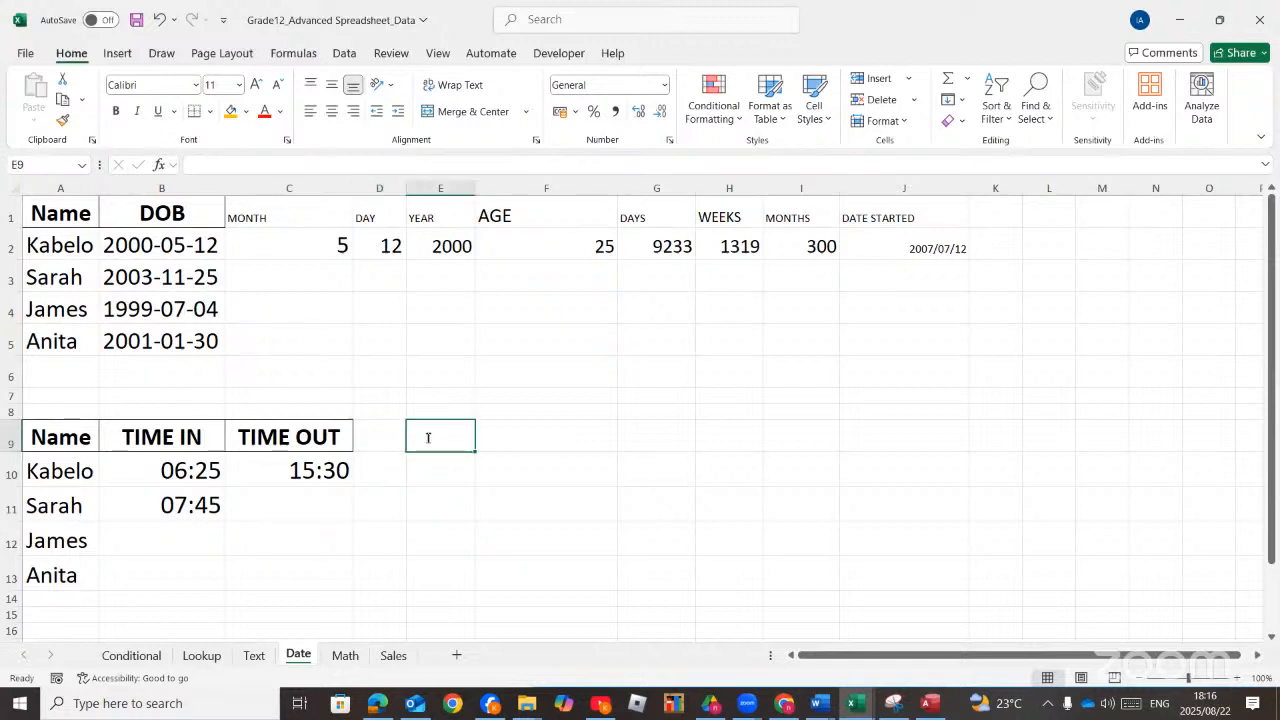
type("HOUR")
left_click(431, 471)
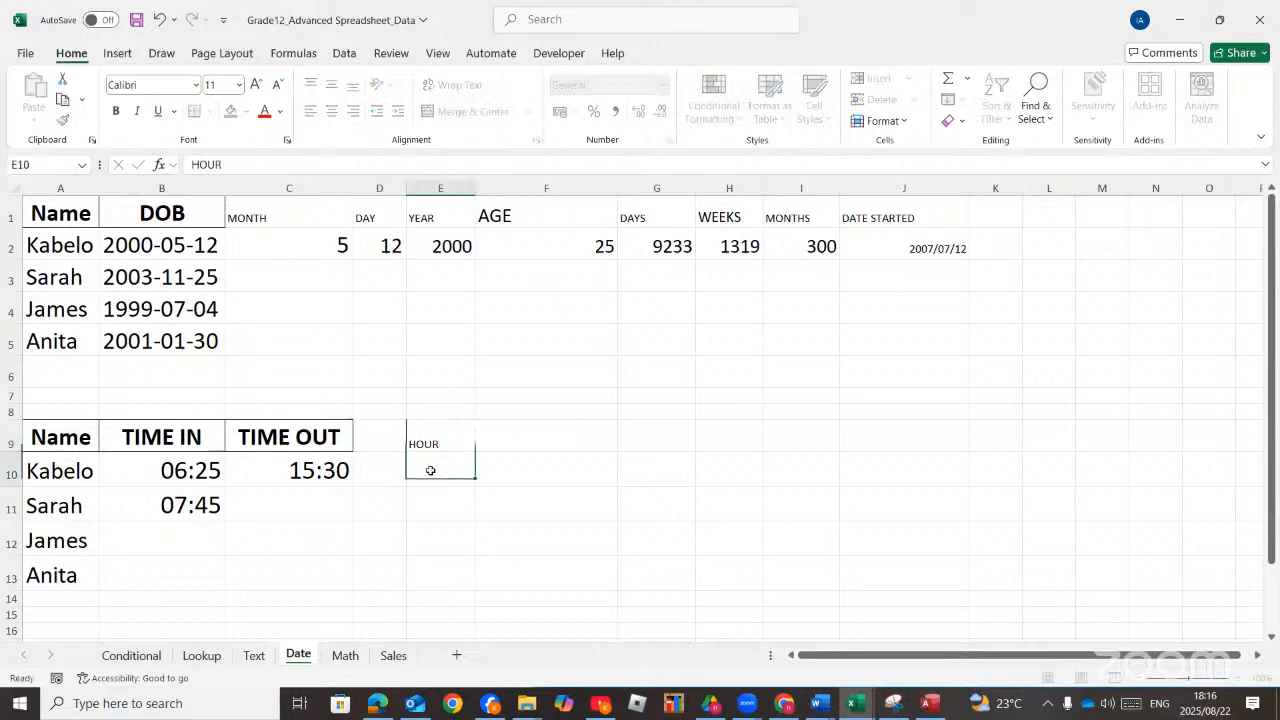
type("=HO")
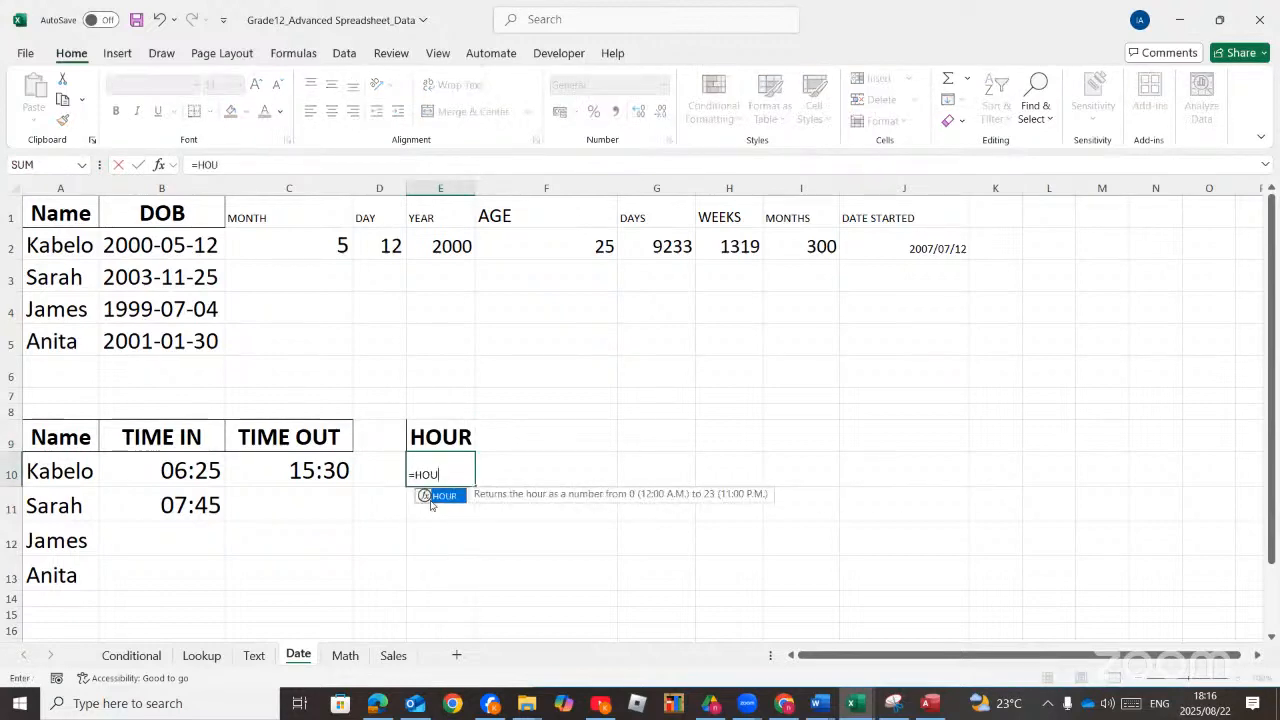
double_click(440, 496)
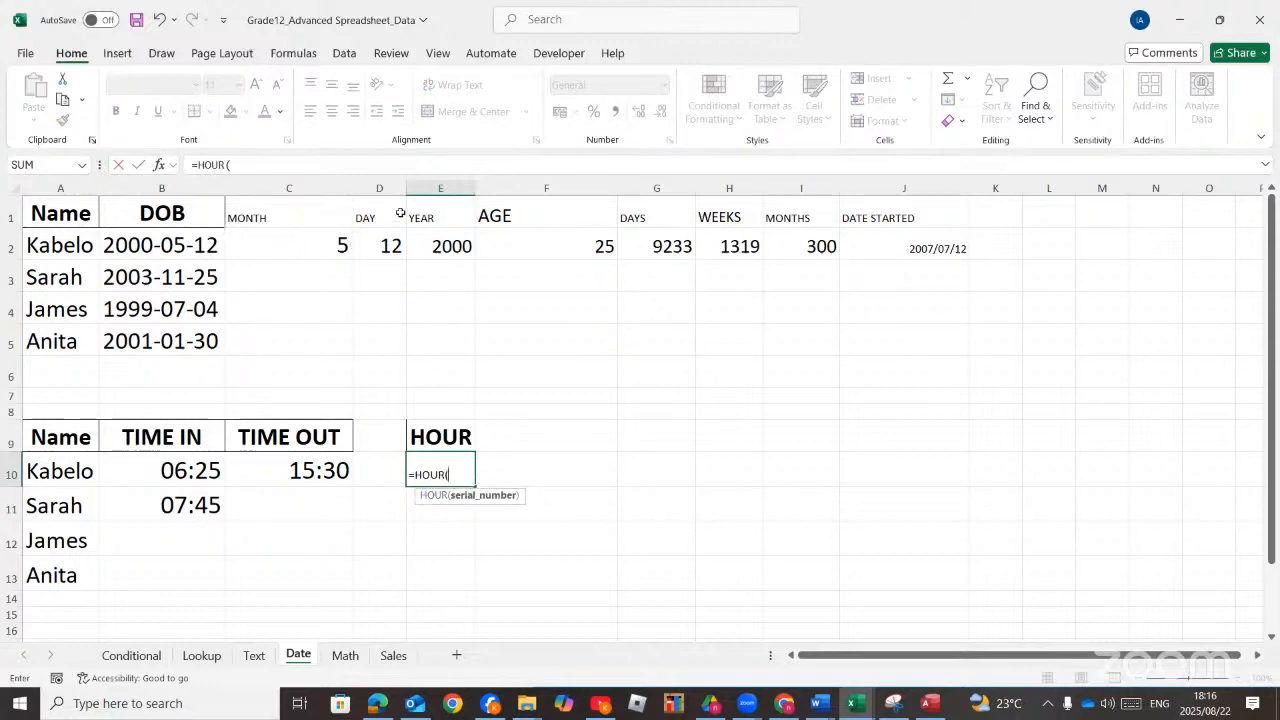
left_click(195, 471)
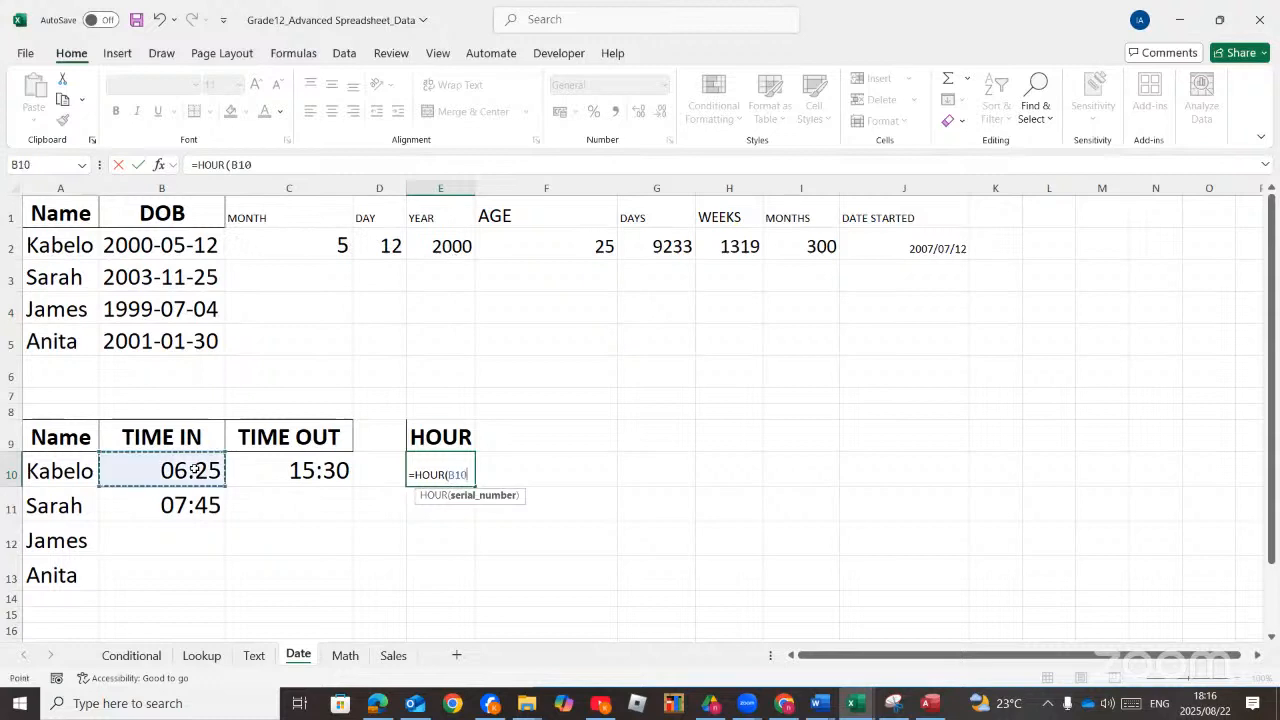
key("Return")
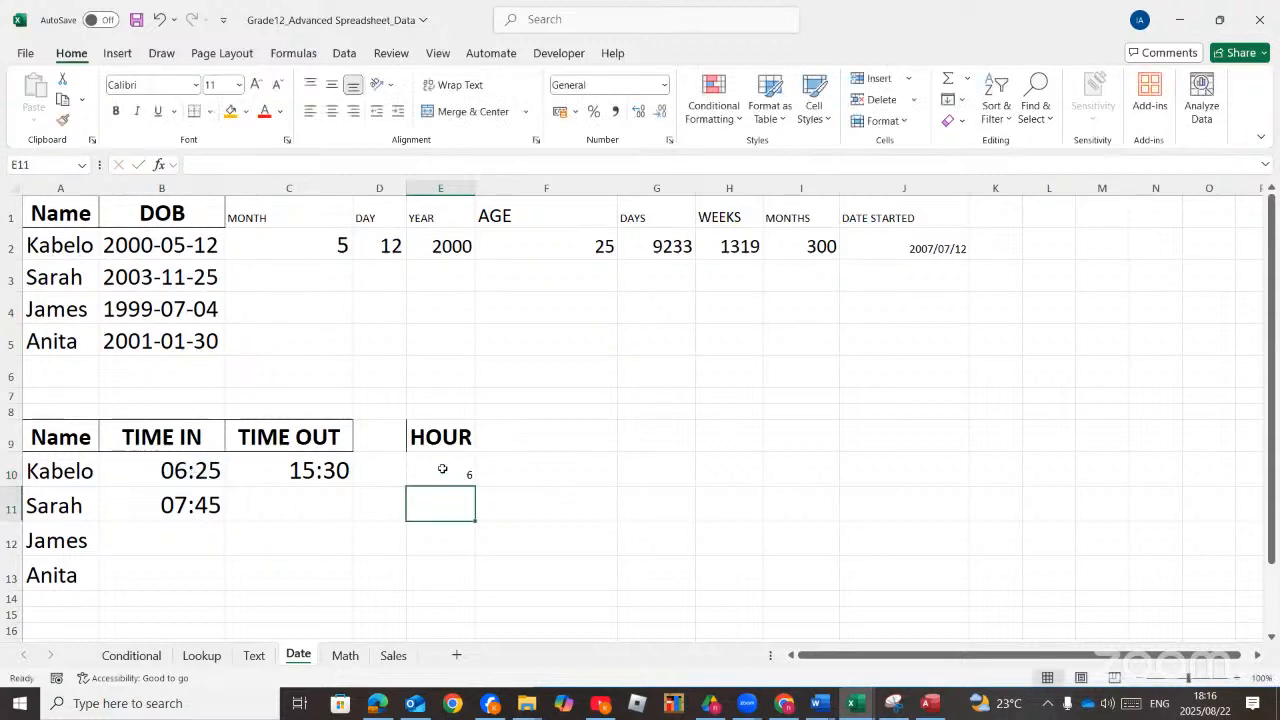
Increase the font size of cells E10:G12 to 18
left_click(442, 469)
left_click_drag(452, 469, 631, 543)
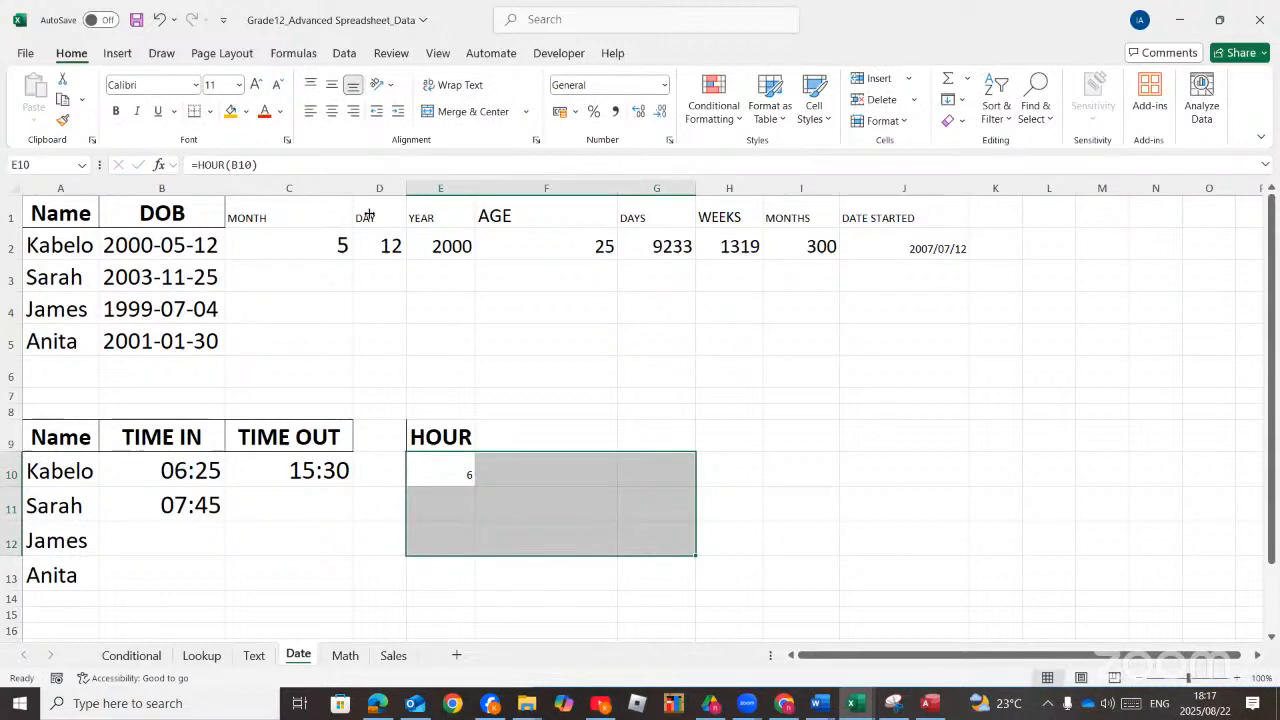
left_click(256, 85)
left_click(256, 85)
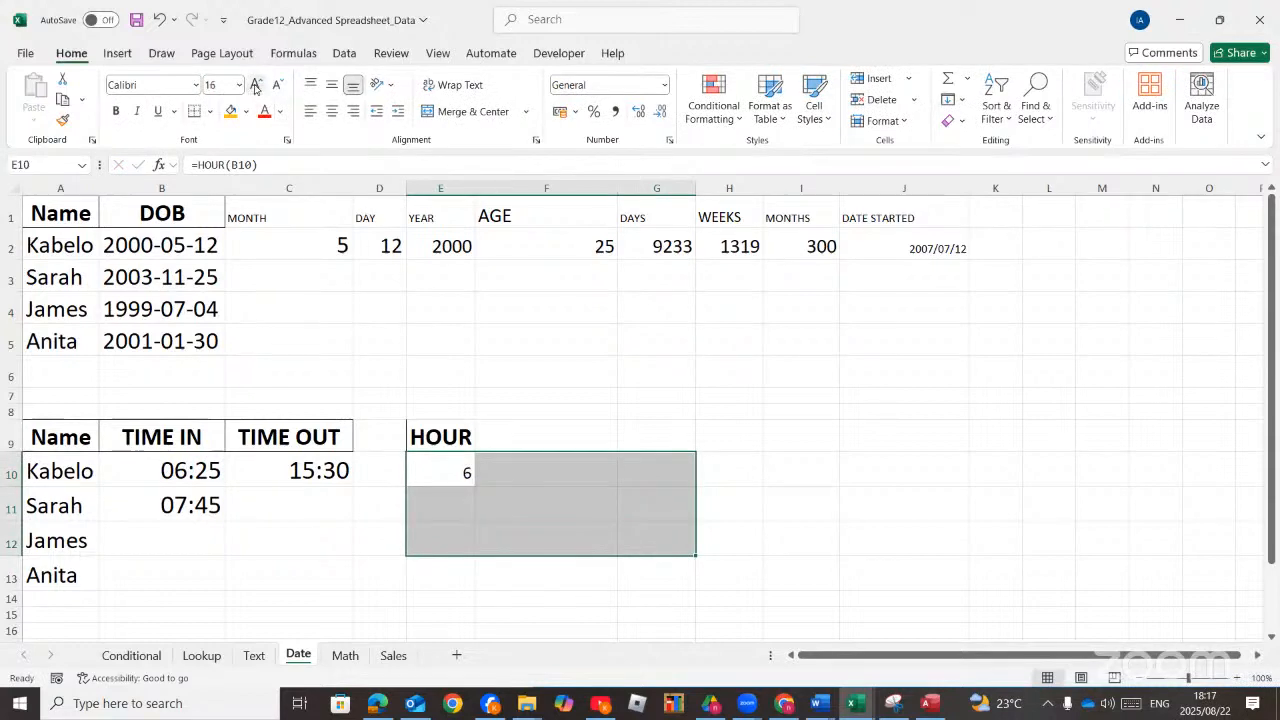
Add a MINUTE heading in F9 and extract the minutes of the TIME IN value in B10 with the MINUTE function in F10
left_click(500, 436)
type("MINU")
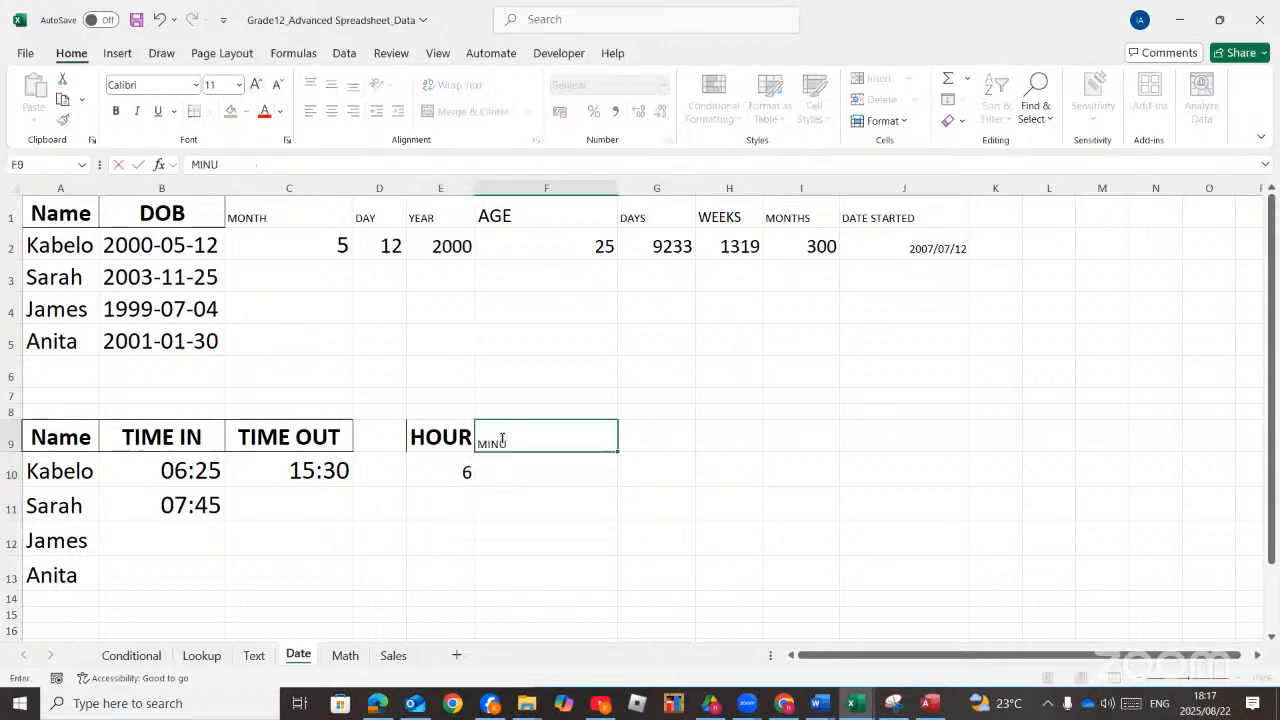
type("TE")
key("Return")
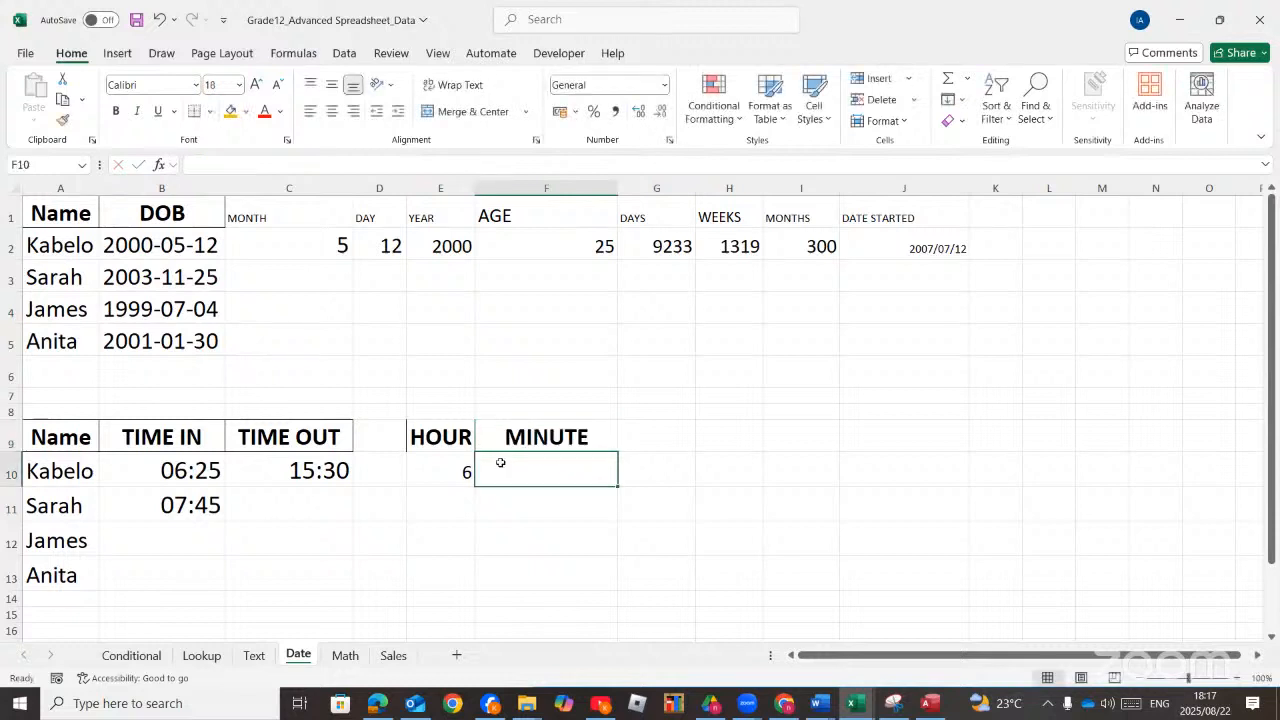
type("=MI")
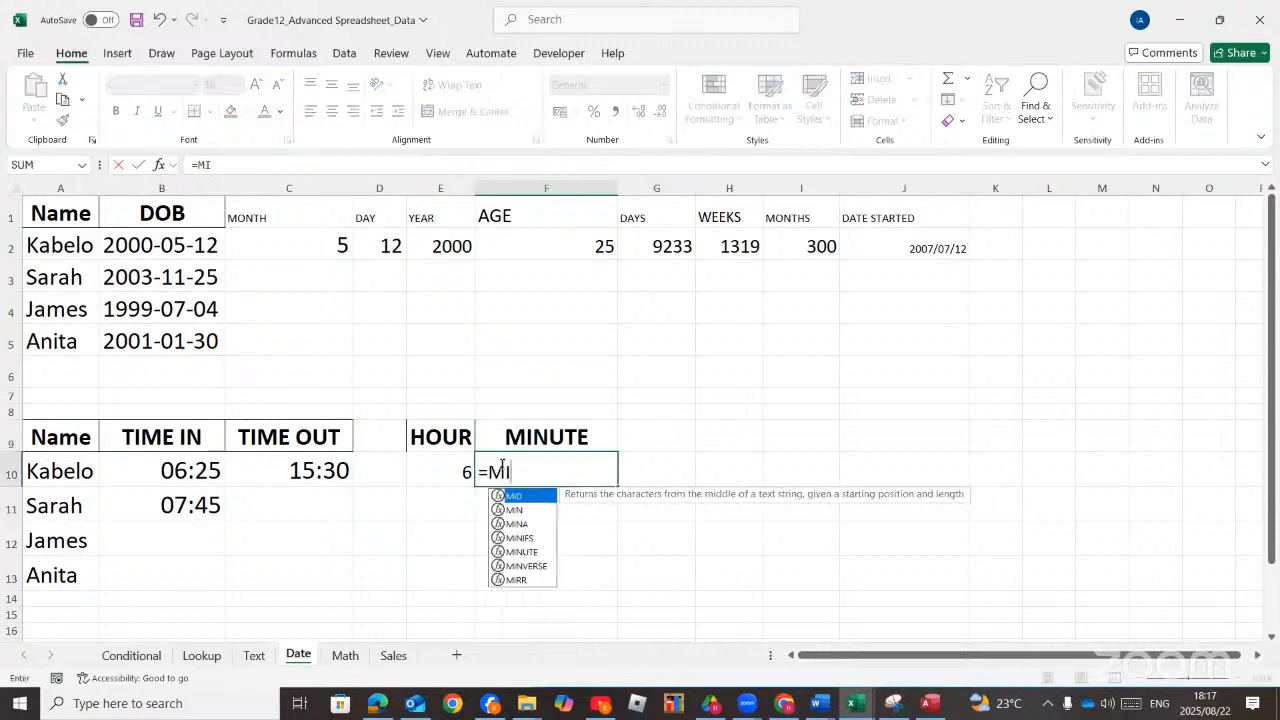
double_click(521, 552)
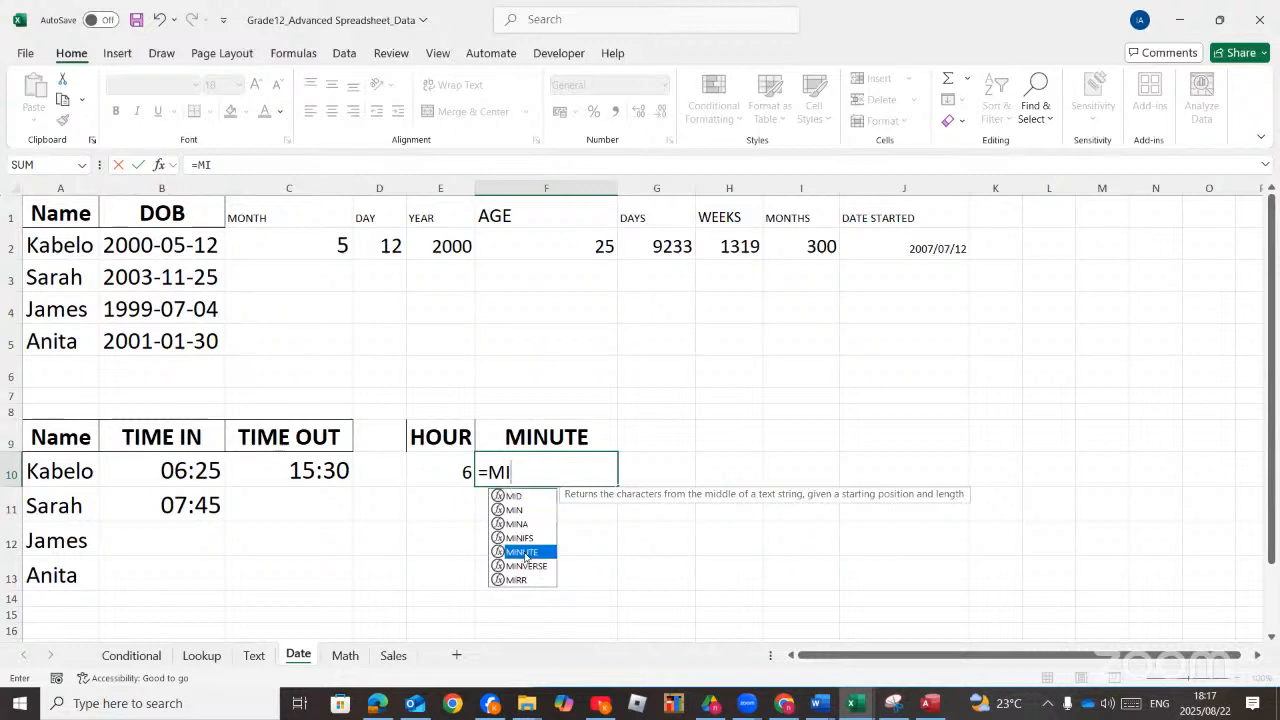
left_click(205, 467)
key("Return")
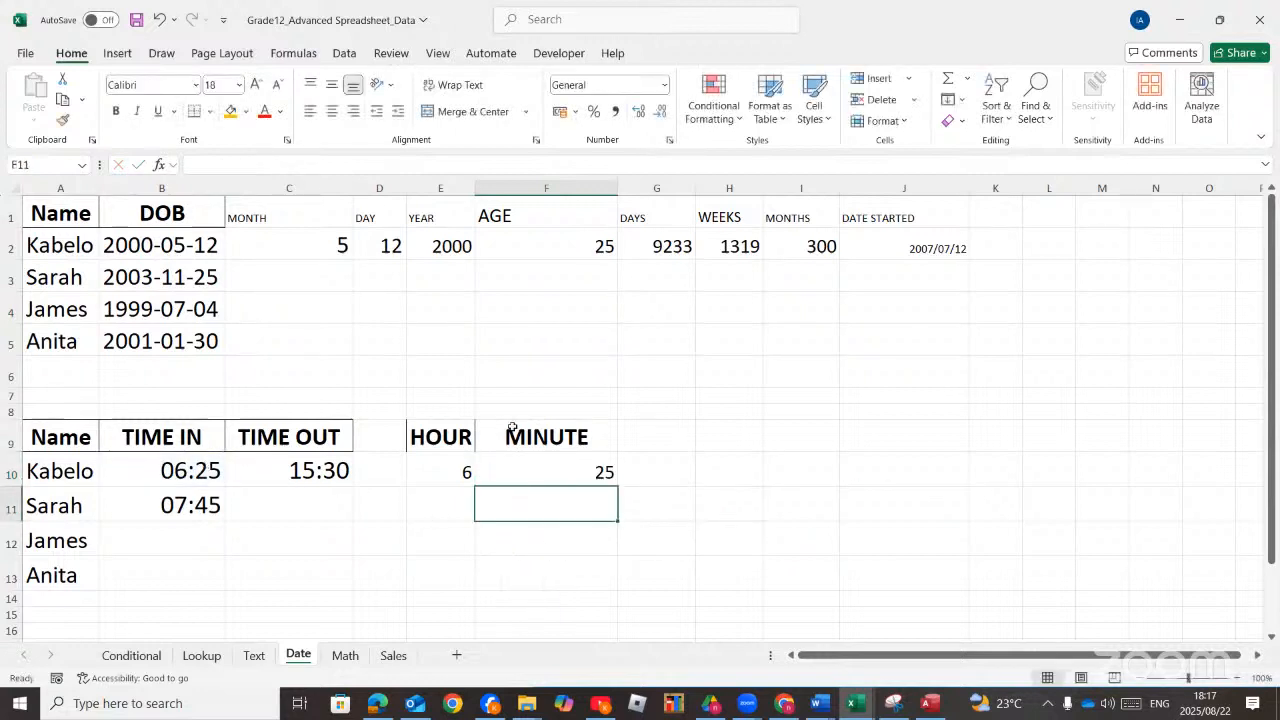
Add a SECOND heading in G9 and autofit column G to it
left_click(660, 442)
type("SEC")
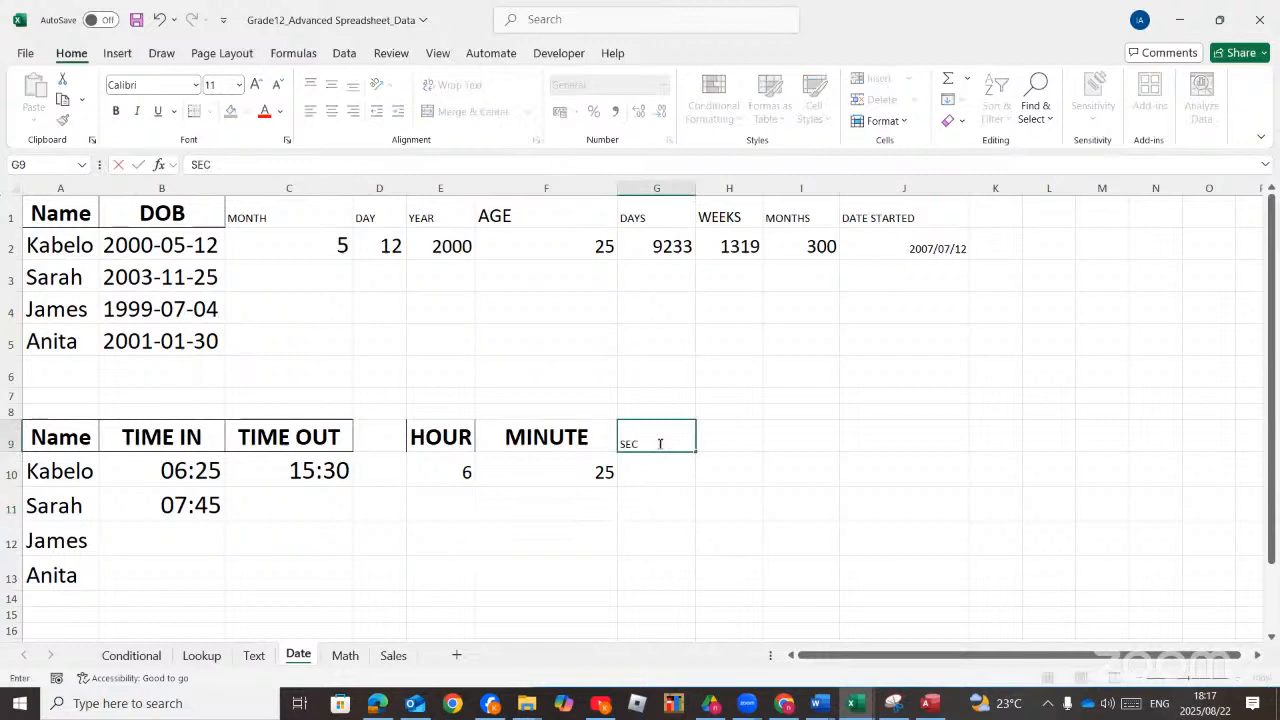
type("OND")
left_click(676, 467)
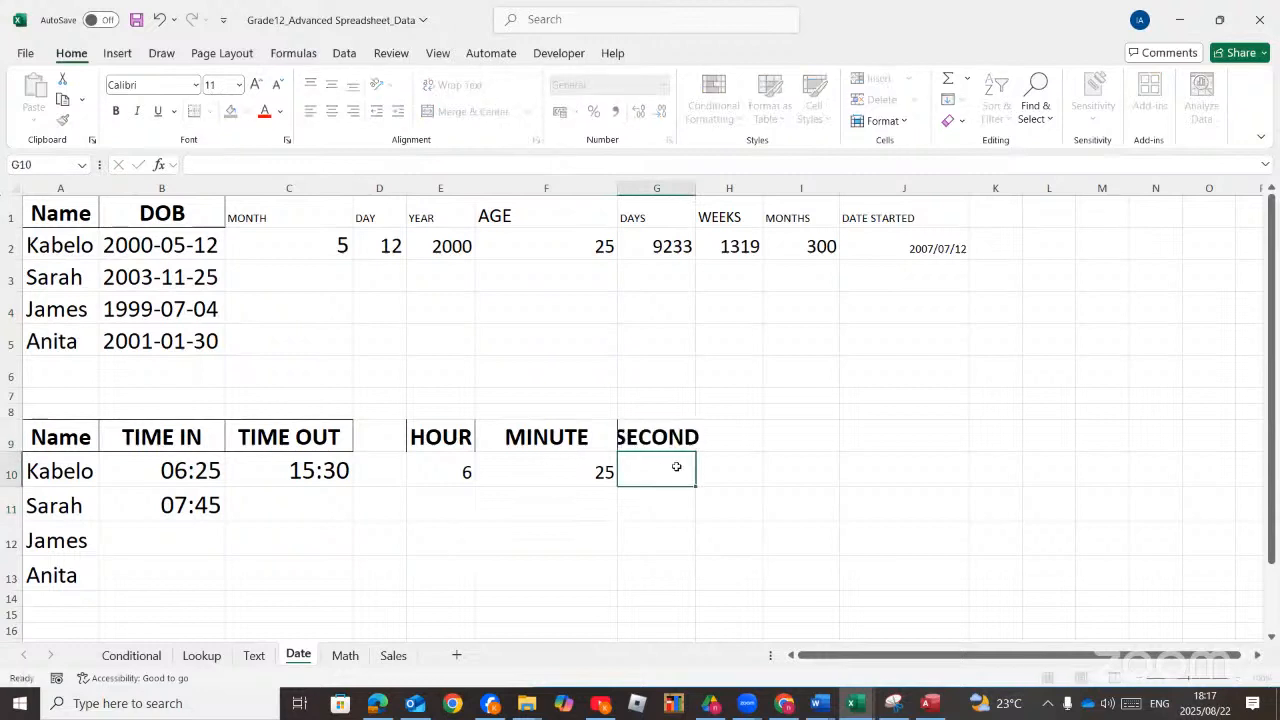
double_click(695, 188)
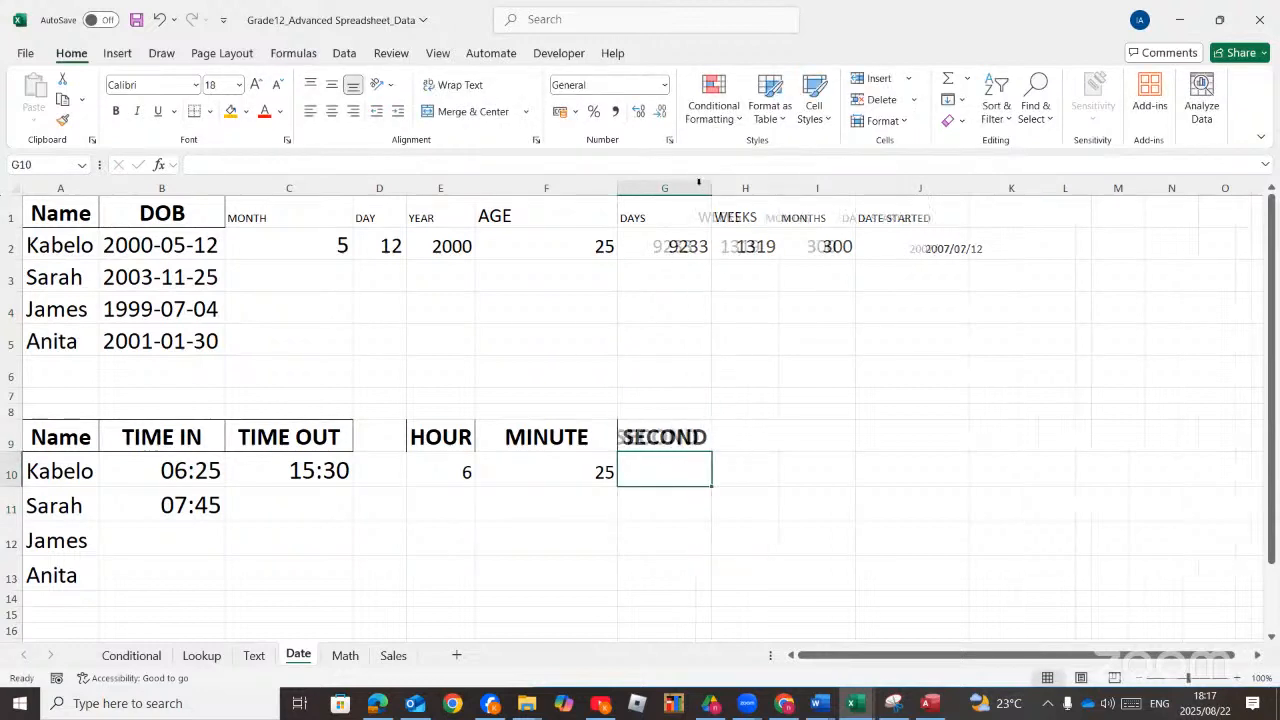
Extract the seconds of the TIME IN value in B10 with the SECOND function in G10
type("=")
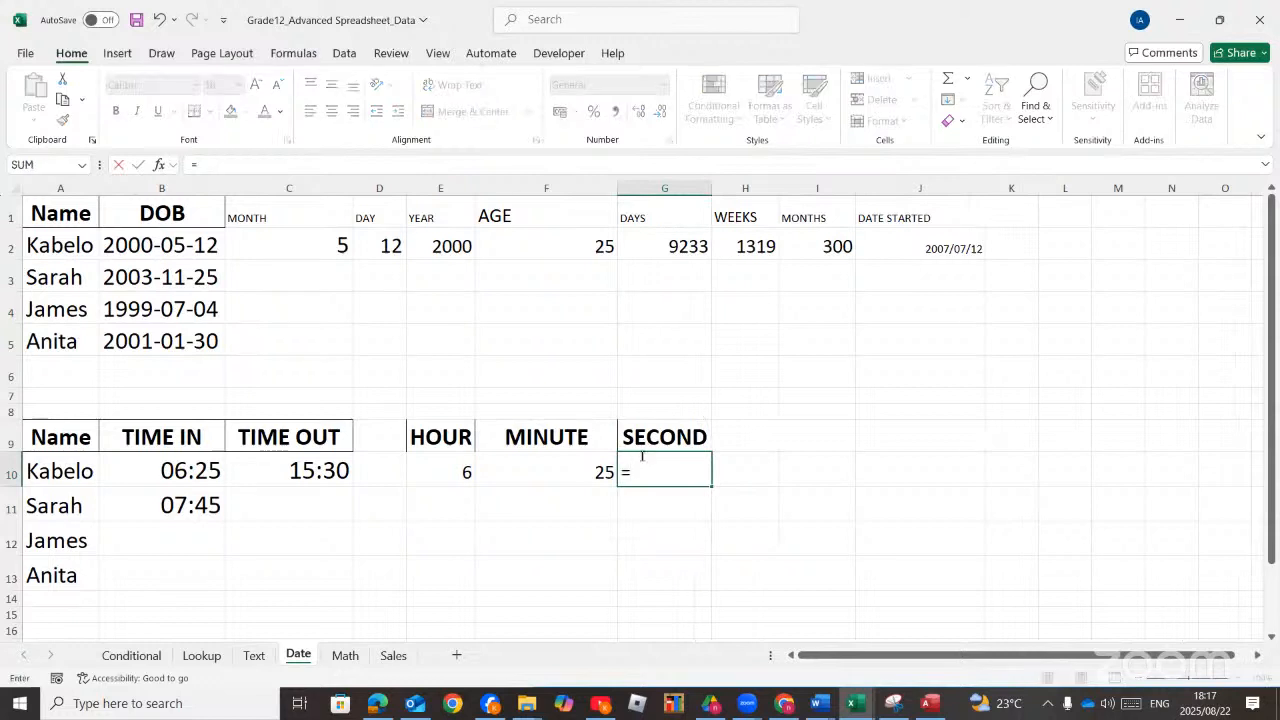
type("SEC")
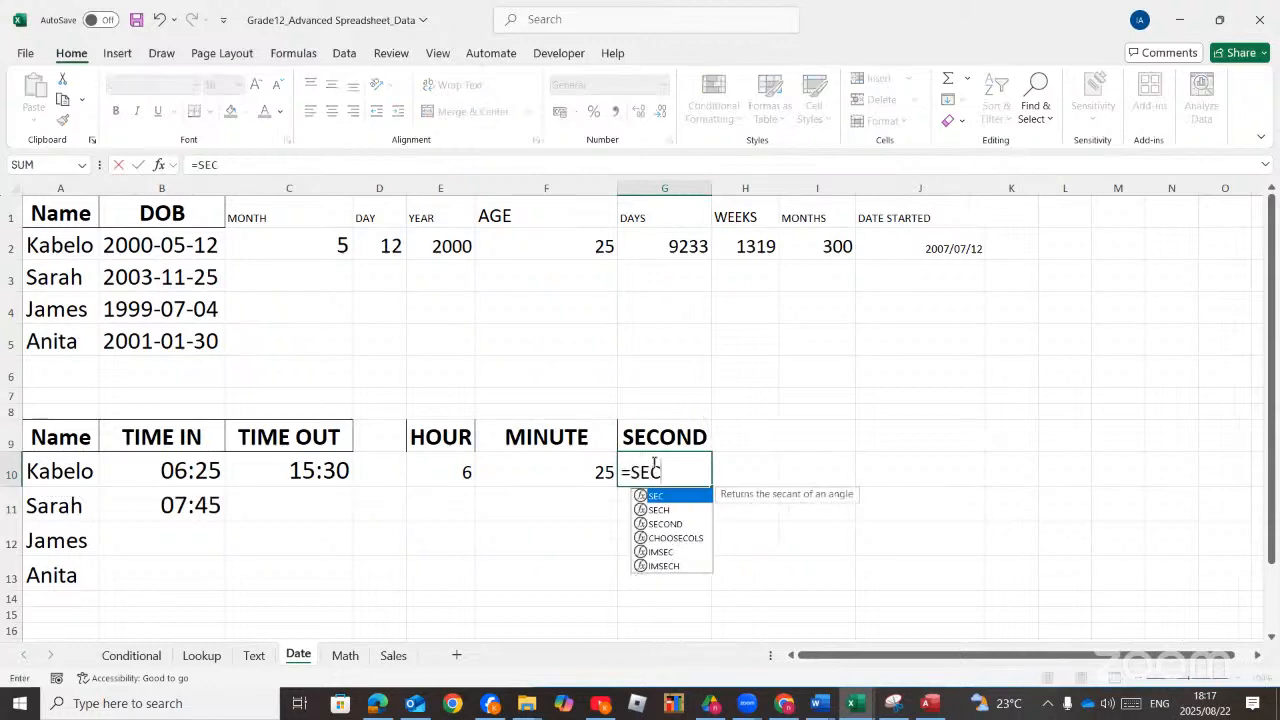
double_click(675, 523)
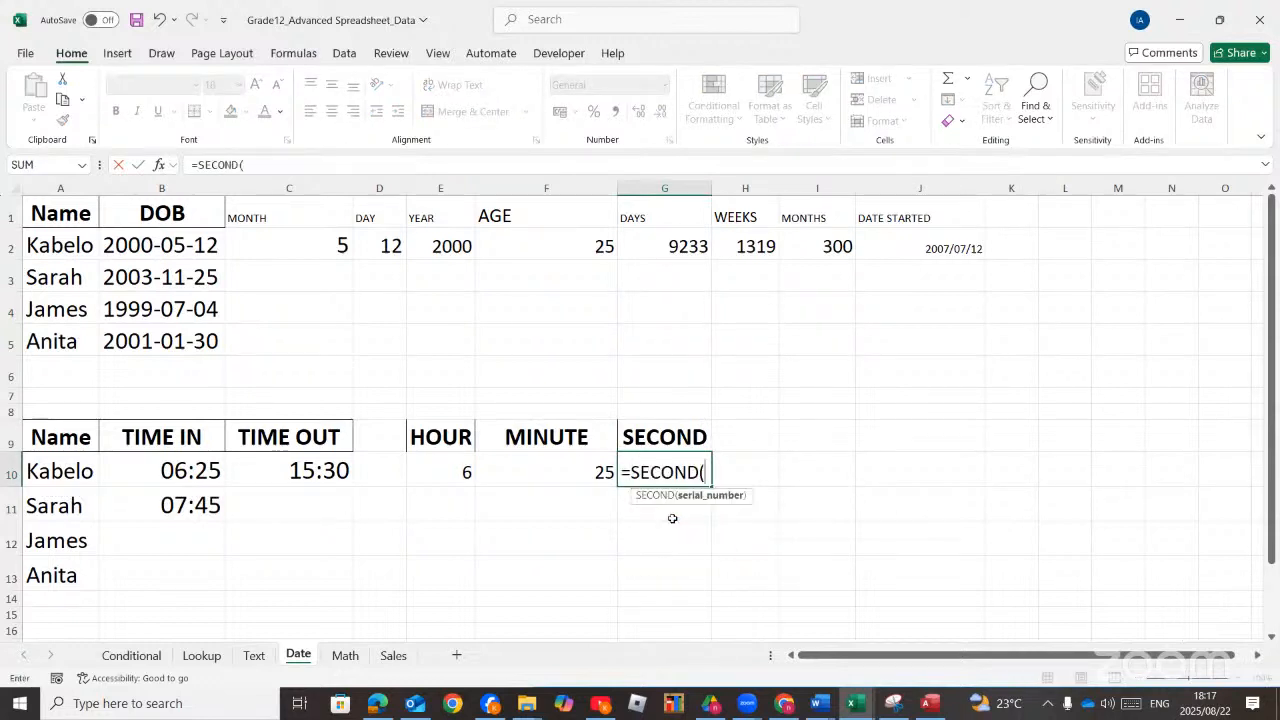
left_click(197, 472)
key("Return")
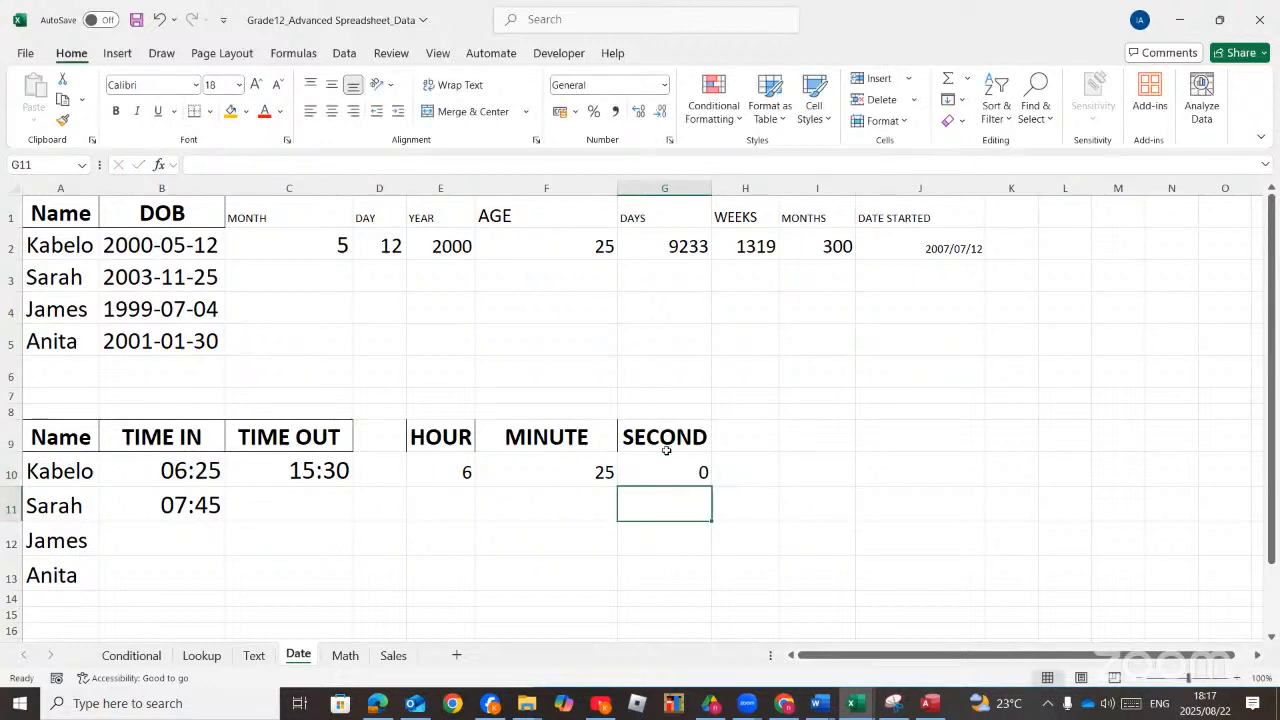
Add an HOURS heading in H9 and autofit column H to it
left_click(760, 428)
type("HOURS")
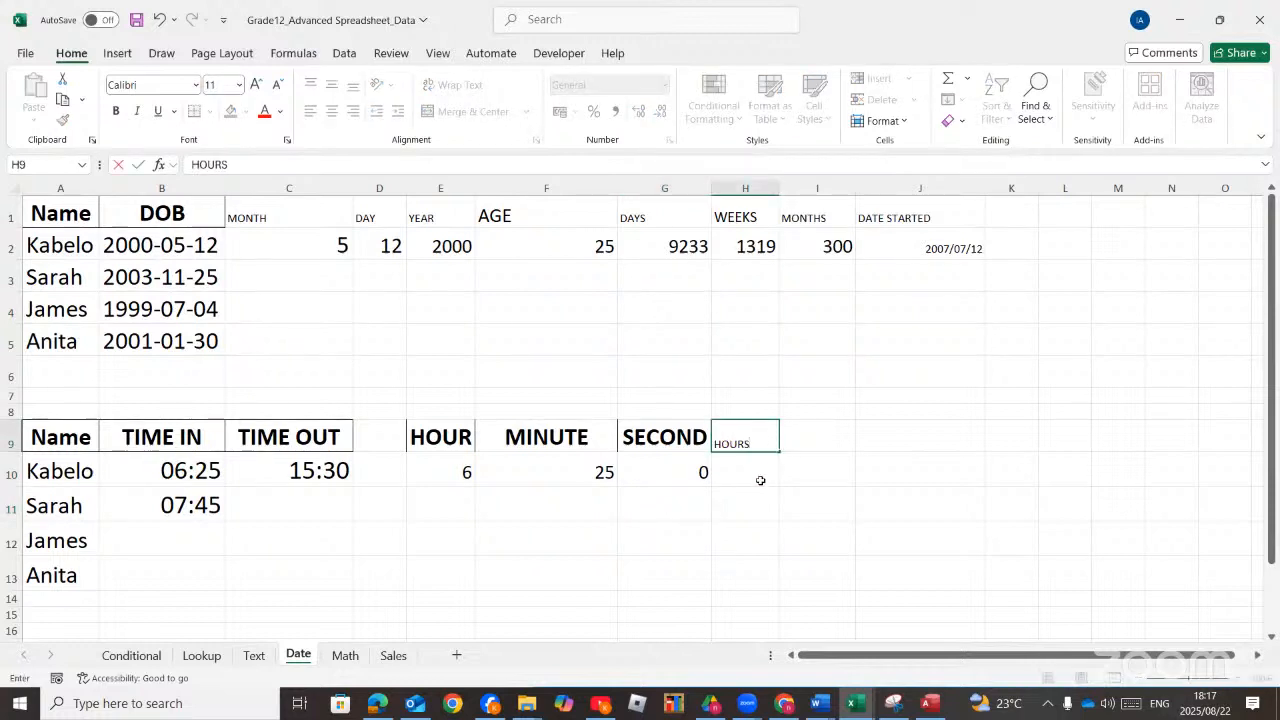
key("Return")
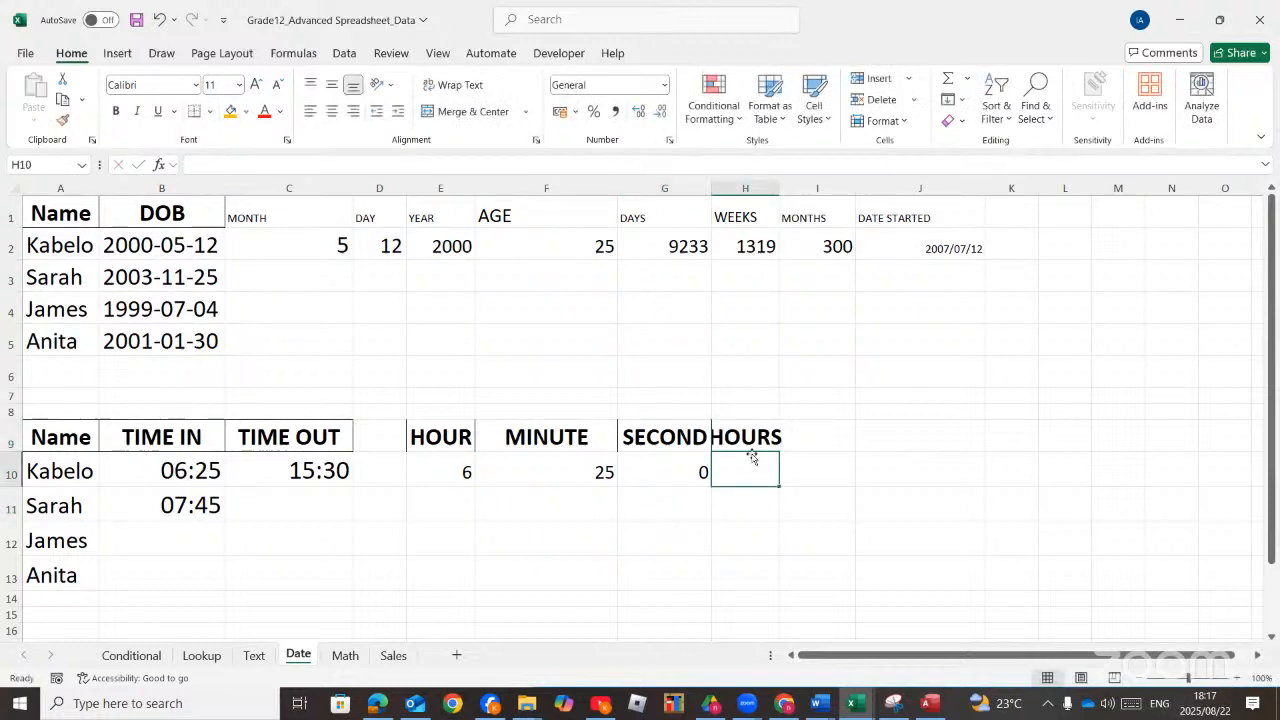
left_click(757, 440)
double_click(779, 188)
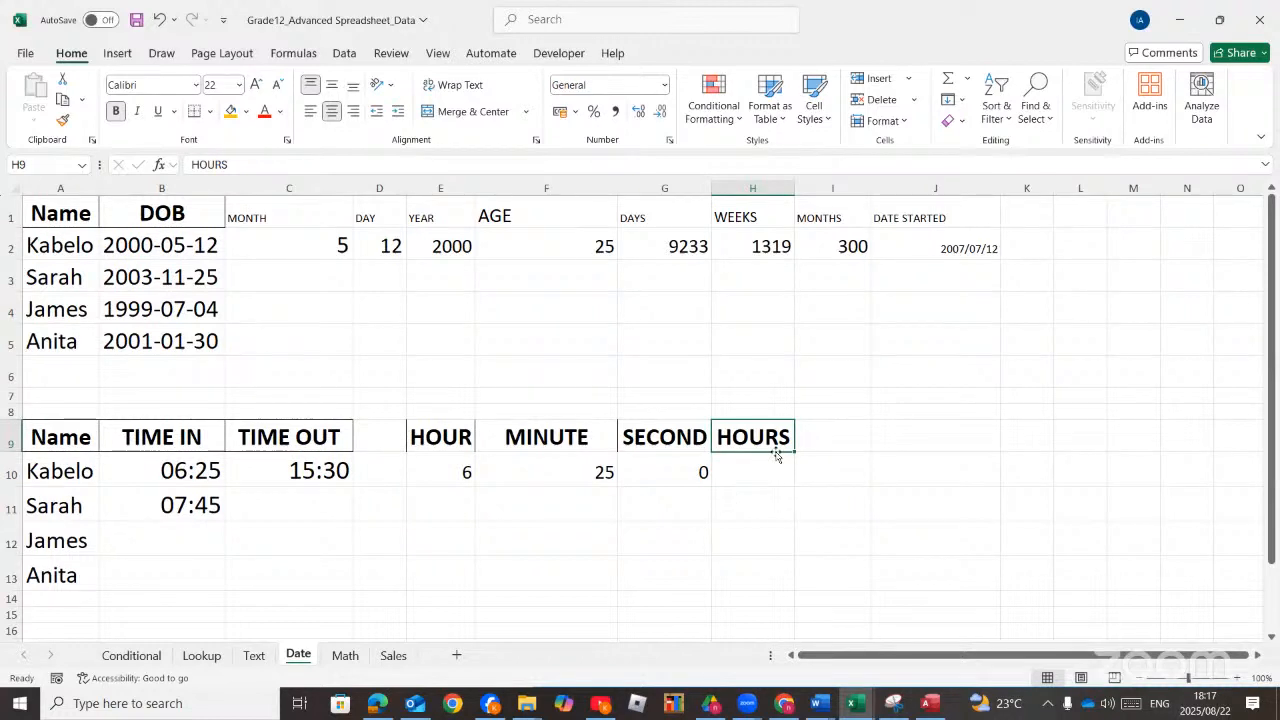
Calculate the hours between TIME IN and TIME OUT in H10 with =(C10-B10)*24
left_click(748, 470)
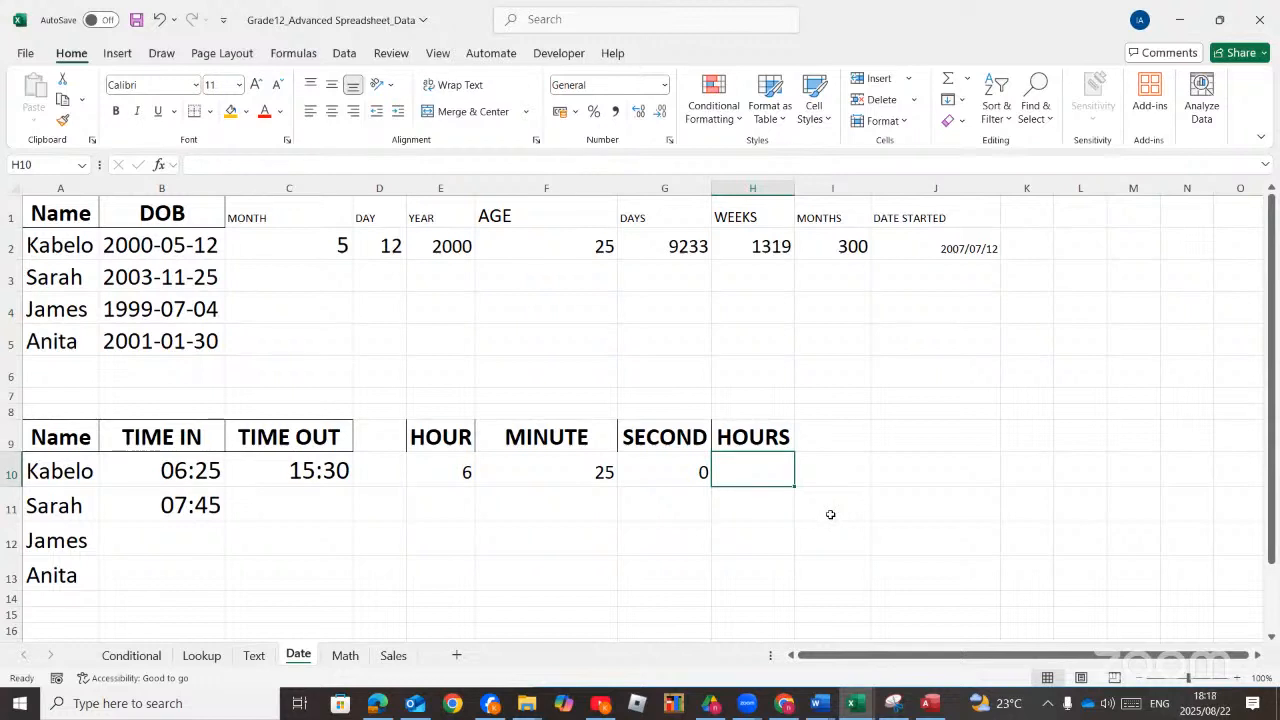
type("=(")
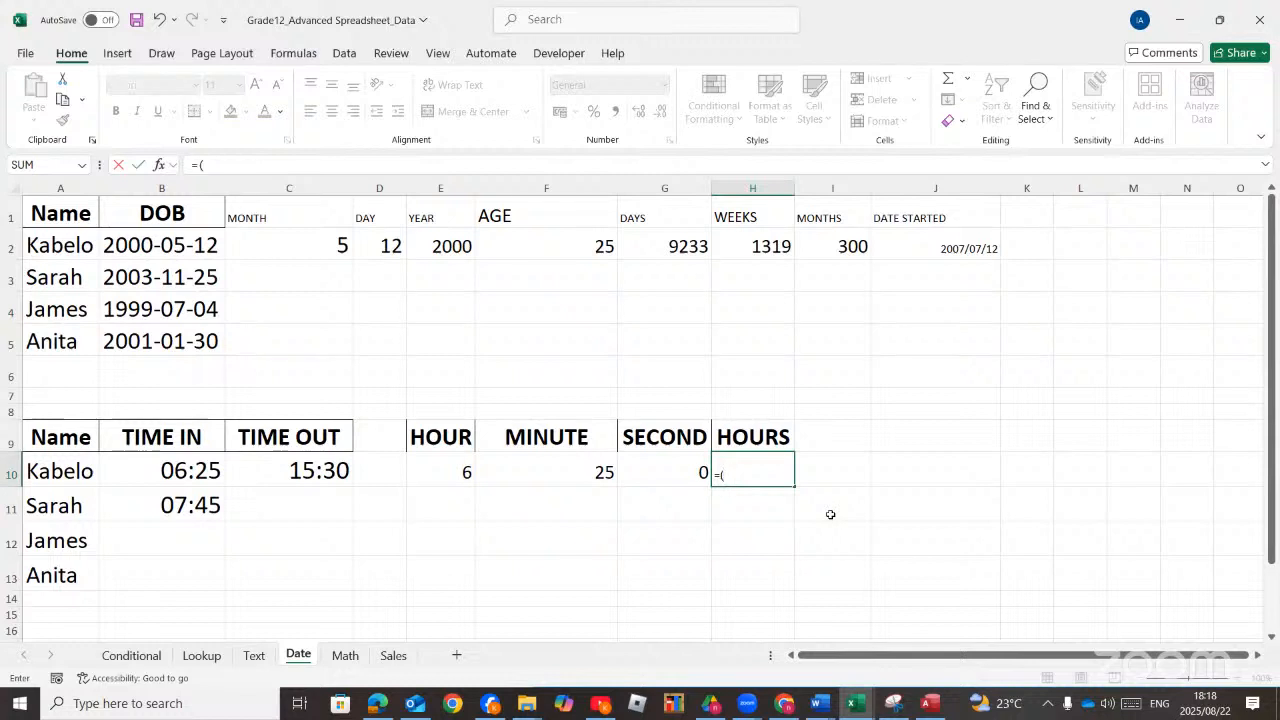
left_click(296, 471)
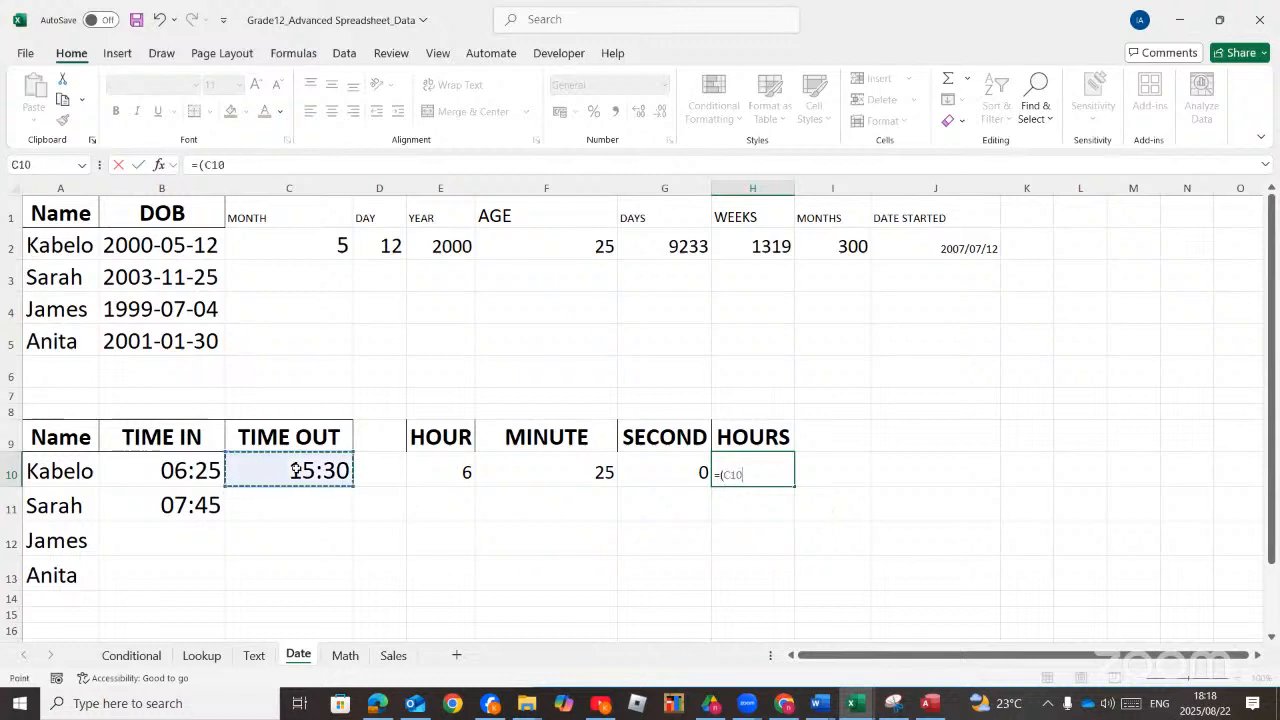
type("-")
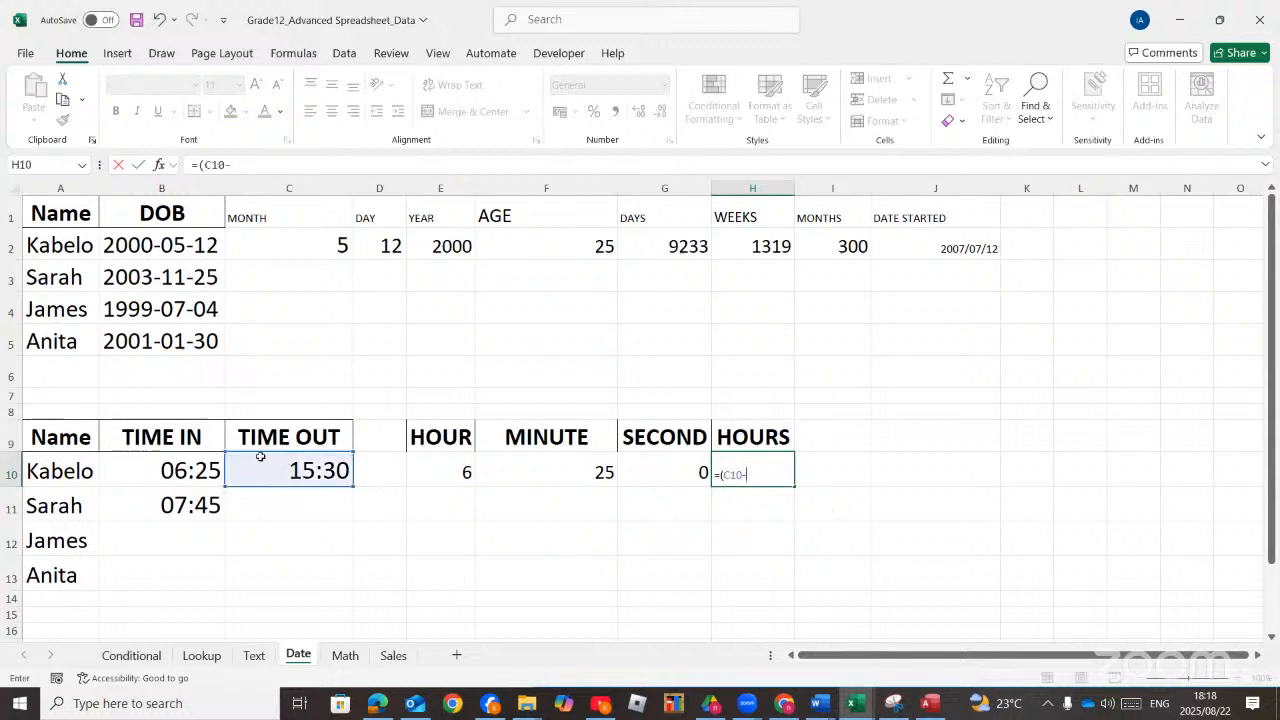
left_click(180, 471)
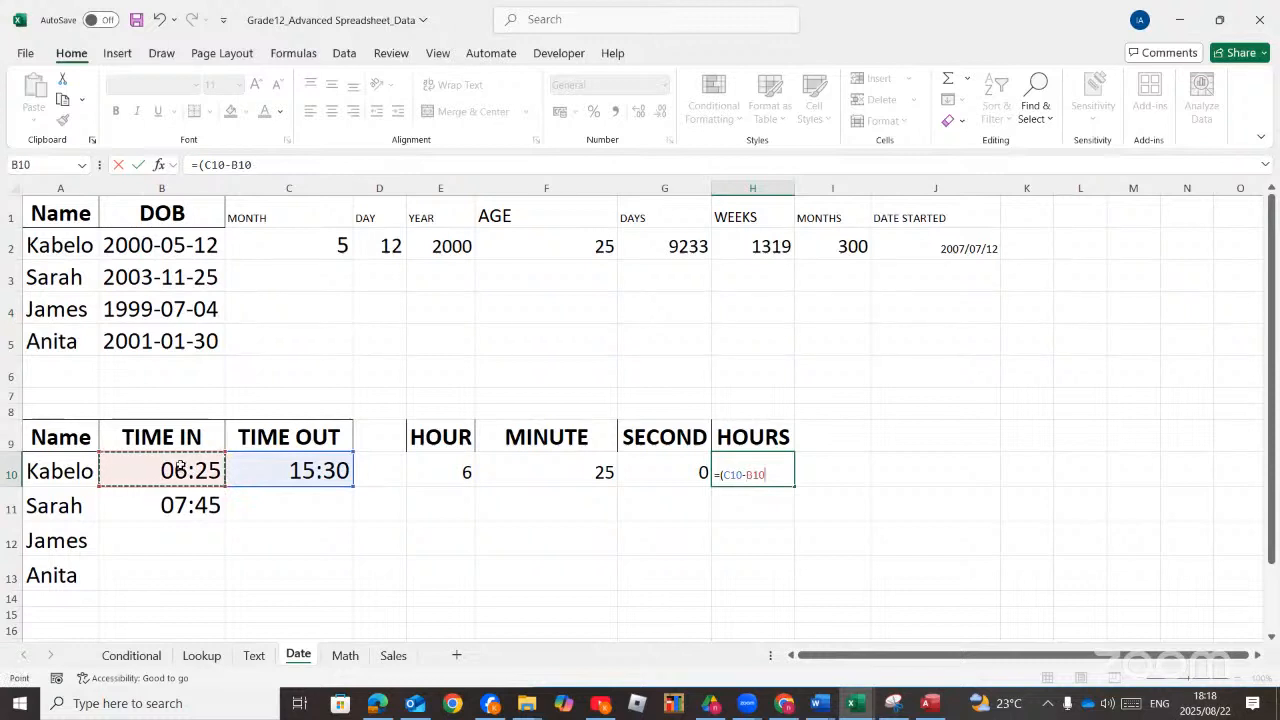
type(")*24")
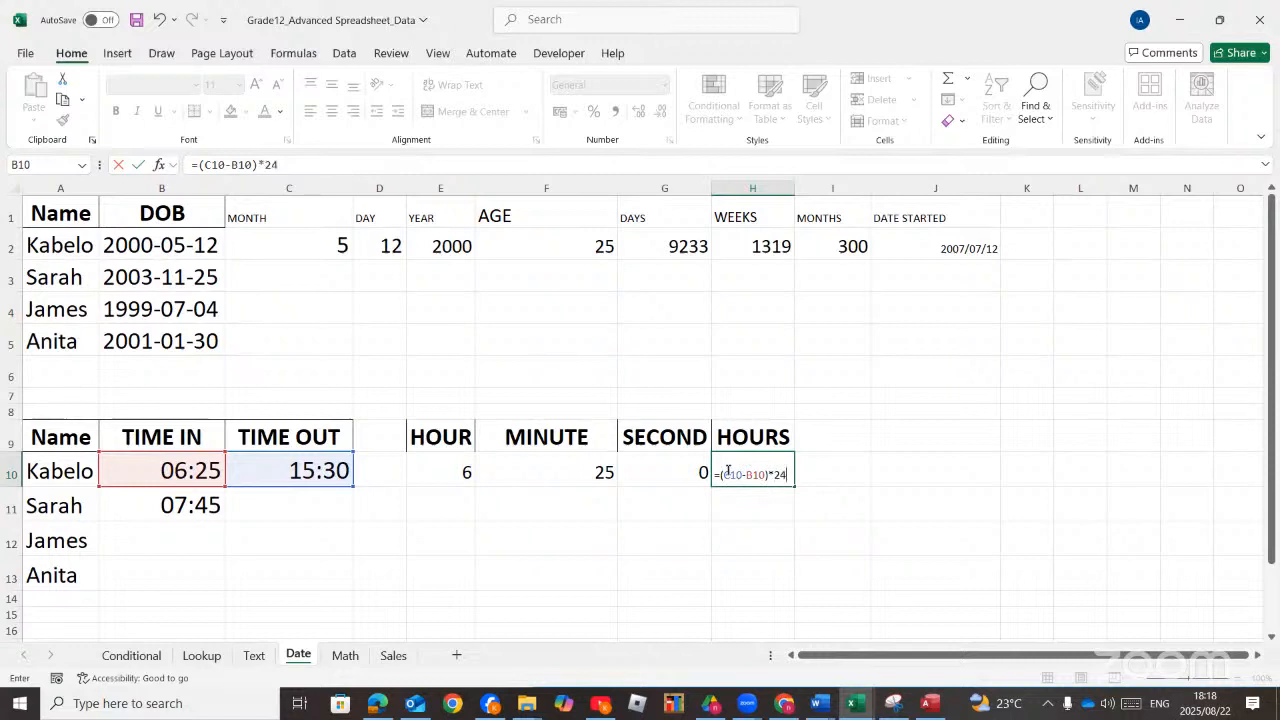
key("Return")
Format the HOURS result in H10 with the Number category and two decimal places
left_click(743, 474)
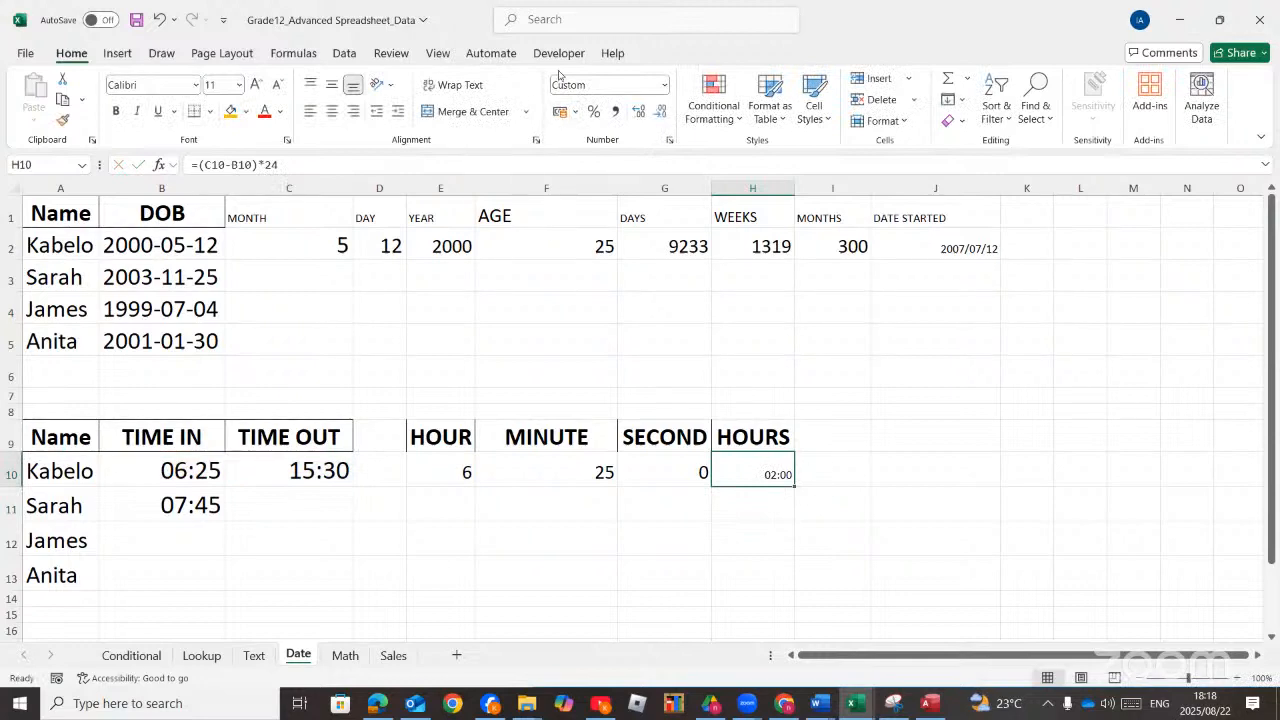
left_click(670, 141)
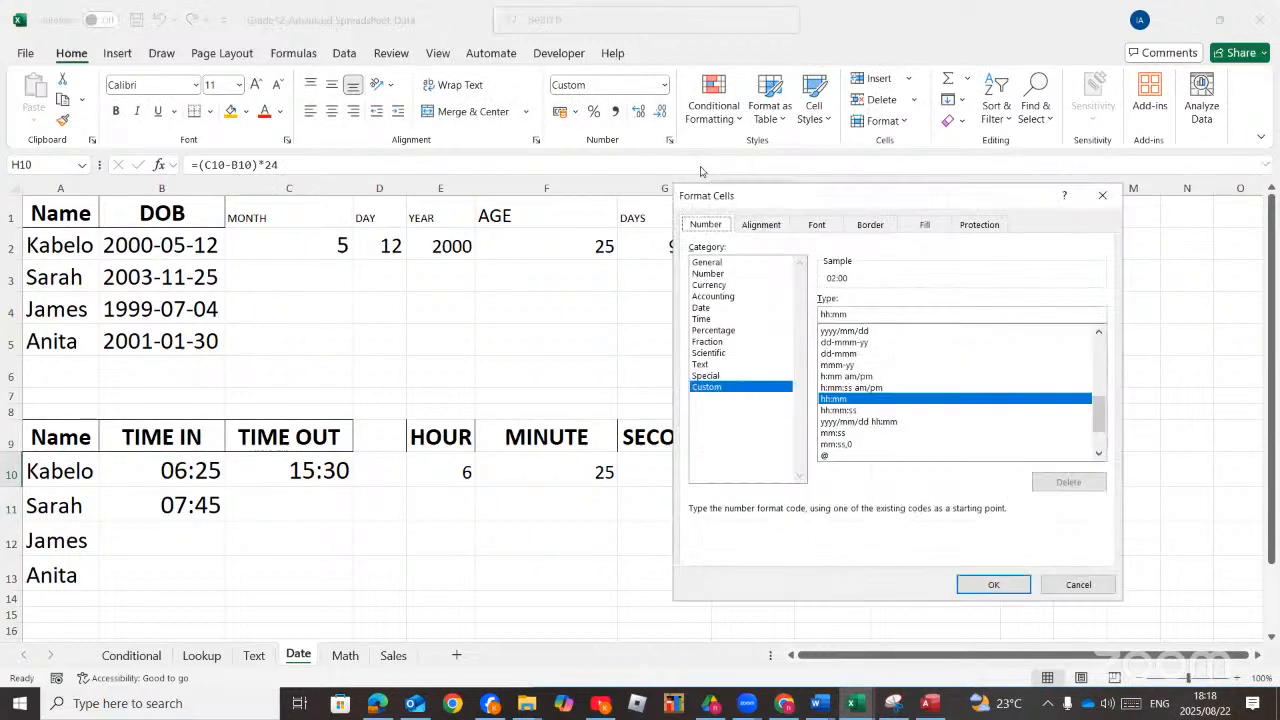
left_click(710, 273)
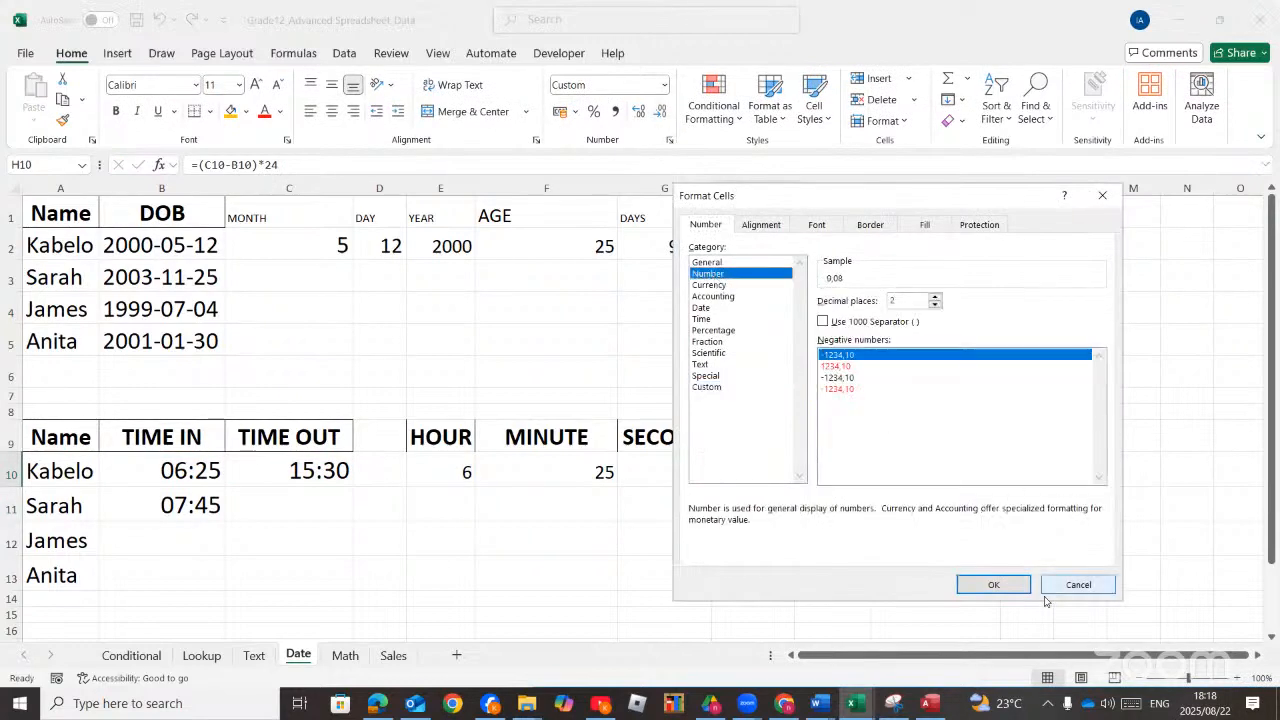
left_click(986, 584)
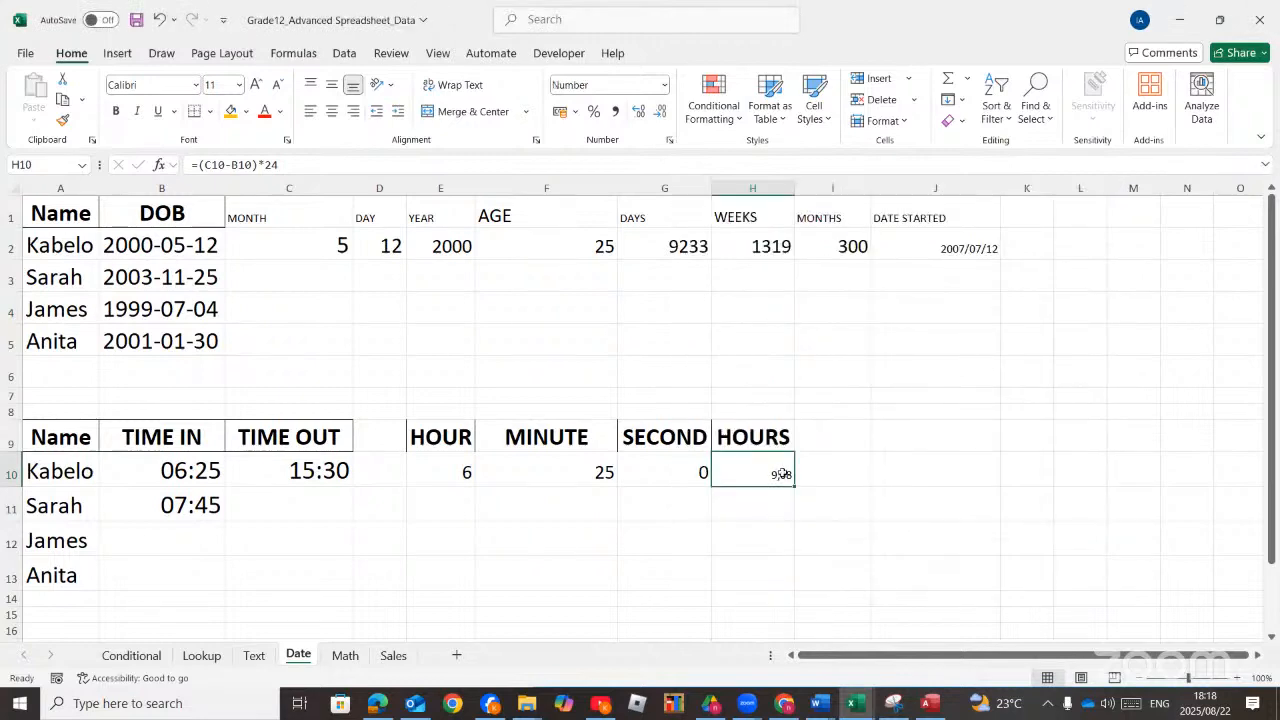
Enlarge the font of H10 to size 18 and display its formula in the cell for review
left_click(255, 85)
left_click(255, 85)
left_click(255, 85)
left_click(255, 85)
double_click(771, 471)
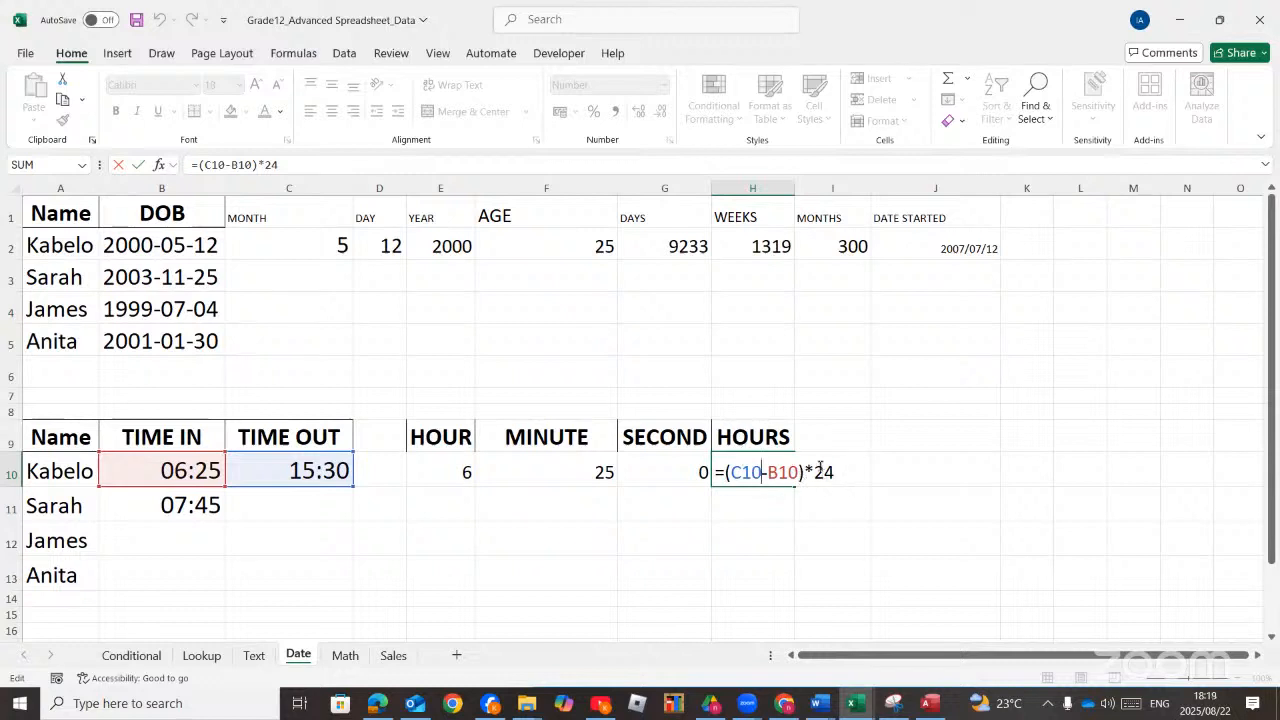
key("Return")
left_click(820, 467)
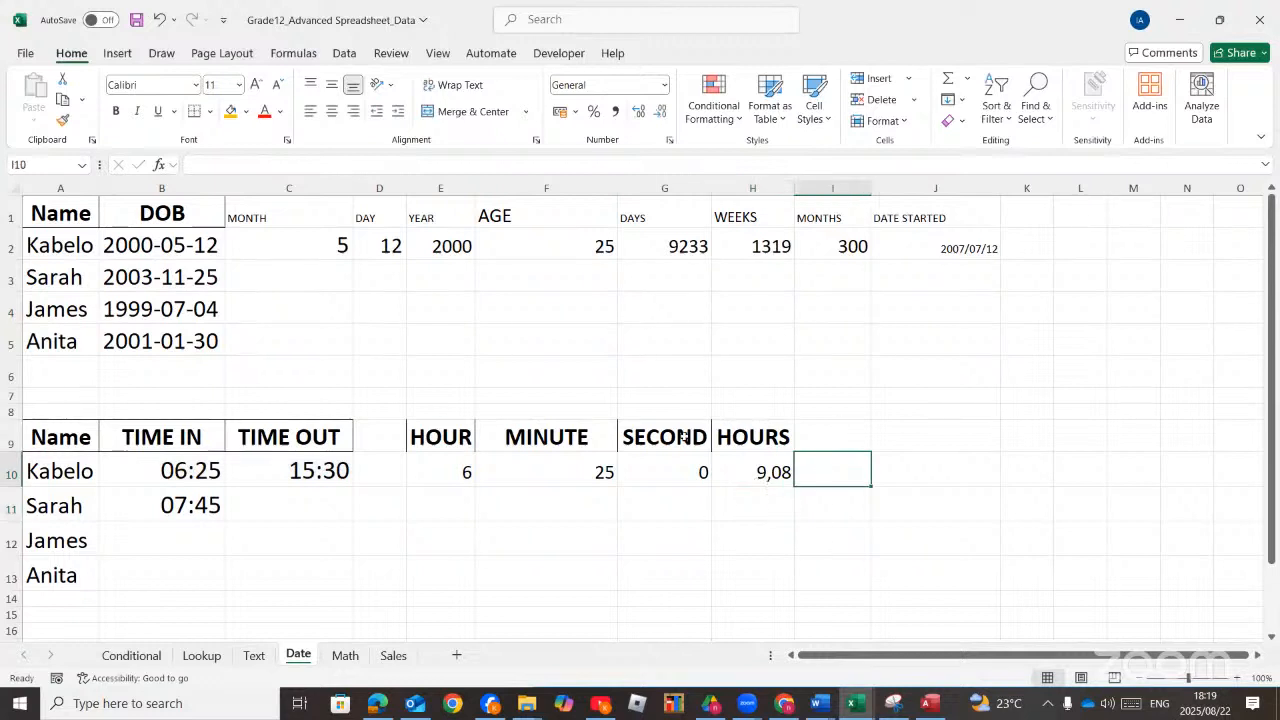
Add a MINUTES heading in I9 and widen column I to fit it
left_click(822, 430)
type("MINUTES")
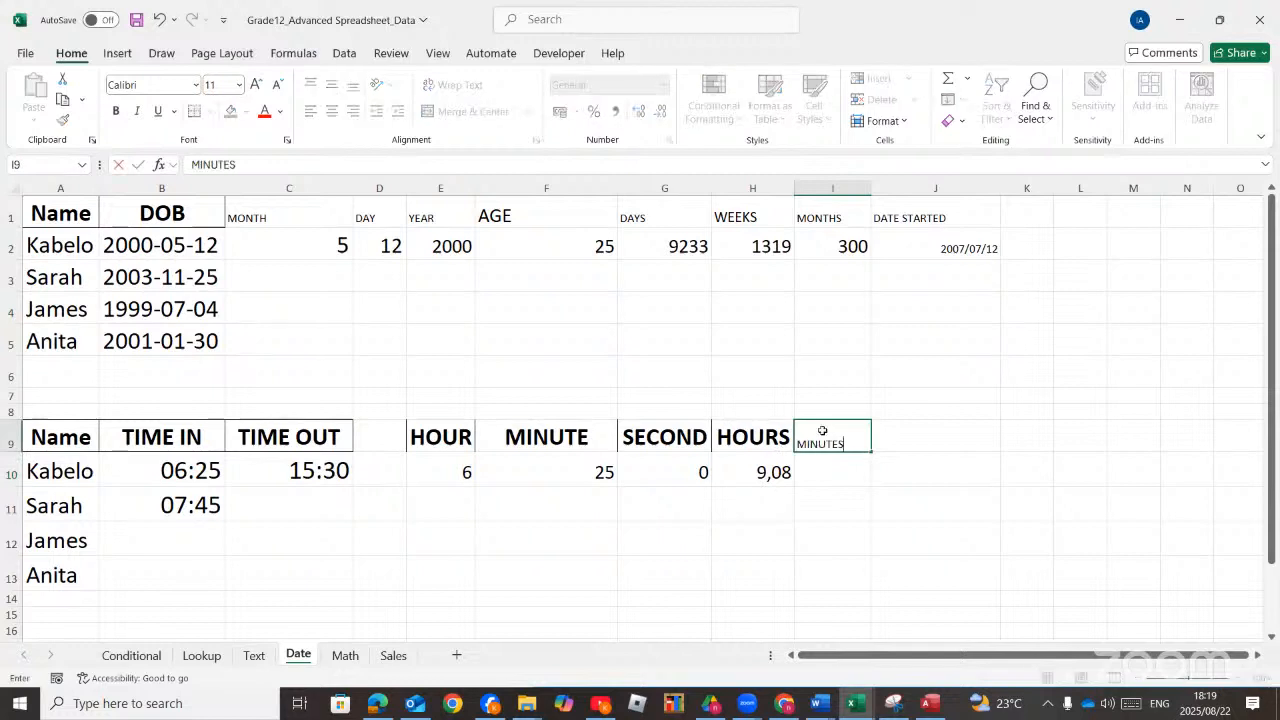
left_click(832, 467)
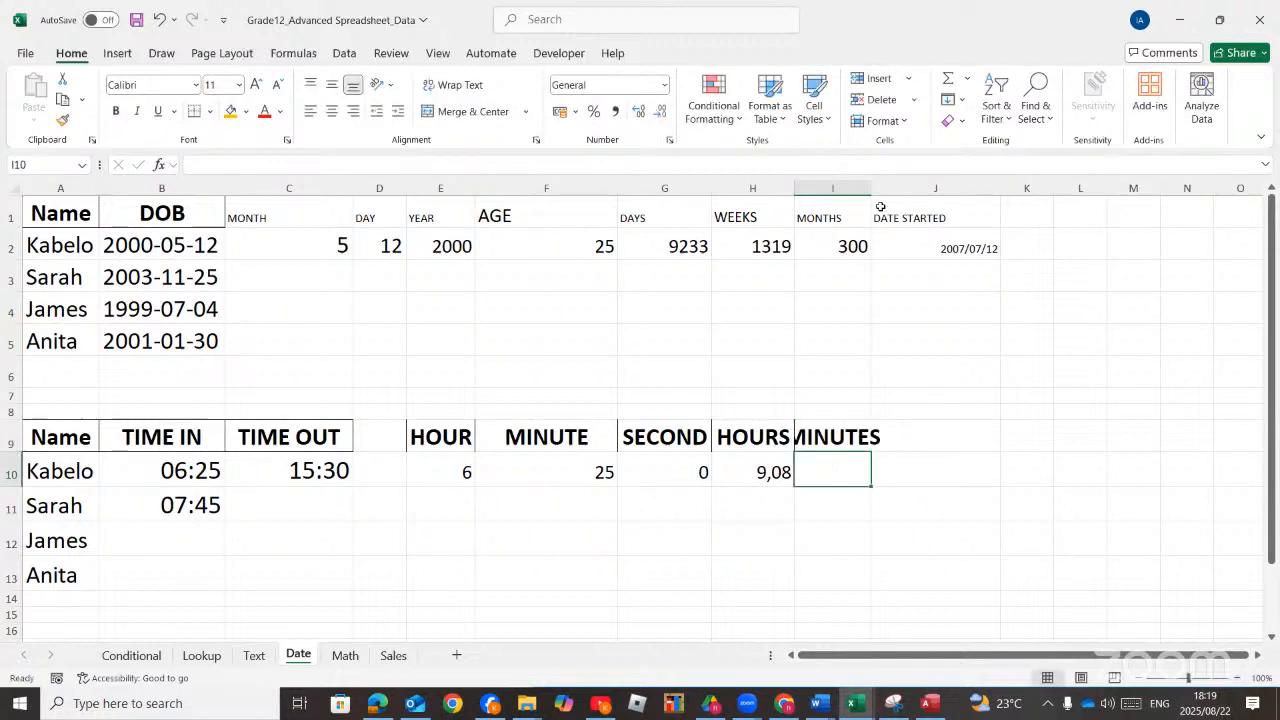
left_click_drag(871, 188, 899, 188)
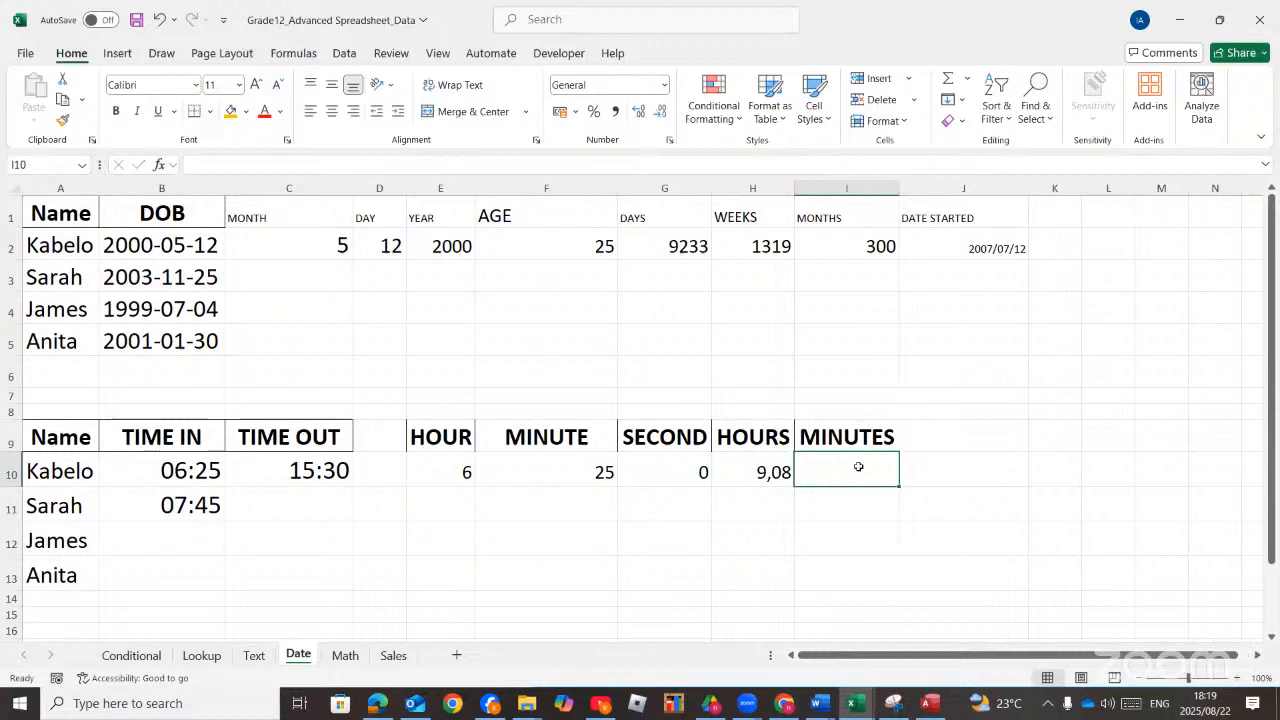
Calculate the minutes between TIME IN and TIME OUT in I10 with =(C10-B10)*24*60
type("=(")
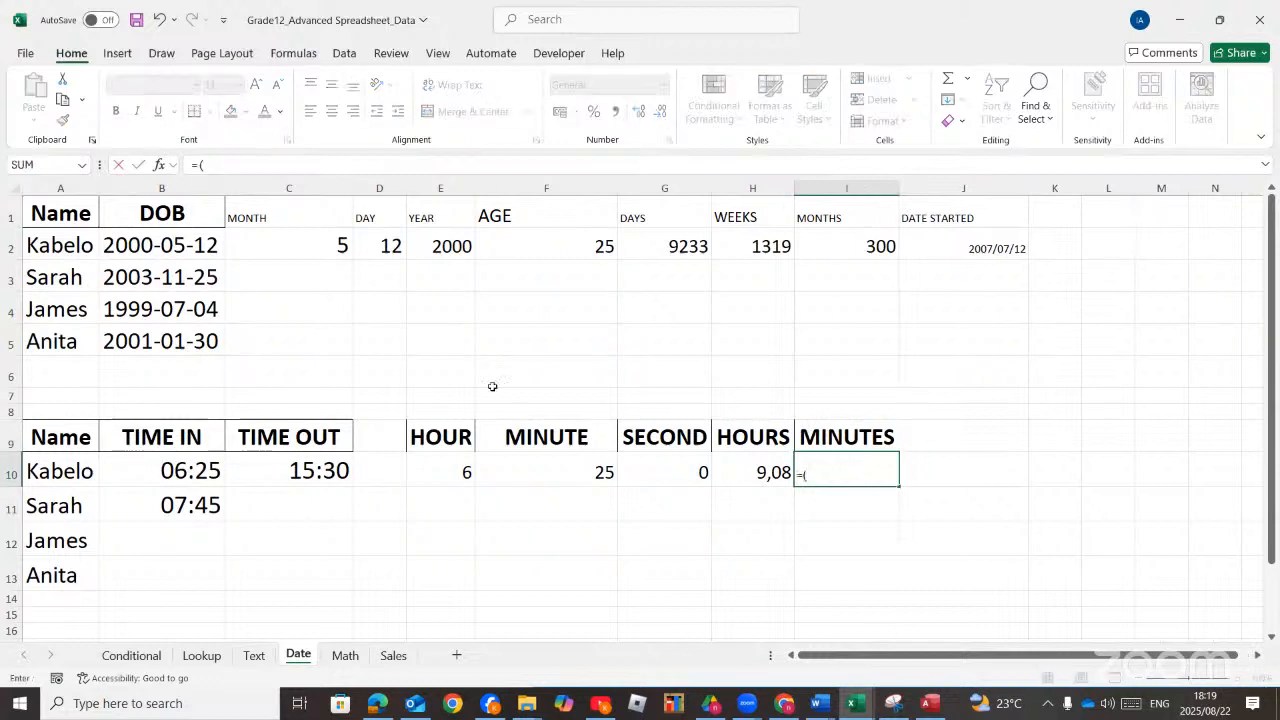
left_click(311, 470)
type("-")
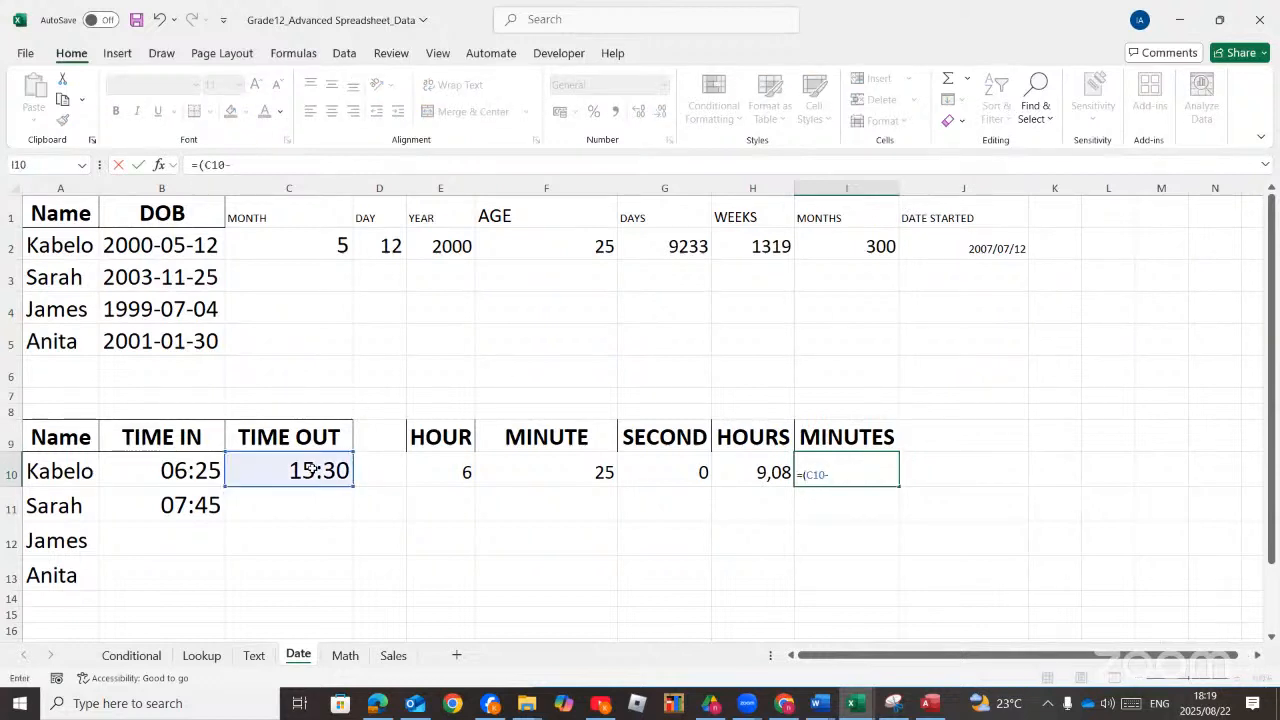
left_click(185, 466)
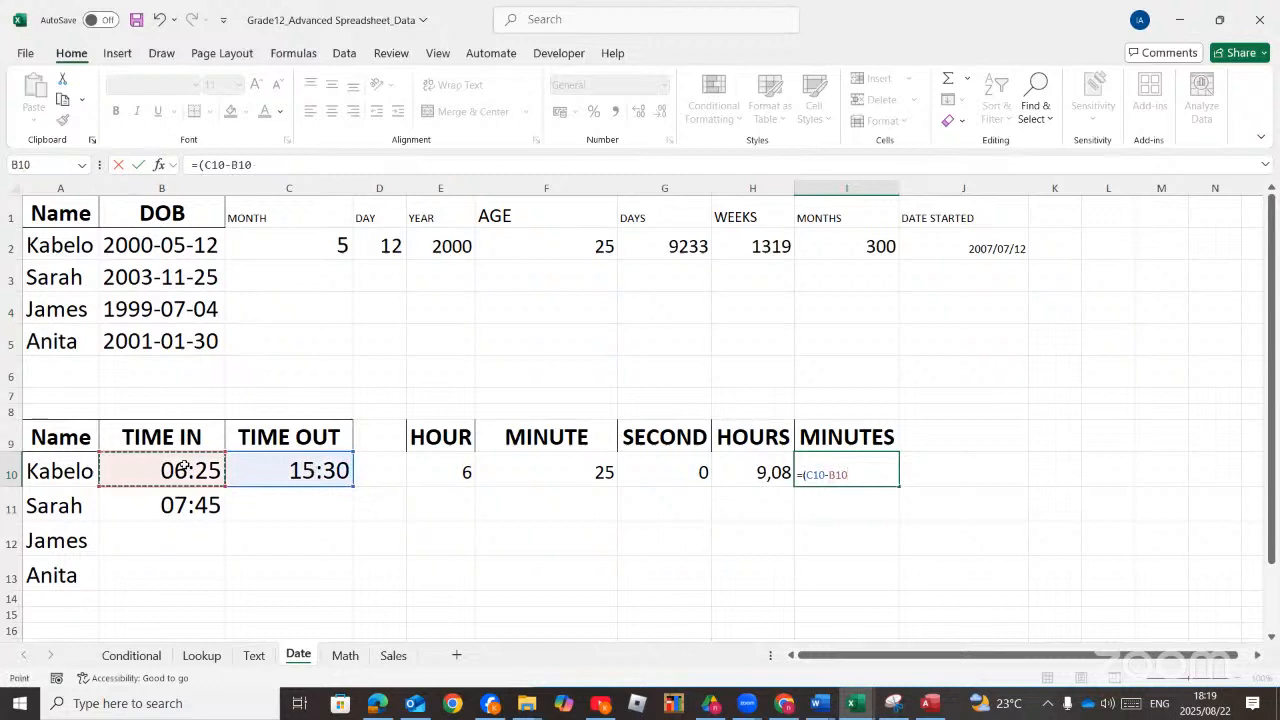
type(")*24")
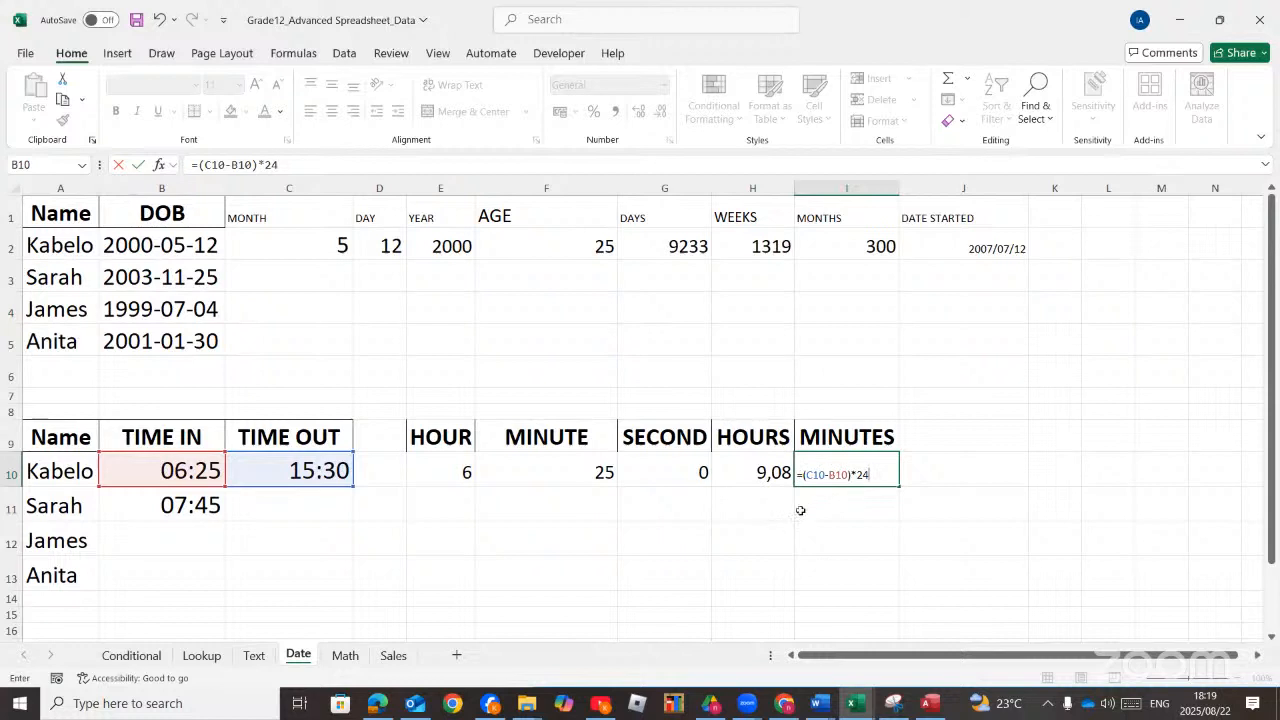
type("*60")
key("Return")
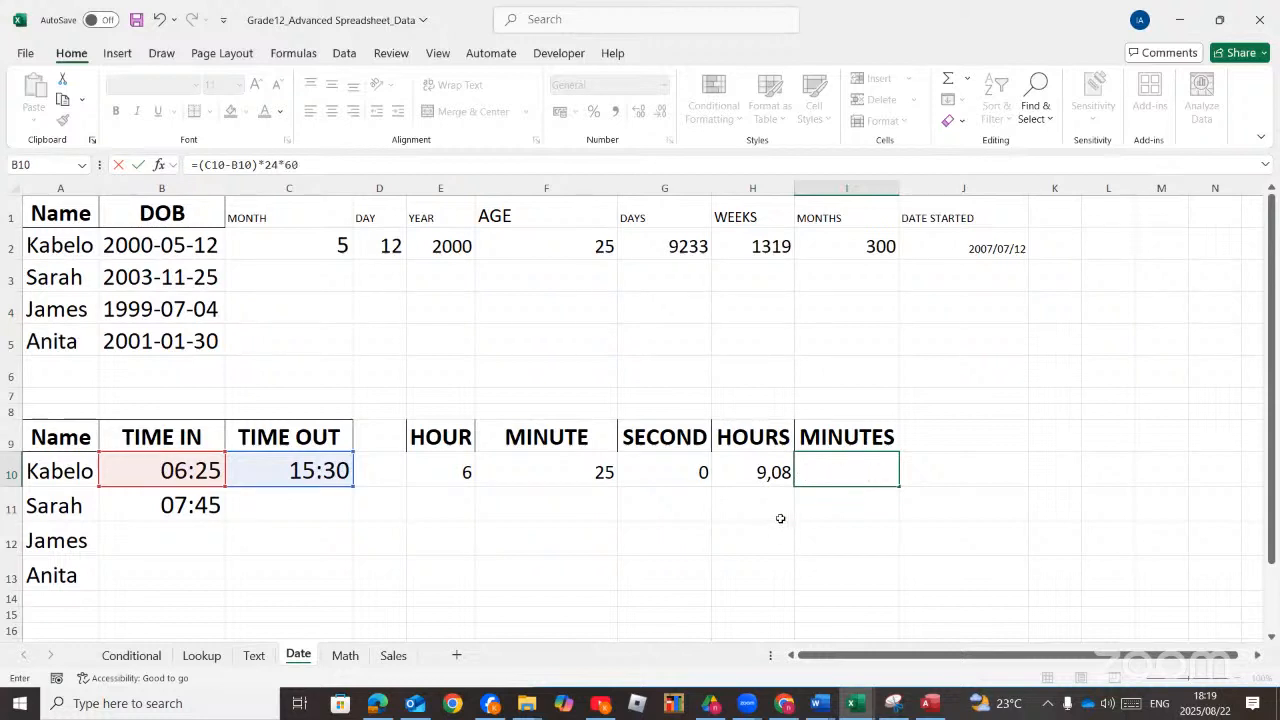
Format the MINUTES result in I10 with the Number category
left_click(858, 465)
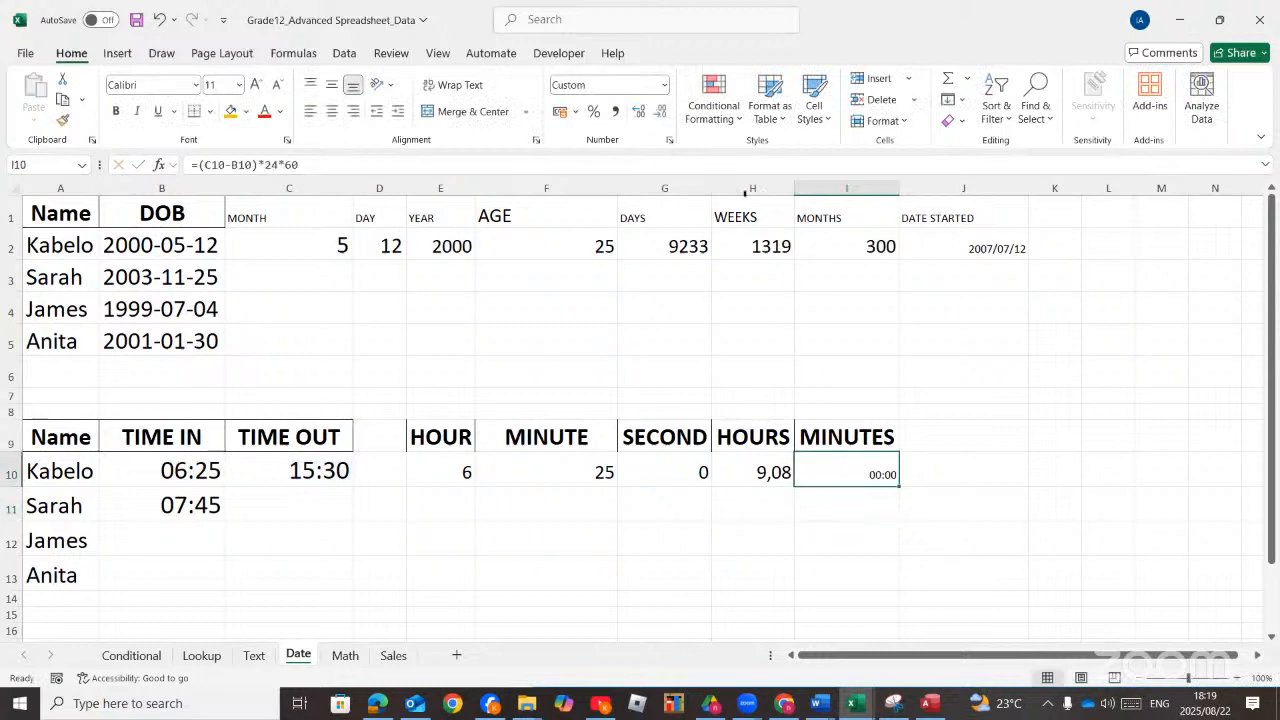
left_click(669, 140)
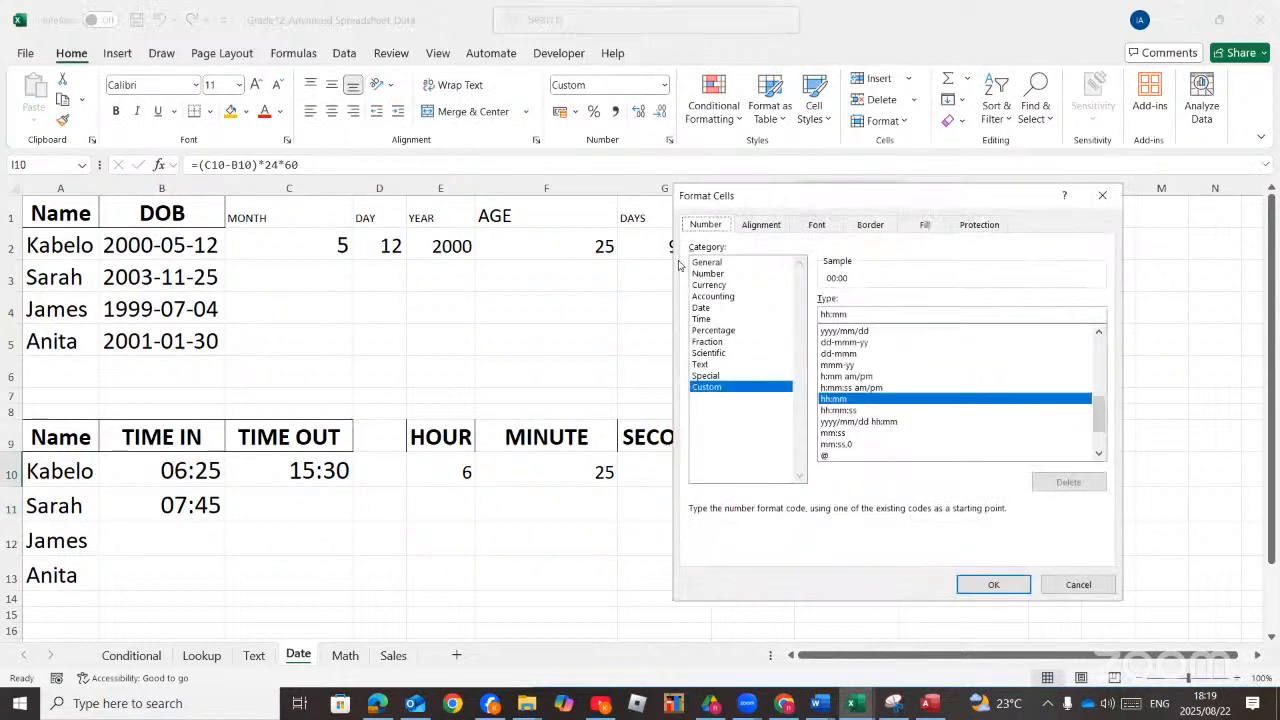
left_click(699, 274)
left_click(993, 584)
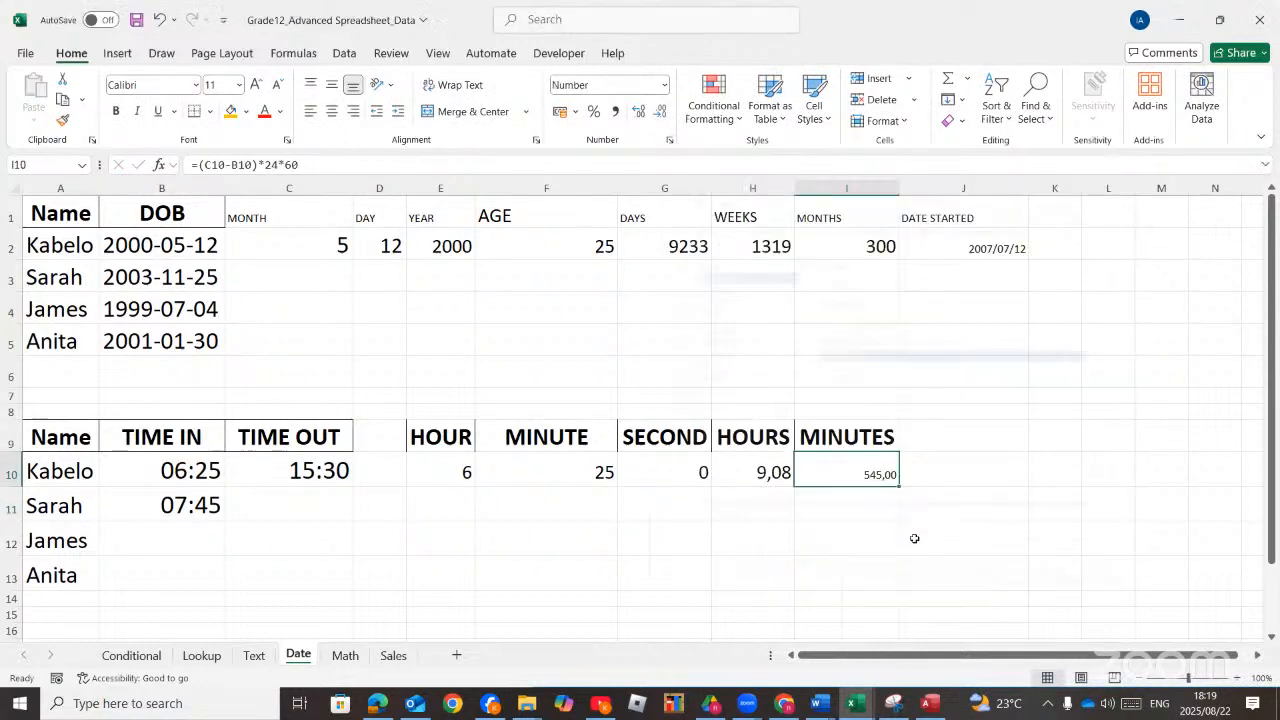
Enlarge the font of I10 to size 18 and display its formula in the cell for review
left_click(256, 85)
left_click(256, 85)
left_click(256, 85)
left_click(256, 85)
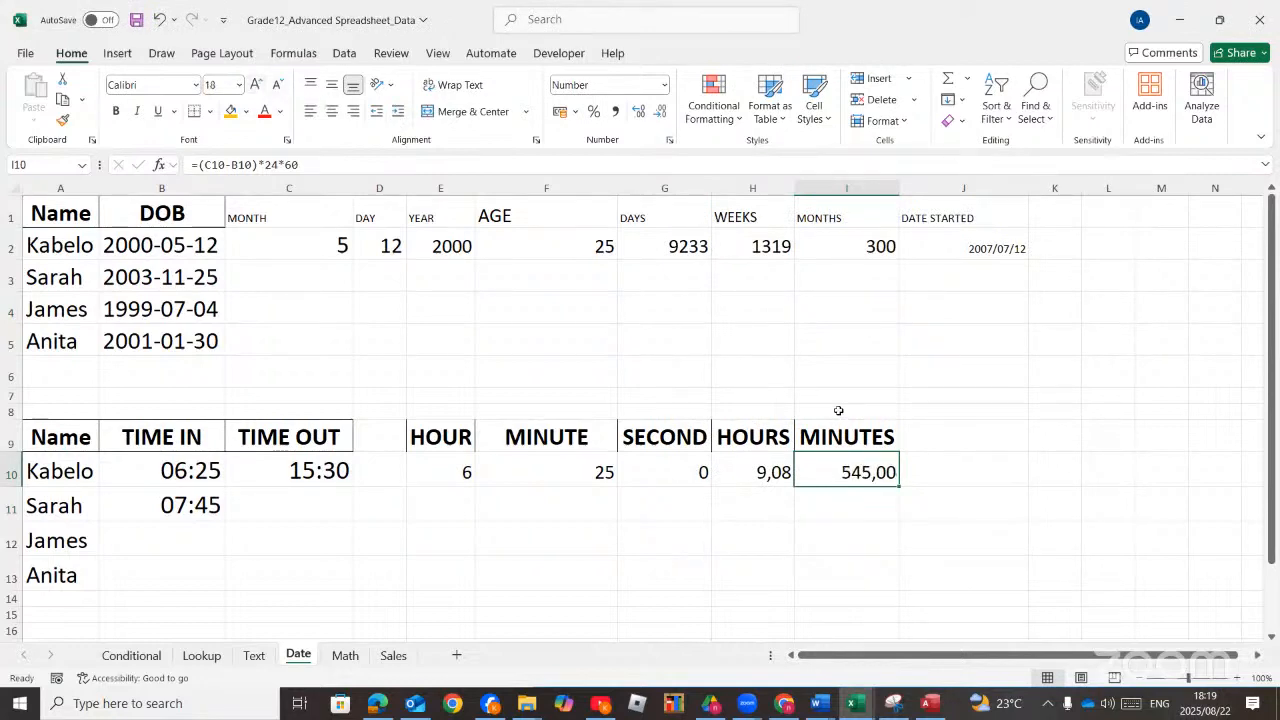
double_click(846, 471)
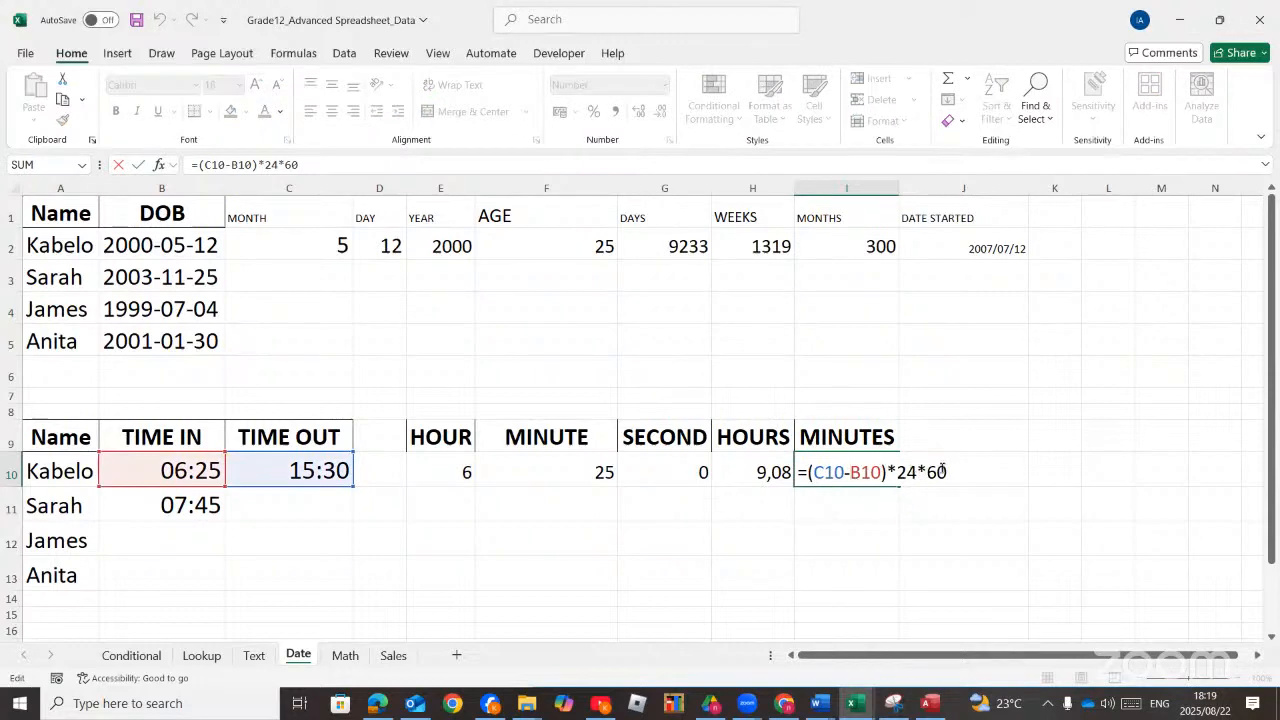
key("Return")
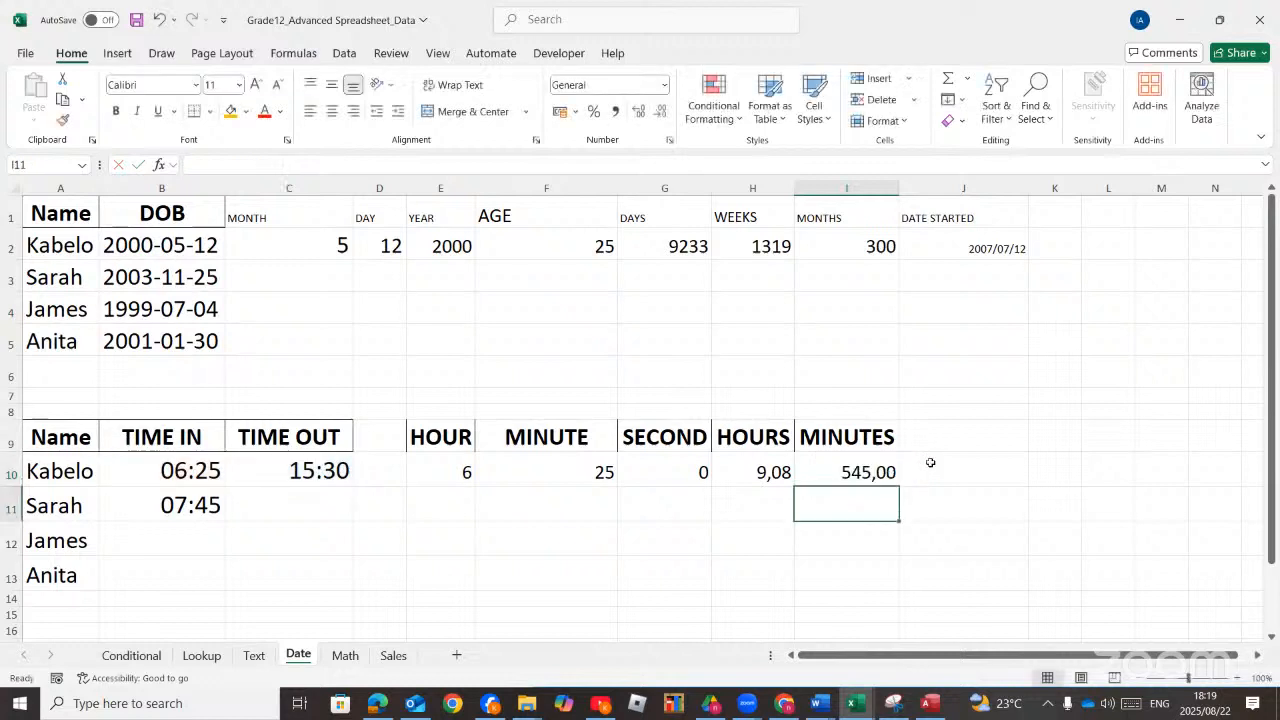
Add a SECONDS heading in J9
left_click(938, 444)
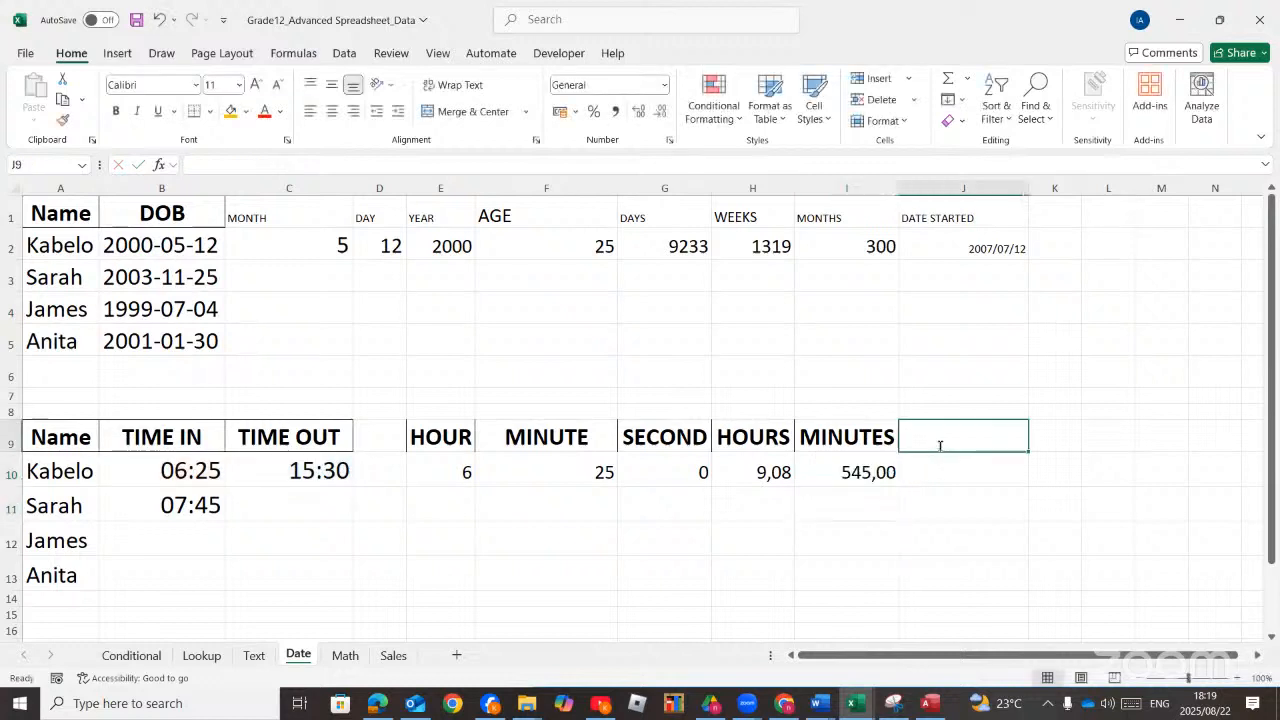
type("SECONDS")
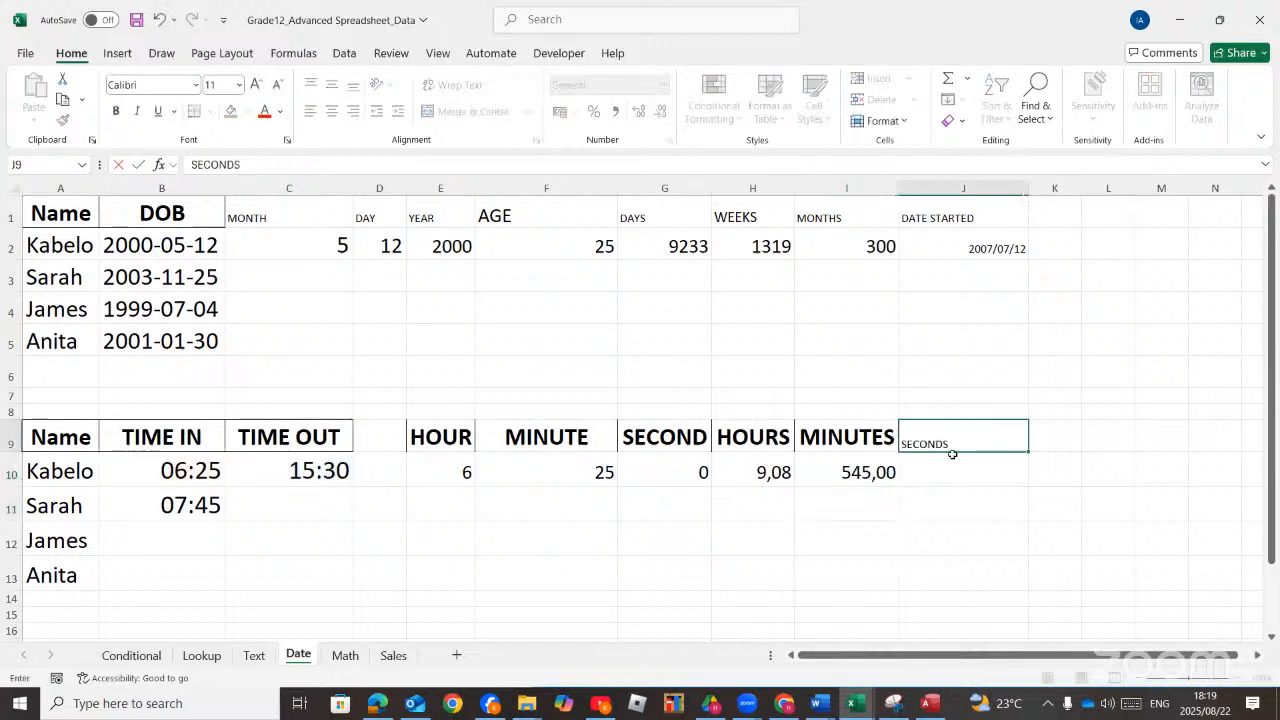
left_click(952, 482)
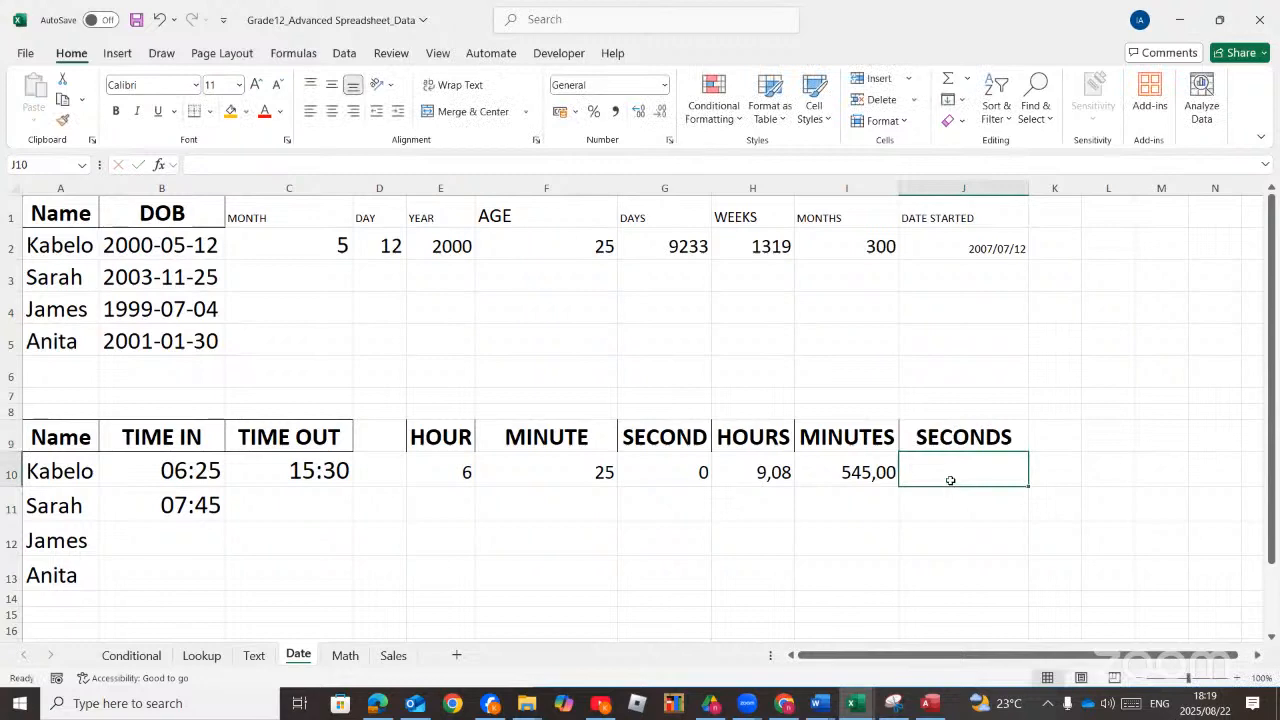
Calculate the seconds between TIME IN and TIME OUT in J10 with =(C10-B10)*24*60*60
type("=(")
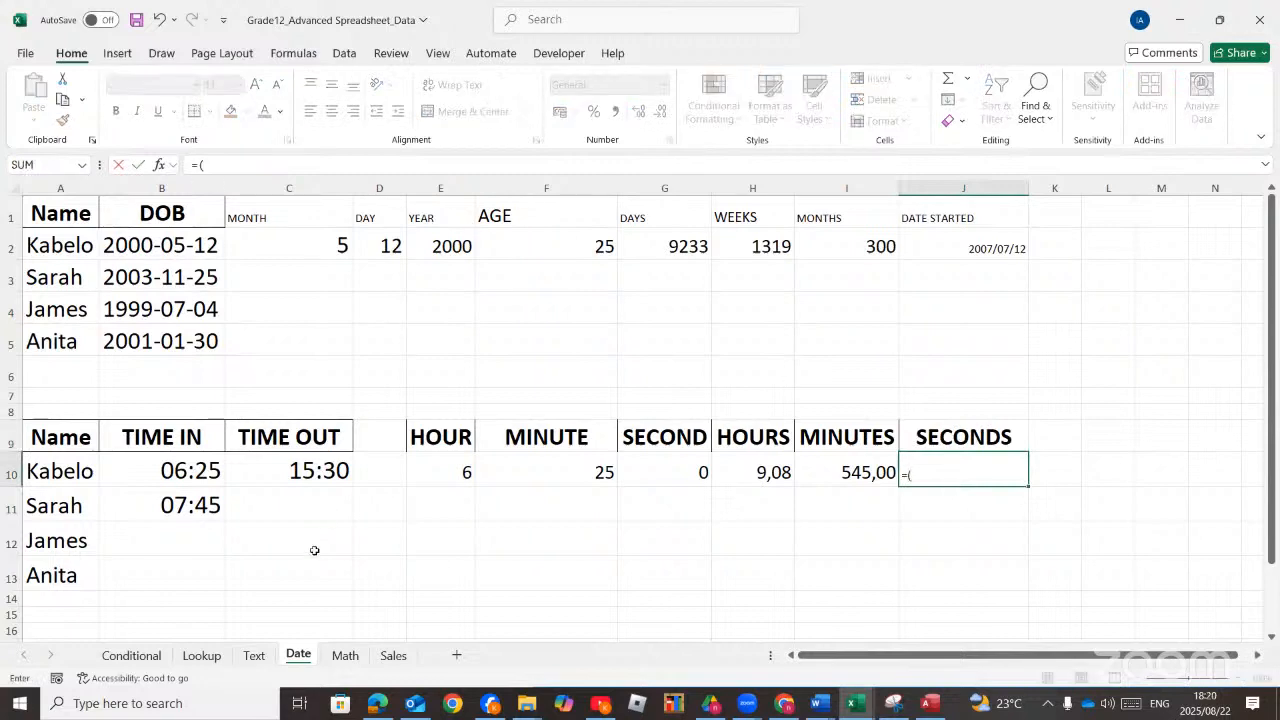
left_click(315, 474)
type("-")
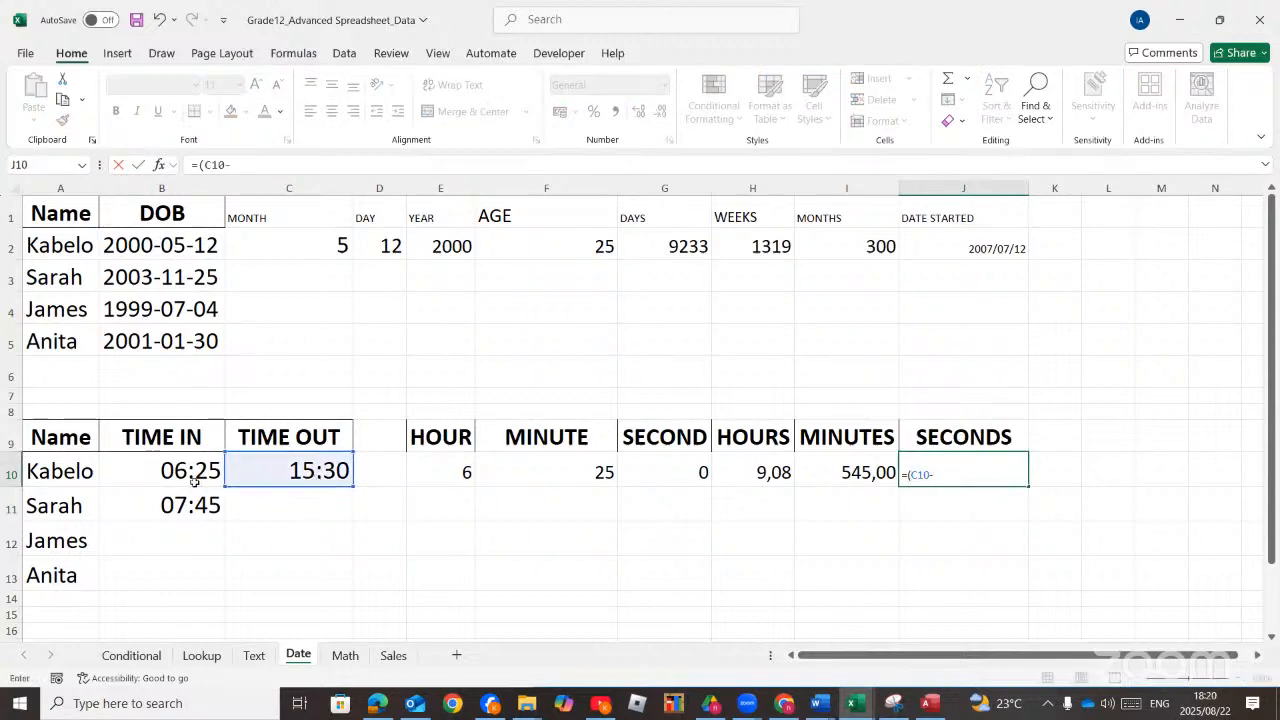
left_click(186, 477)
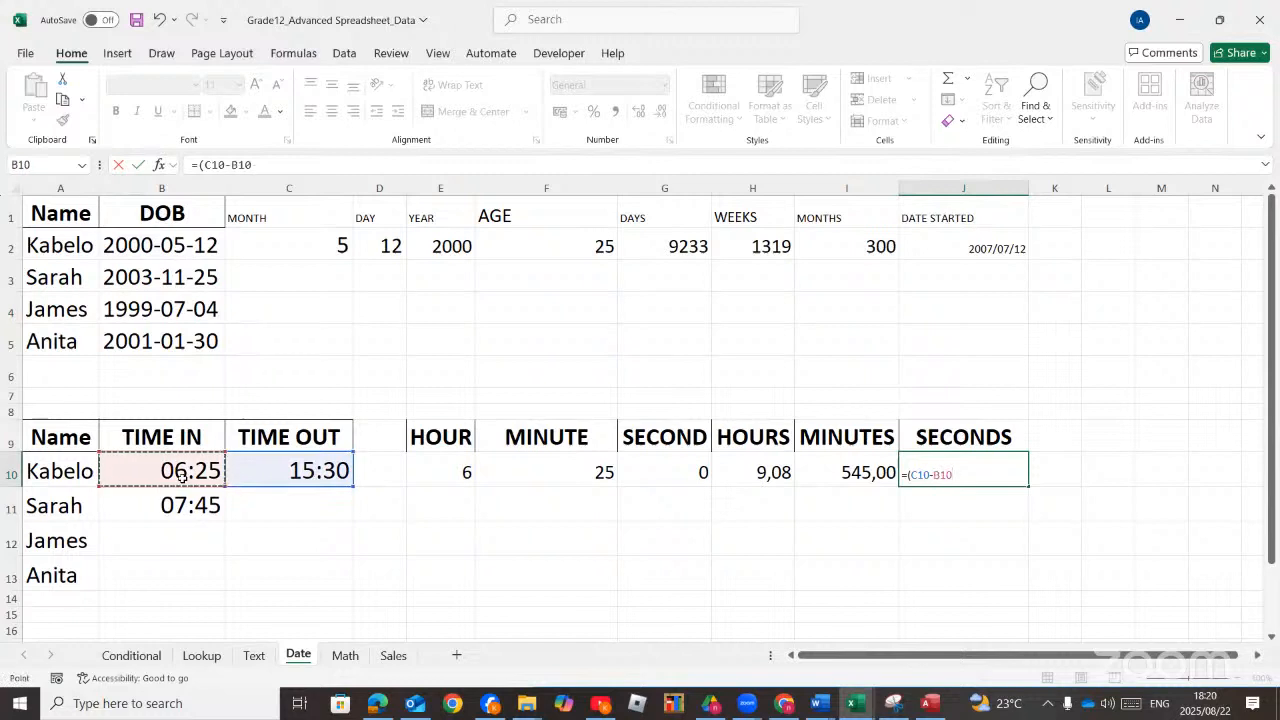
type(")*24")
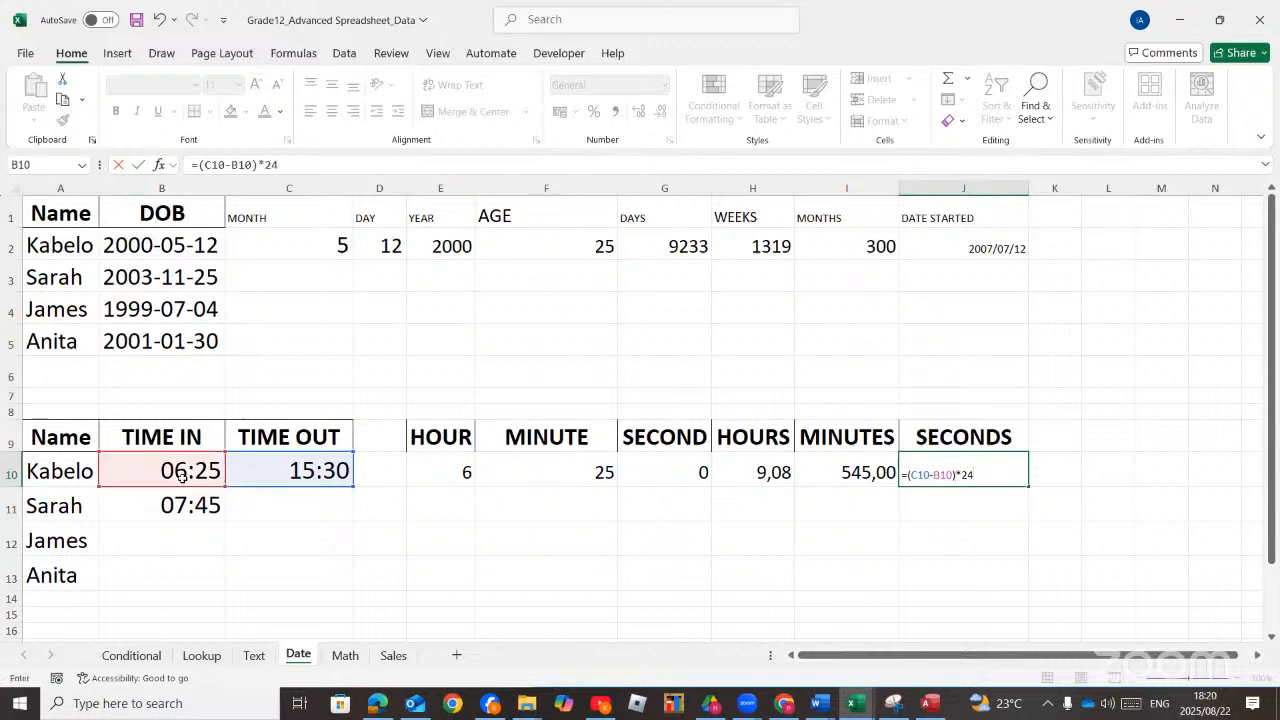
type("*60*60")
key("Return")
Format the SECONDS result in J10 with the Number category and enlarge its font to size 18
left_click(928, 456)
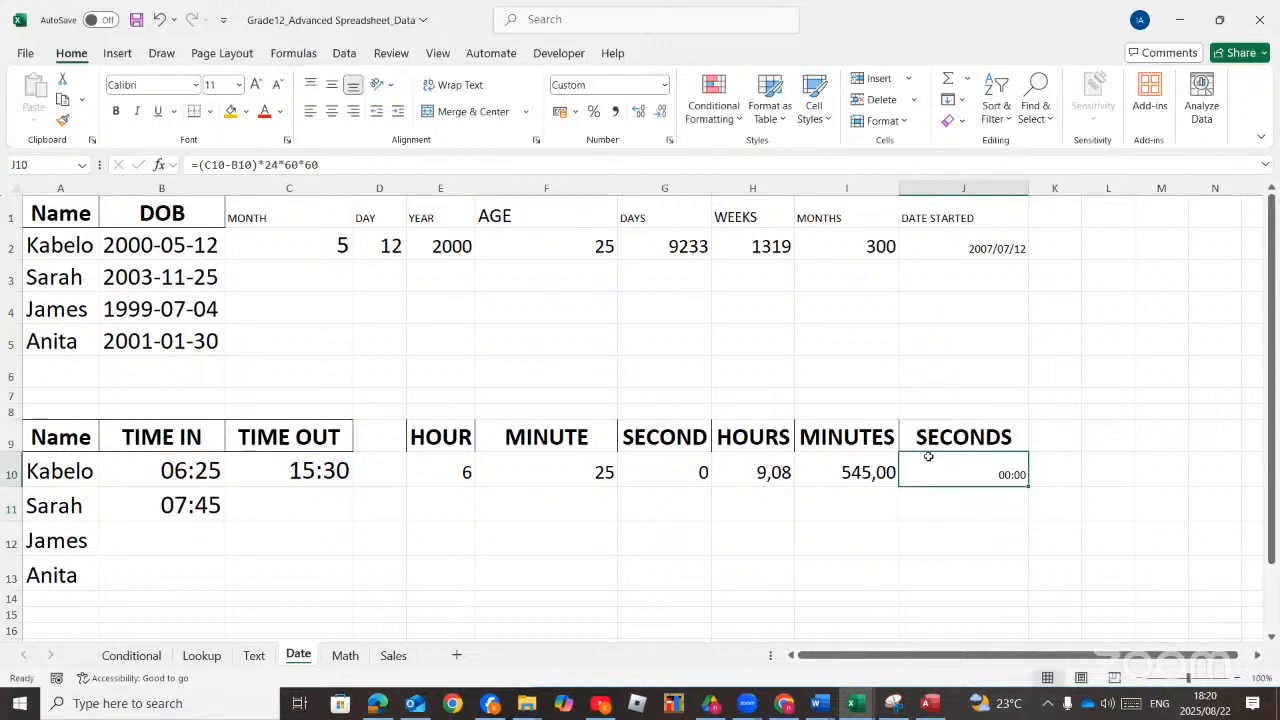
left_click(669, 140)
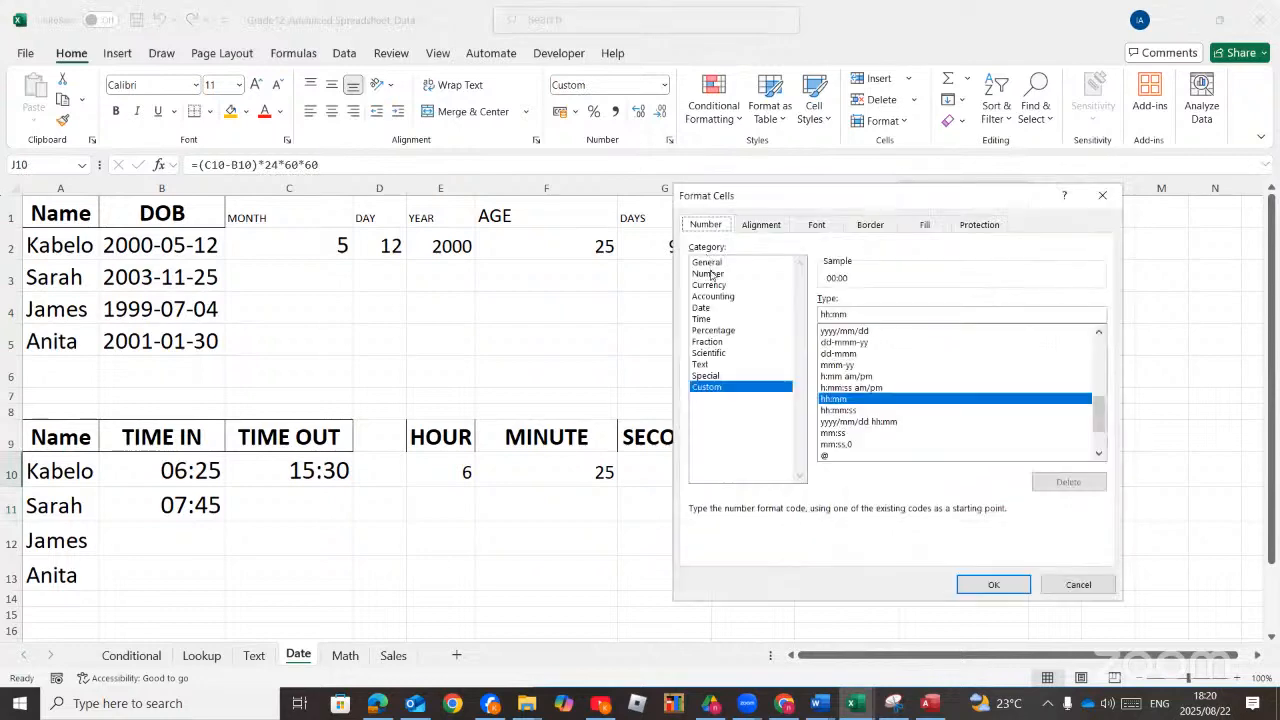
left_click(720, 273)
left_click(993, 586)
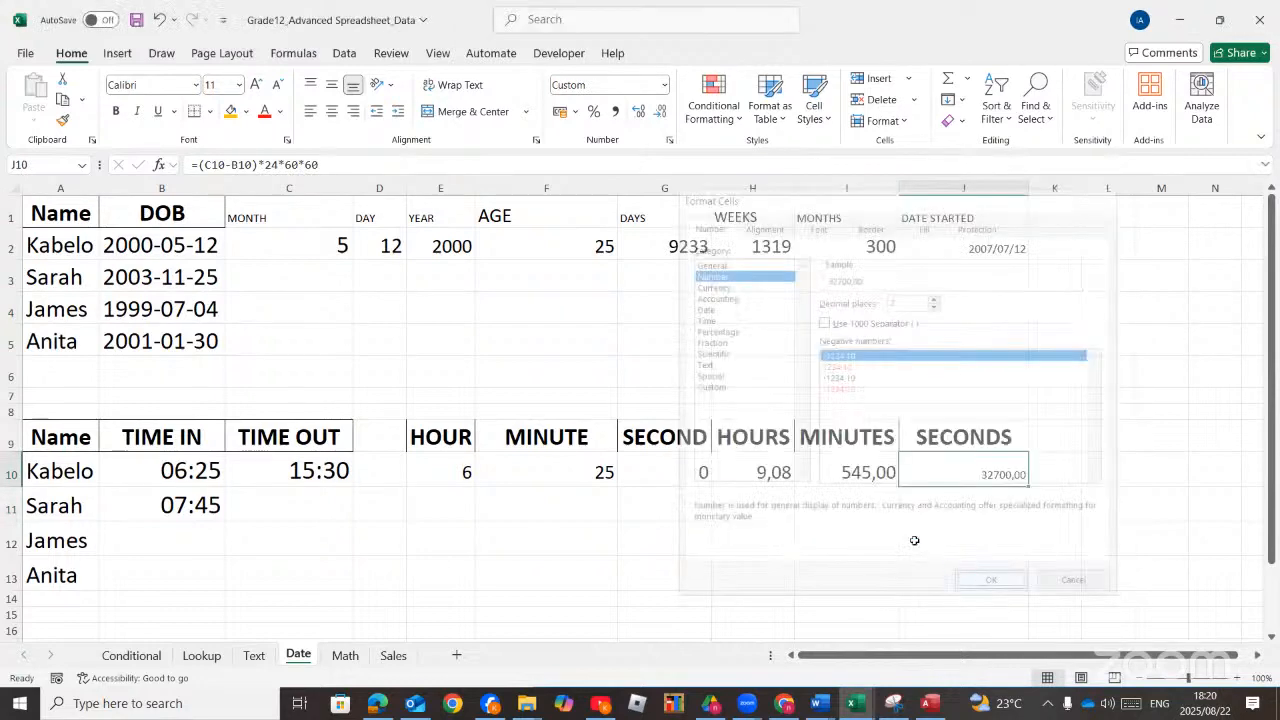
left_click(256, 84)
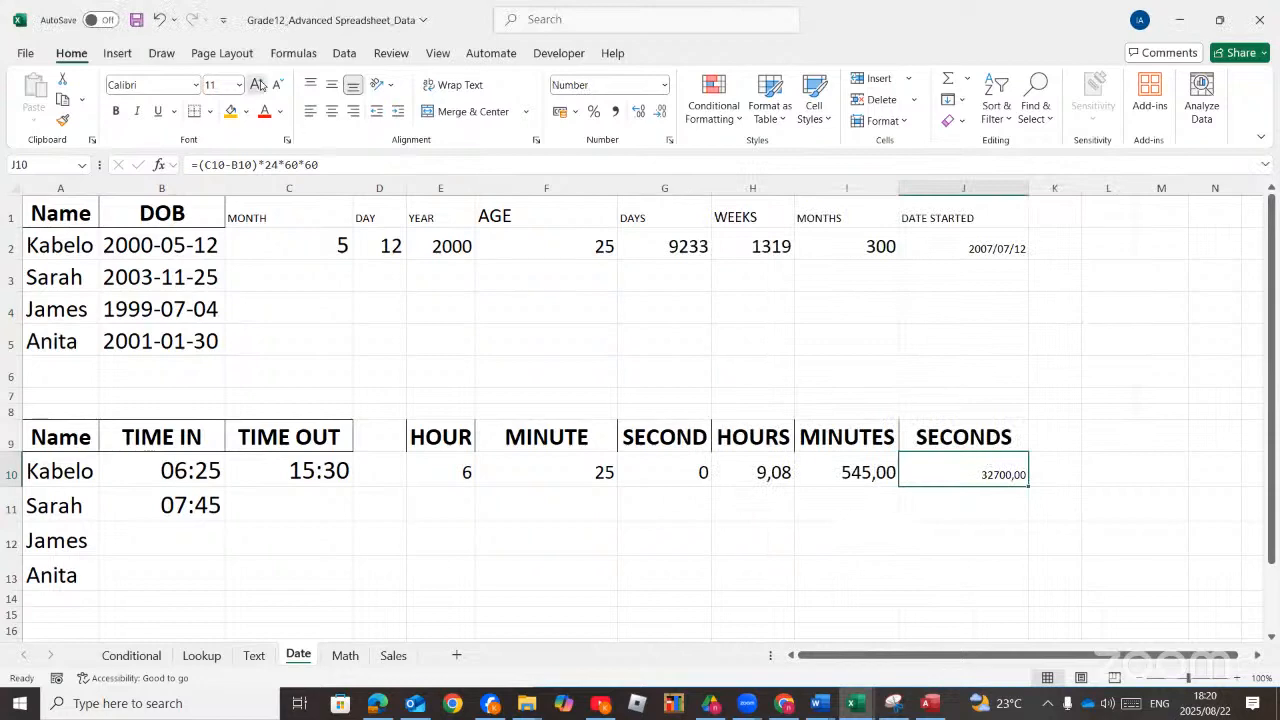
left_click(256, 84)
left_click(256, 84)
left_click(256, 84)
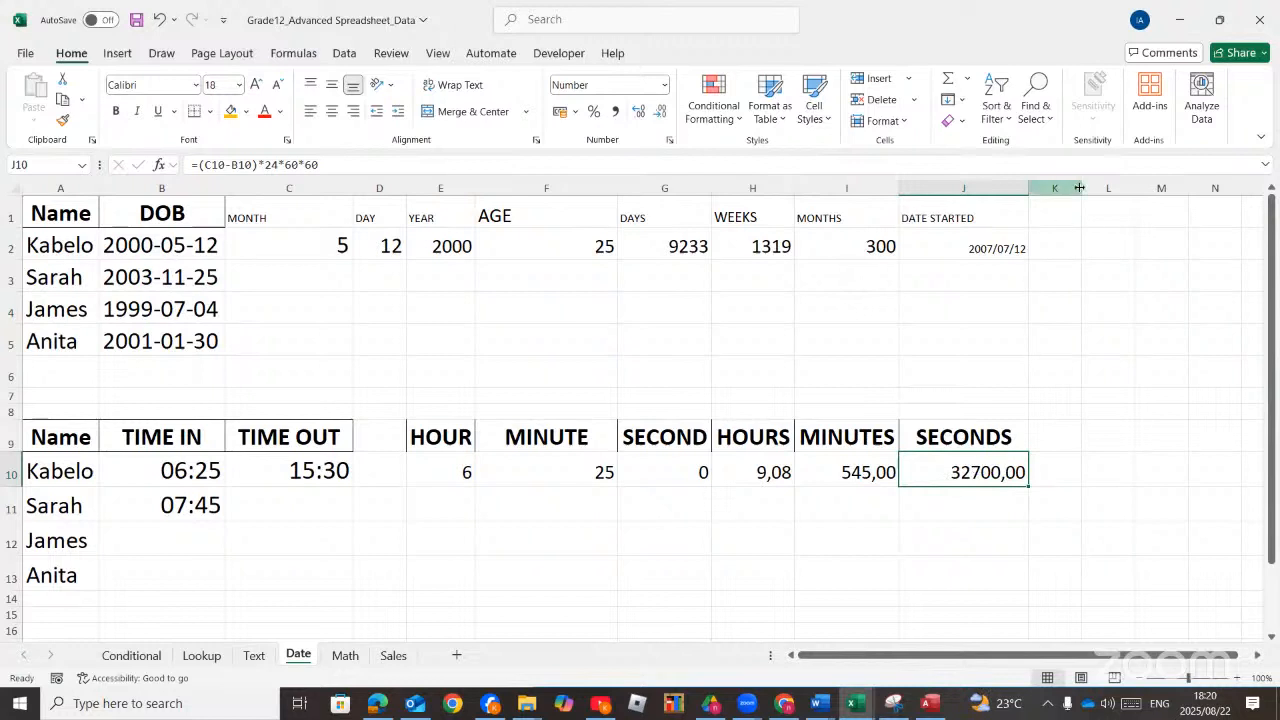
Widen column K slightly and select the empty TIME OUT cell C11
left_click_drag(1081, 189, 1104, 190)
left_click(1057, 431)
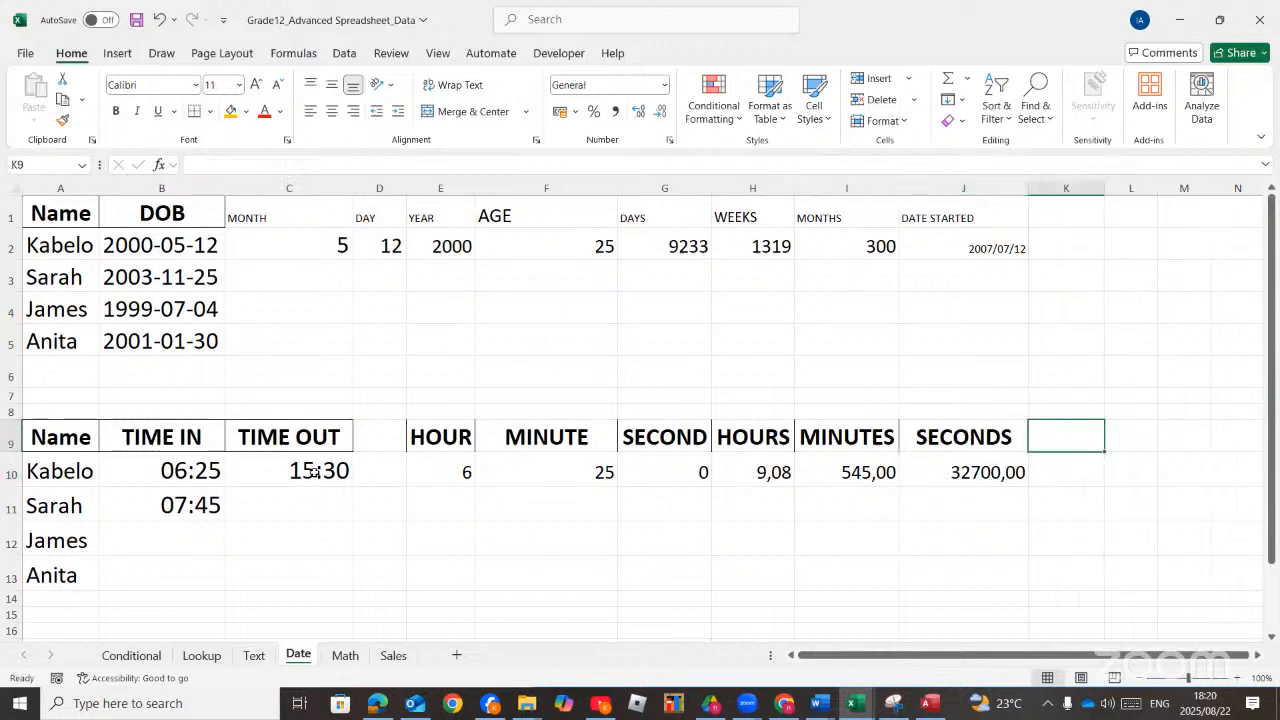
left_click(313, 473)
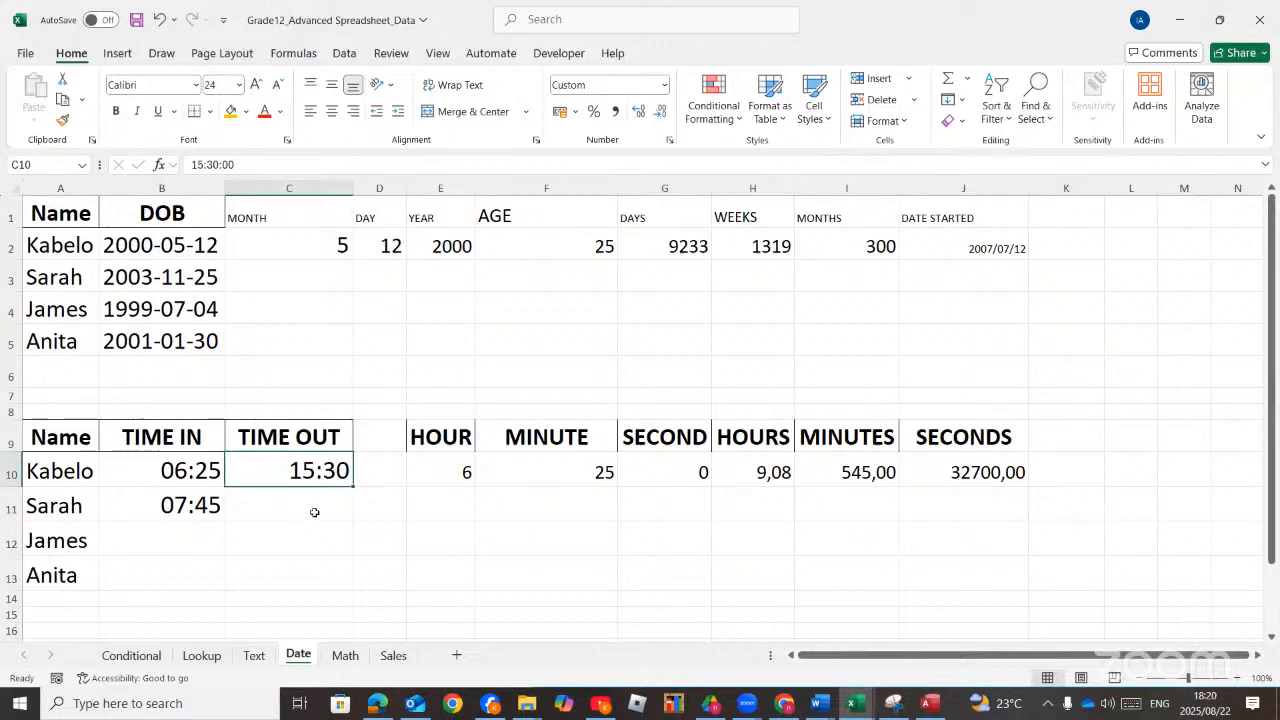
left_click(314, 512)
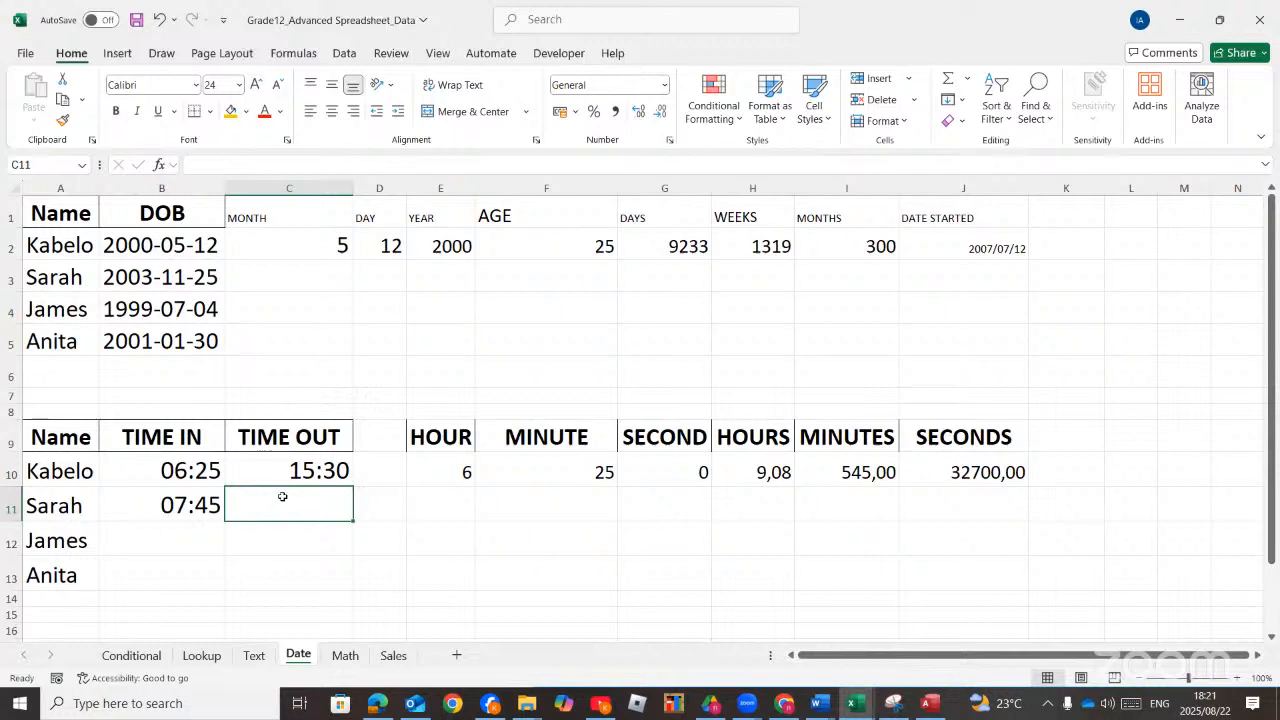
Start a TIME function in C11 with its arguments dialog and set the Hour argument to HOUR(B11)
left_click(948, 245)
left_click(290, 501)
type("=TIM")
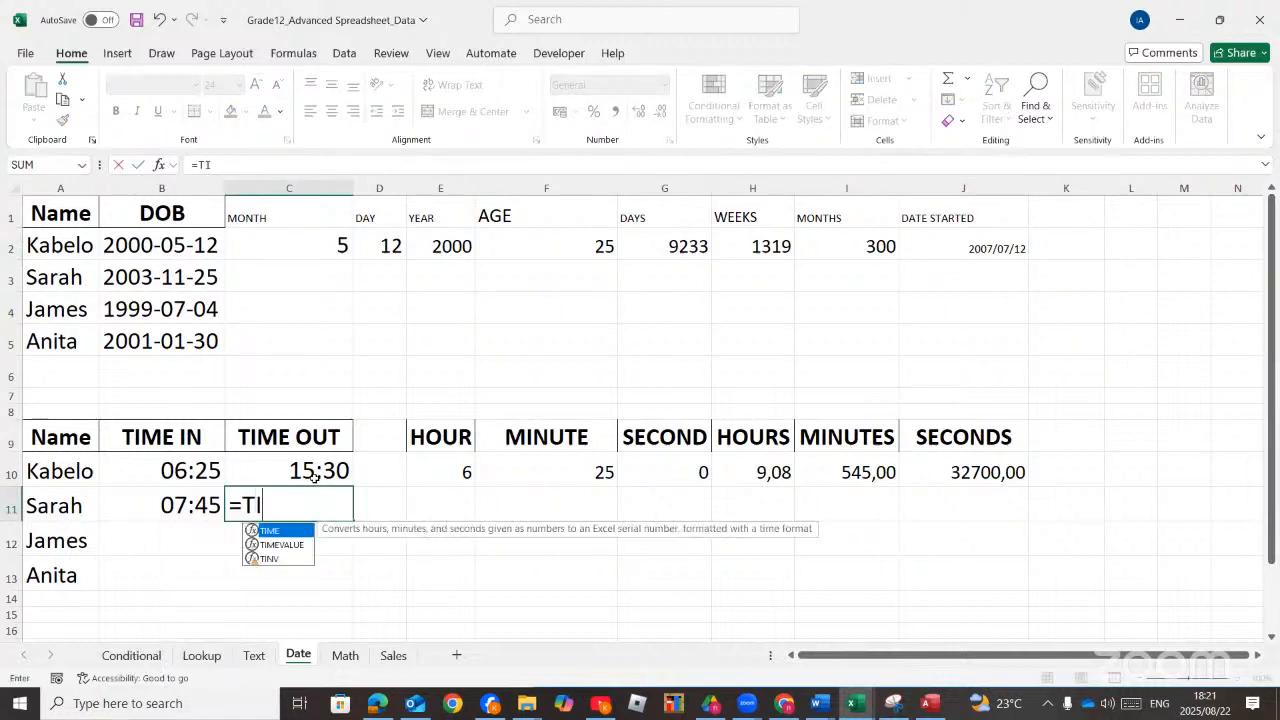
double_click(278, 530)
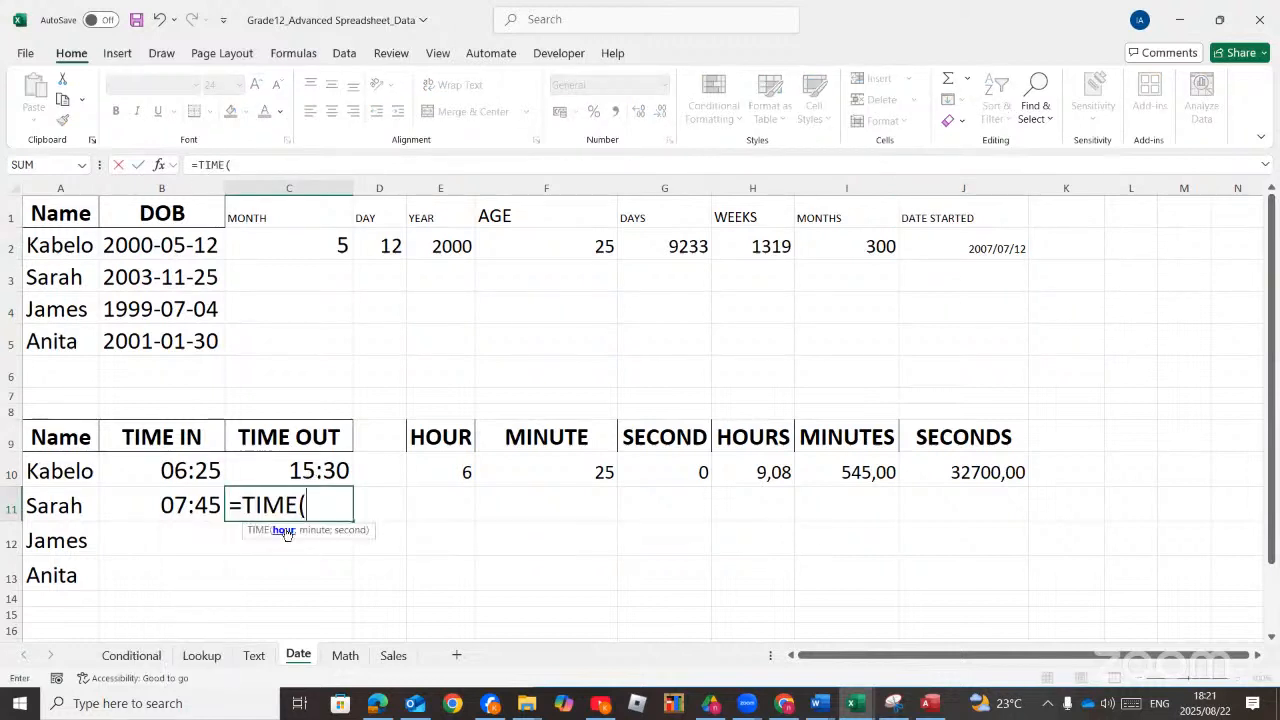
left_click(159, 166)
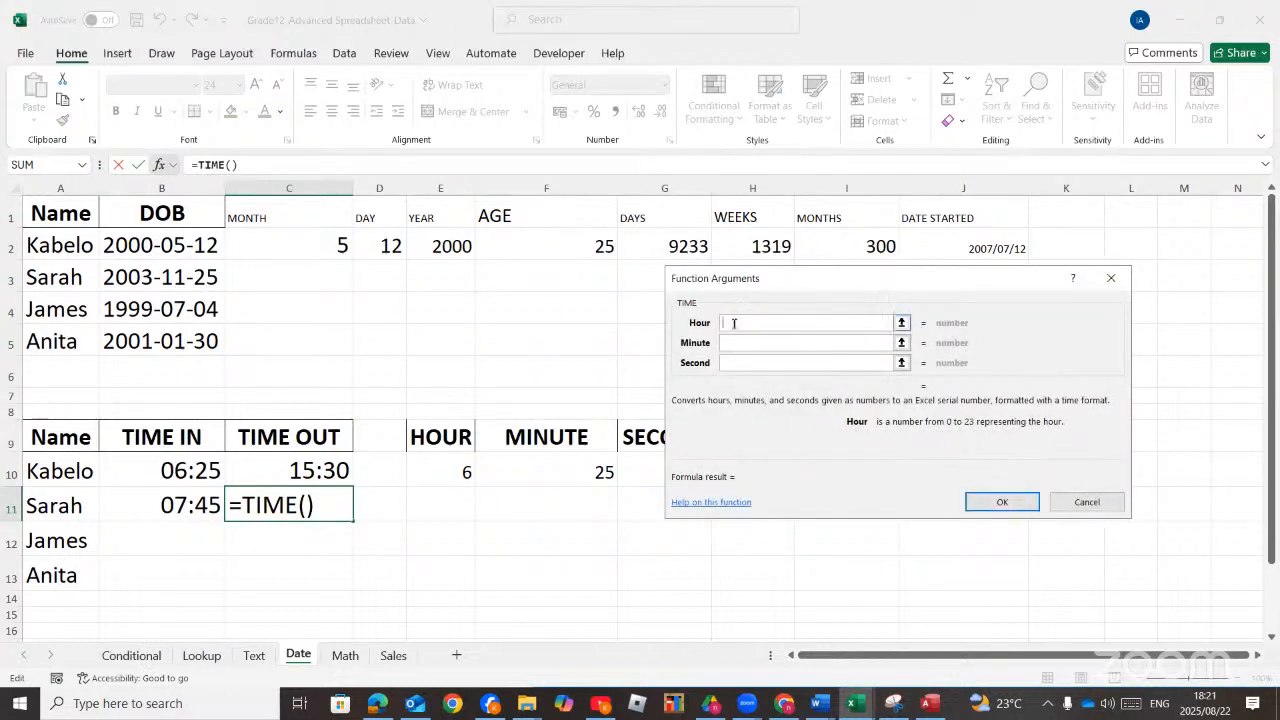
type("HO")
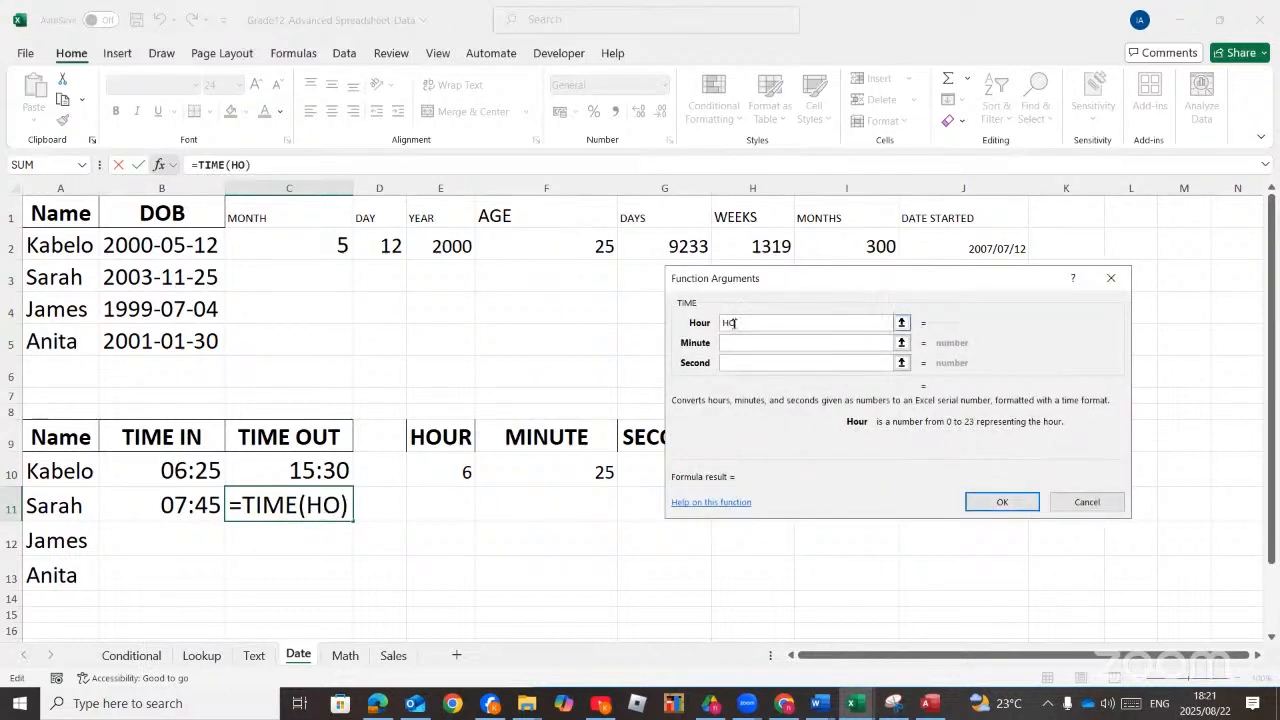
type("UR(")
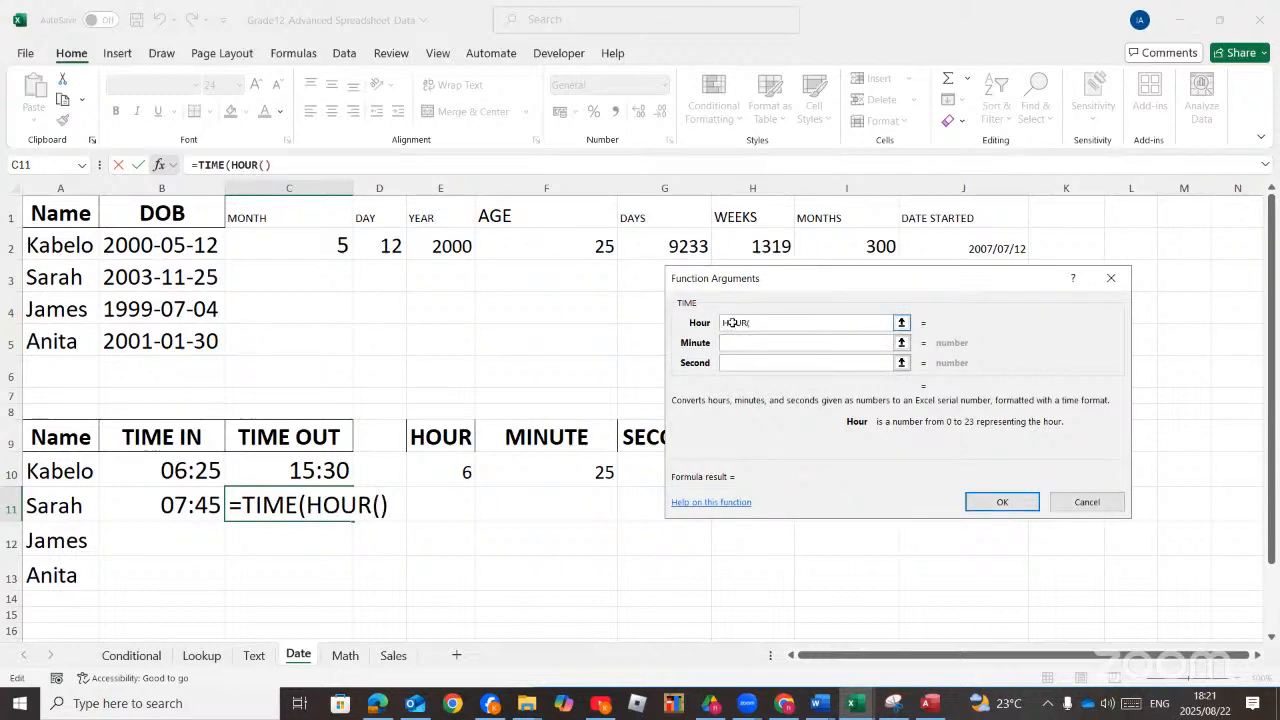
left_click(174, 506)
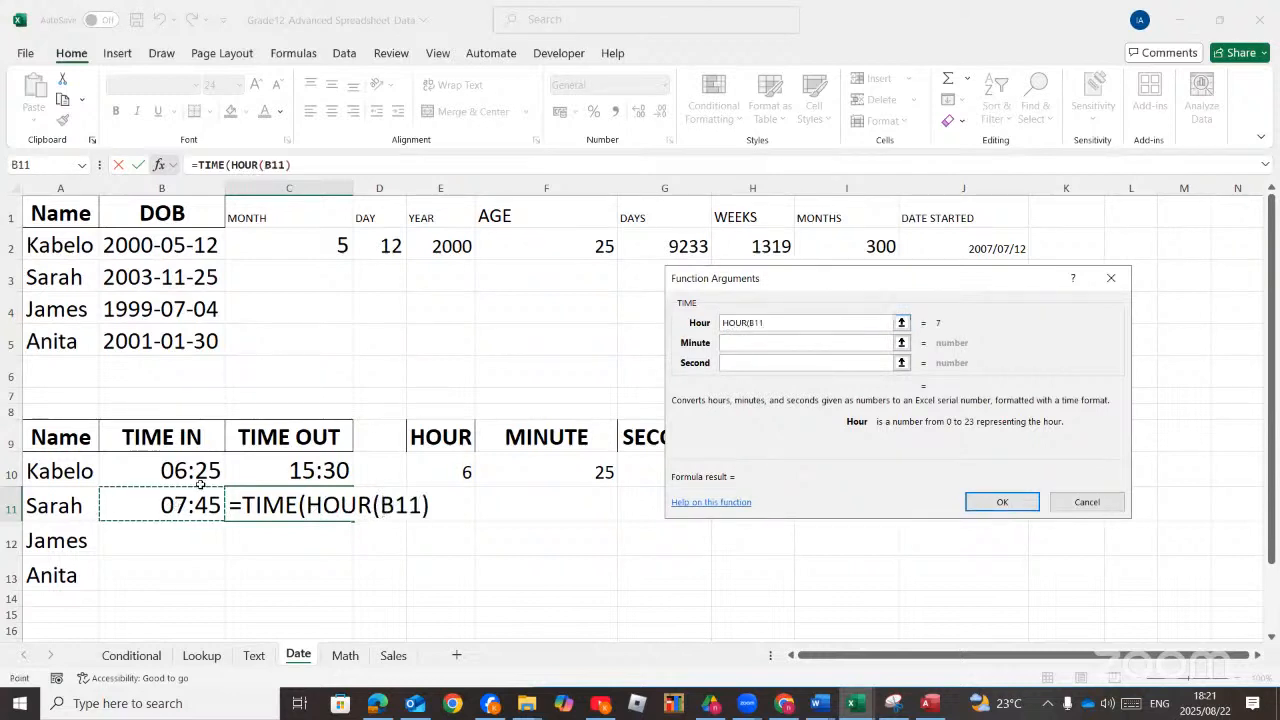
type(")")
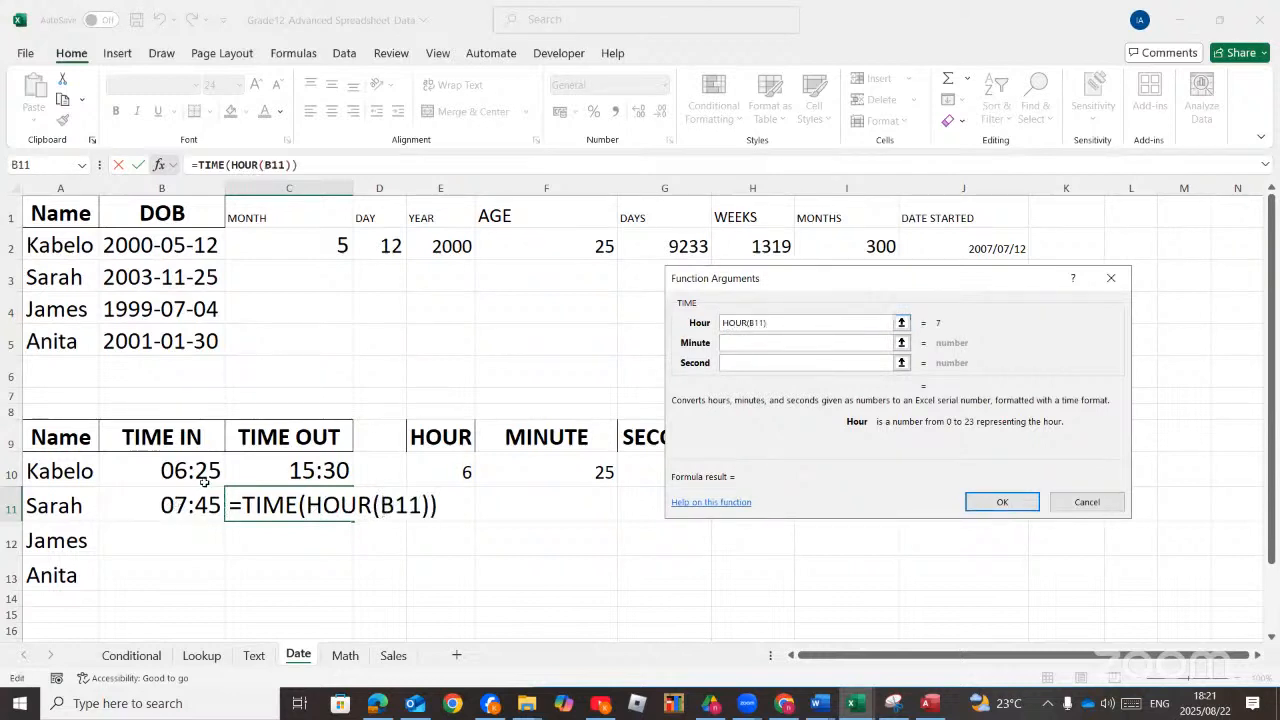
Set the Minute argument of the TIME function to MINUTE(B11)
left_click(746, 342)
type("HOU")
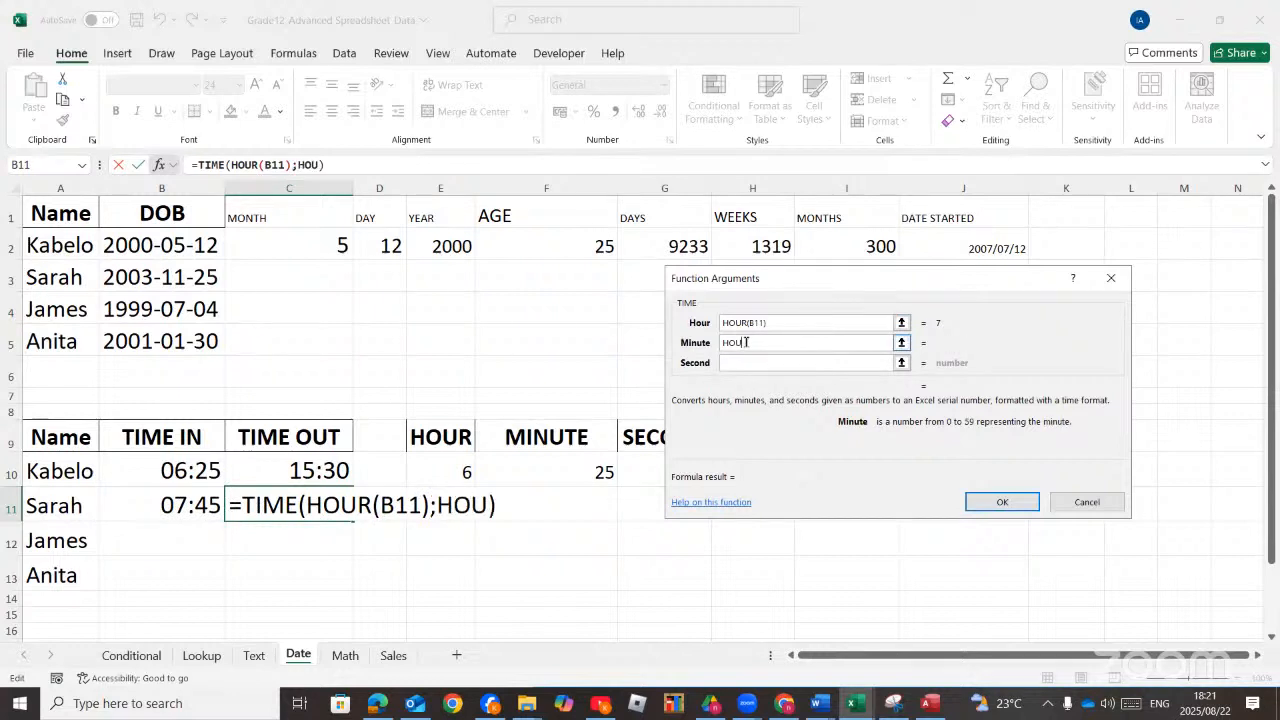
type("R(")
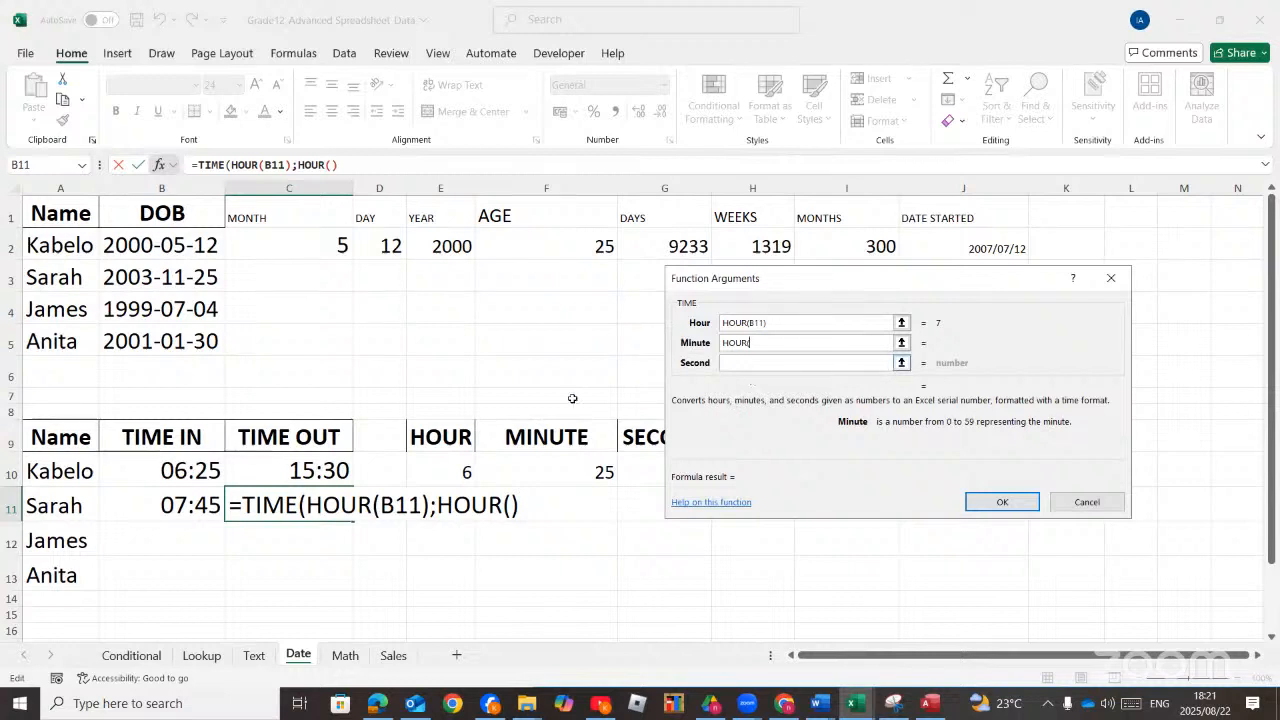
left_click(188, 500)
type(")")
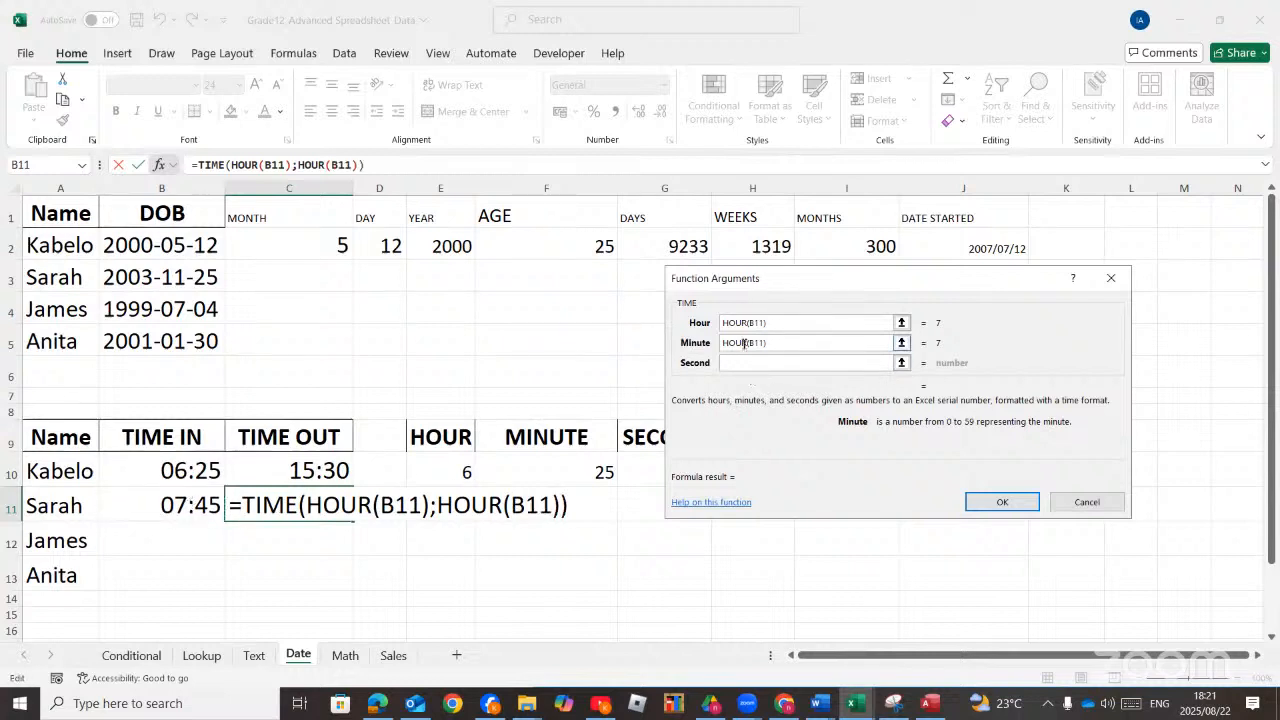
left_click(745, 340)
key("BackSpace")
key("BackSpace")
key("BackSpace")
key("BackSpace")
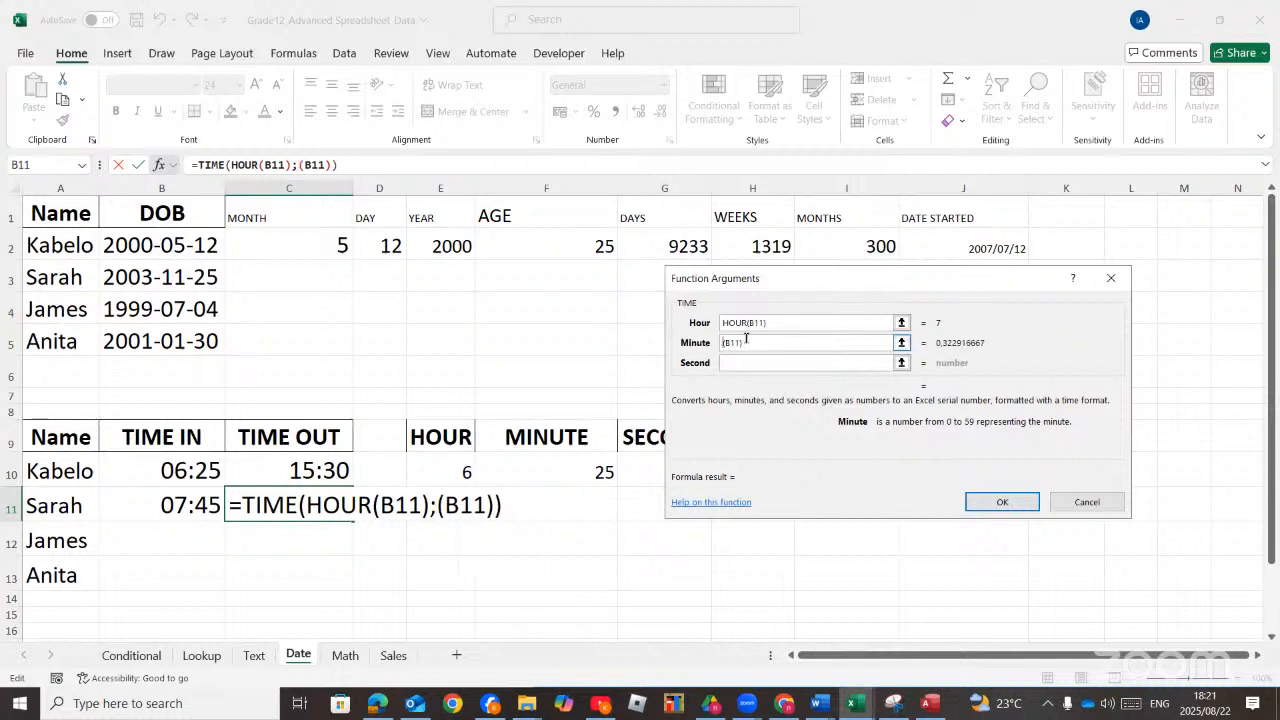
type("MINUTE")
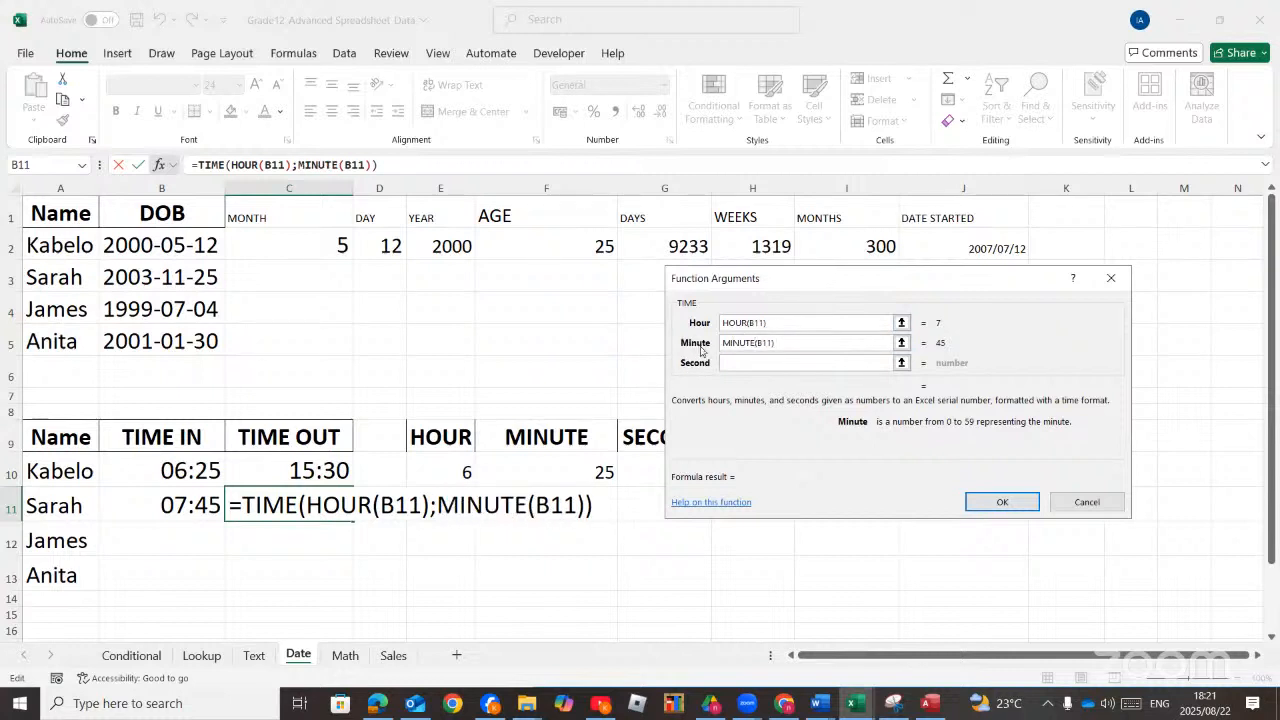
Set the Second argument of the TIME function to SECOND(B11)
left_click(722, 362)
type("SECO")
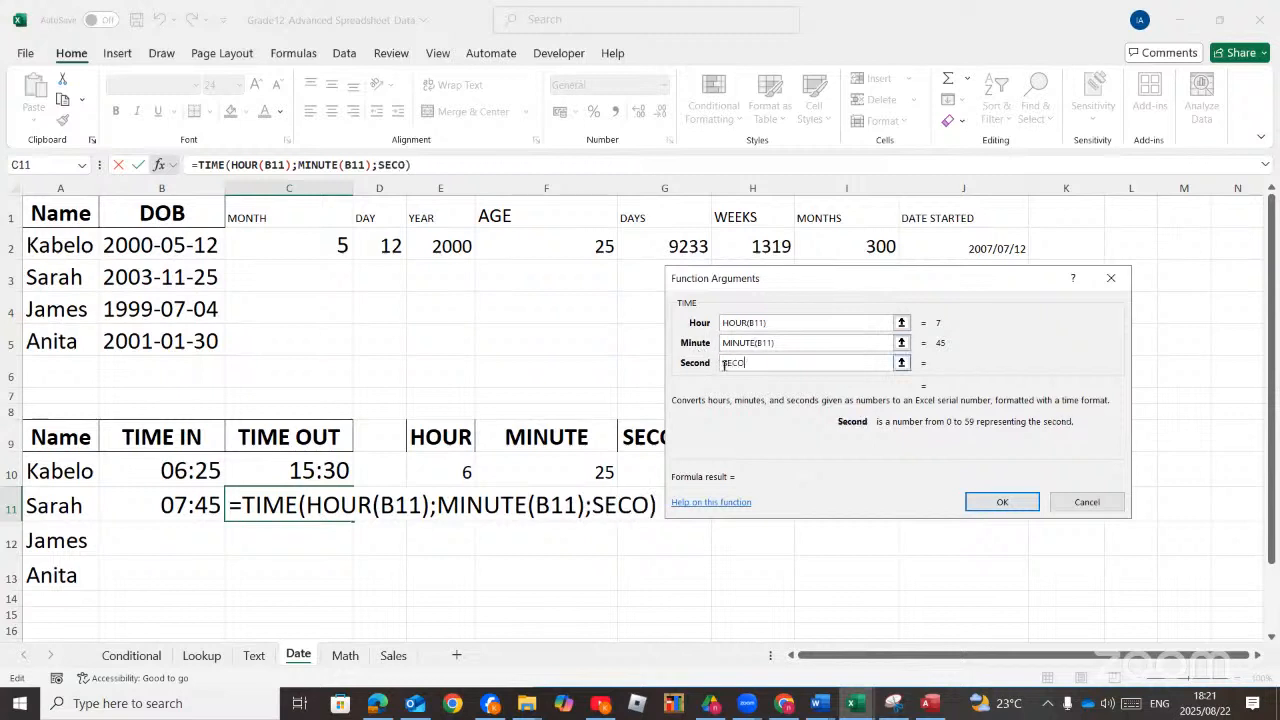
type("ND(")
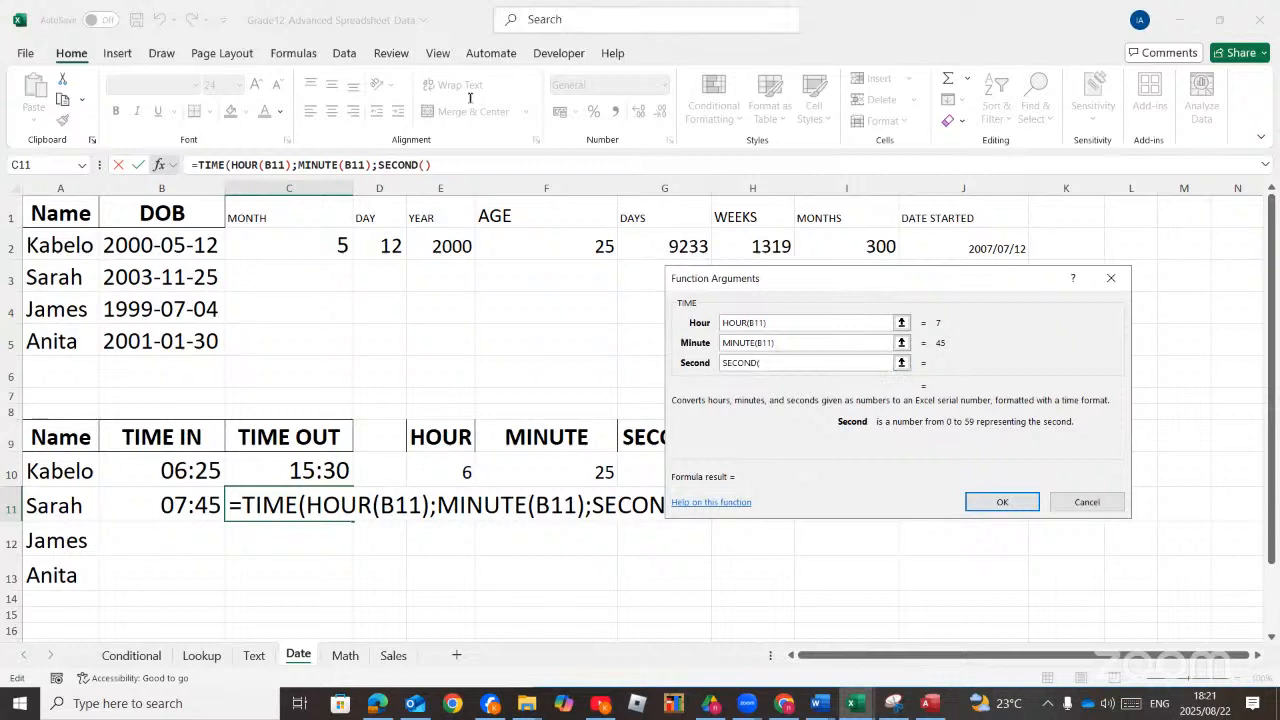
left_click(207, 500)
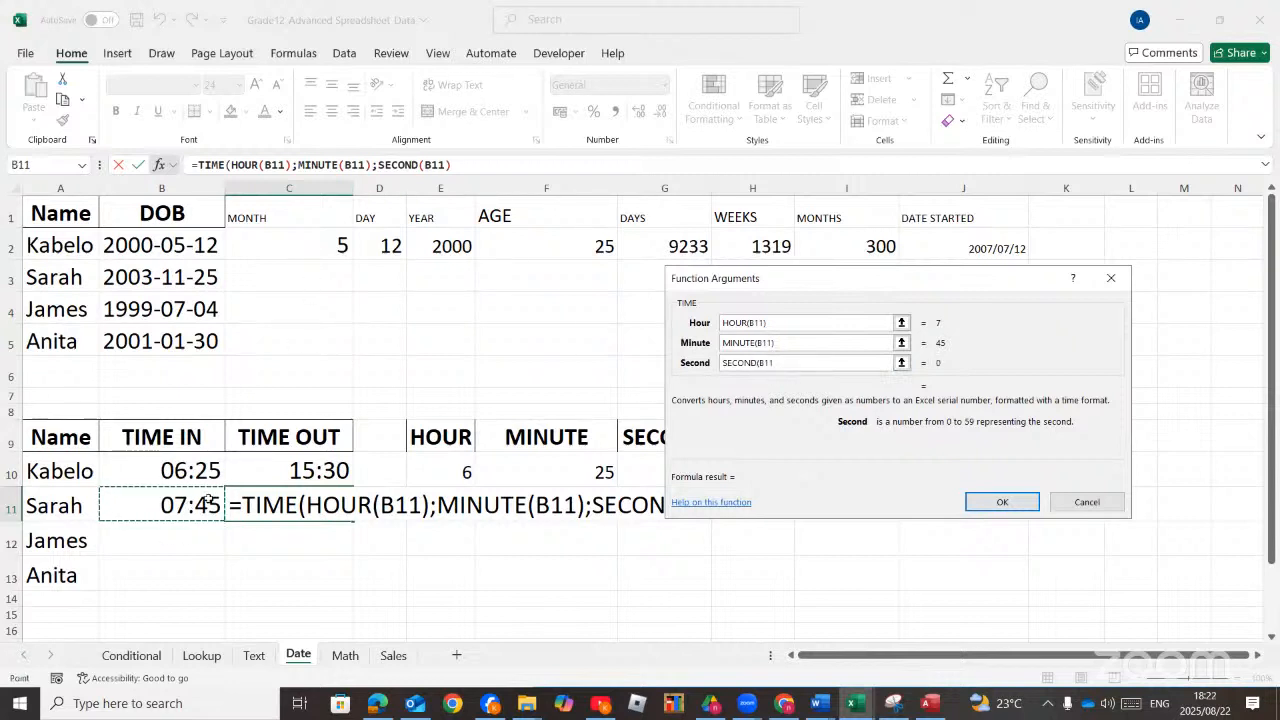
type(")")
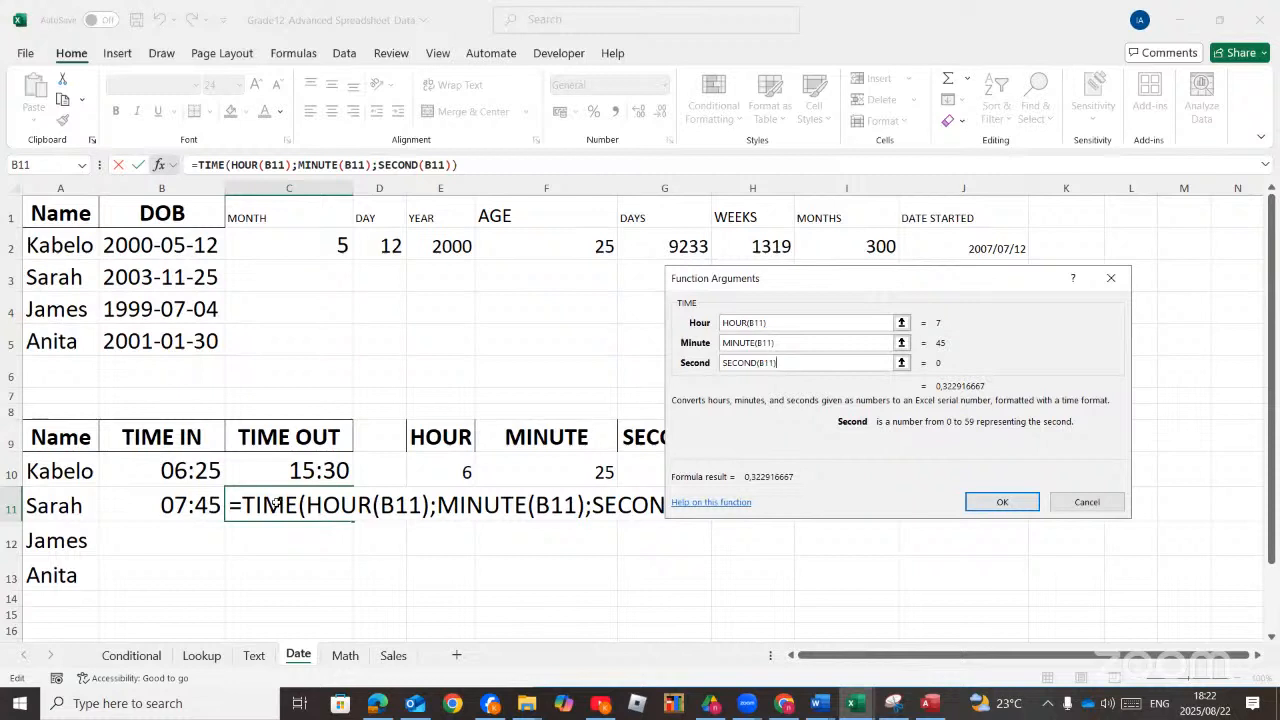
Add 8 to the Hour argument and 30 to the Second argument, and enter the TIME formula in C11
left_click(780, 320)
type("+8")
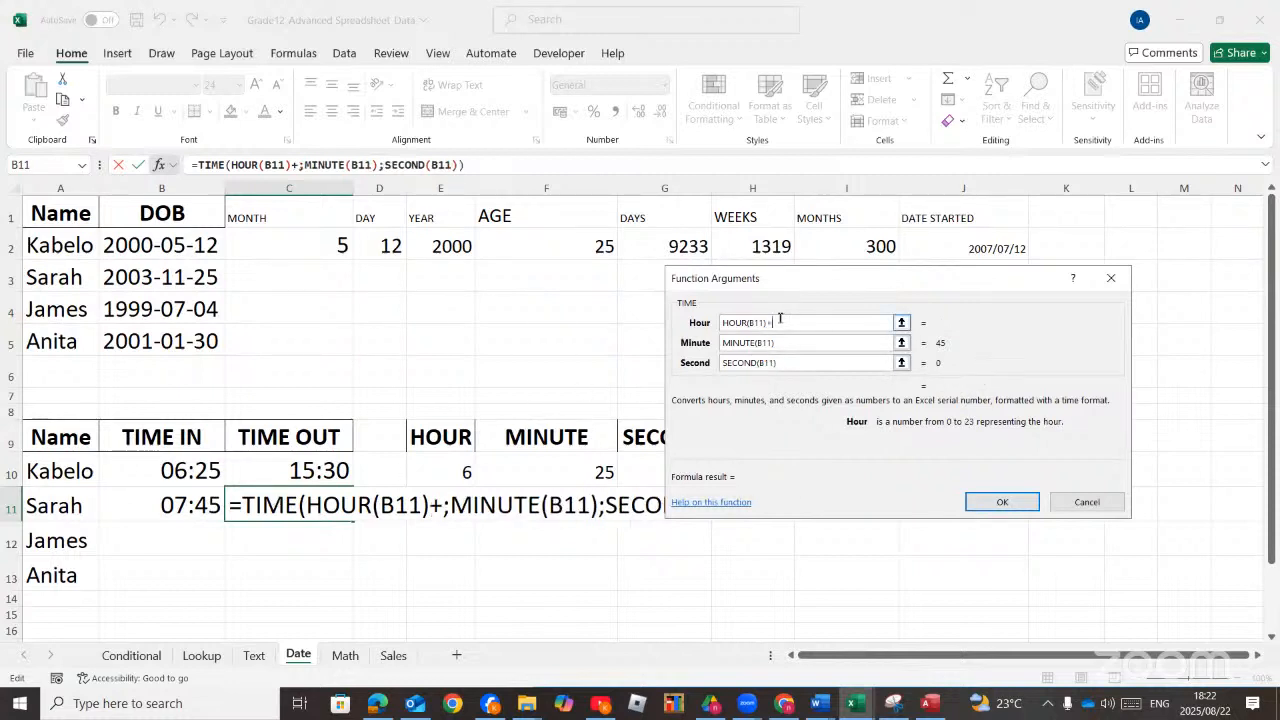
left_click(800, 360)
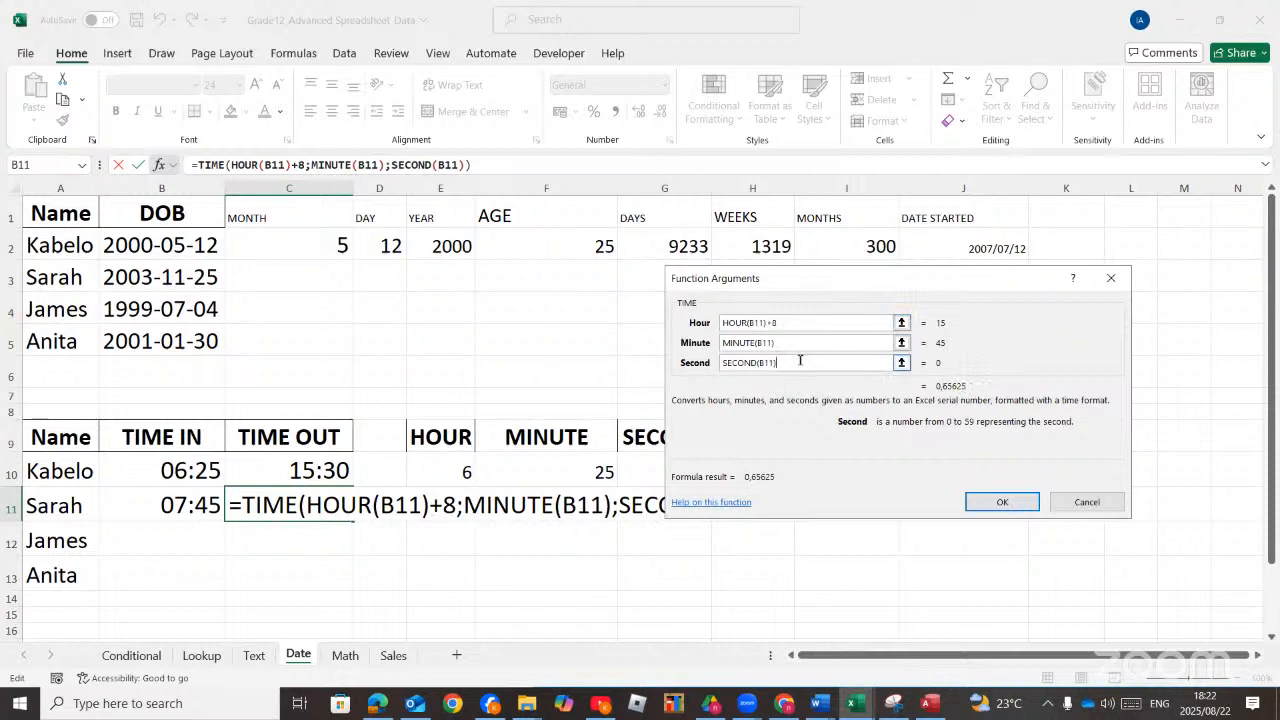
type("+30")
left_click(978, 500)
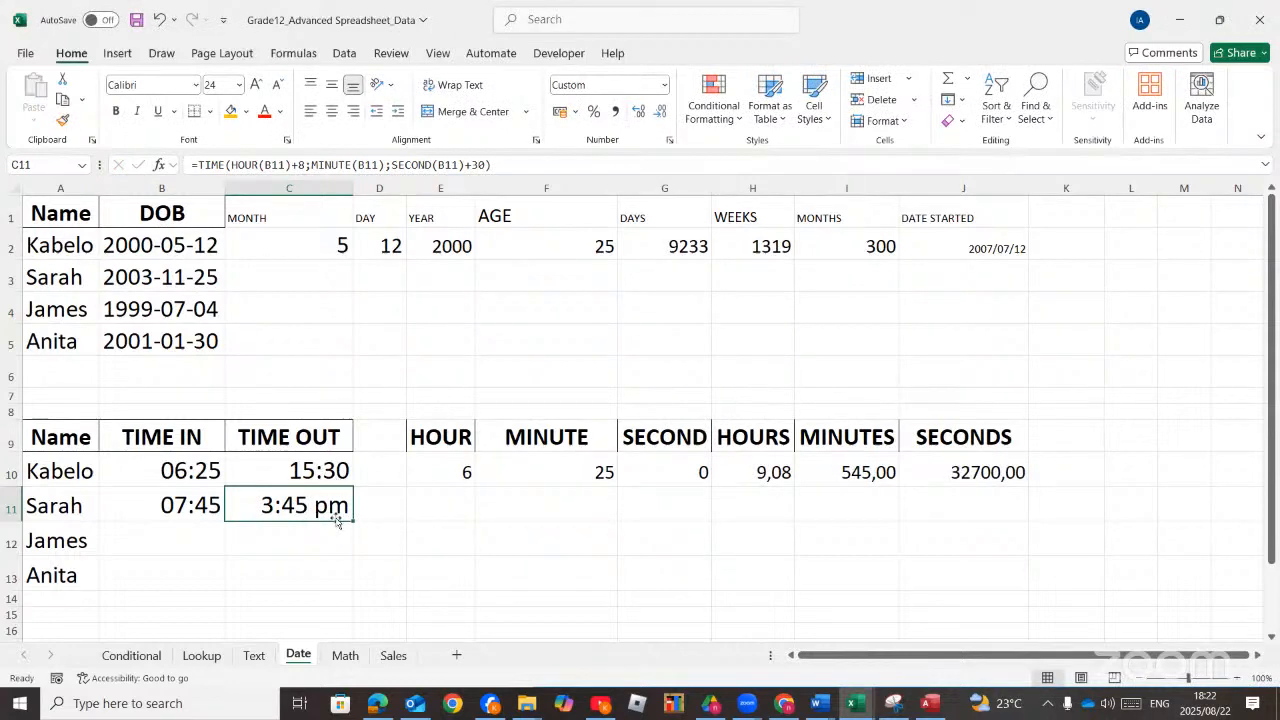
Format the TIME OUT result in C11 with the custom number format hh:mm
left_click(670, 141)
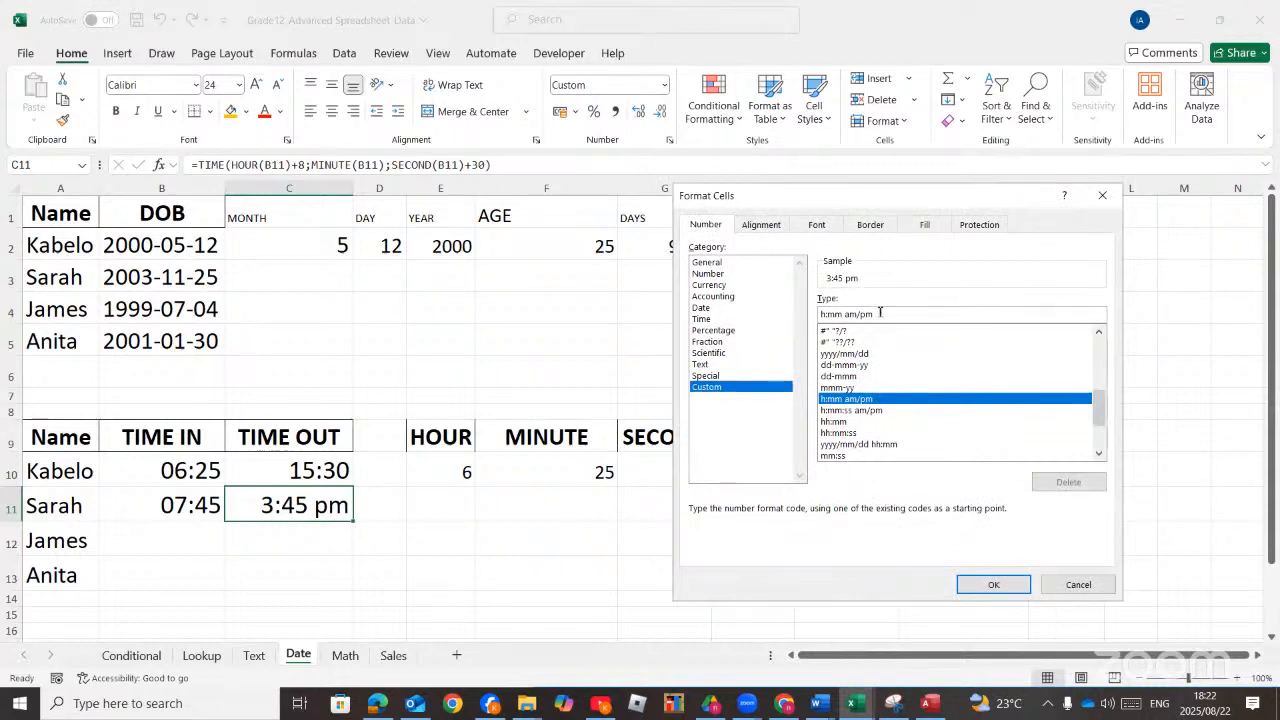
left_click(838, 420)
left_click(993, 584)
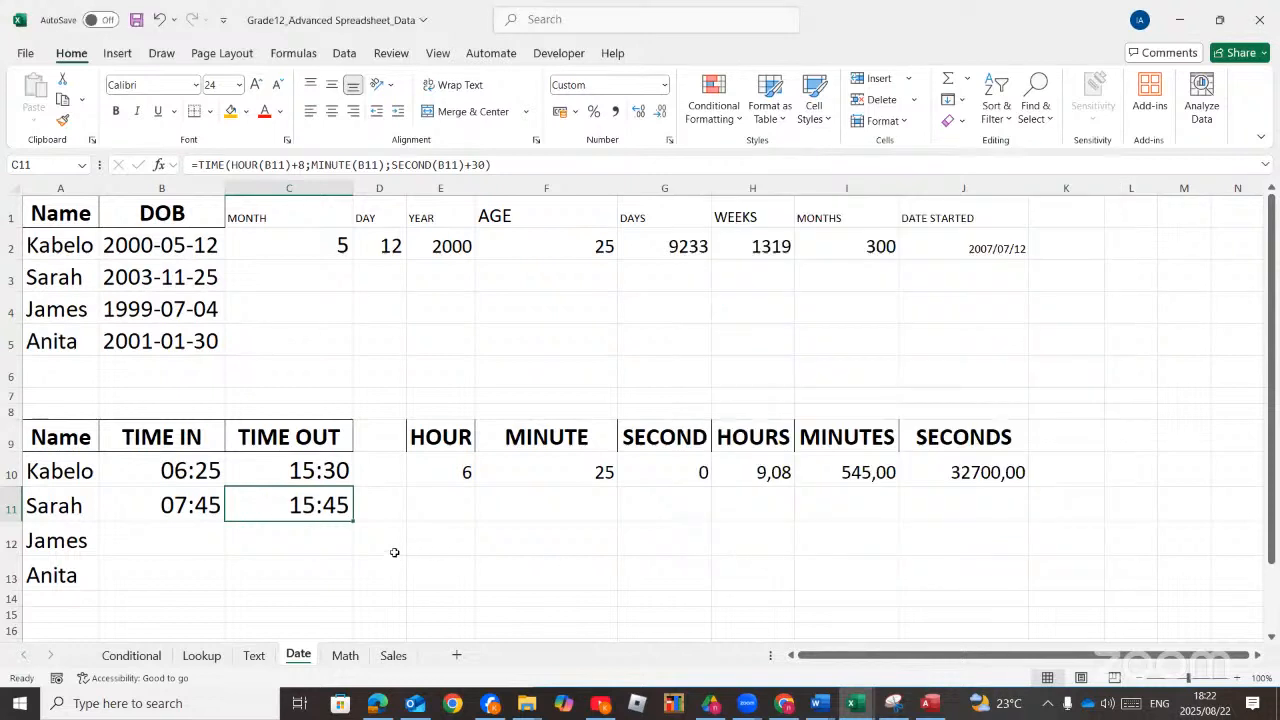